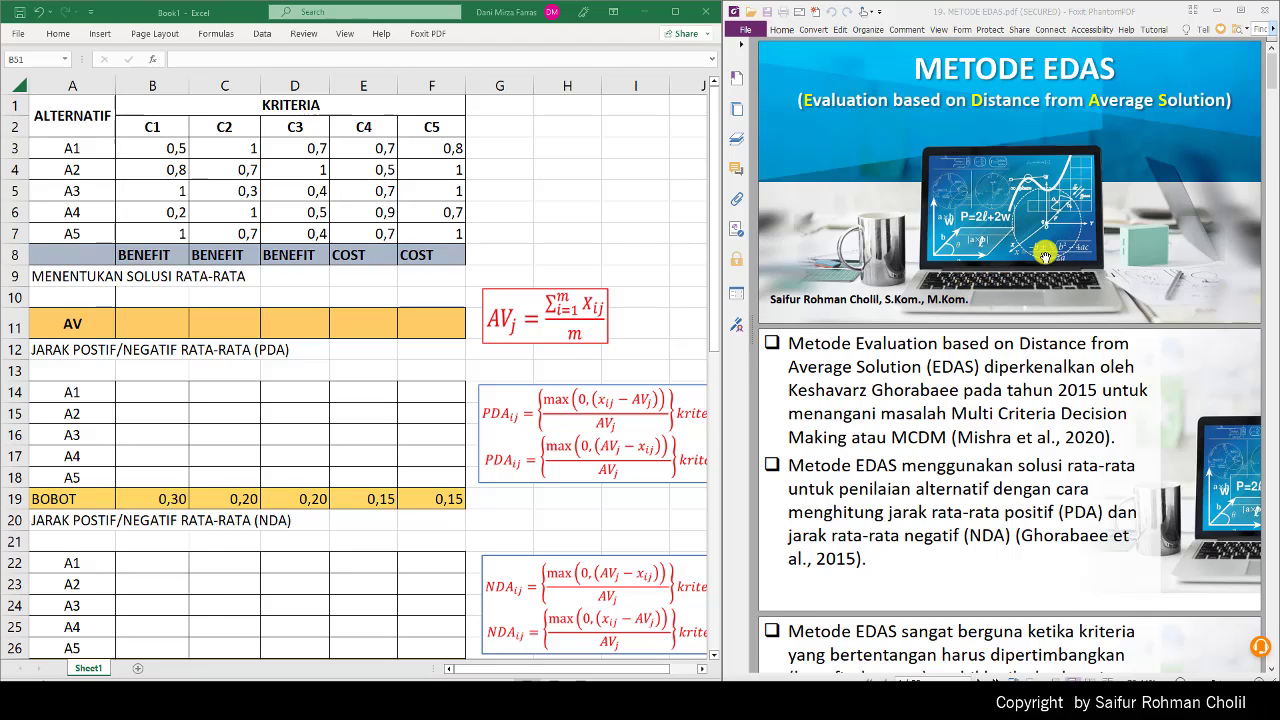
Step: Read through the EDAS method introduction and the formulas for its seven stages in the PDF
{"action": "scroll", "coordinate": [1050, 253], "scroll_direction": "down", "scroll_amount": 1}
{"action": "scroll", "coordinate": [1047, 253], "scroll_direction": "down", "scroll_amount": 8}
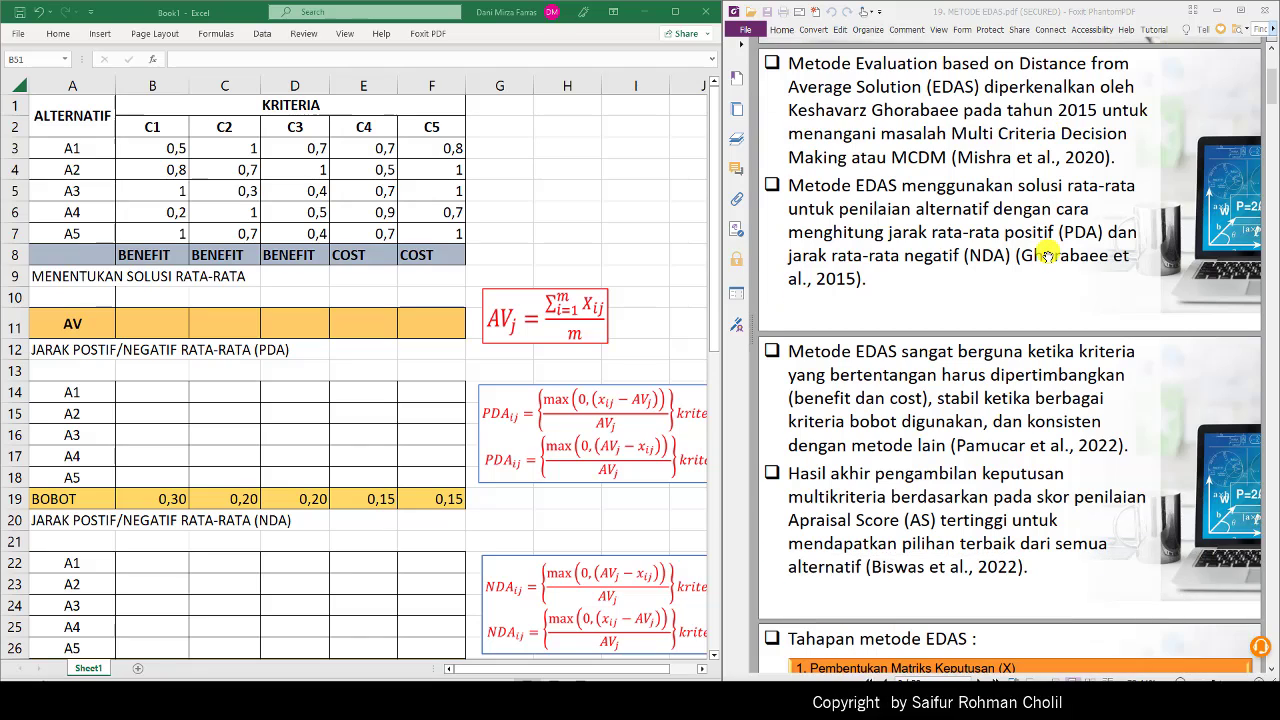
{"action": "scroll", "coordinate": [1047, 258], "scroll_direction": "down", "scroll_amount": 4}
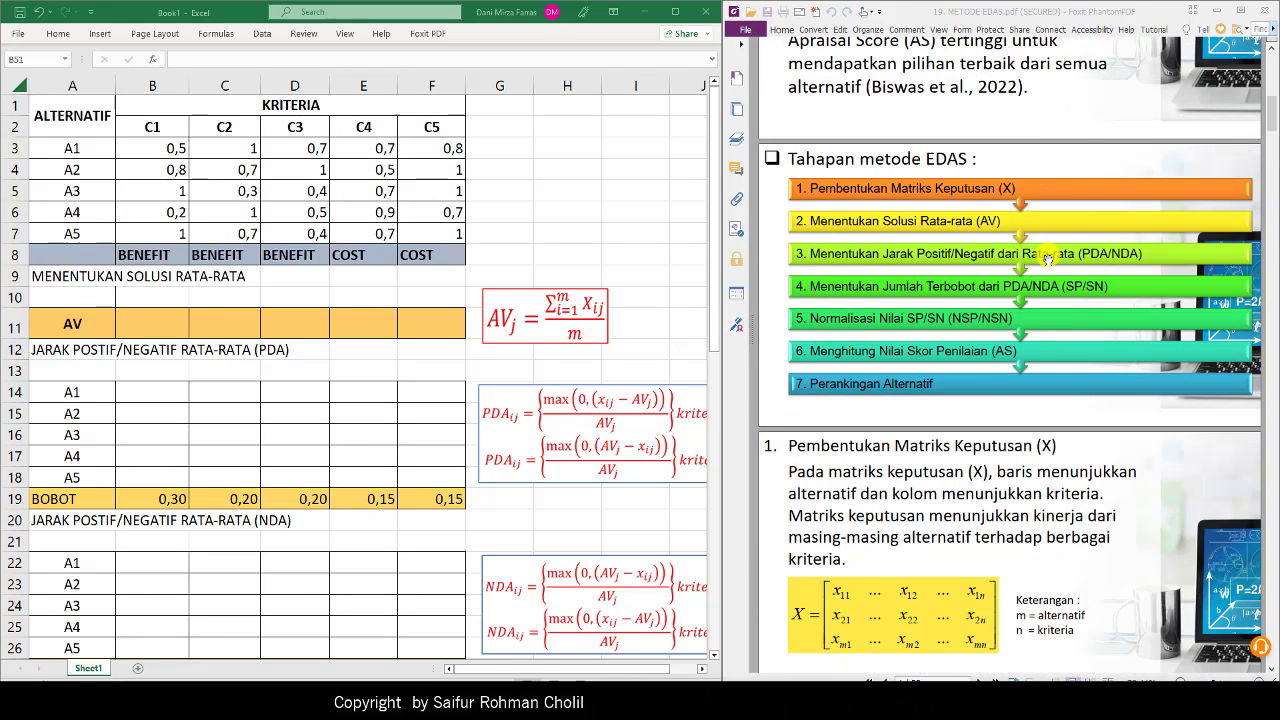
{"action": "scroll", "coordinate": [1047, 258], "scroll_direction": "down", "scroll_amount": 4}
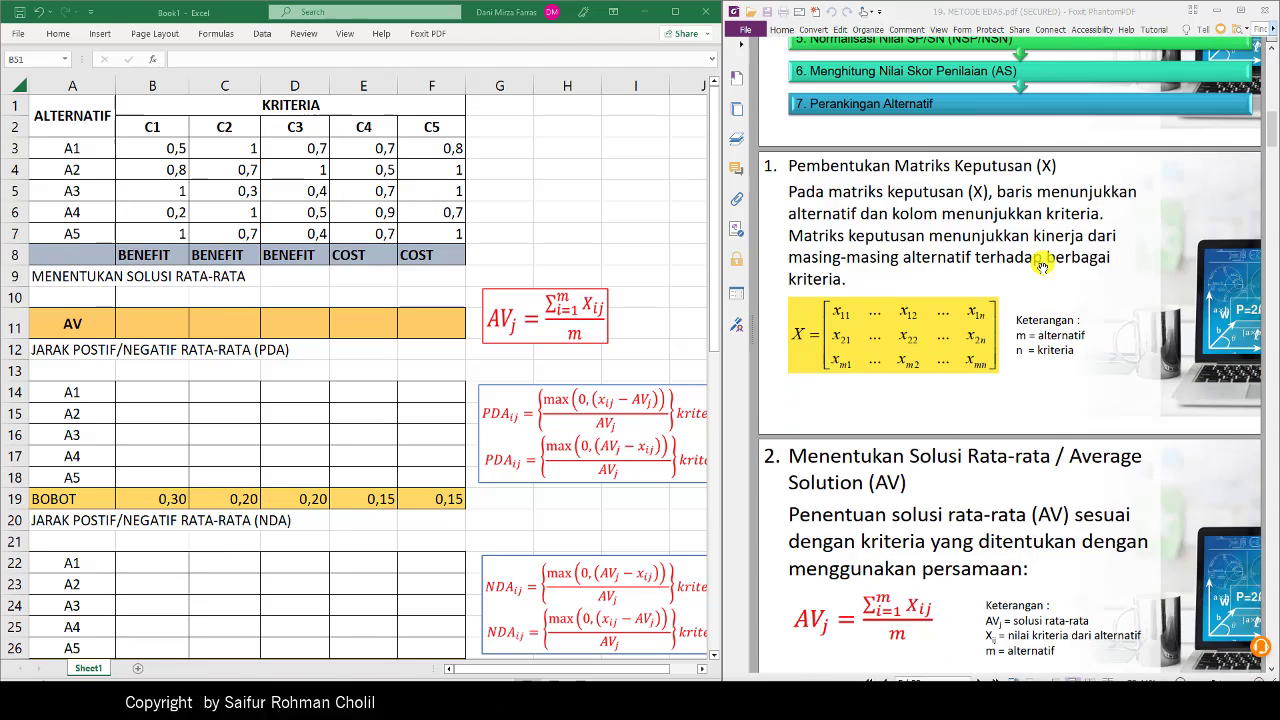
{"action": "scroll", "coordinate": [1040, 261], "scroll_direction": "down", "scroll_amount": 1}
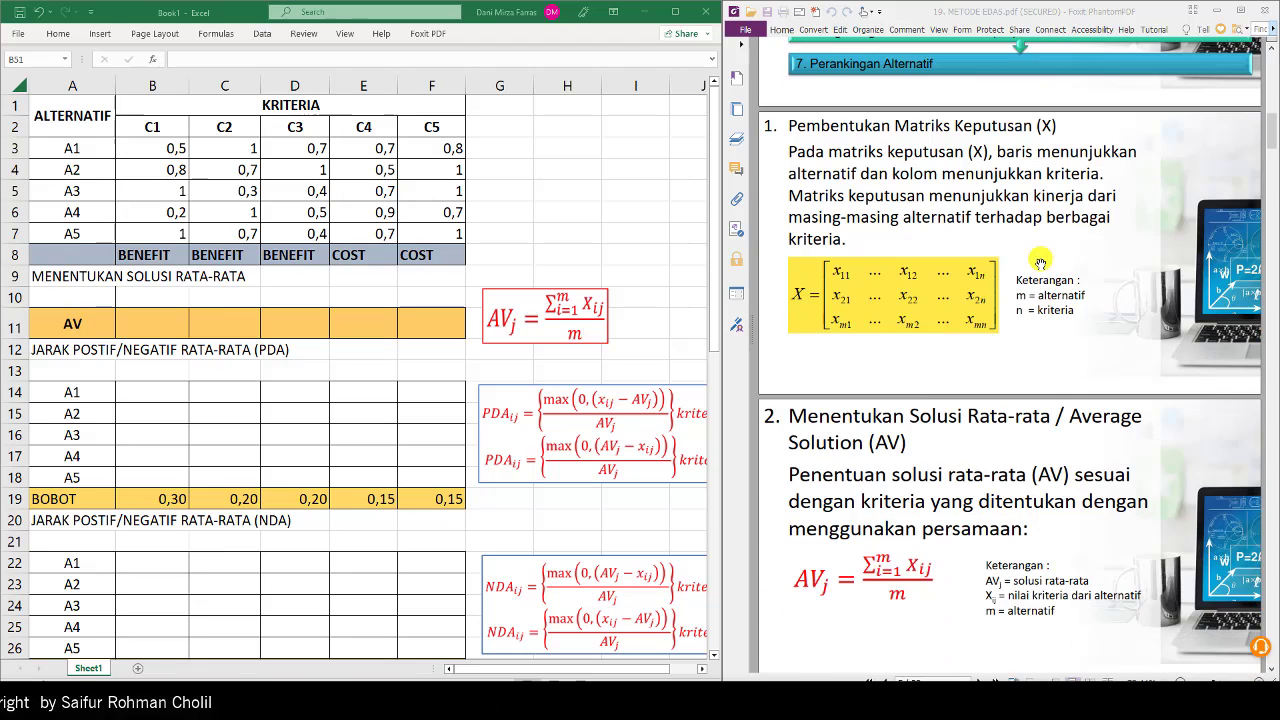
{"action": "scroll", "coordinate": [1040, 262], "scroll_direction": "down", "scroll_amount": 3}
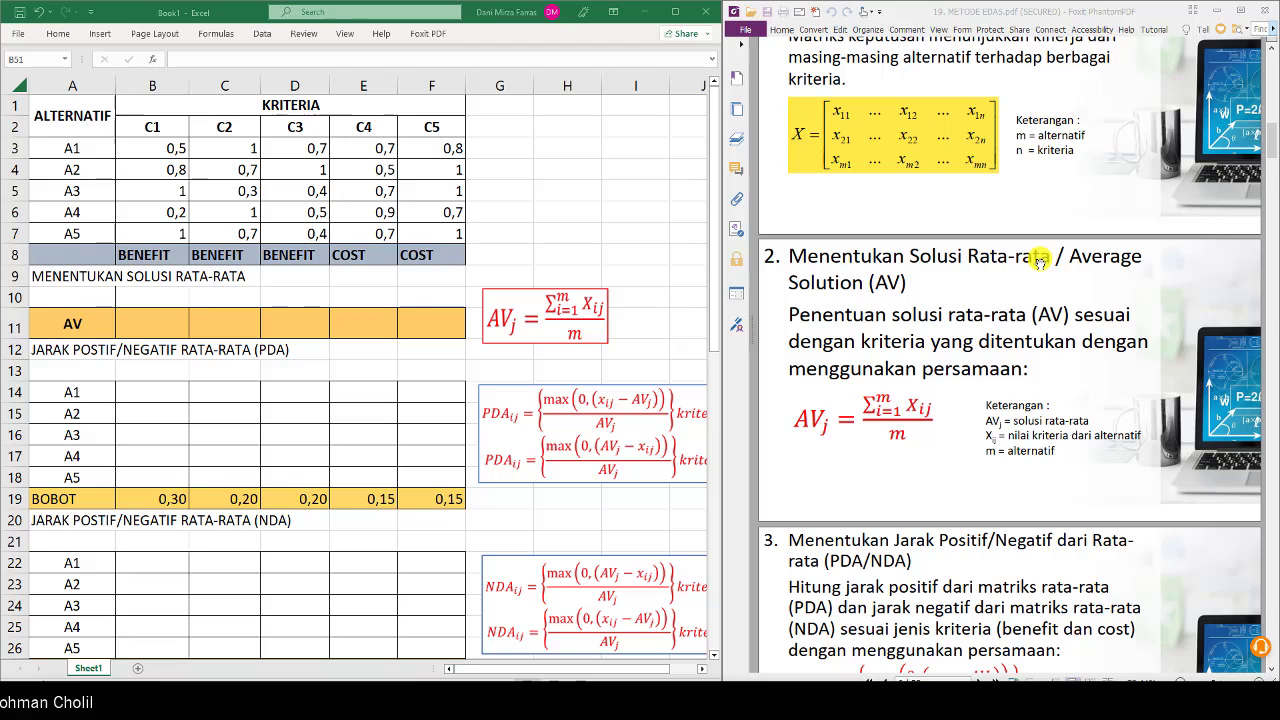
{"action": "scroll", "coordinate": [1040, 261], "scroll_direction": "down", "scroll_amount": 5}
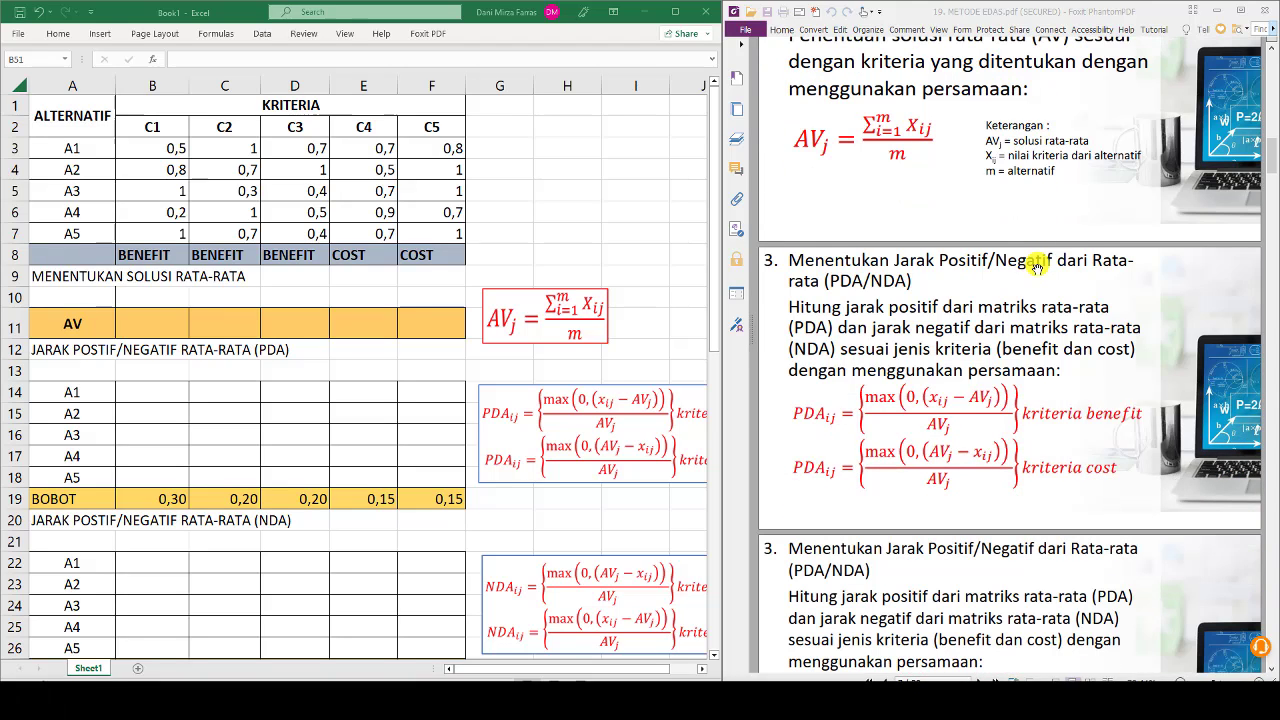
{"action": "scroll", "coordinate": [1035, 268], "scroll_direction": "down", "scroll_amount": 5}
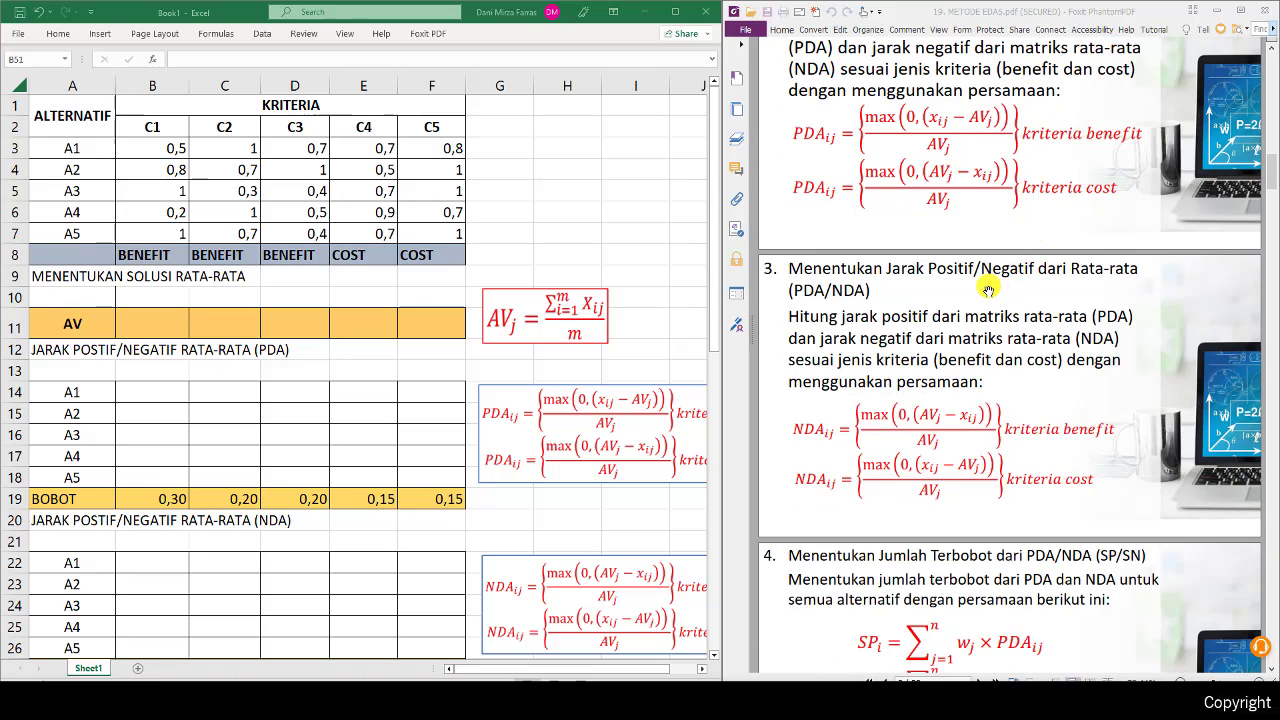
{"action": "scroll", "coordinate": [988, 290], "scroll_direction": "down", "scroll_amount": 4}
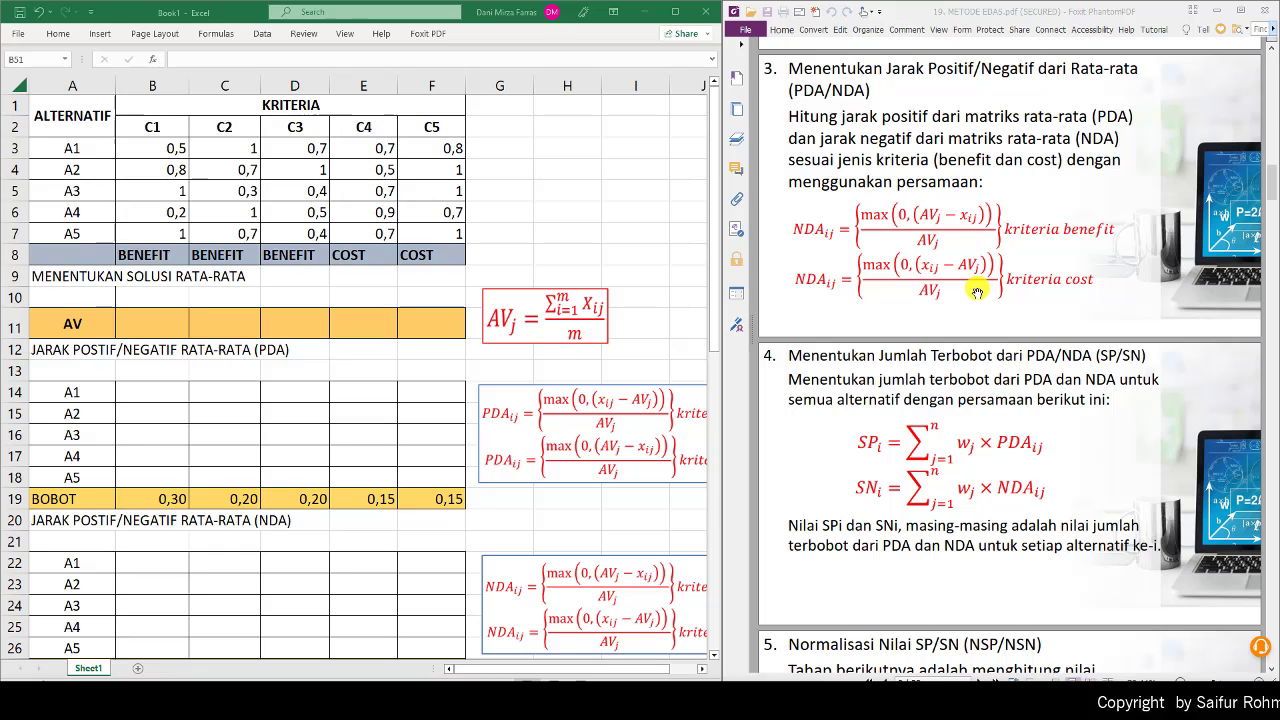
{"action": "scroll", "coordinate": [980, 291], "scroll_direction": "down", "scroll_amount": 5}
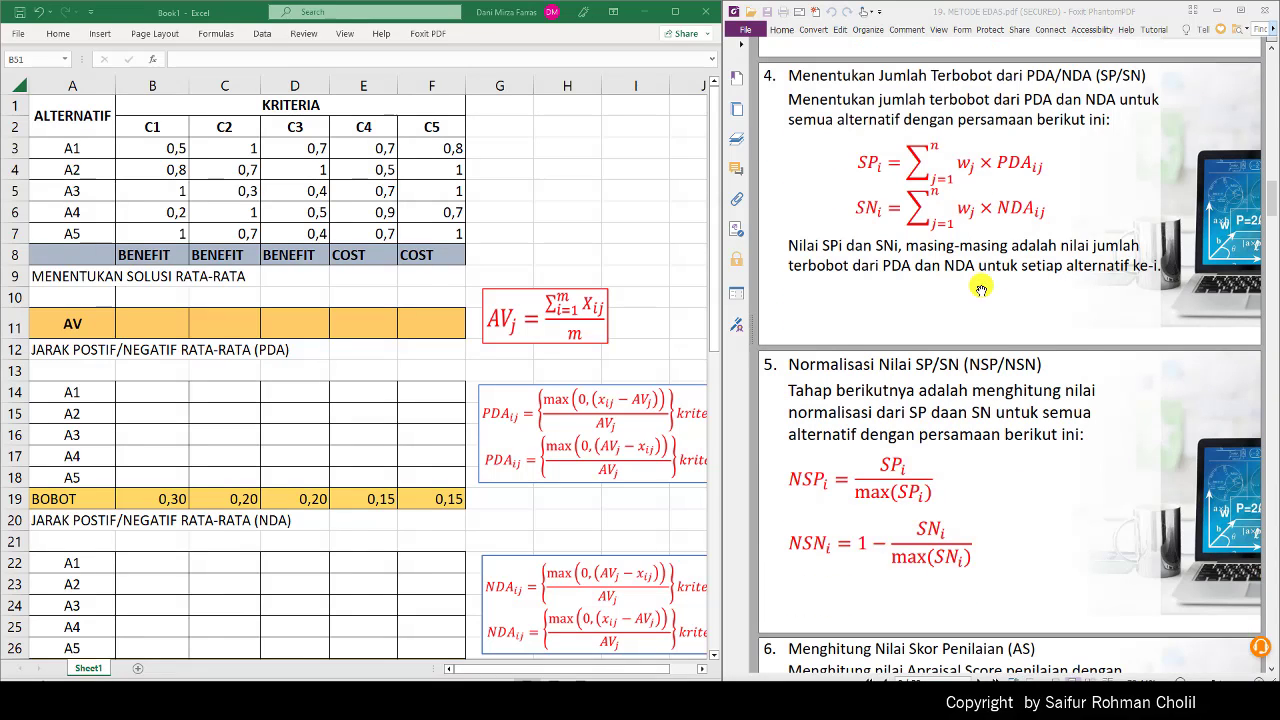
{"action": "scroll", "coordinate": [980, 291], "scroll_direction": "down", "scroll_amount": 5}
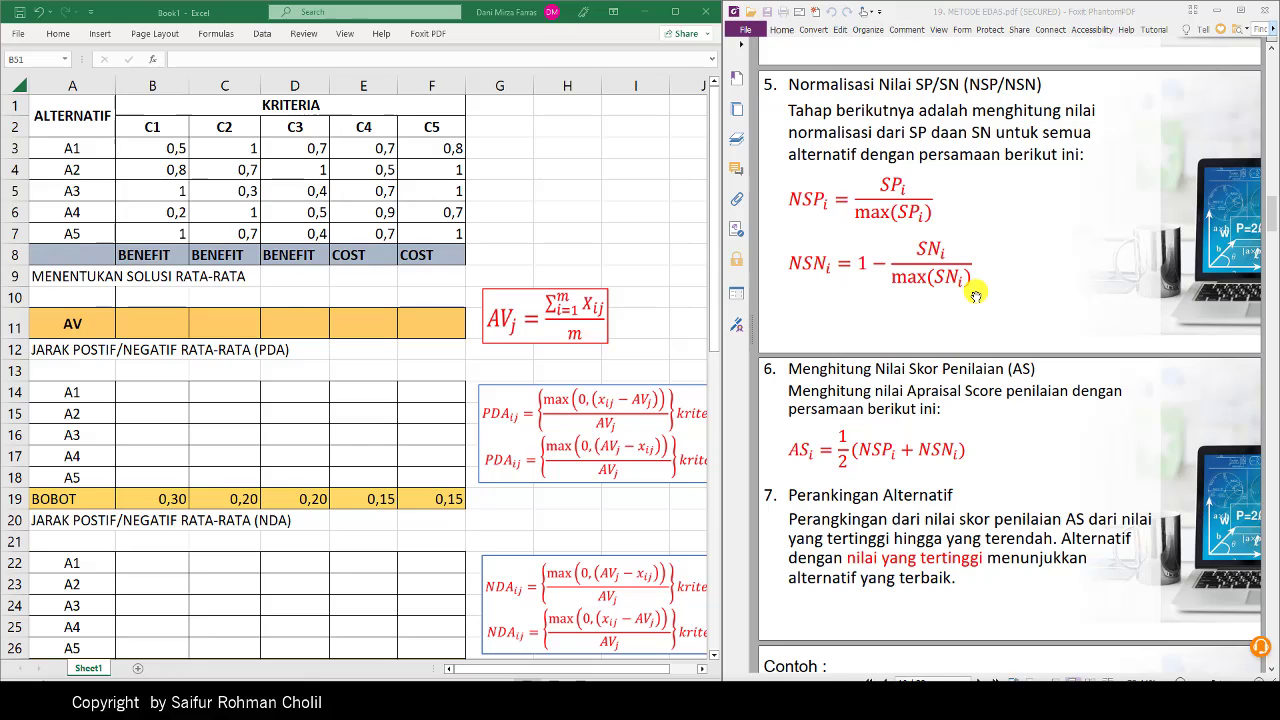
Step: Review the recruitment example in the PDF: criteria, weights, alternatives, assessment table and decision matrix X
{"action": "scroll", "coordinate": [975, 296], "scroll_direction": "down", "scroll_amount": 3}
{"action": "scroll", "coordinate": [975, 300], "scroll_direction": "down", "scroll_amount": 5}
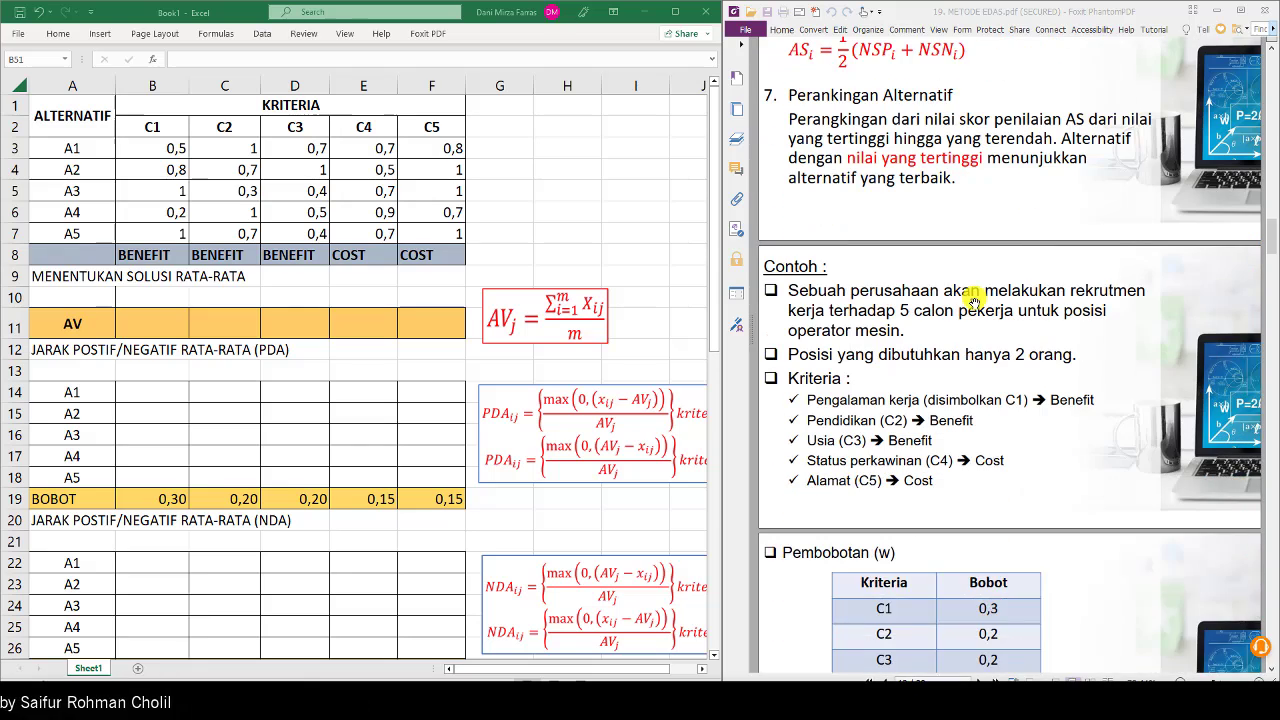
{"action": "scroll", "coordinate": [973, 300], "scroll_direction": "down", "scroll_amount": 2}
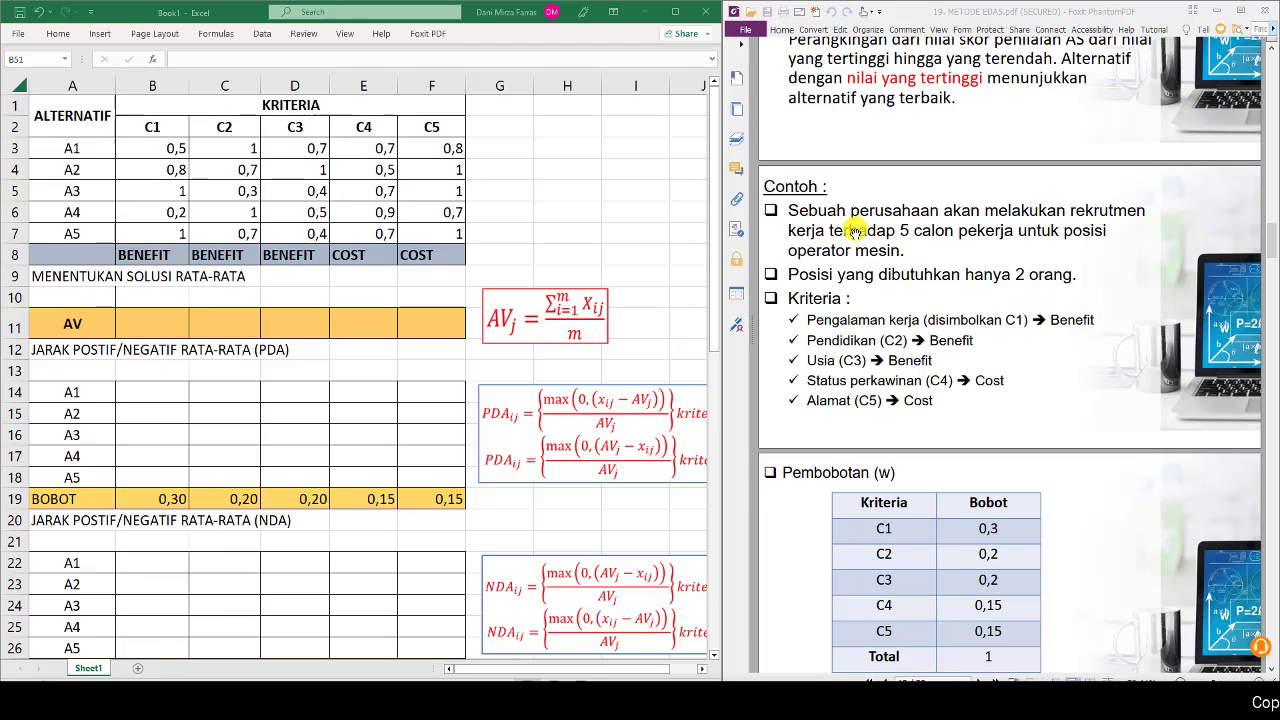
{"action": "scroll", "coordinate": [899, 258], "scroll_direction": "down", "scroll_amount": 2}
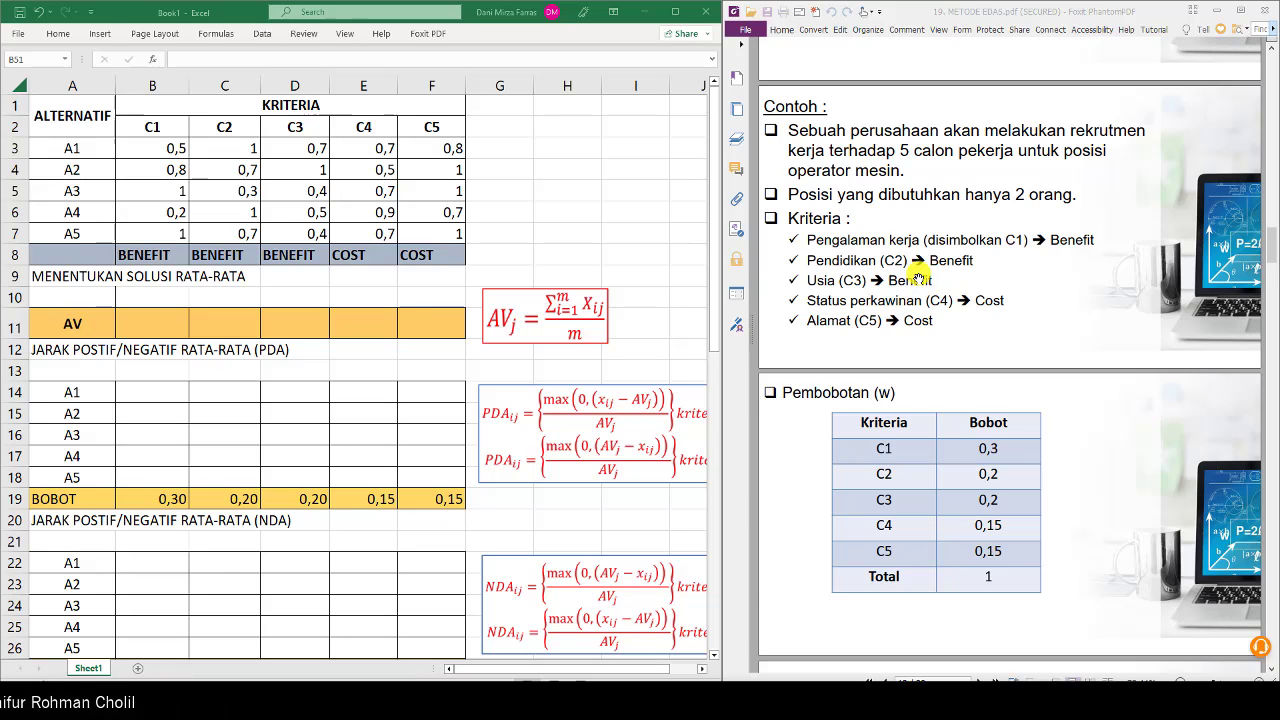
{"action": "scroll", "coordinate": [918, 278], "scroll_direction": "down", "scroll_amount": 4}
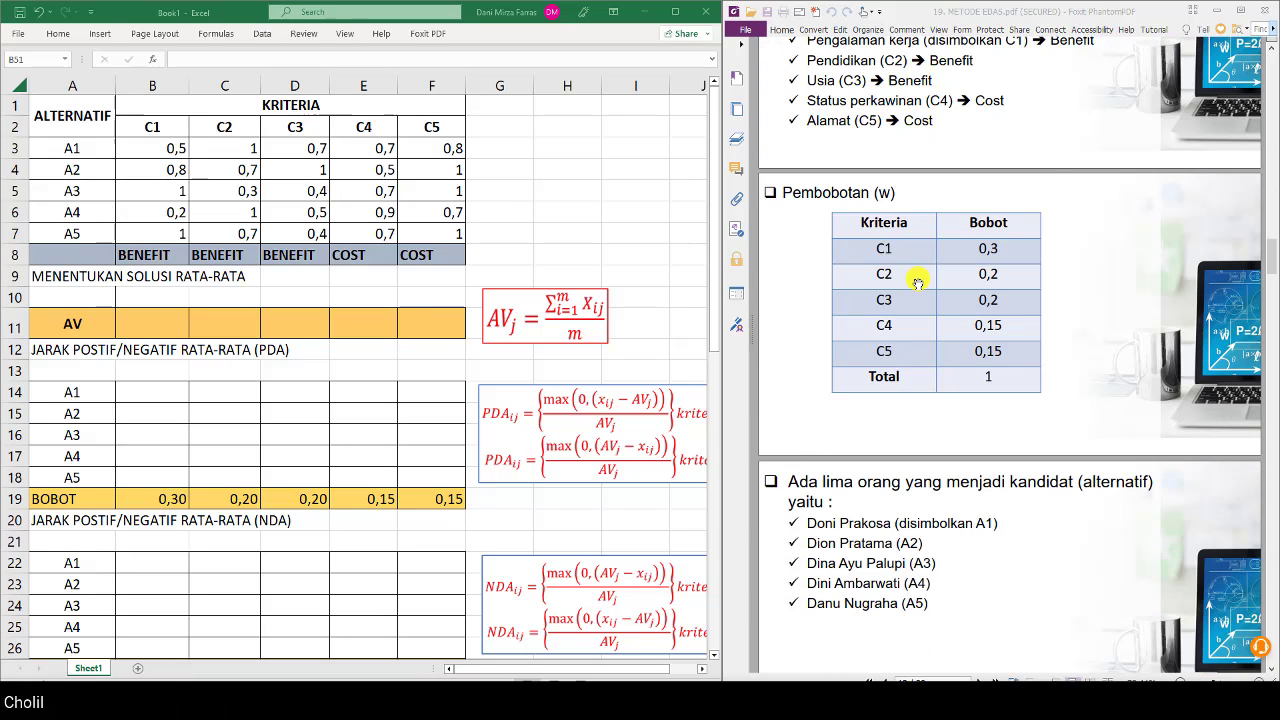
{"action": "scroll", "coordinate": [918, 282], "scroll_direction": "down", "scroll_amount": 5}
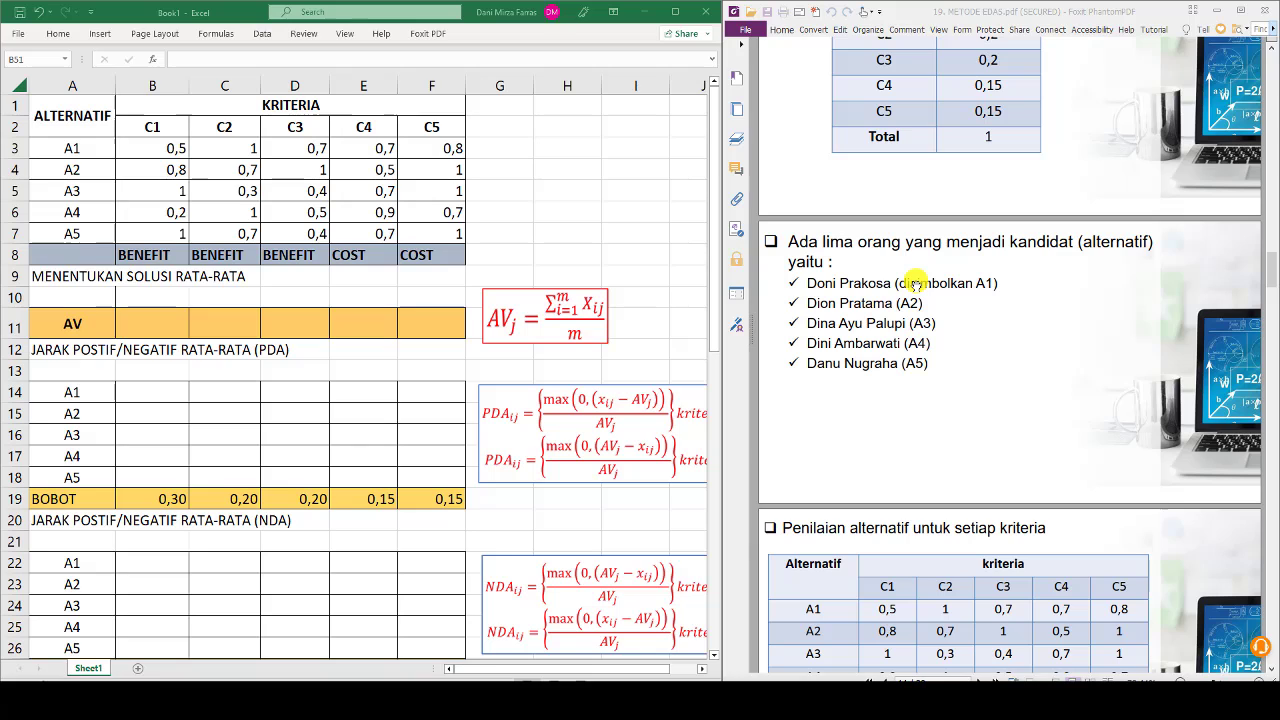
{"action": "scroll", "coordinate": [913, 287], "scroll_direction": "down", "scroll_amount": 5}
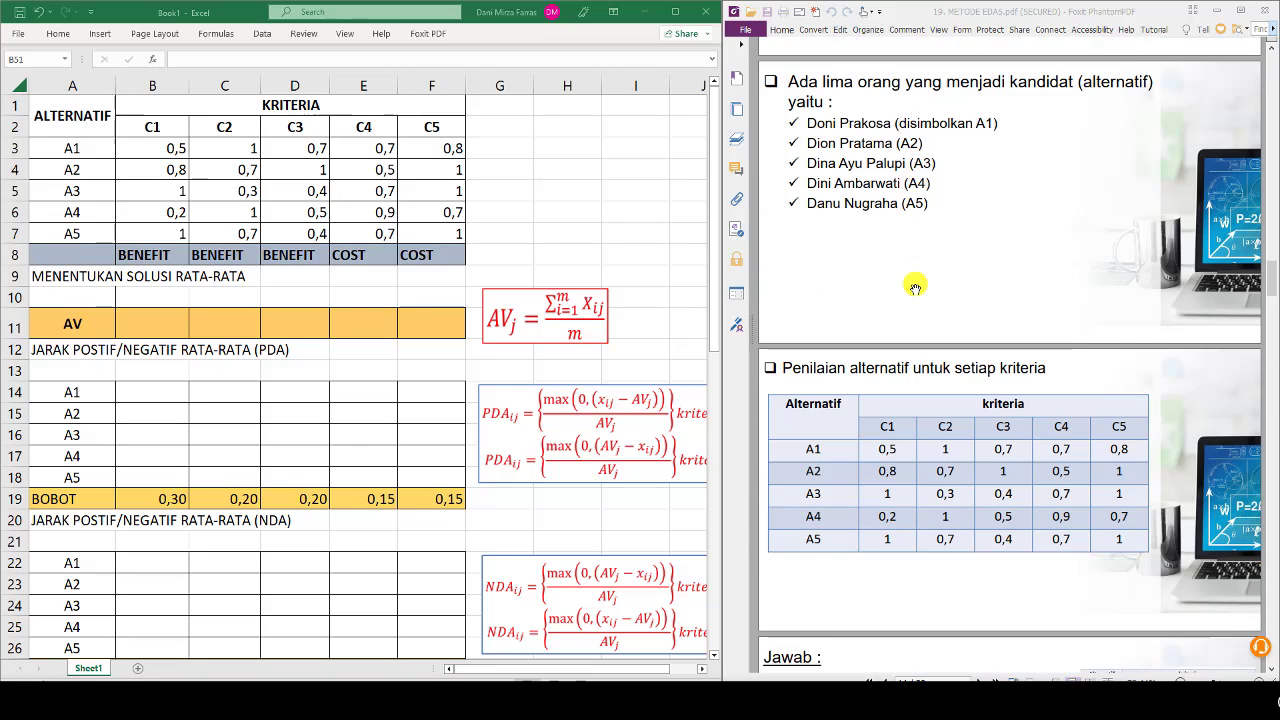
{"action": "scroll", "coordinate": [913, 288], "scroll_direction": "down", "scroll_amount": 2}
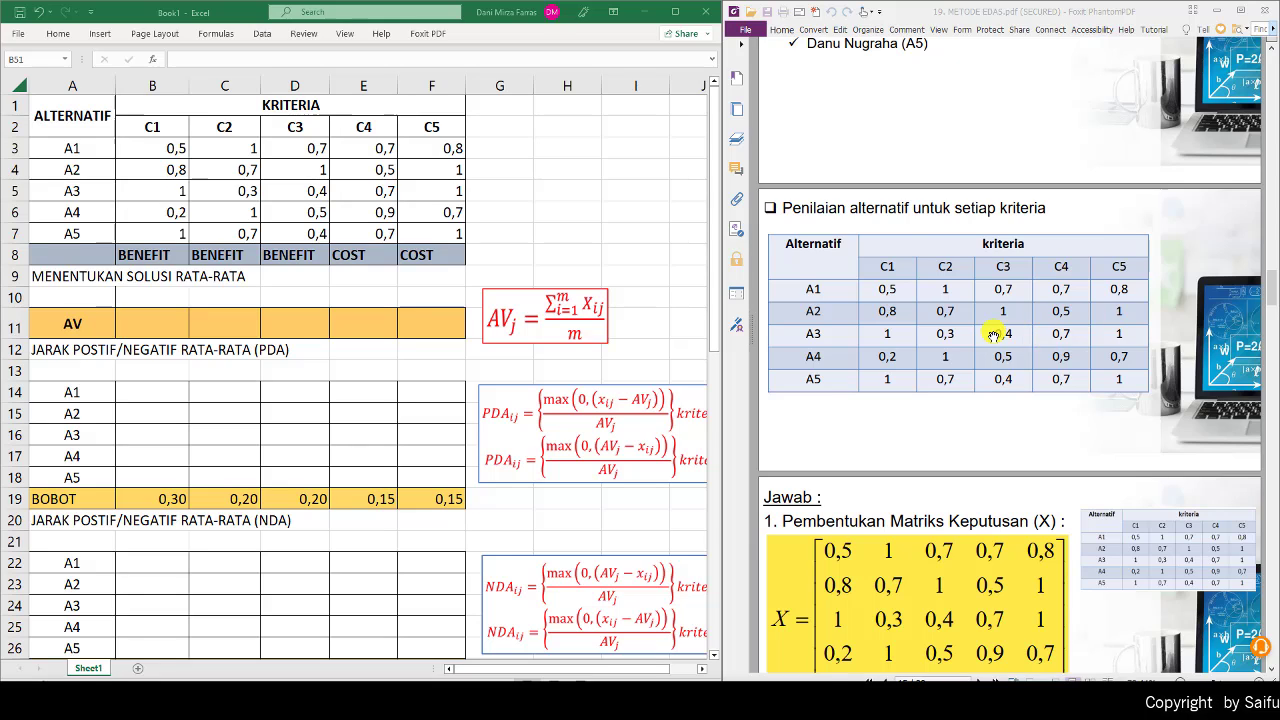
{"action": "scroll", "coordinate": [1023, 312], "scroll_direction": "down", "scroll_amount": 5}
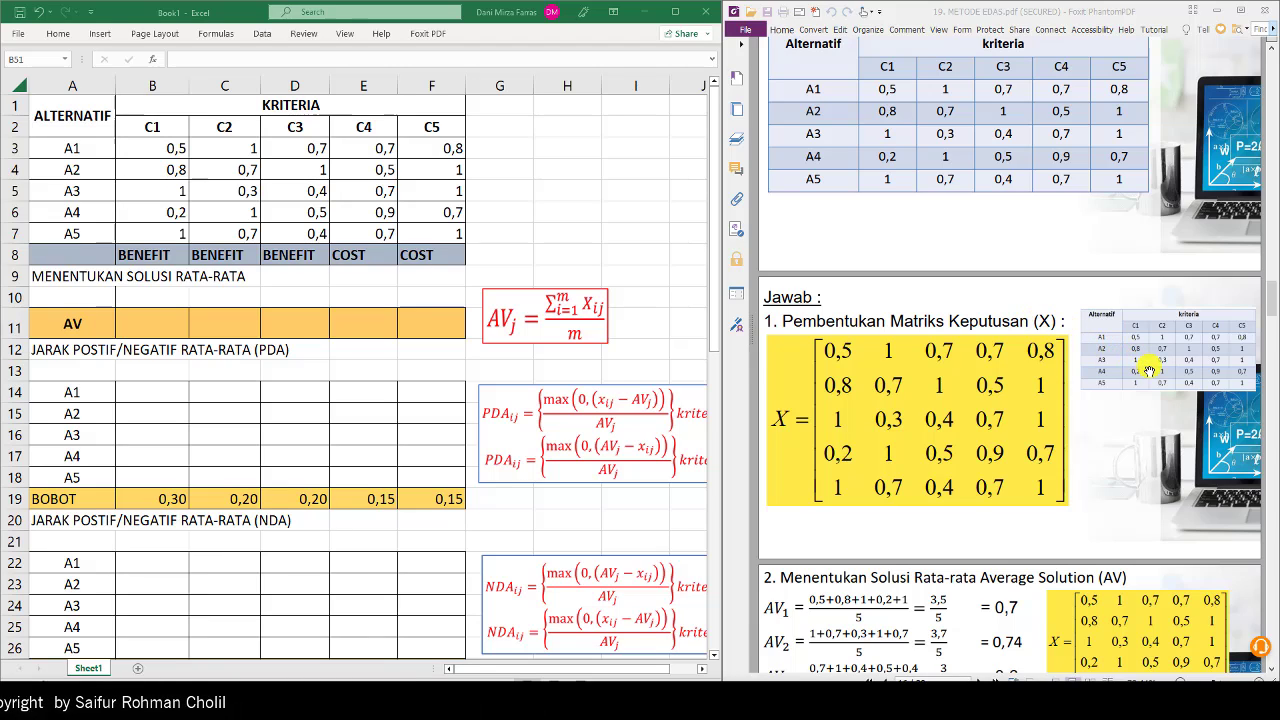
{"action": "scroll", "coordinate": [1128, 368], "scroll_direction": "up", "scroll_amount": 1}
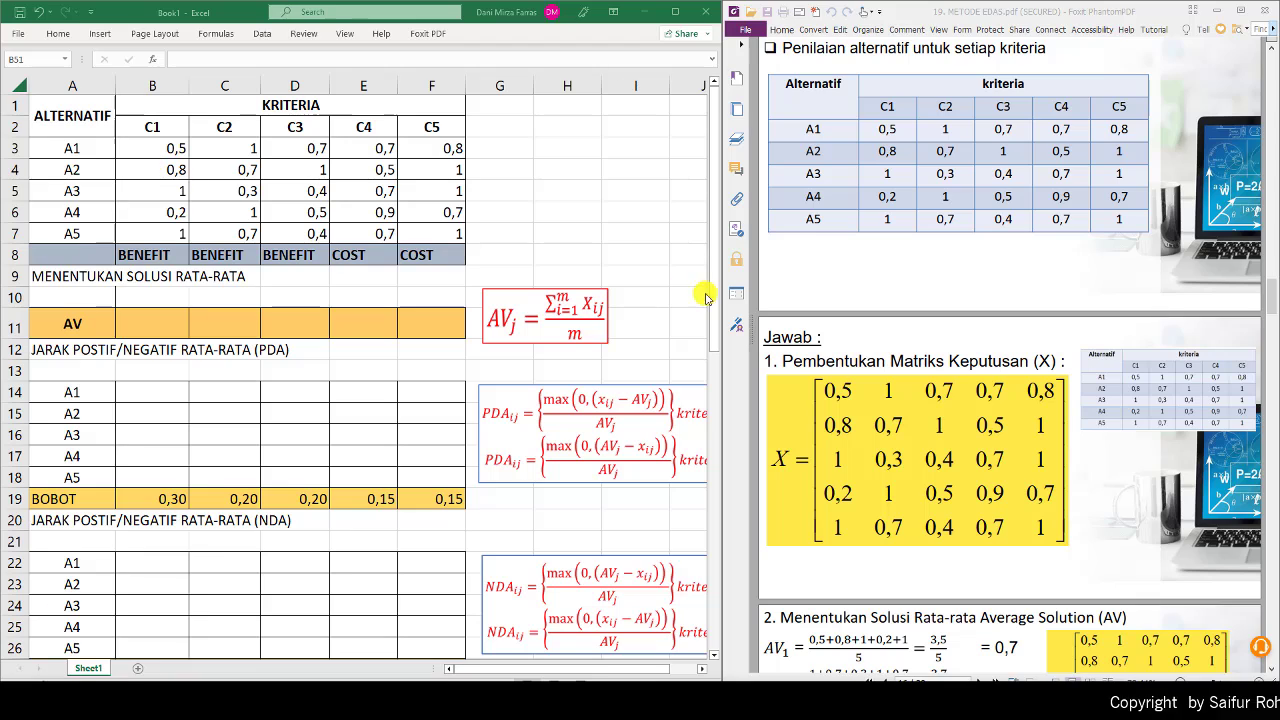
Step: Check the worksheet's decision matrix and the benefit or cost type of criteria C1 to C5 in row 8
{"action": "left_click", "coordinate": [155, 150]}
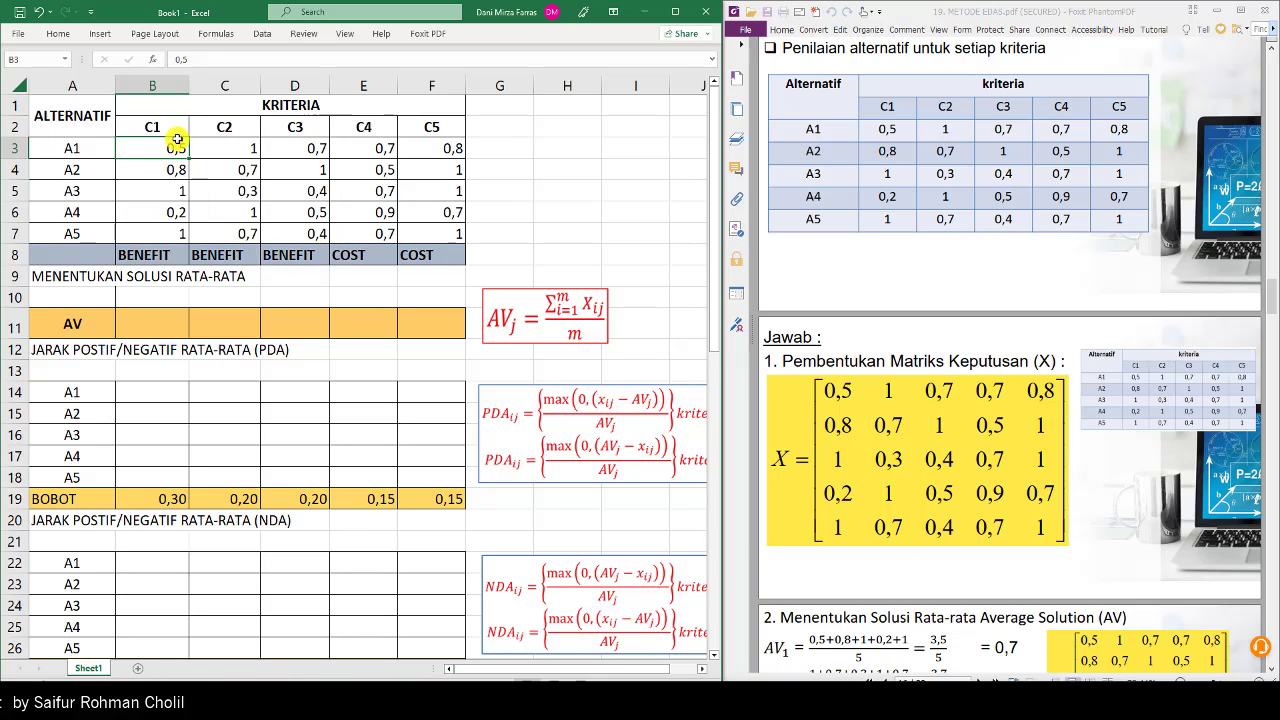
{"action": "left_click", "coordinate": [291, 253]}
{"action": "left_click", "coordinate": [224, 253]}
{"action": "left_click", "coordinate": [150, 252]}
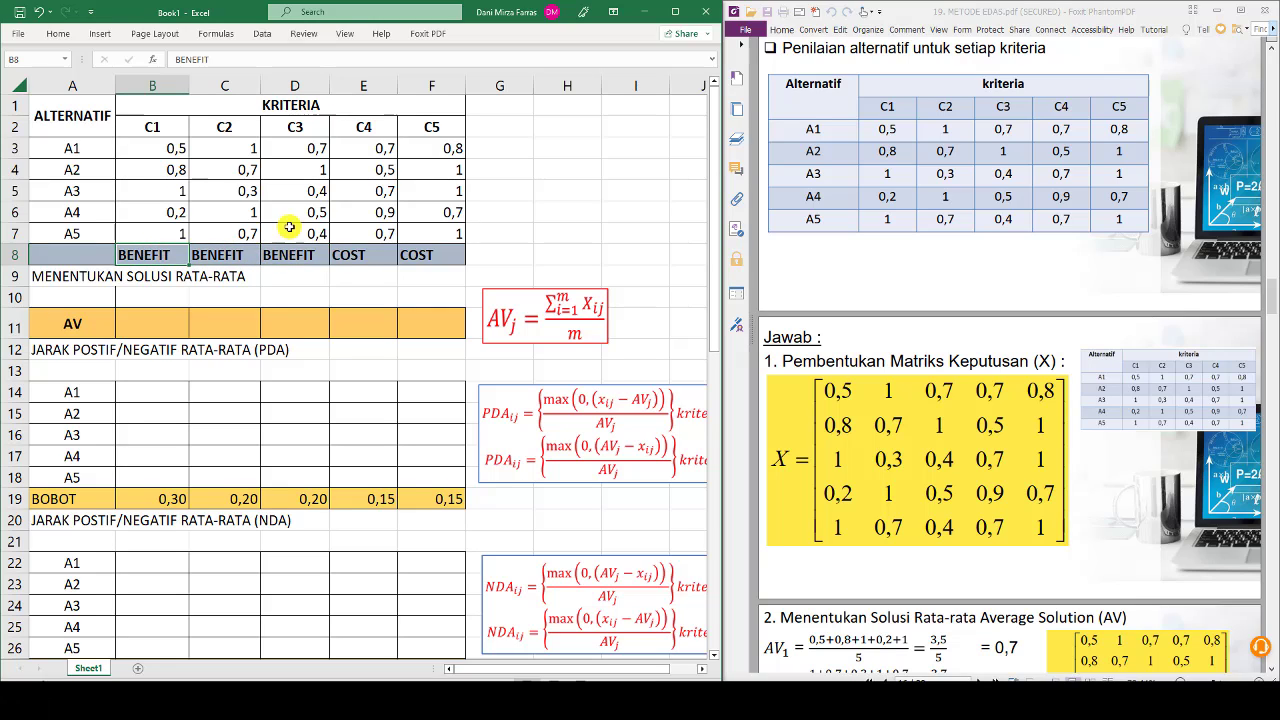
{"action": "left_click", "coordinate": [367, 245]}
{"action": "left_click", "coordinate": [420, 256]}
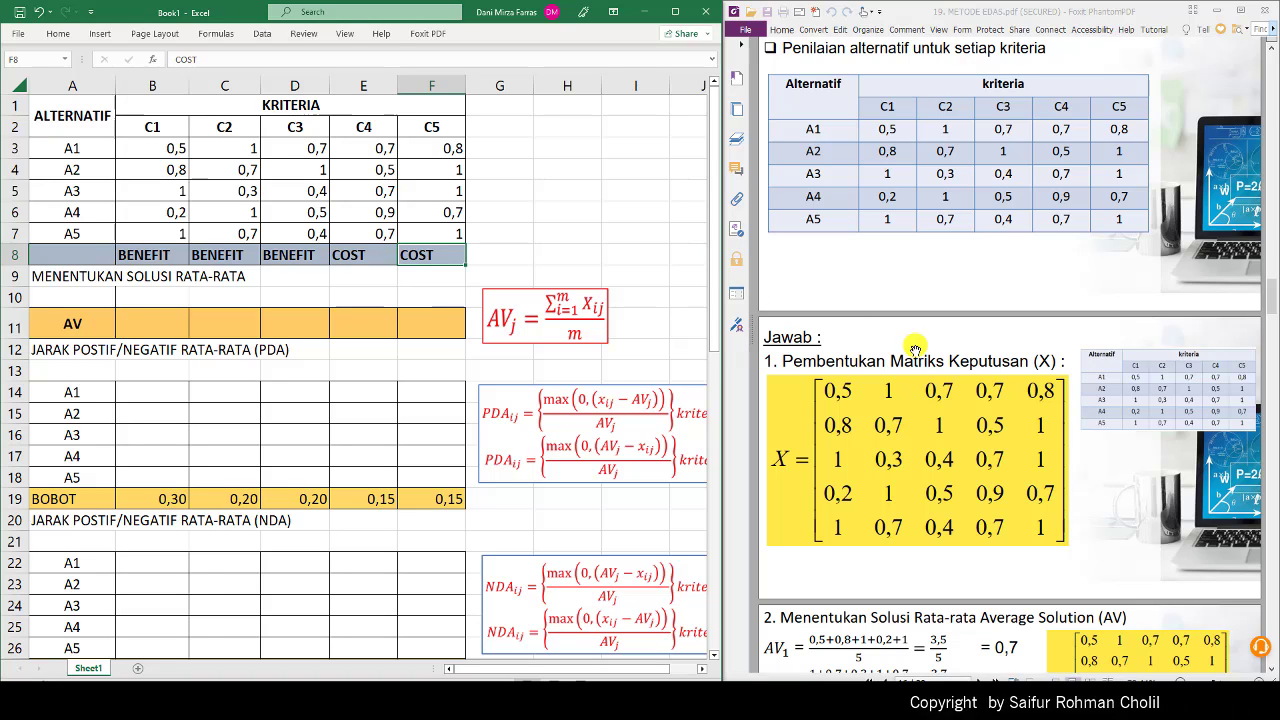
Step: Following the PDF's average solution (AV) section, enter =SUM(B3:B7)/5 in B11 as the AV of criterion C1
{"action": "scroll", "coordinate": [915, 350], "scroll_direction": "down", "scroll_amount": 4}
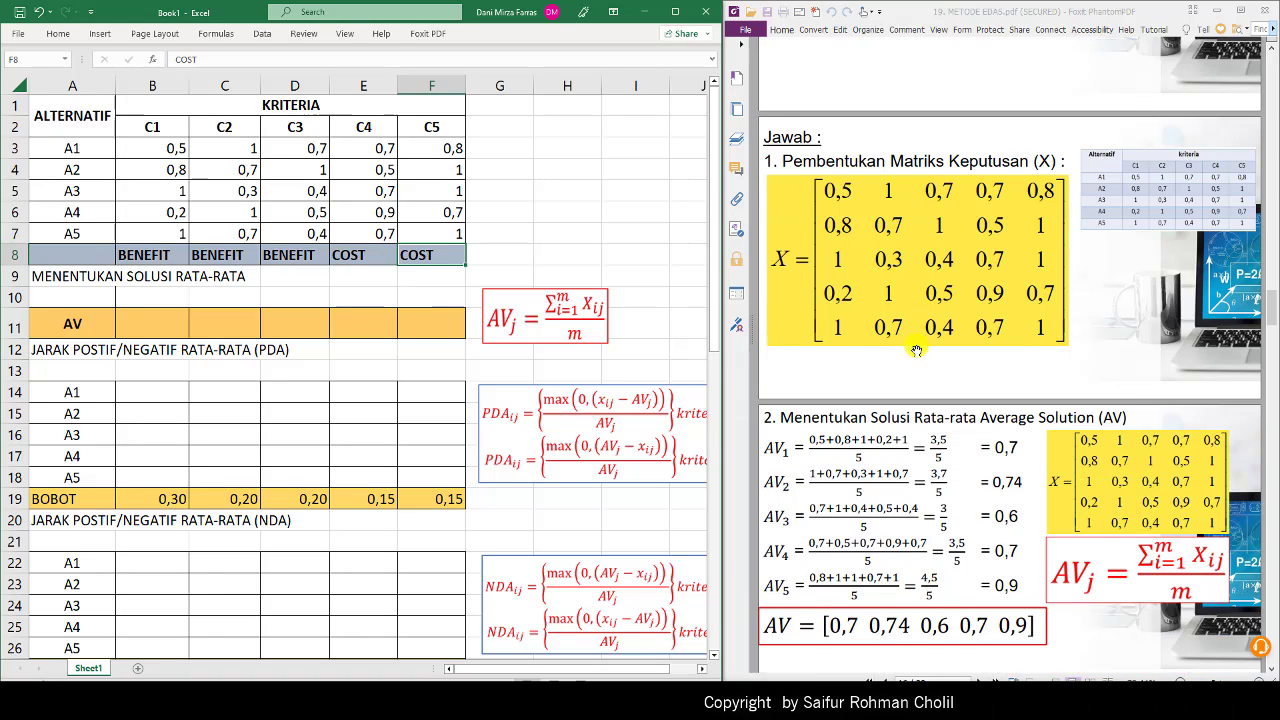
{"action": "scroll", "coordinate": [916, 350], "scroll_direction": "down", "scroll_amount": 3}
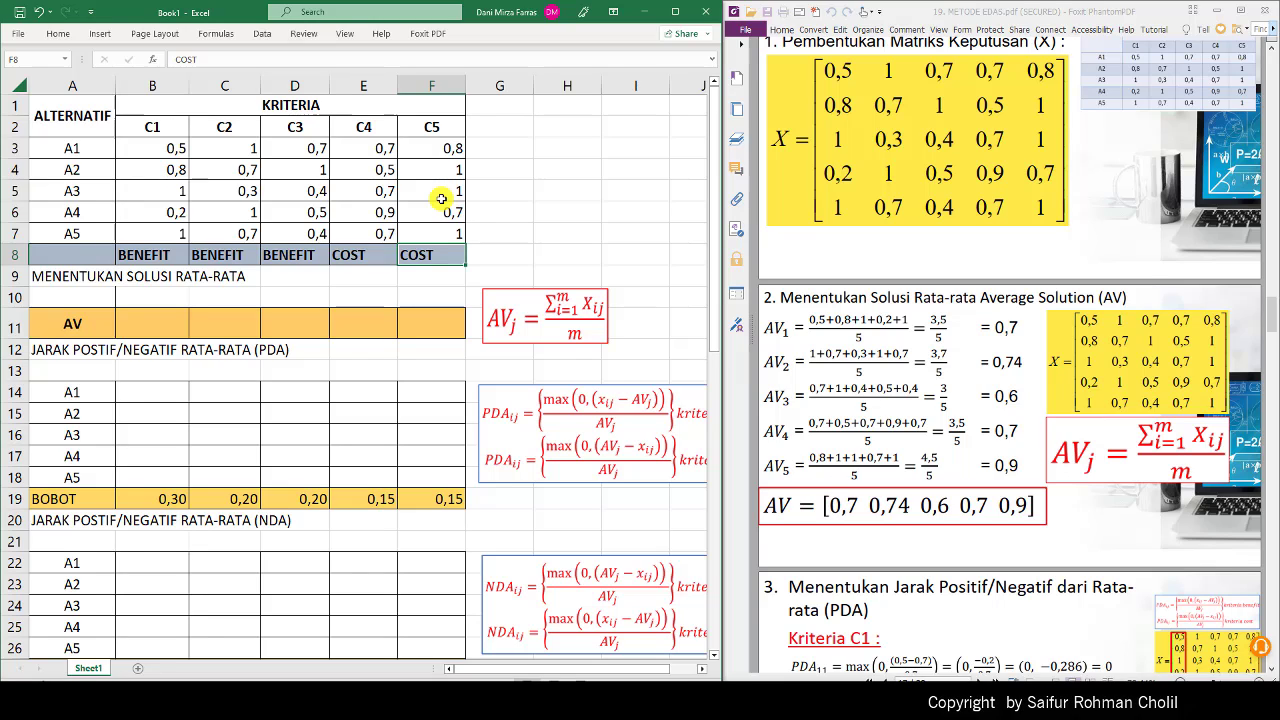
{"action": "left_click", "coordinate": [158, 321]}
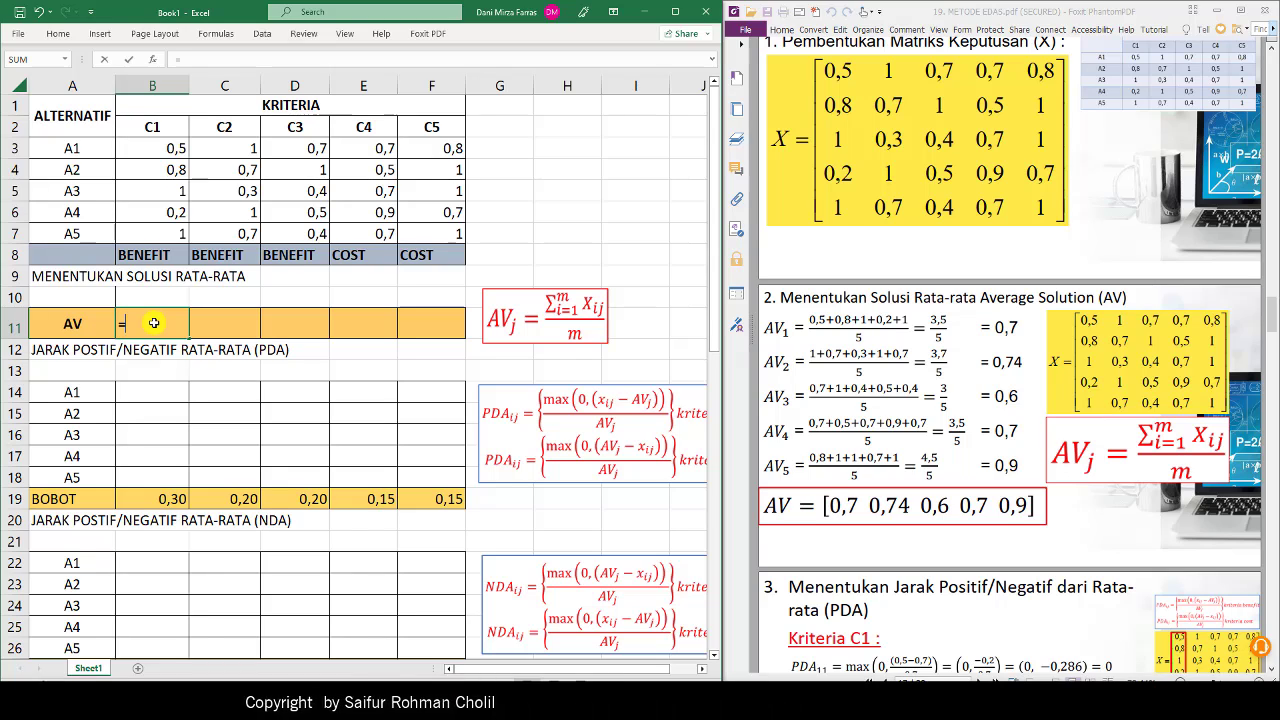
{"action": "type", "text": "="}
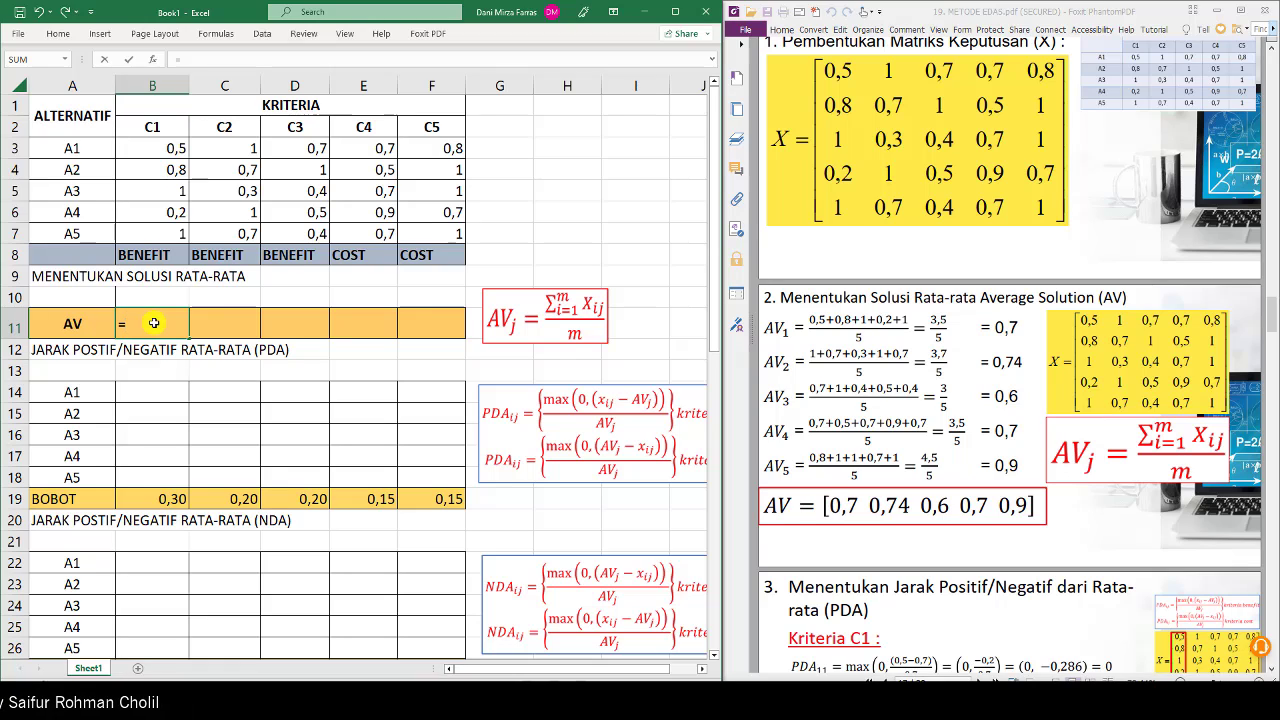
{"action": "type", "text": "S"}
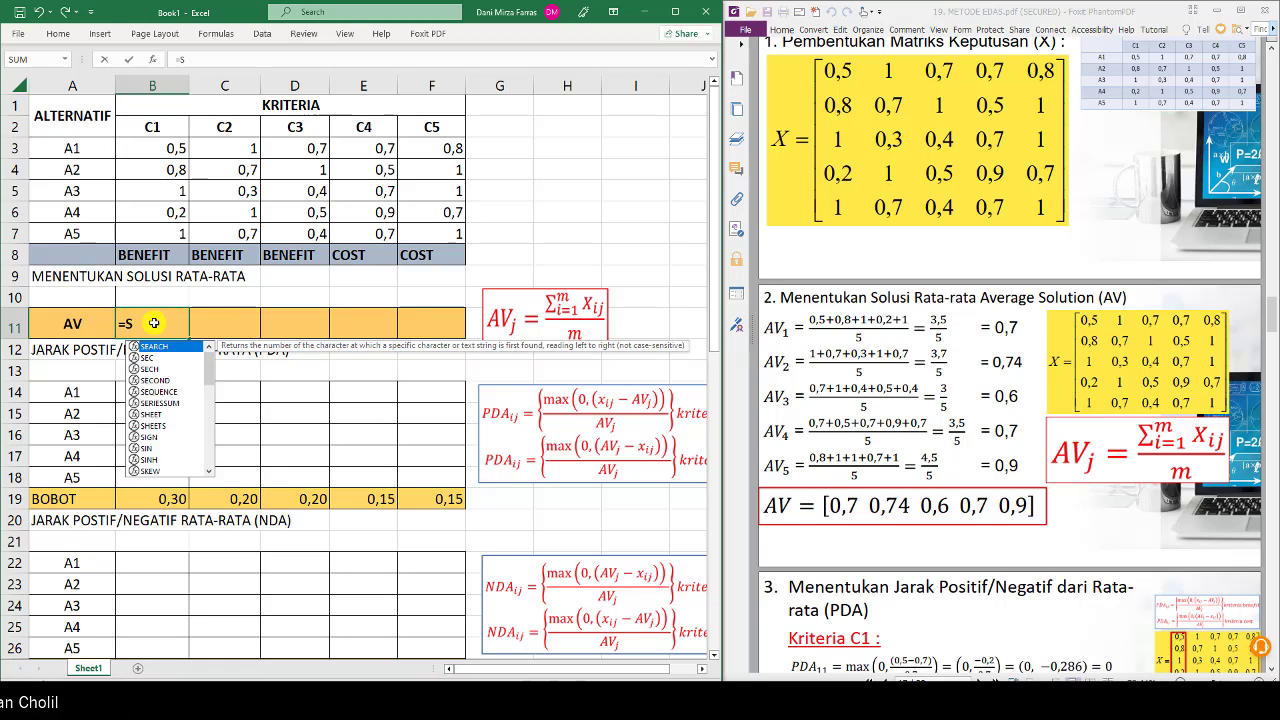
{"action": "type", "text": "UM("}
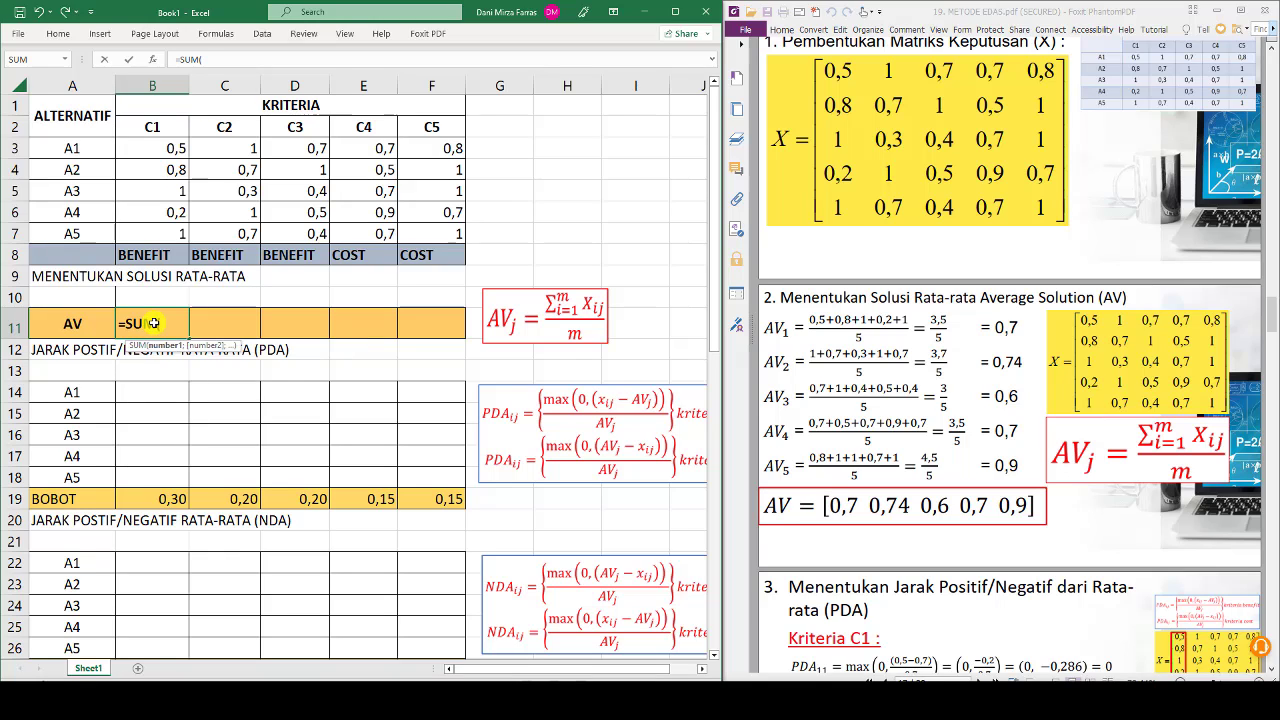
{"action": "type", "text": "B3"}
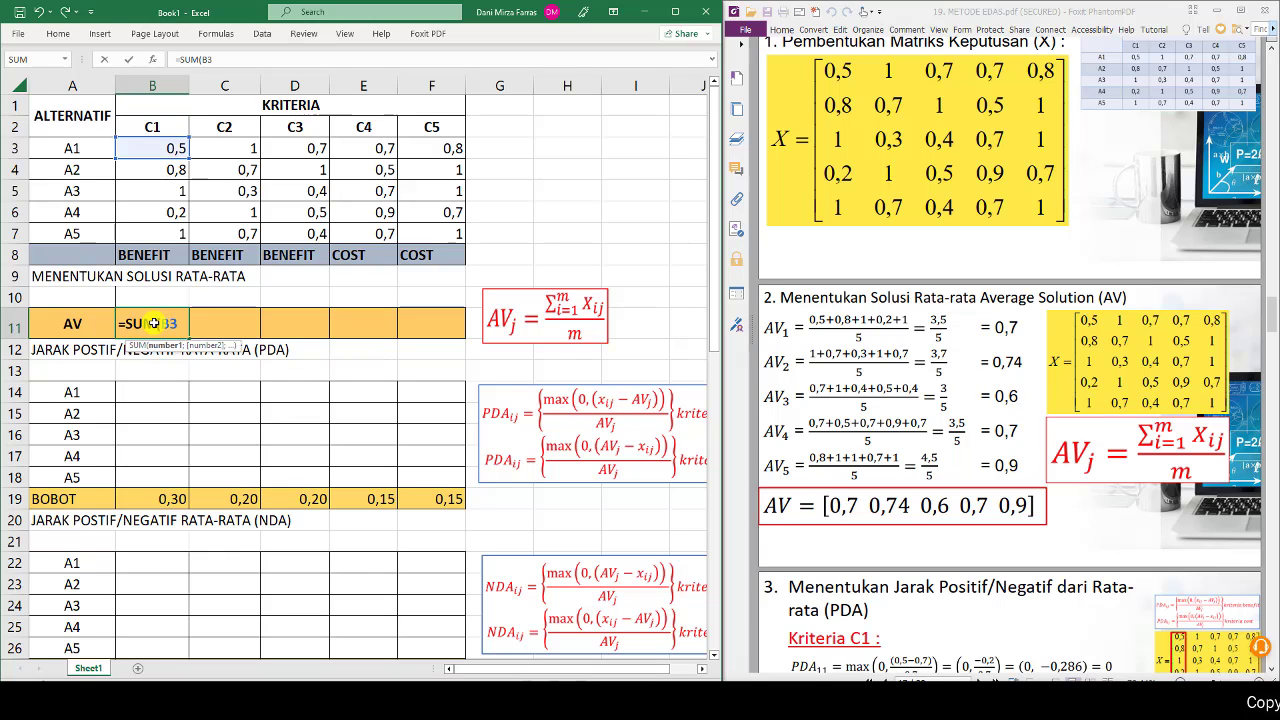
{"action": "type", "text": ":B"}
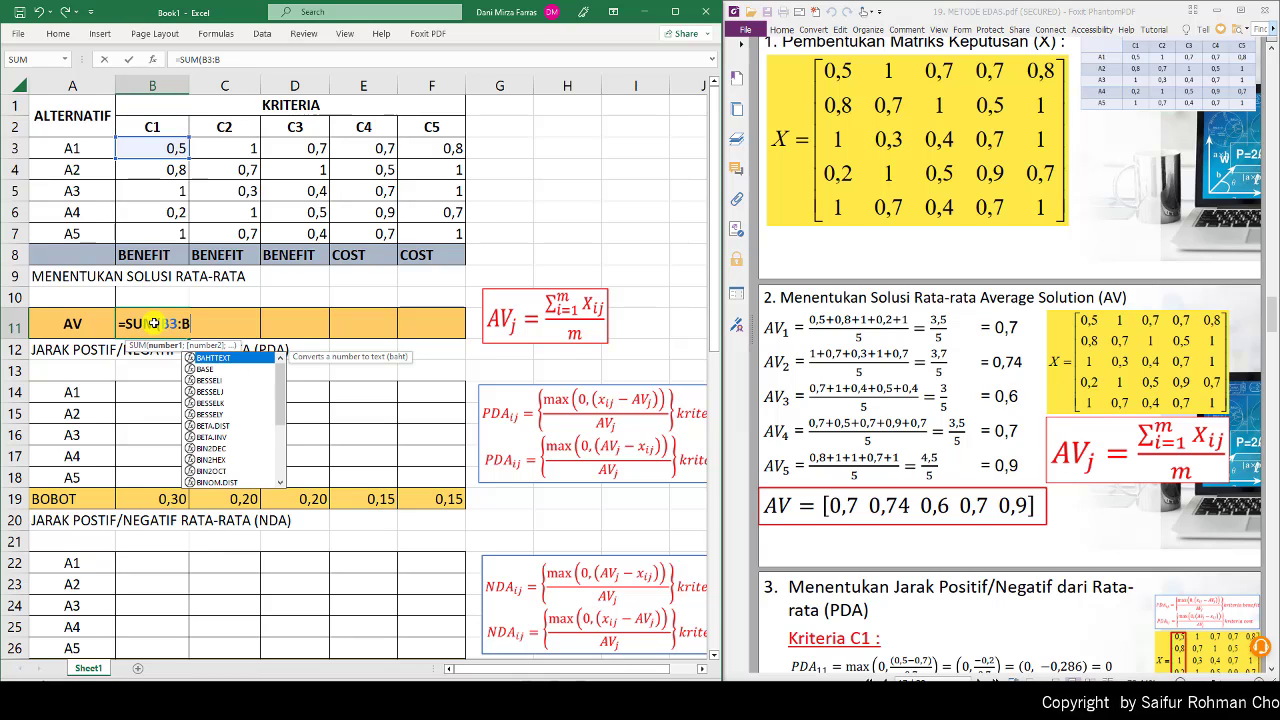
{"action": "type", "text": "7"}
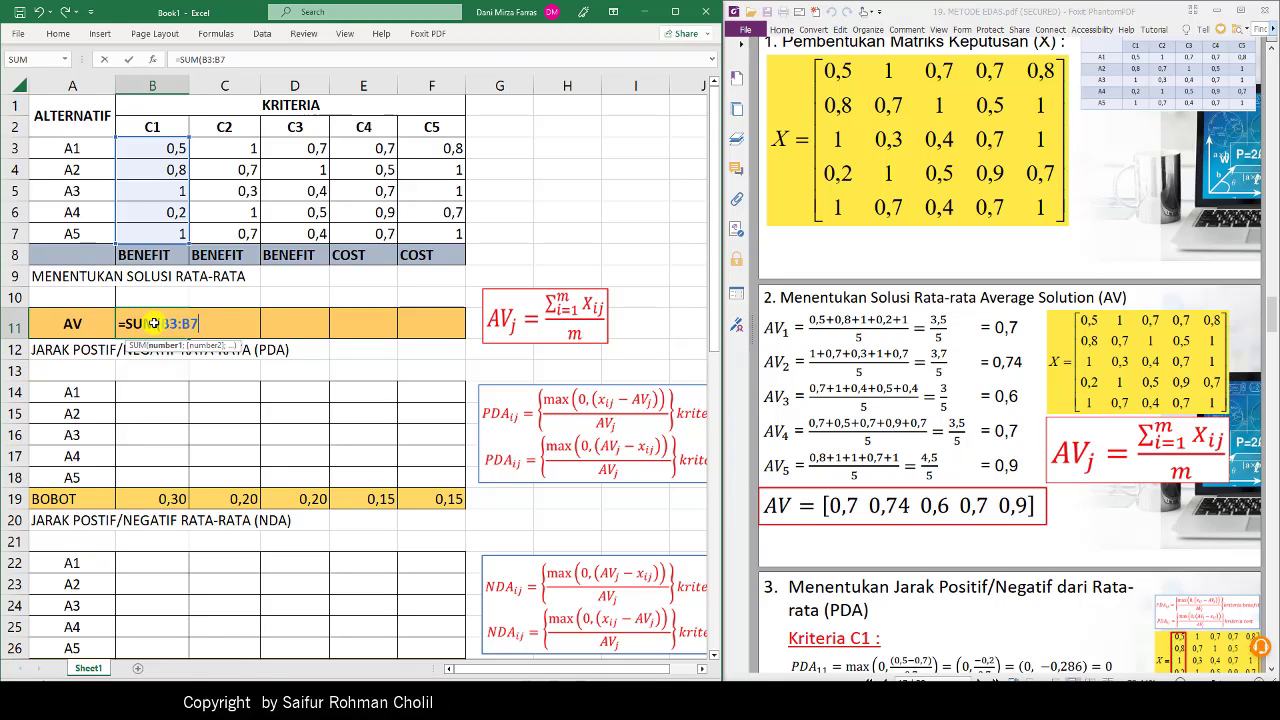
{"action": "type", "text": ")"}
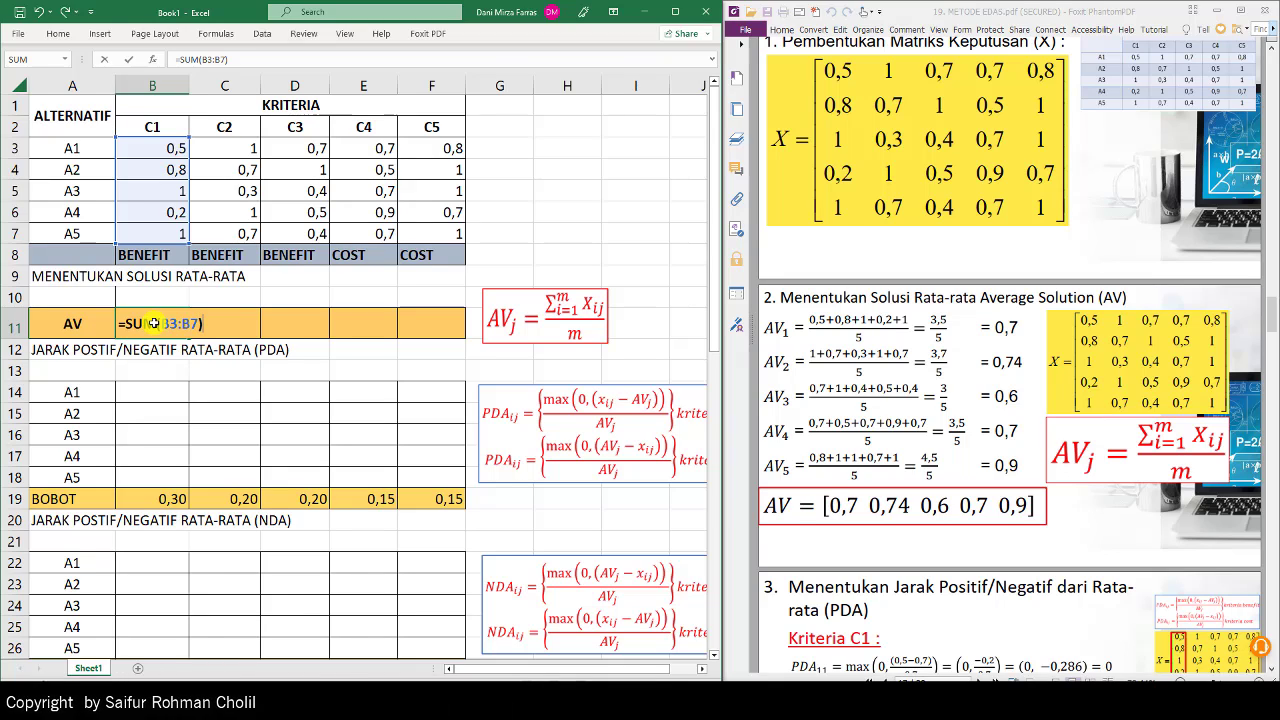
{"action": "type", "text": "/"}
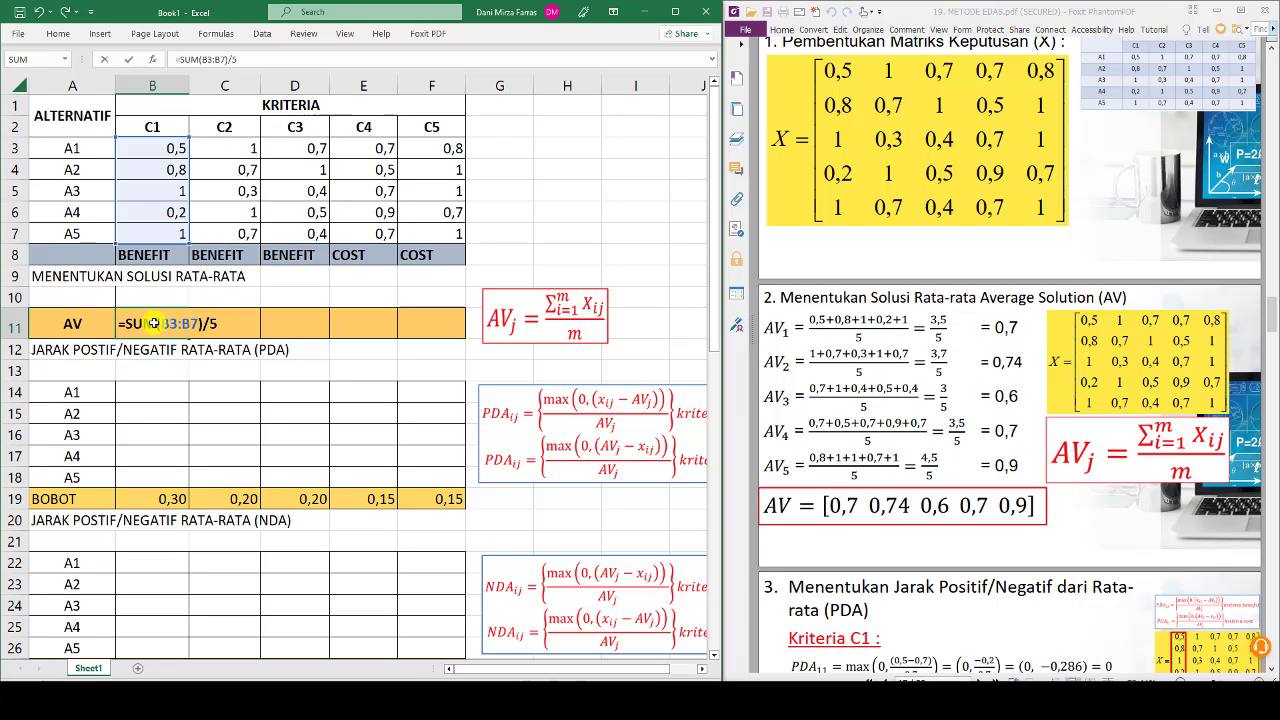
{"action": "type", "text": "5"}
{"action": "key", "text": "Return"}
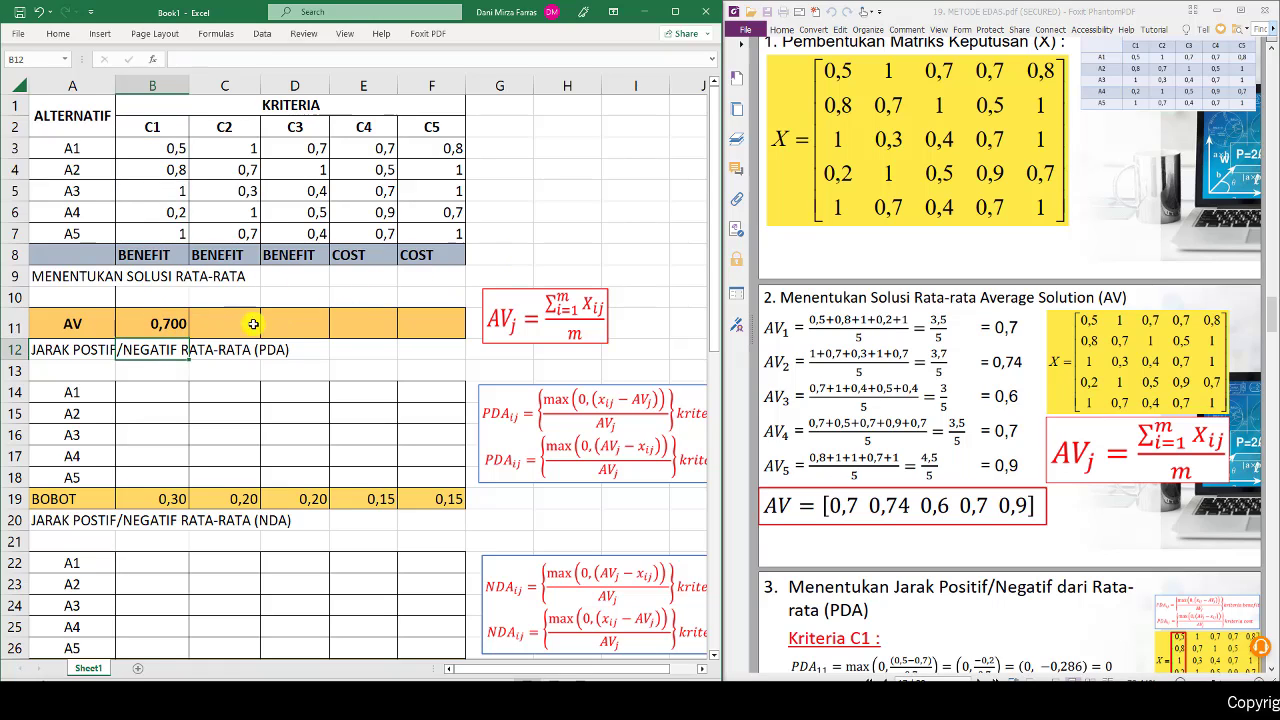
Step: Copy the average solution formula from B11 across to C11:F11 for criteria C2 to C5
{"action": "left_click", "coordinate": [170, 323]}
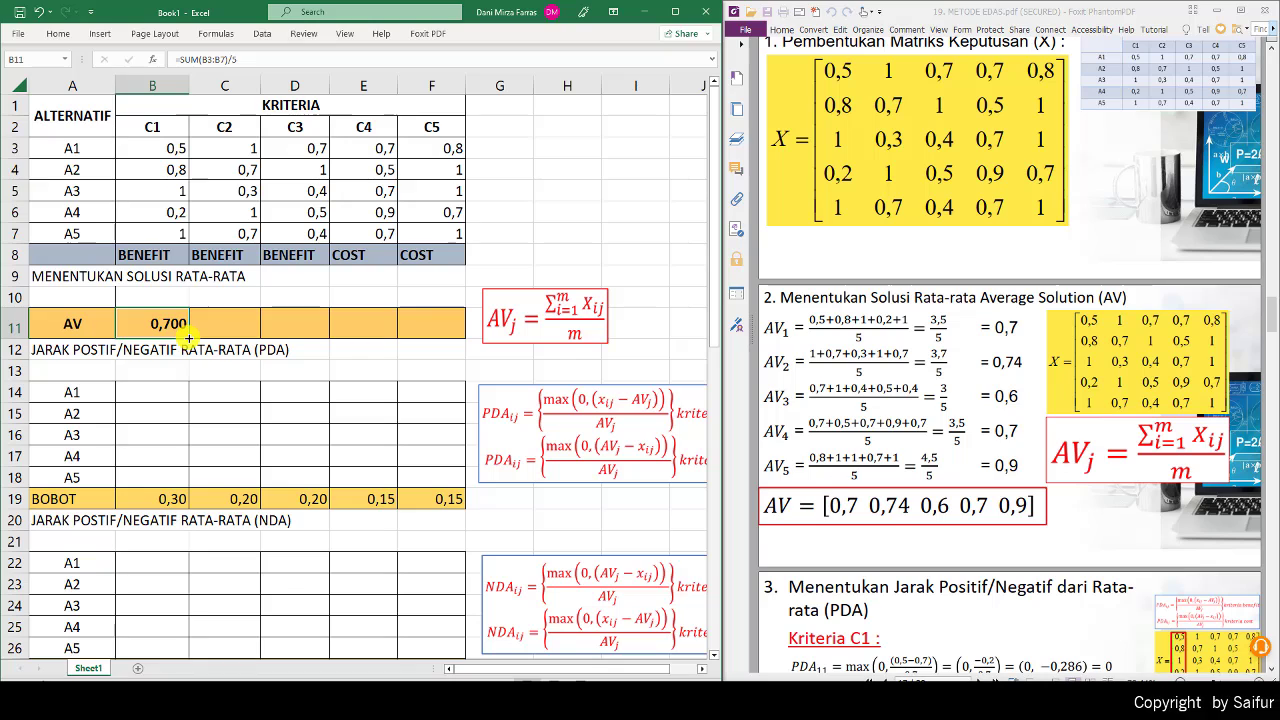
{"action": "left_click_drag", "start_coordinate": [188, 334], "coordinate": [460, 334]}
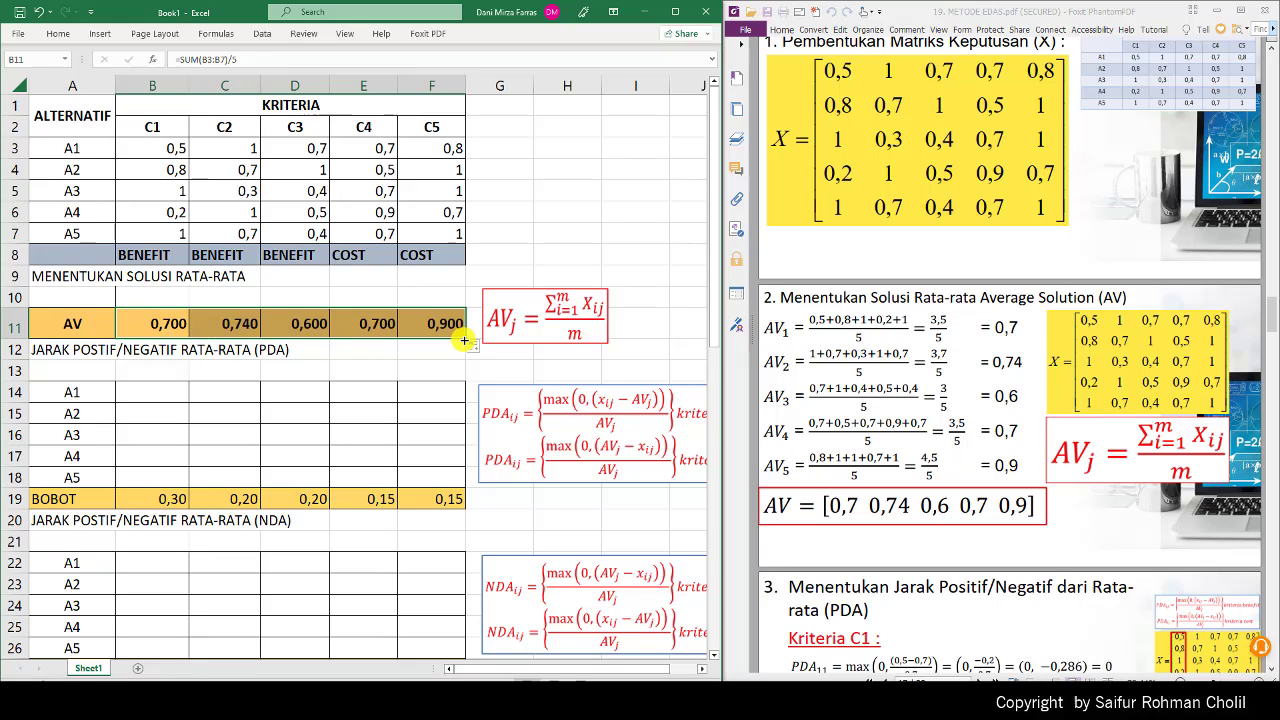
Step: Check the average formulas in row 11 for each criterion from C1 to C5
{"action": "double_click", "coordinate": [222, 323]}
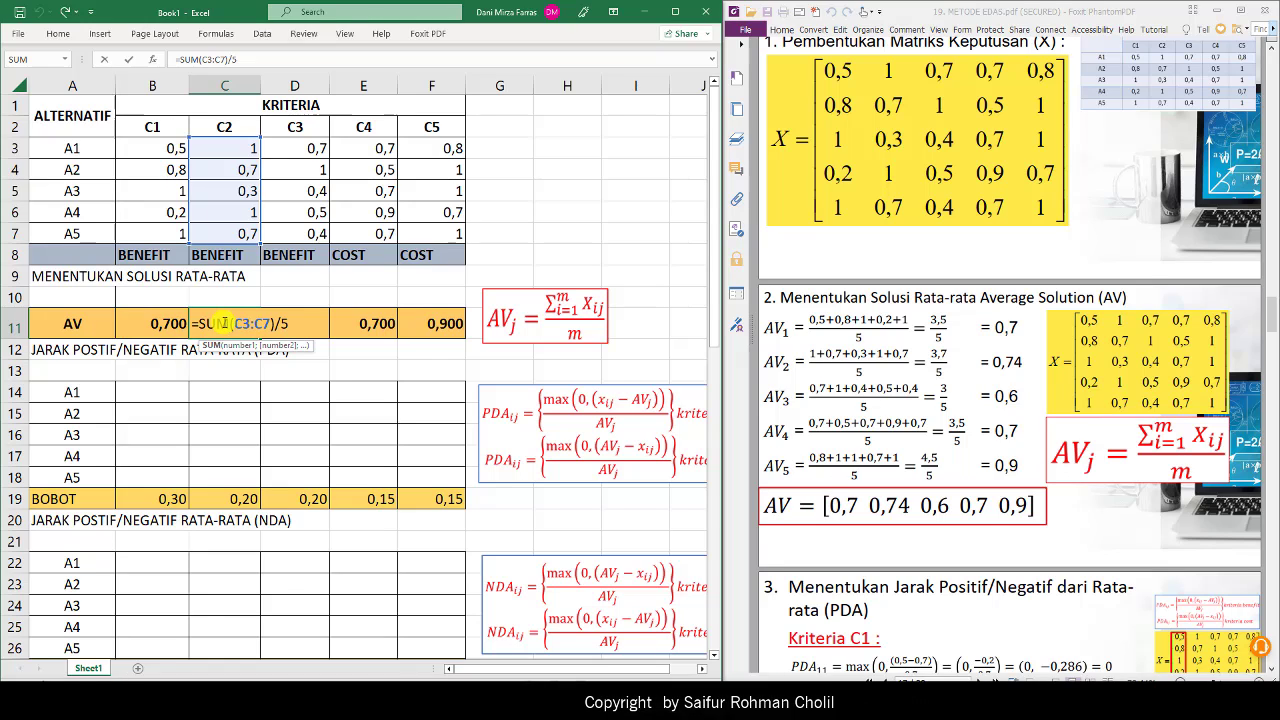
{"action": "key", "text": "Return"}
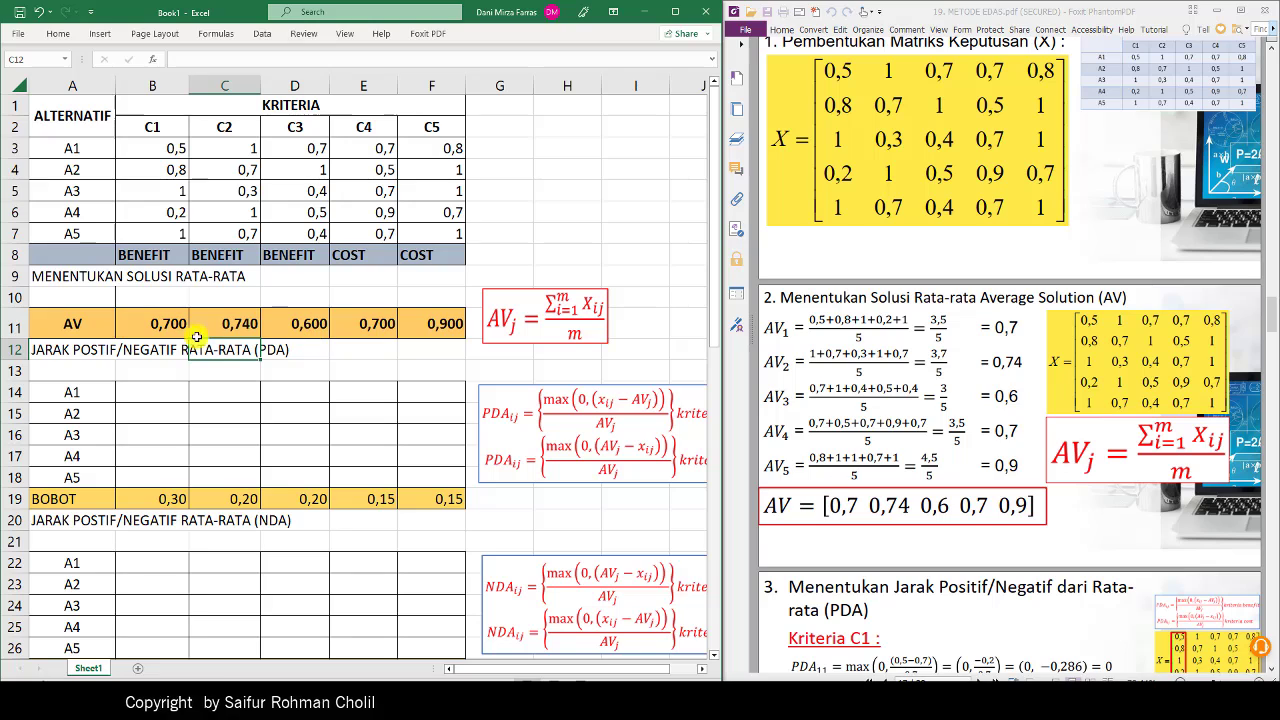
{"action": "left_click", "coordinate": [167, 326]}
{"action": "left_click", "coordinate": [228, 322]}
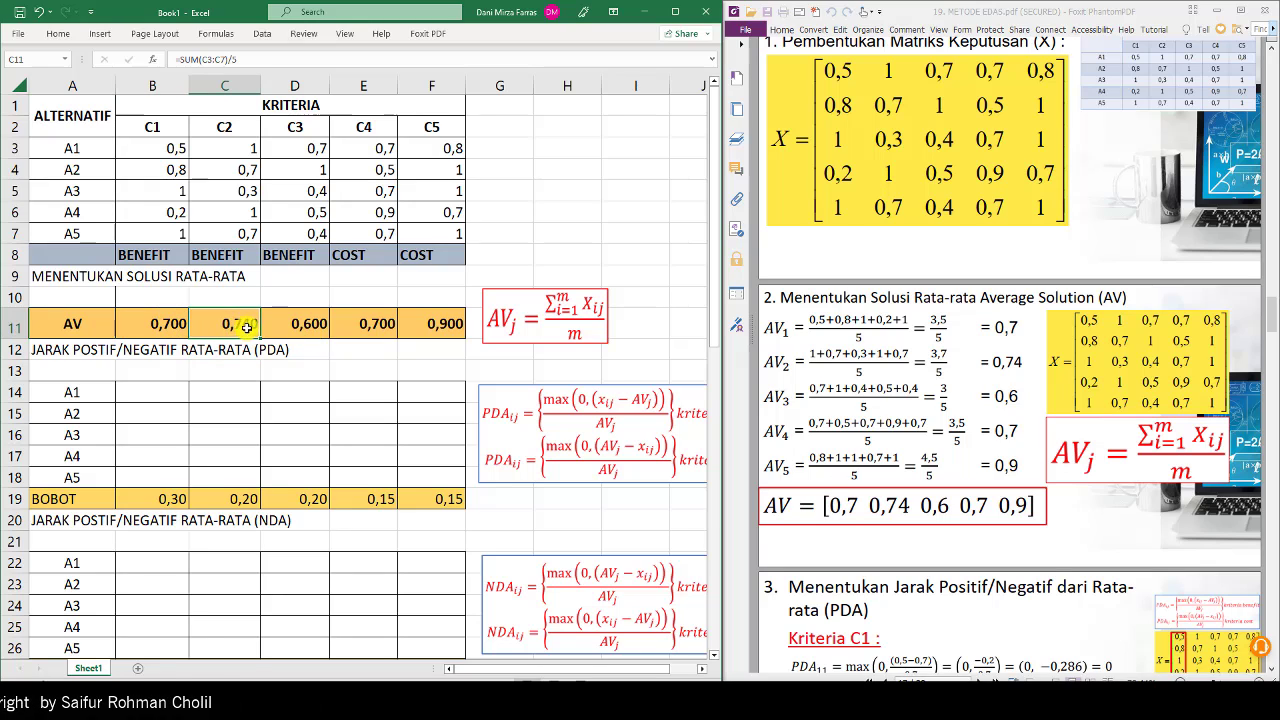
{"action": "left_click", "coordinate": [318, 323]}
{"action": "left_click", "coordinate": [389, 323]}
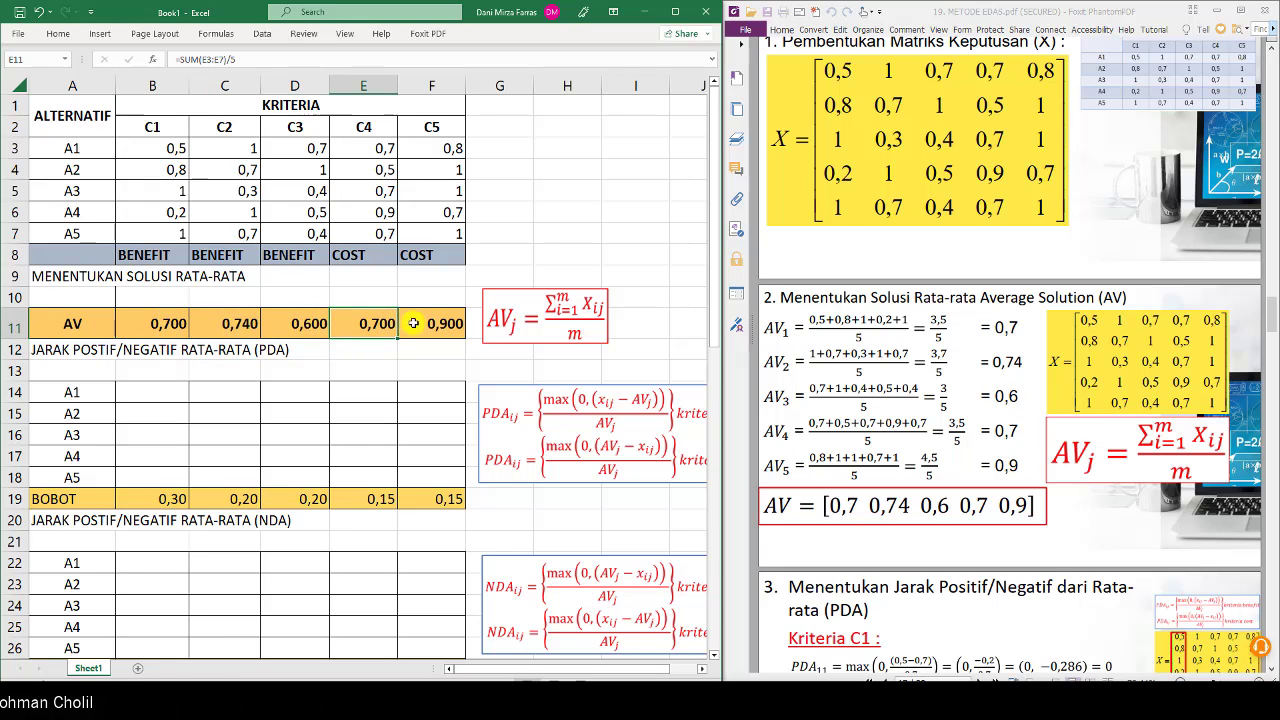
{"action": "left_click", "coordinate": [437, 323]}
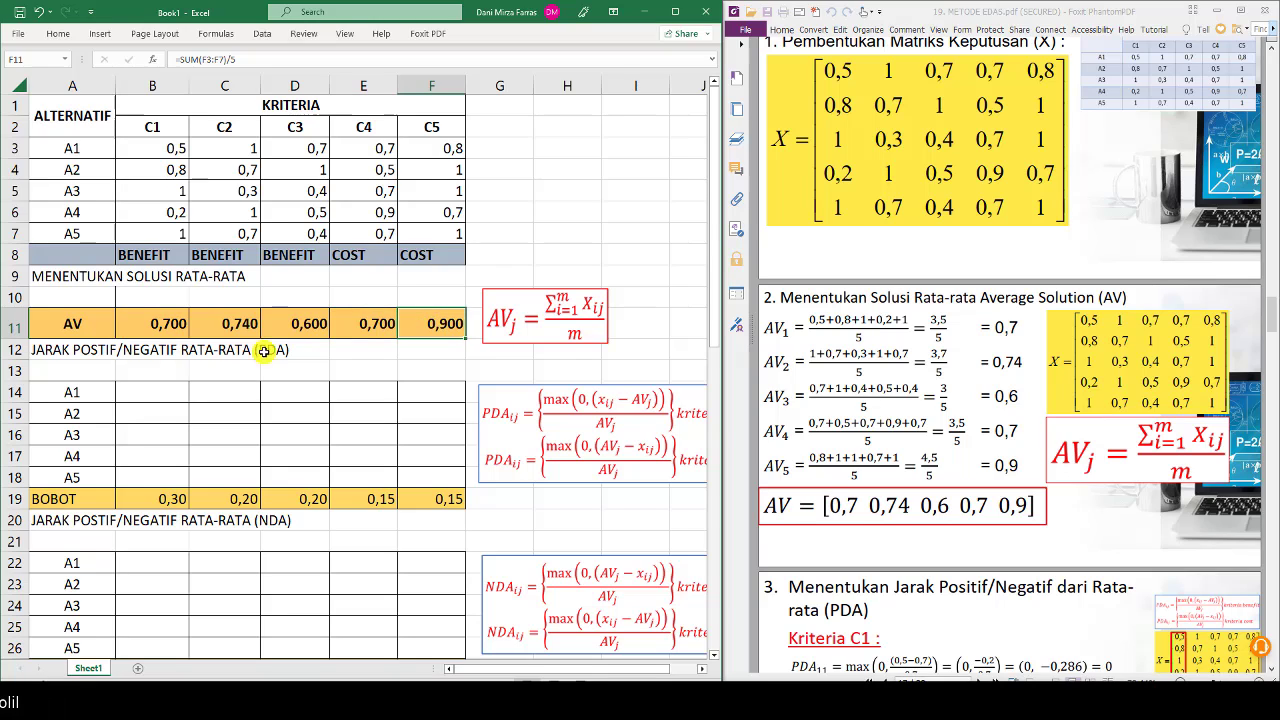
Step: Copy the formula of B11 and show it as text in A10 as '=SUM(B3:B7)/5
{"action": "left_click", "coordinate": [158, 327]}
{"action": "left_click_drag", "start_coordinate": [254, 54], "coordinate": [92, 52]}
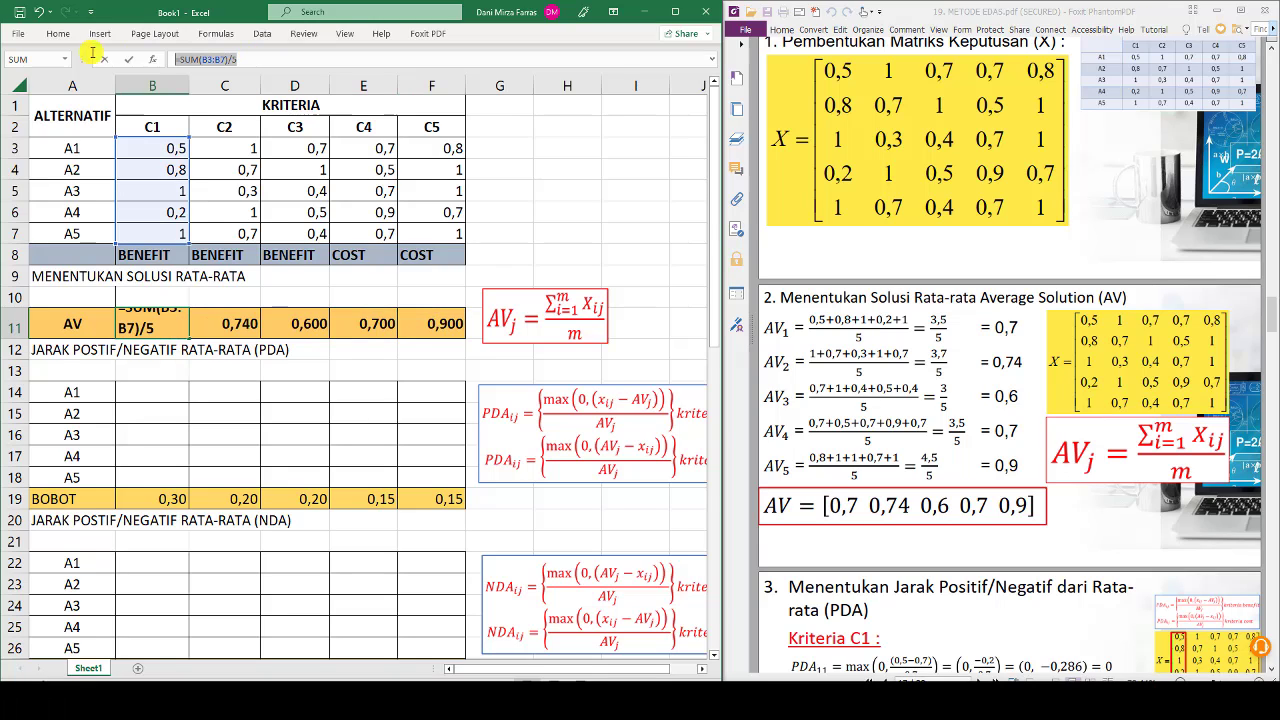
{"action": "key", "text": "Return"}
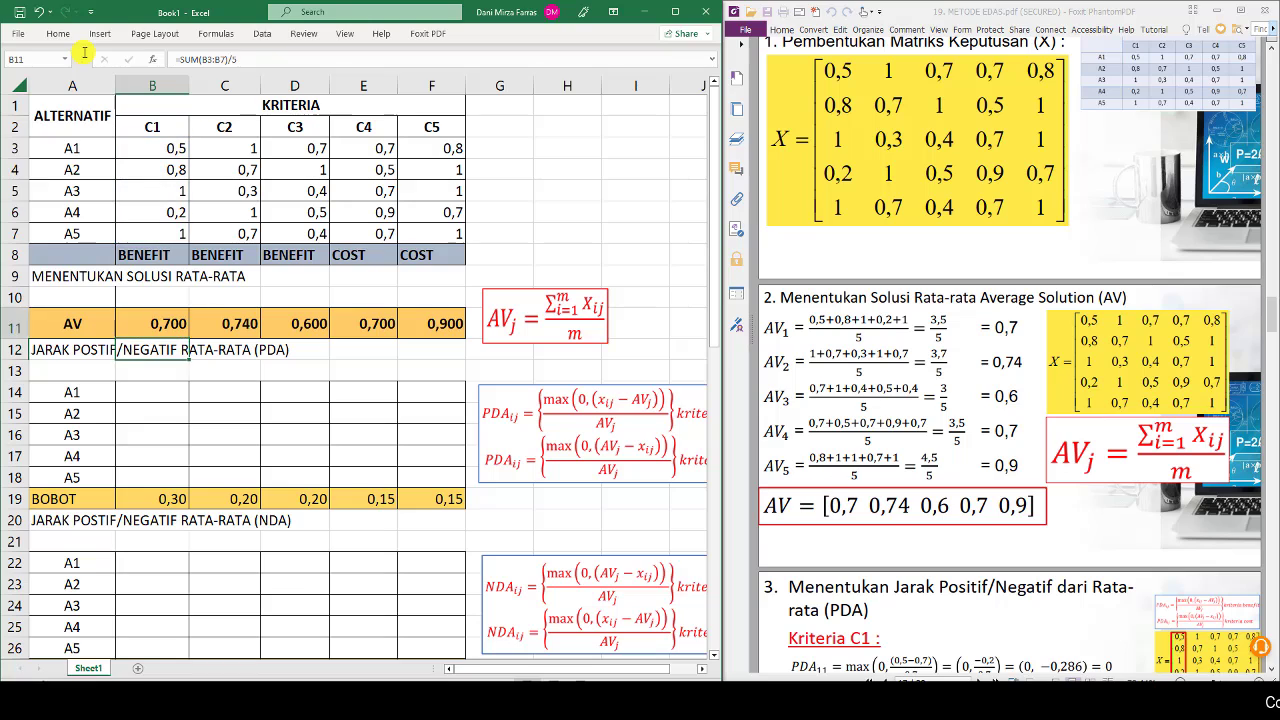
{"action": "key", "text": "Up"}
{"action": "key", "text": "Up"}
{"action": "key", "text": "Left"}
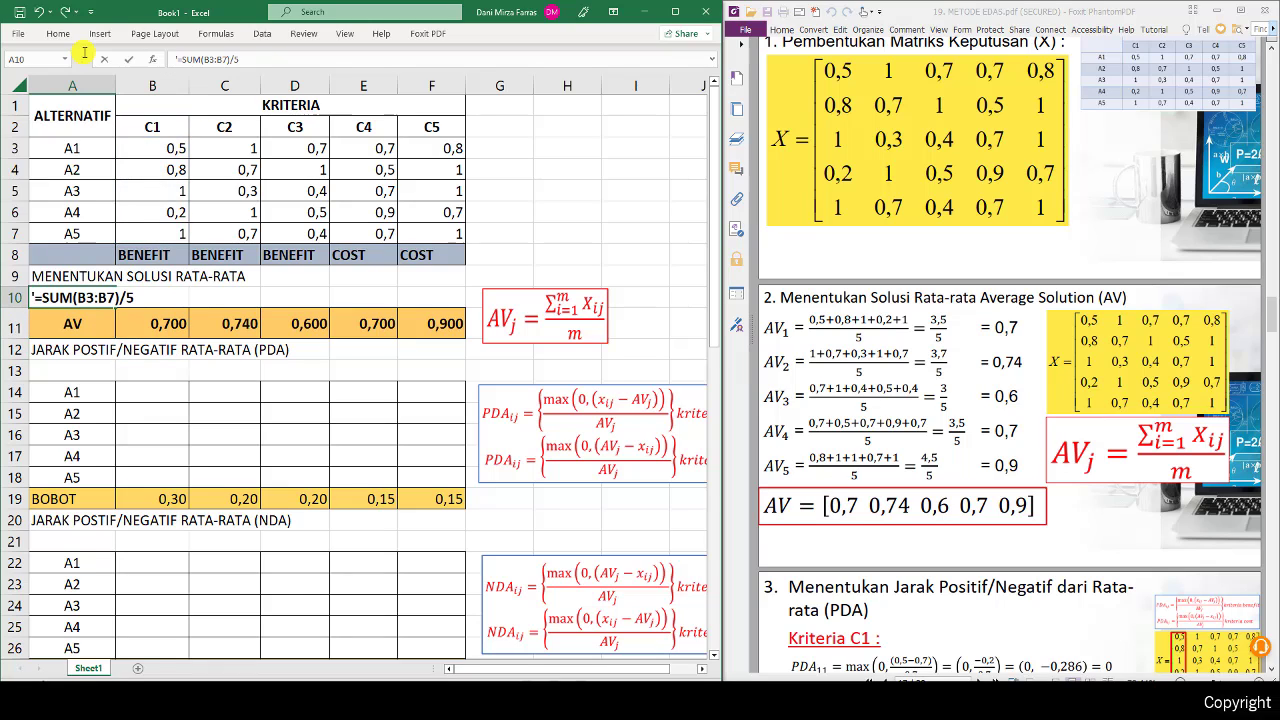
{"action": "key", "text": "Return"}
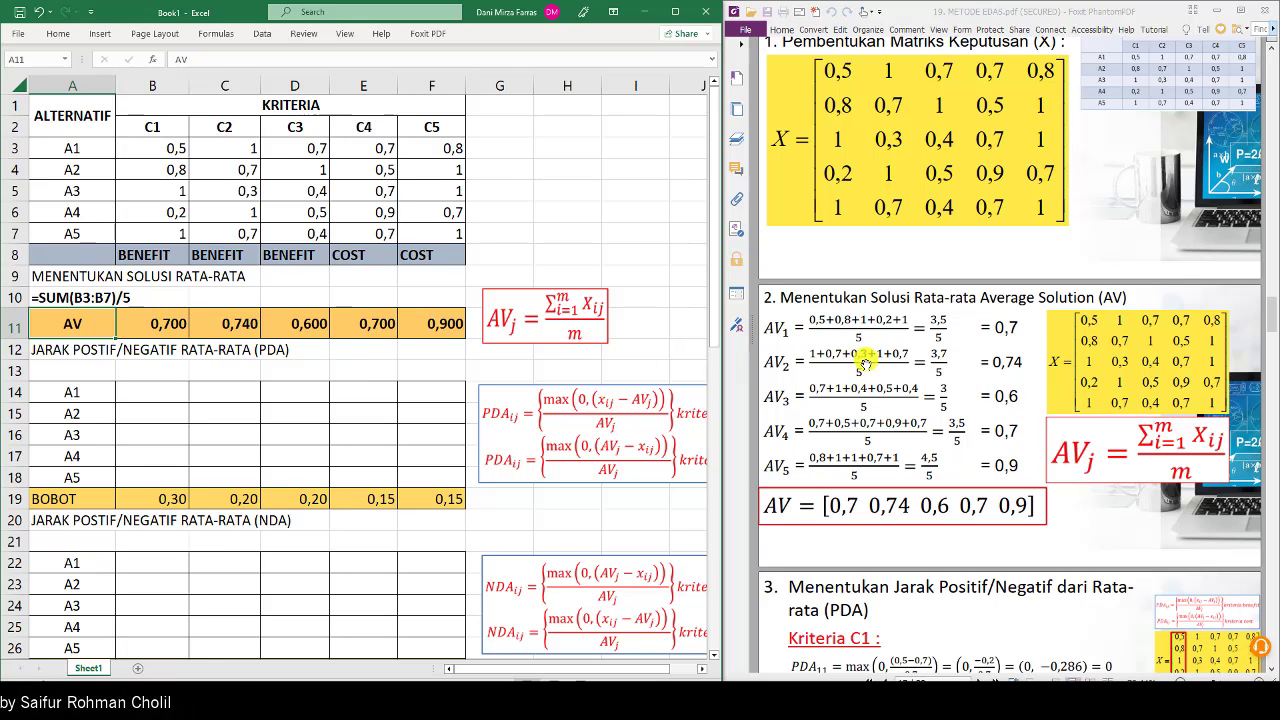
Step: Following the PDF's PDA section, start an IF formula in B14 with the condition B$8="BENEFIT"
{"action": "scroll", "coordinate": [898, 392], "scroll_direction": "down", "scroll_amount": 5}
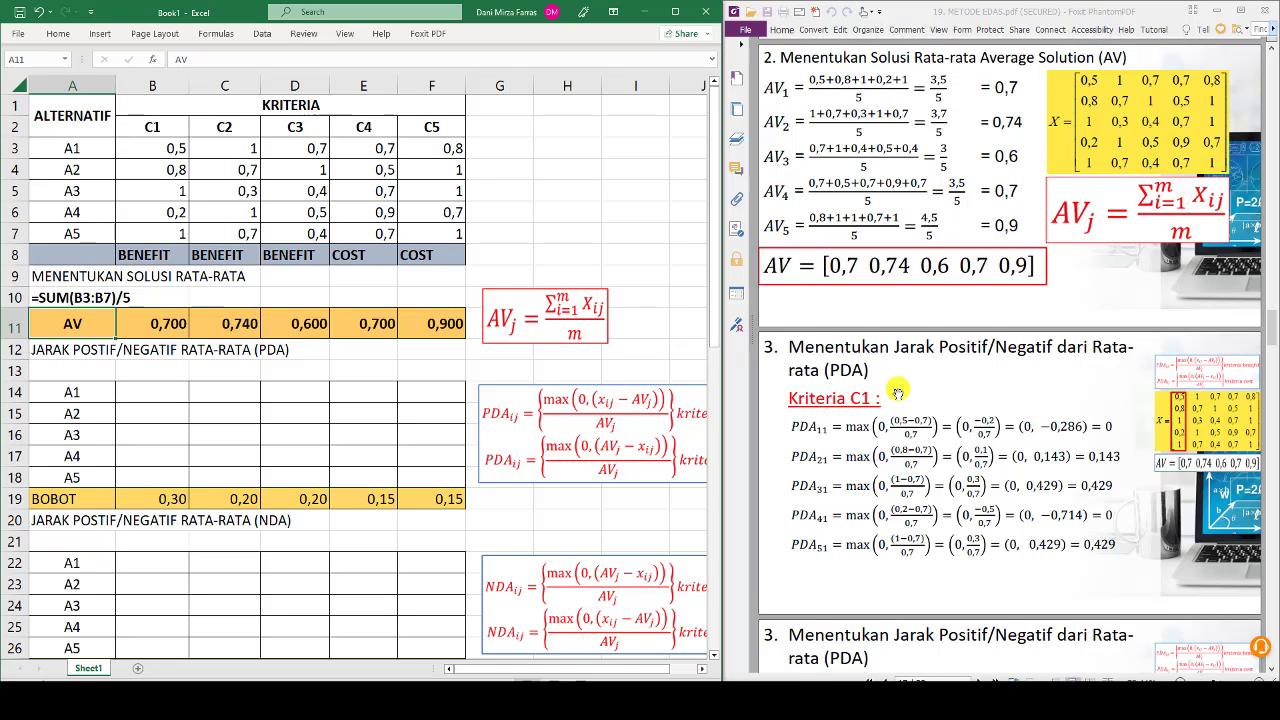
{"action": "scroll", "coordinate": [898, 392], "scroll_direction": "down", "scroll_amount": 3}
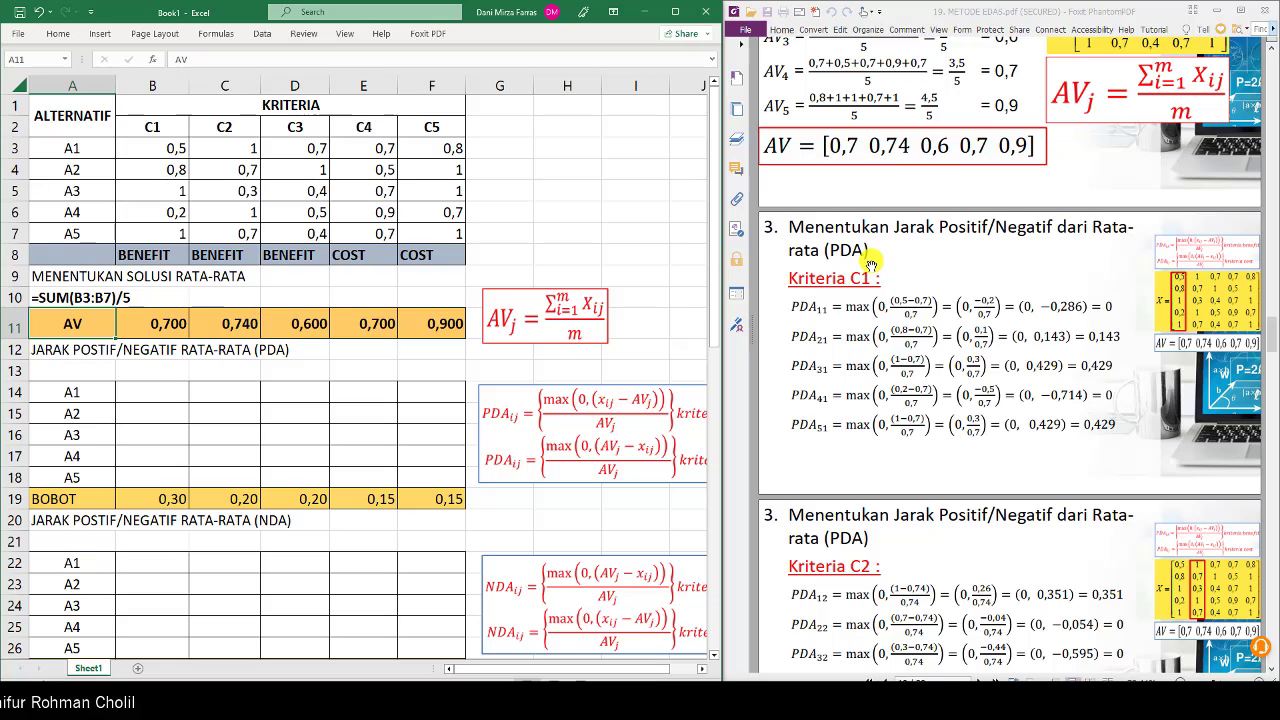
{"action": "scroll", "coordinate": [872, 268], "scroll_direction": "down", "scroll_amount": 1}
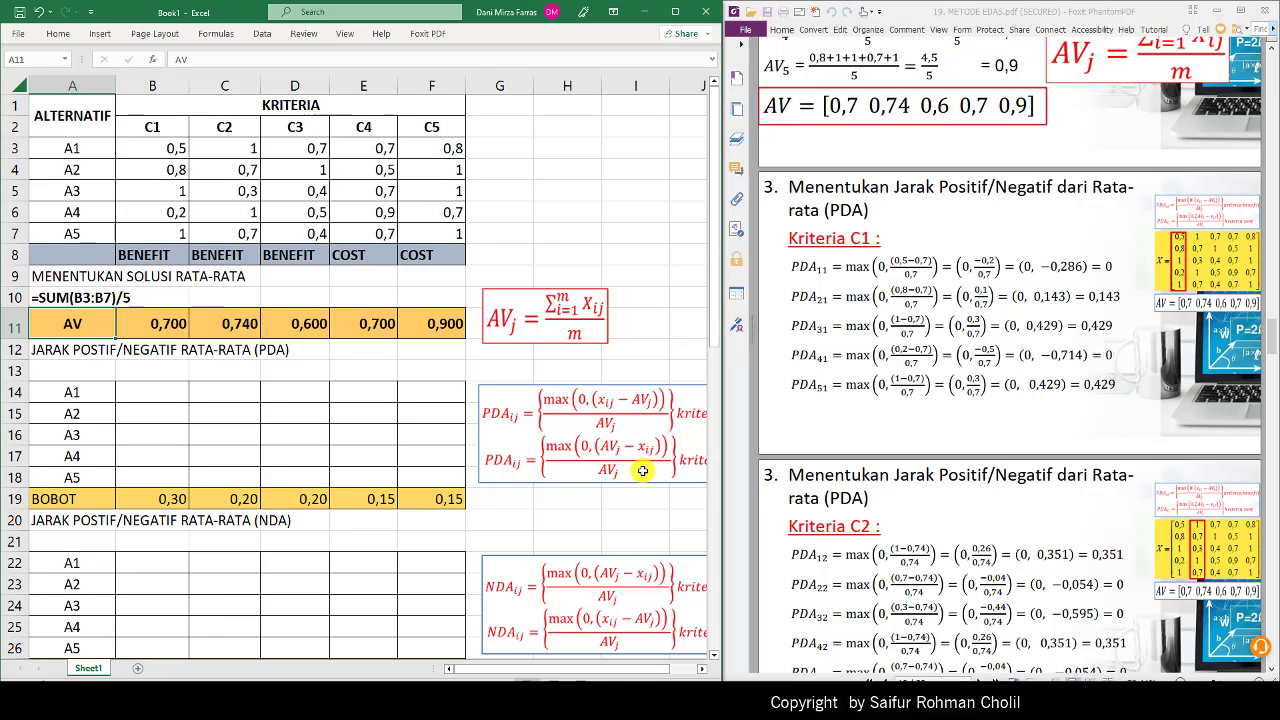
{"action": "left_click", "coordinate": [147, 388]}
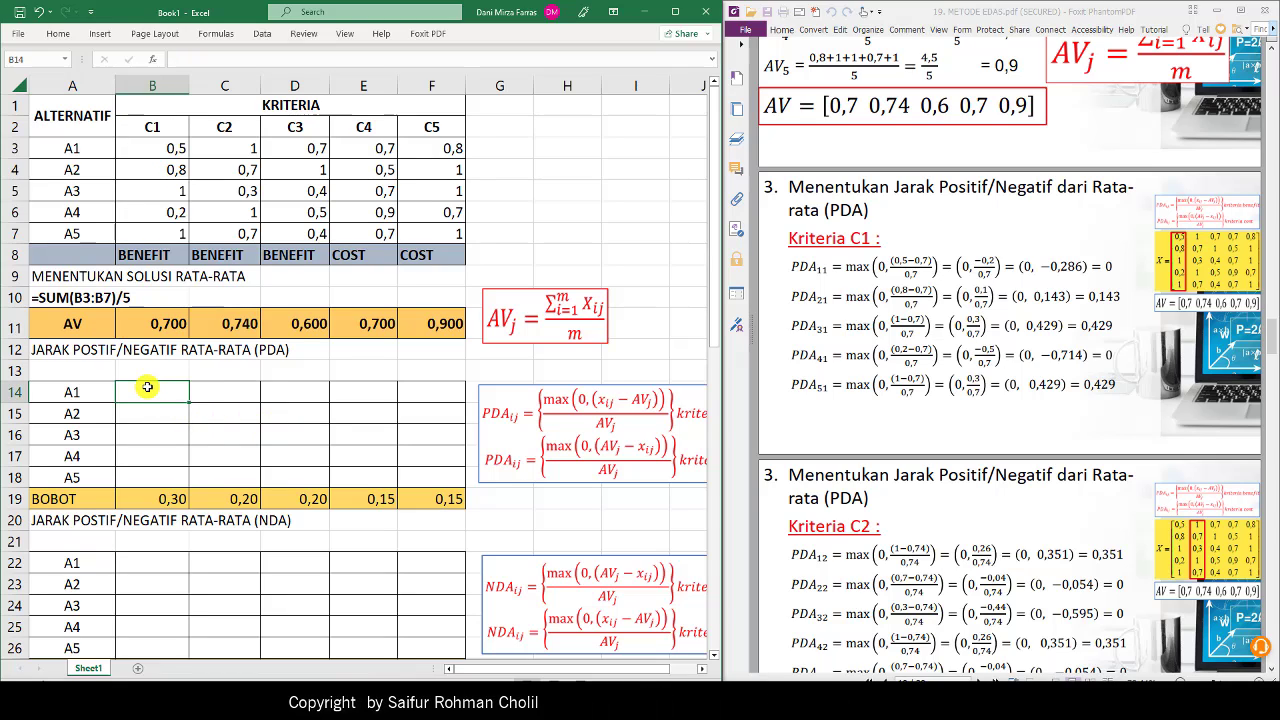
{"action": "type", "text": "="}
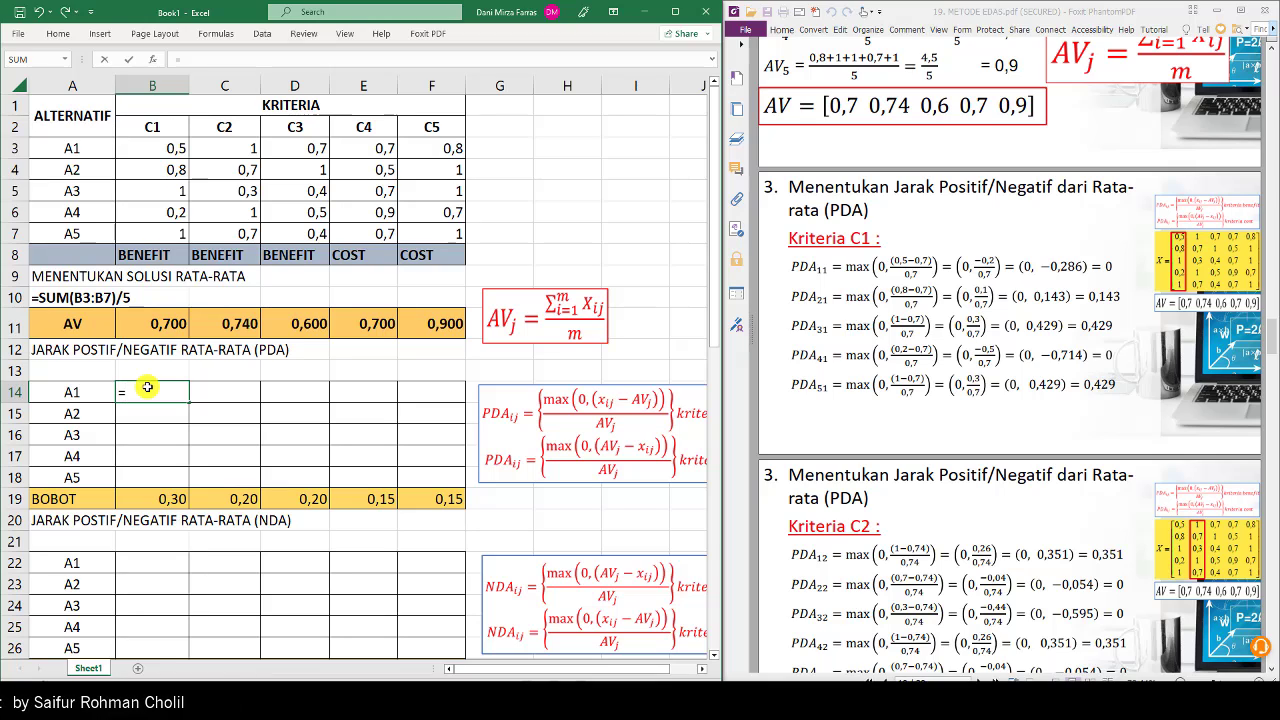
{"action": "type", "text": "IF"}
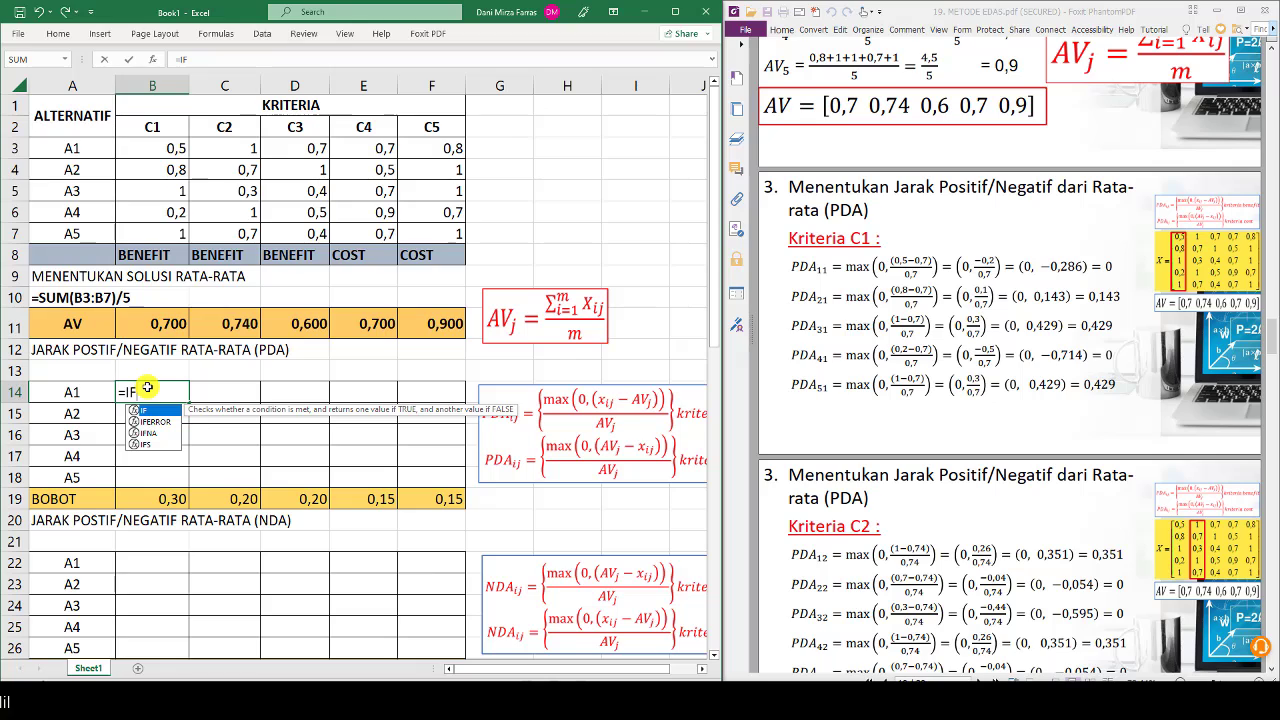
{"action": "type", "text": "("}
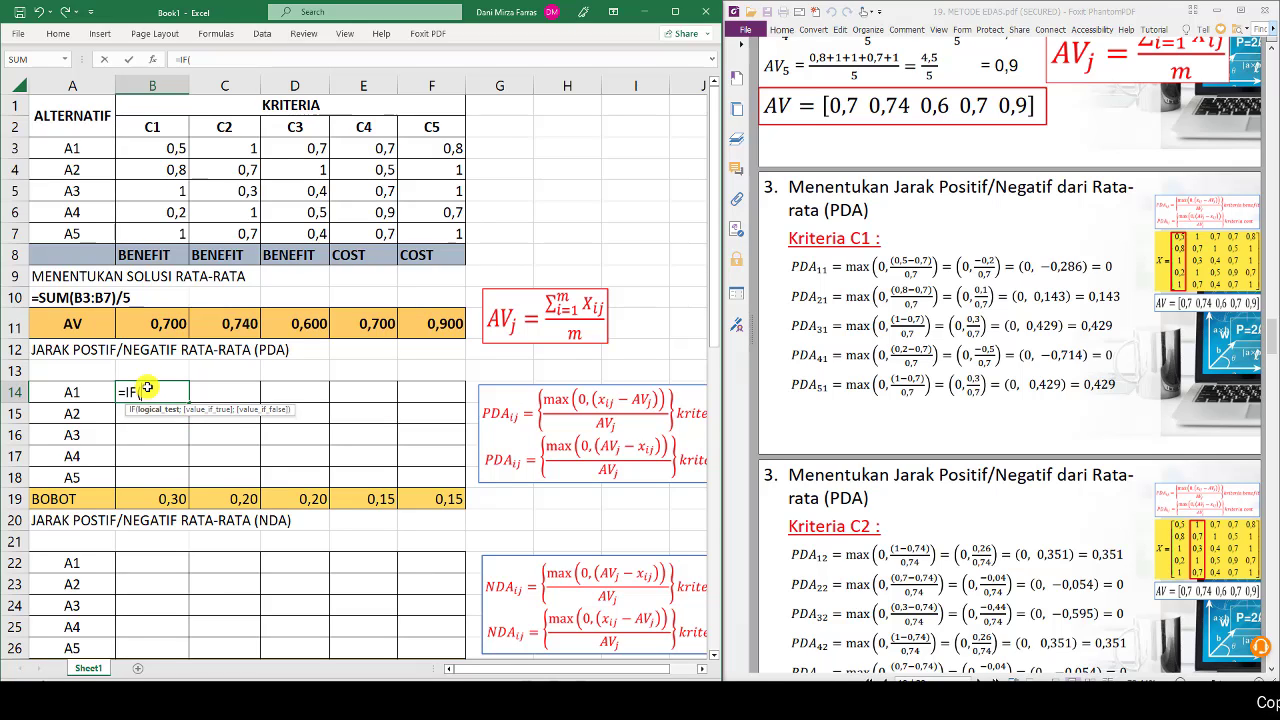
{"action": "type", "text": "B"}
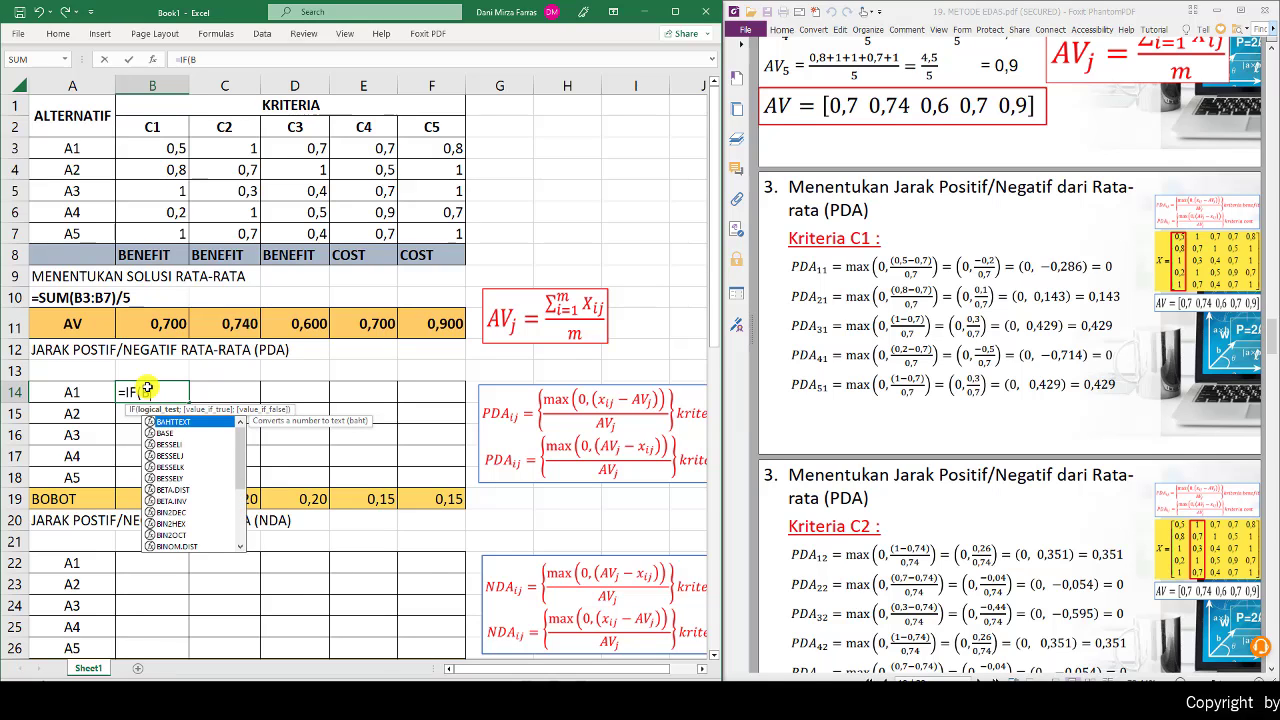
{"action": "type", "text": "8"}
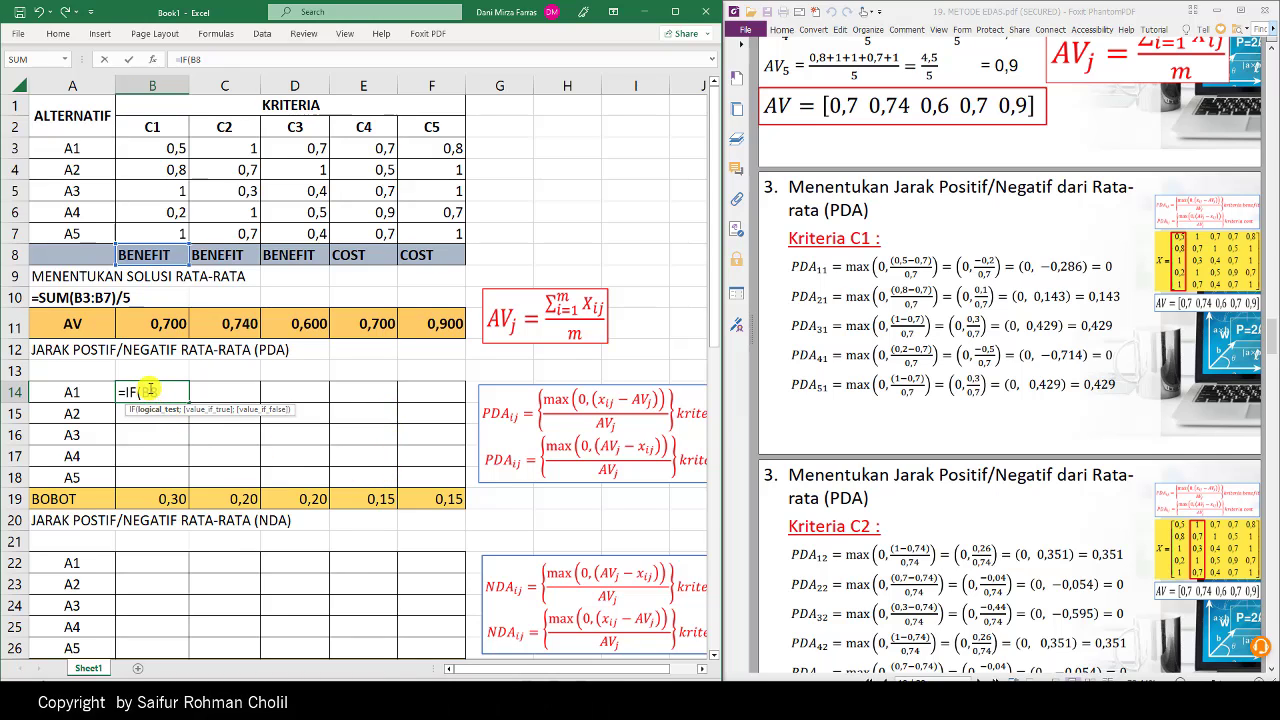
{"action": "key", "text": "F4"}
{"action": "key", "text": "F4"}
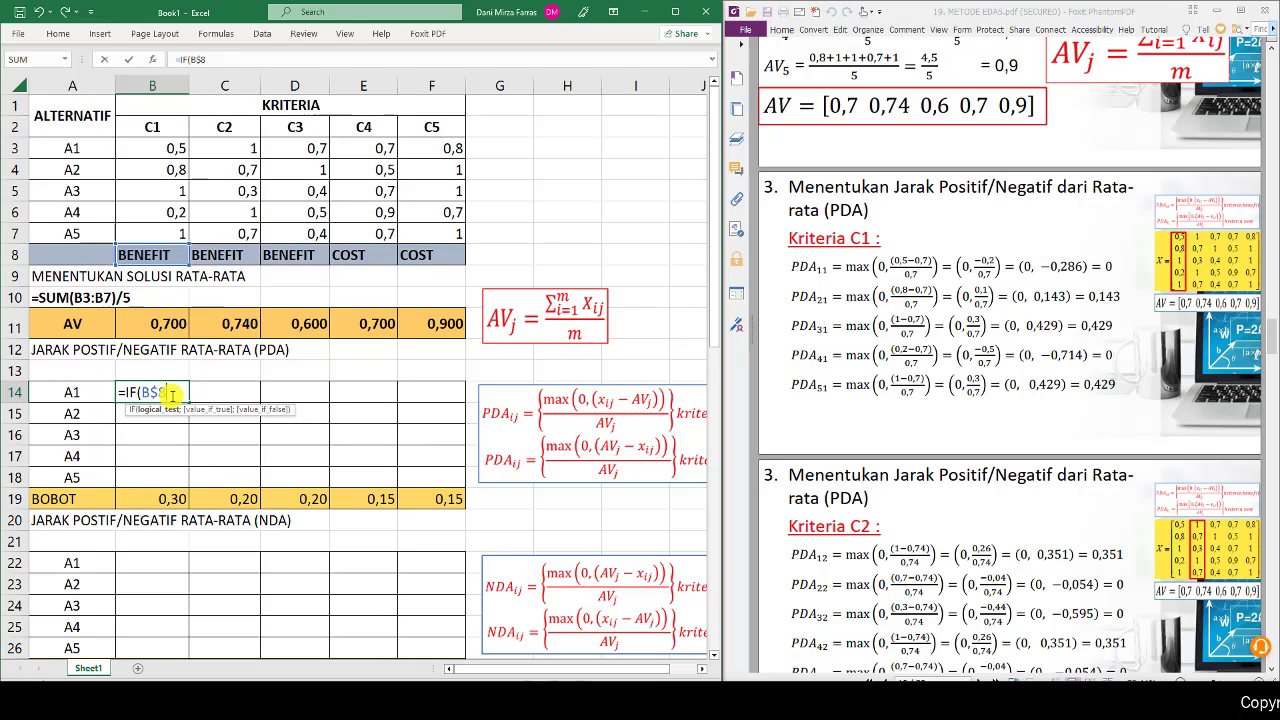
{"action": "type", "text": "\""}
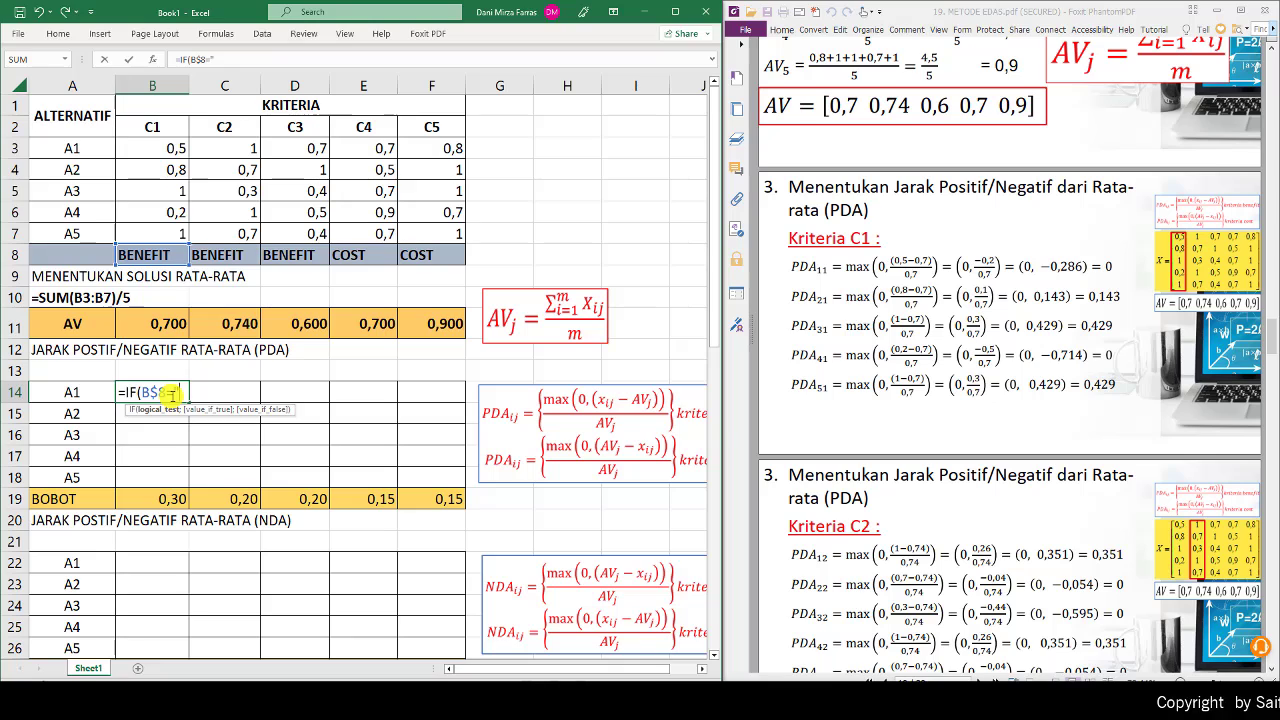
{"action": "type", "text": "BENEFIT"}
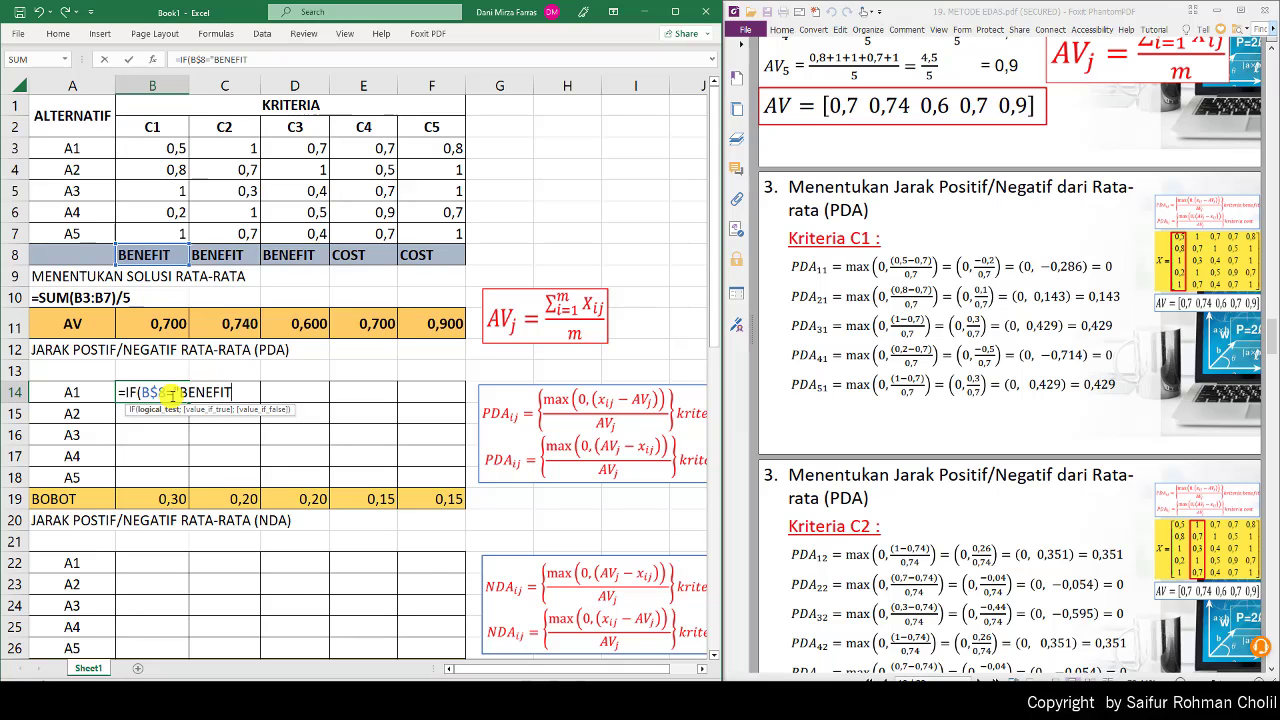
{"action": "type", "text": "\";"}
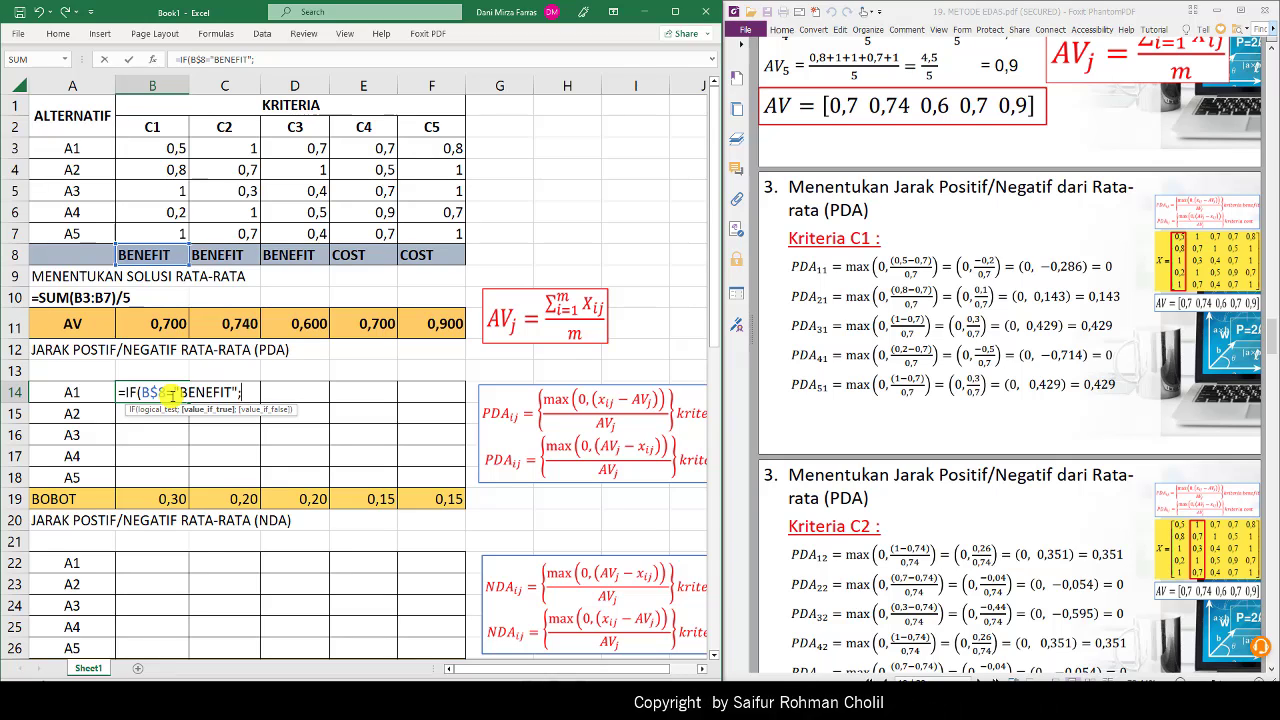
Step: Add the benefit case to the B14 formula as MAX(0;(B3-B$11), locking the row of the AV reference
{"action": "type", "text": "MA"}
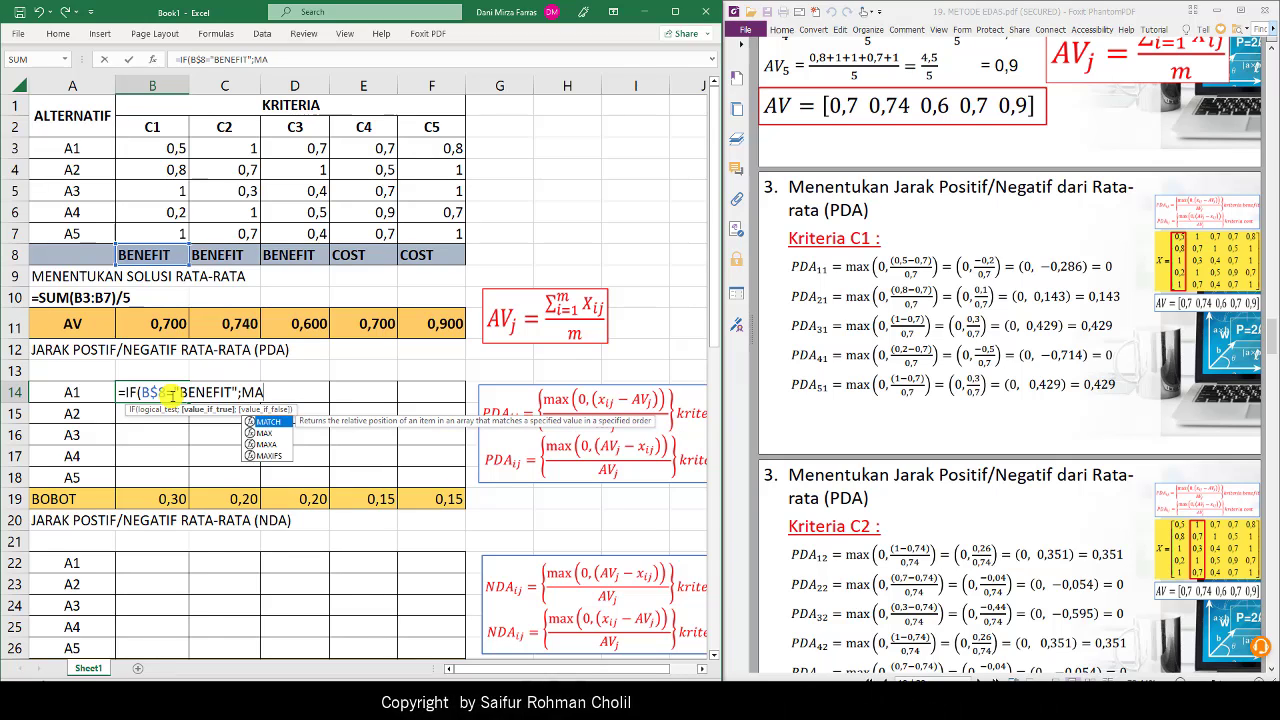
{"action": "type", "text": "X("}
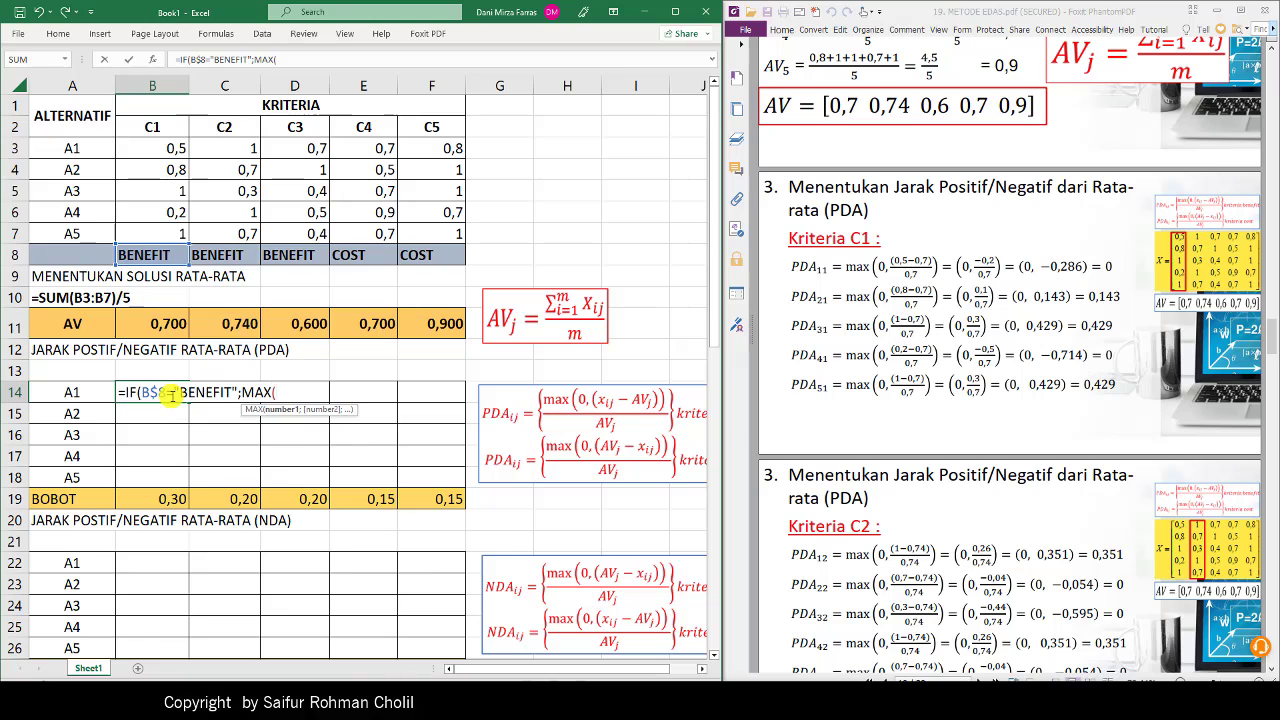
{"action": "type", "text": "0;("}
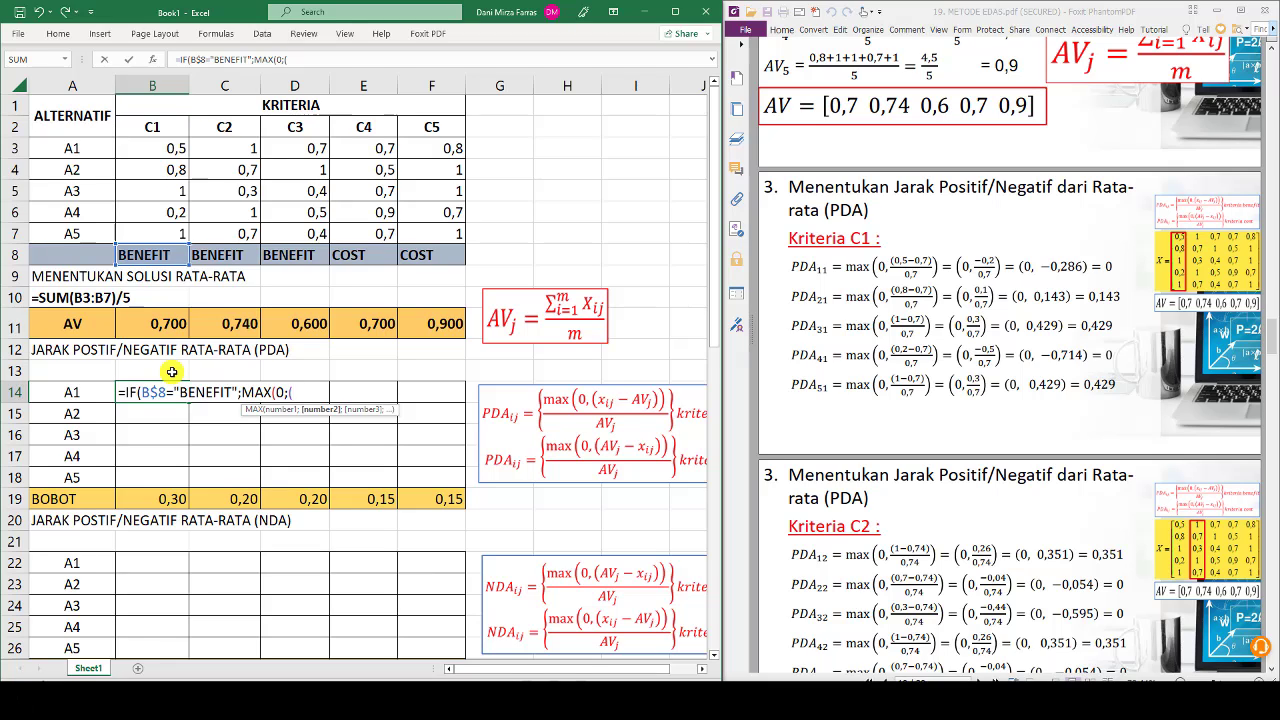
{"action": "type", "text": "B3-"}
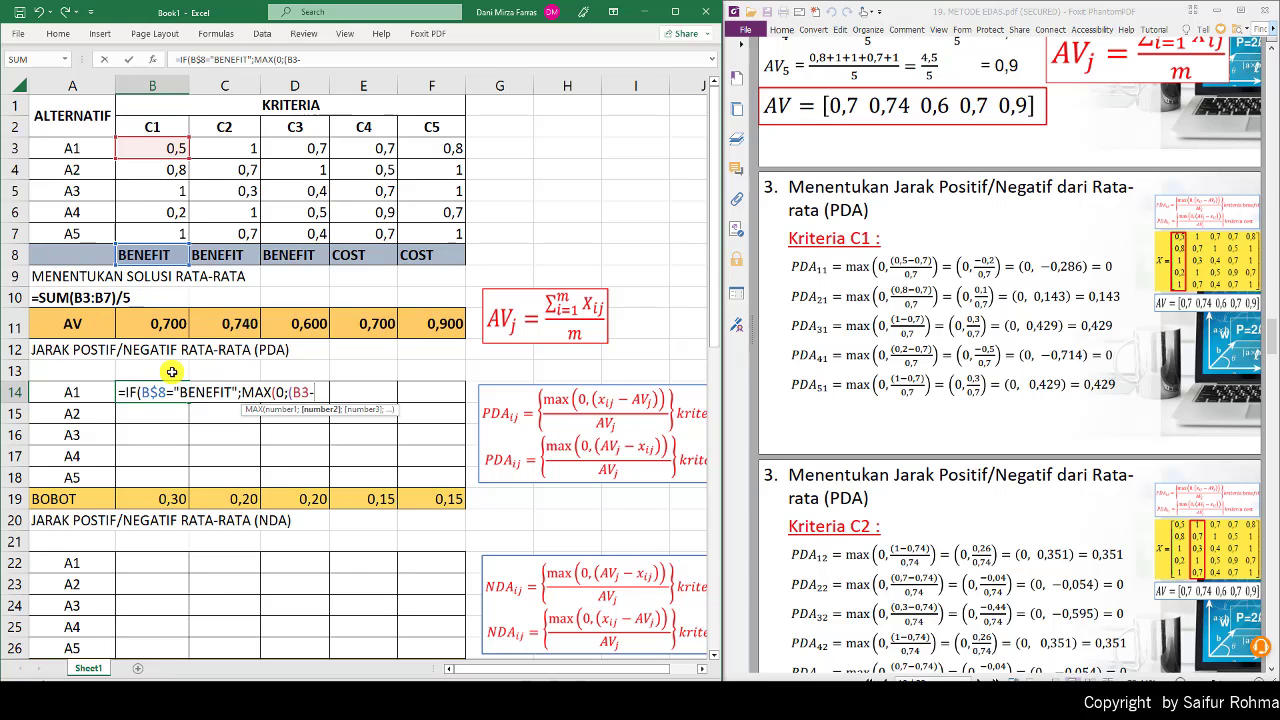
{"action": "left_click", "coordinate": [157, 322]}
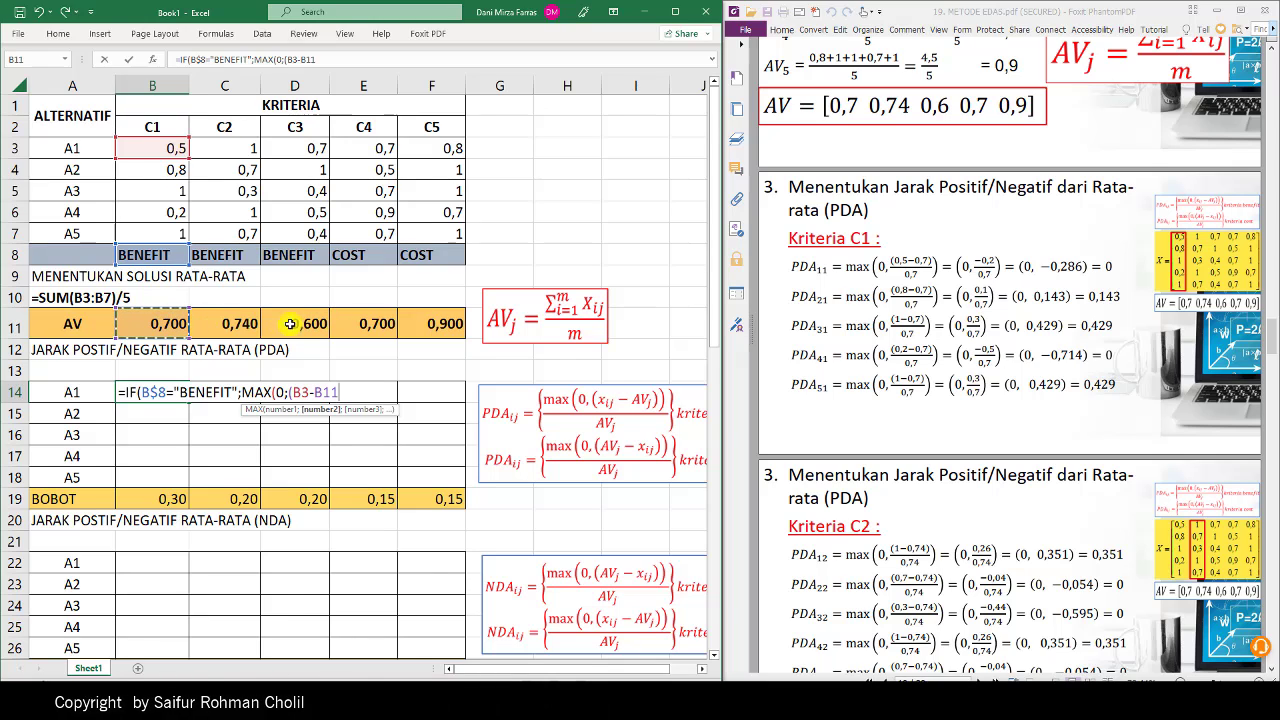
{"action": "left_click", "coordinate": [300, 57]}
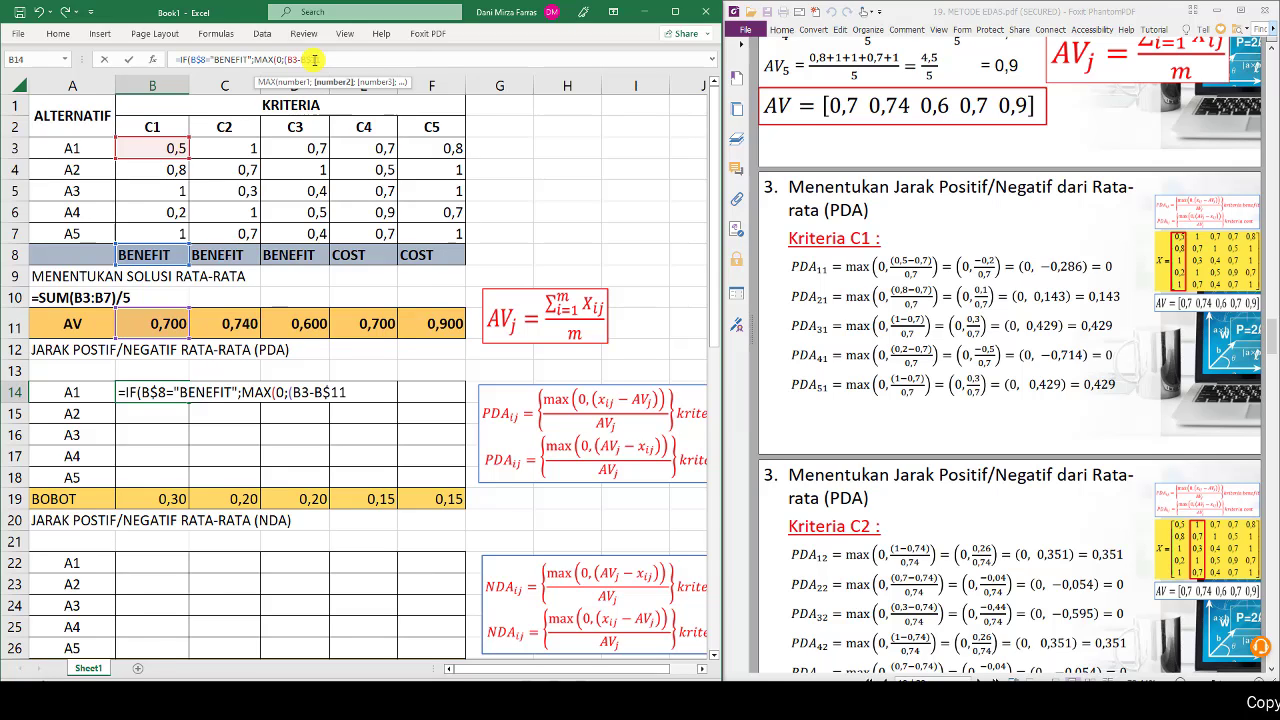
{"action": "type", "text": ")"}
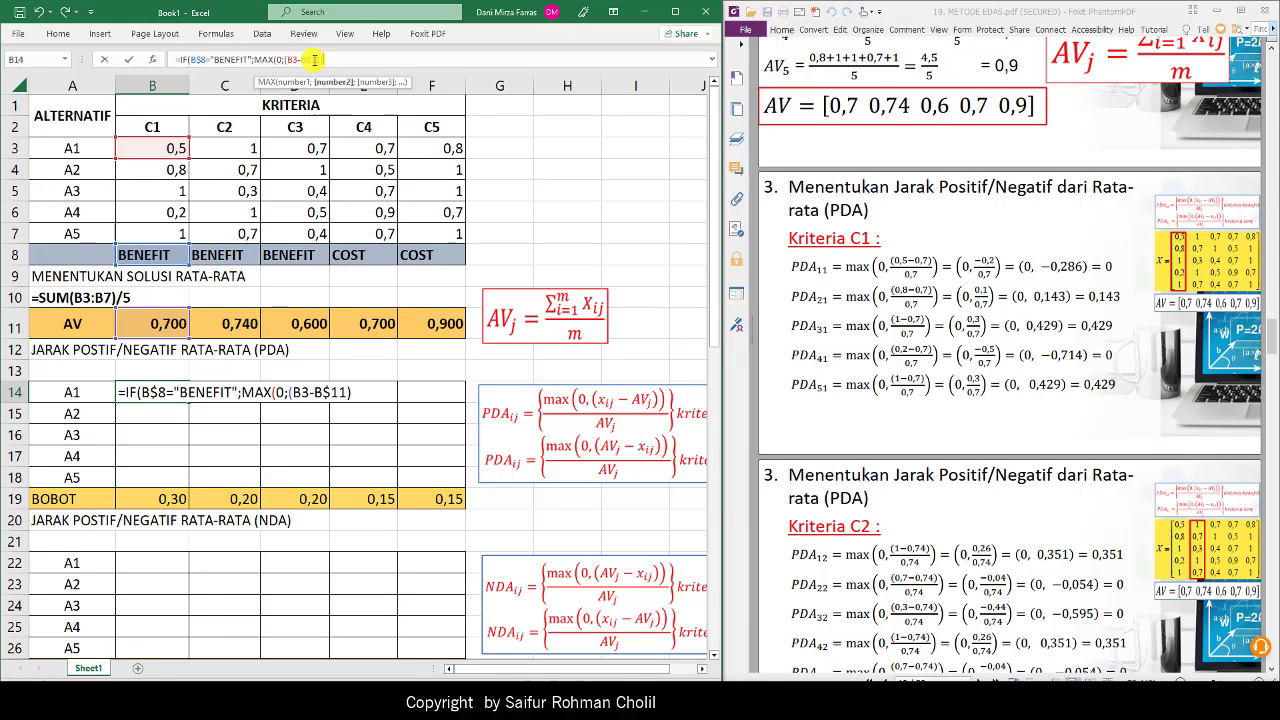
Step: Add the cost case to the B14 formula as MAX(0;B$11-B3)/B$11 and close the IF
{"action": "type", "text": ";"}
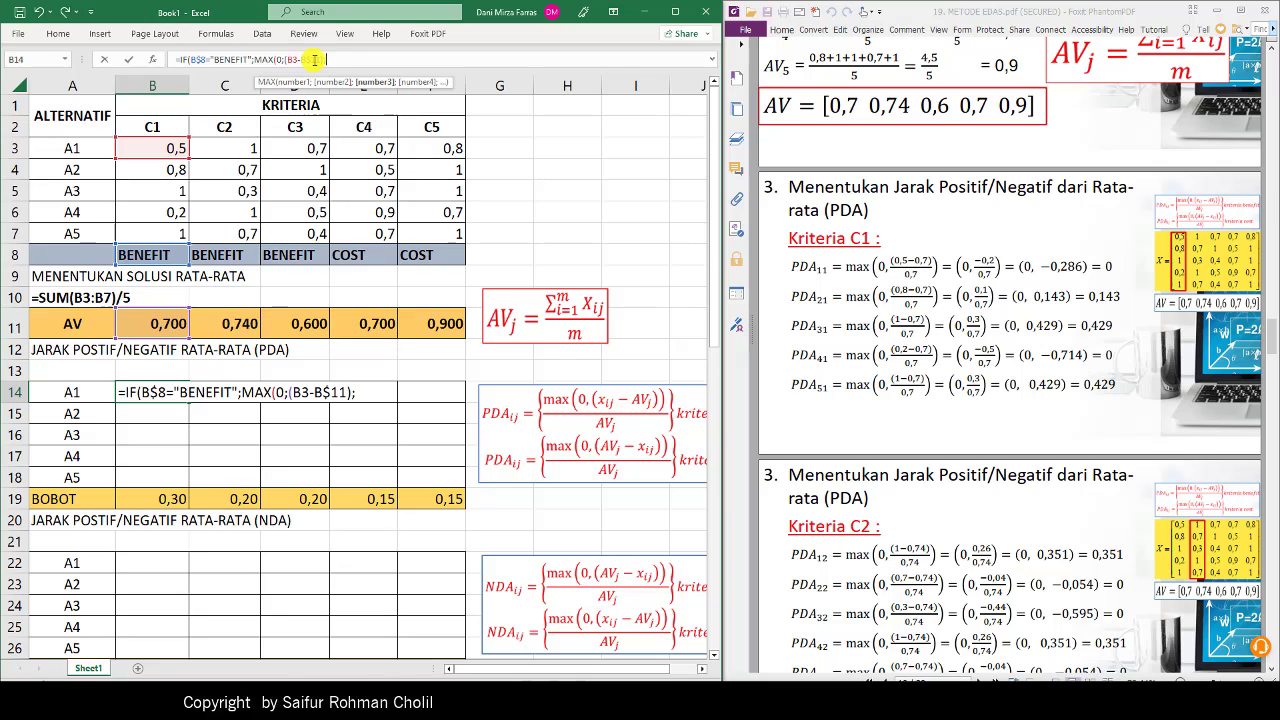
{"action": "type", "text": "MAX"}
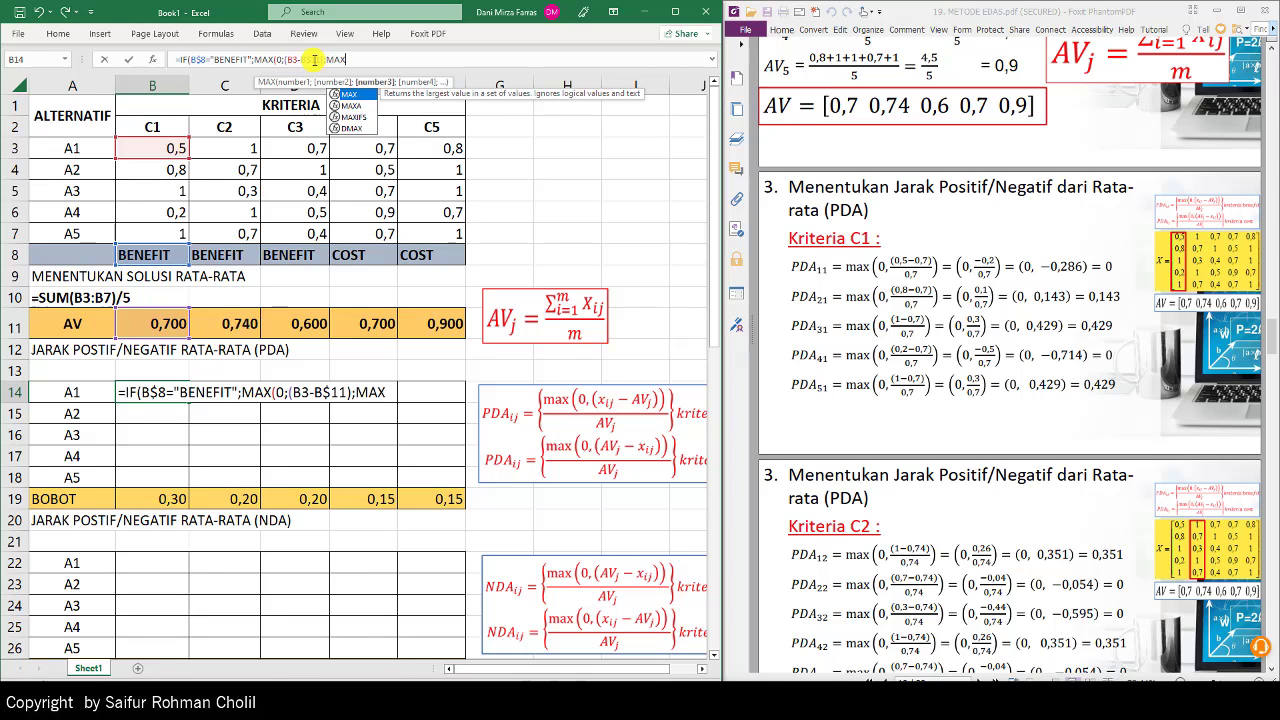
{"action": "type", "text": "("}
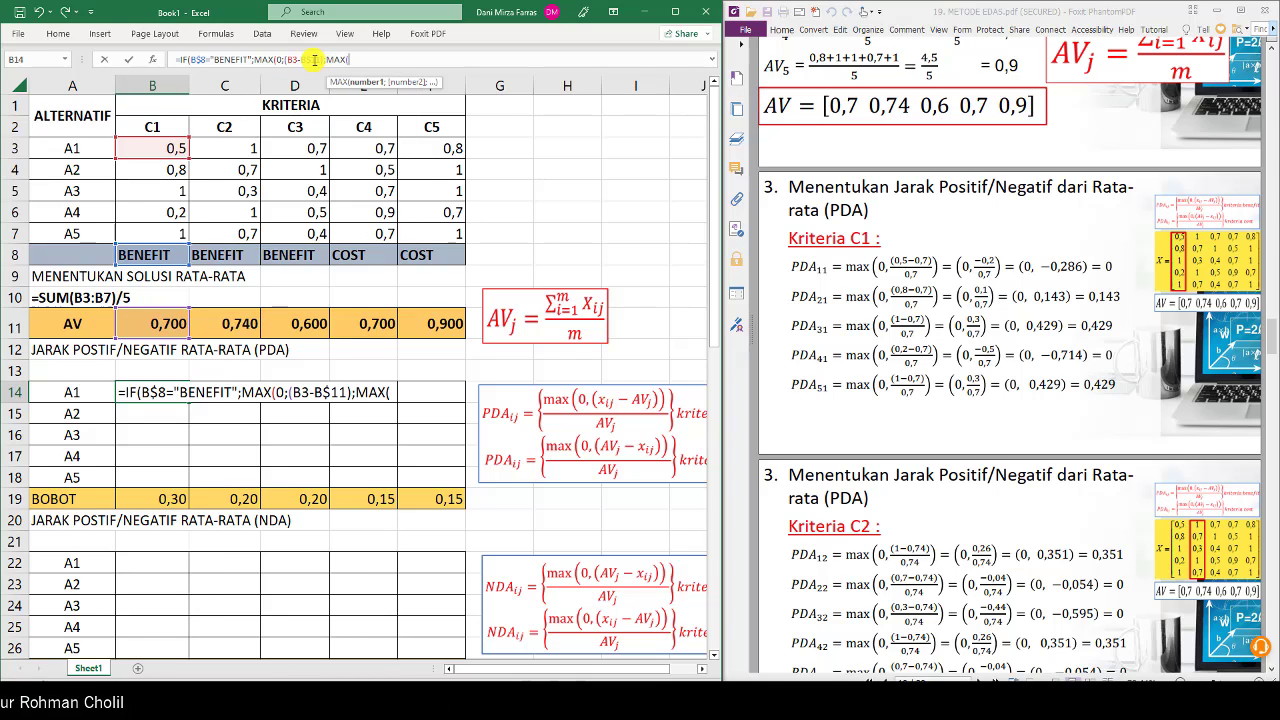
{"action": "type", "text": "0"}
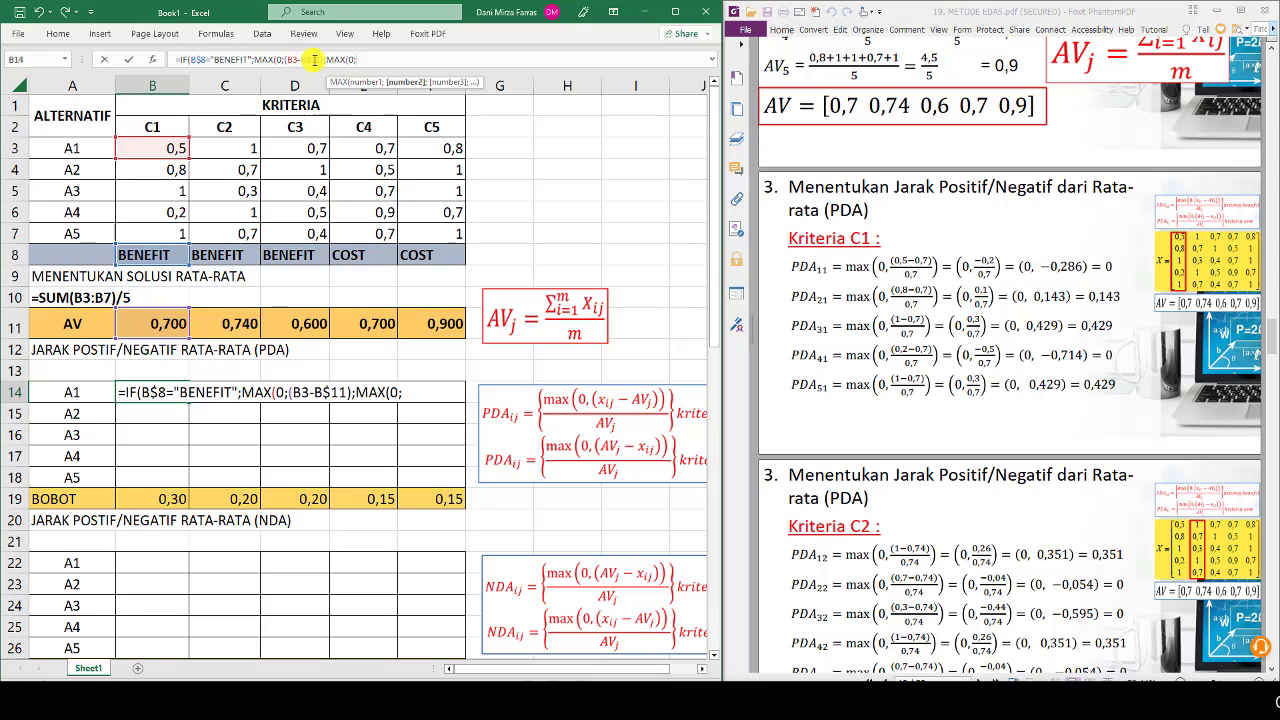
{"action": "type", "text": ";B"}
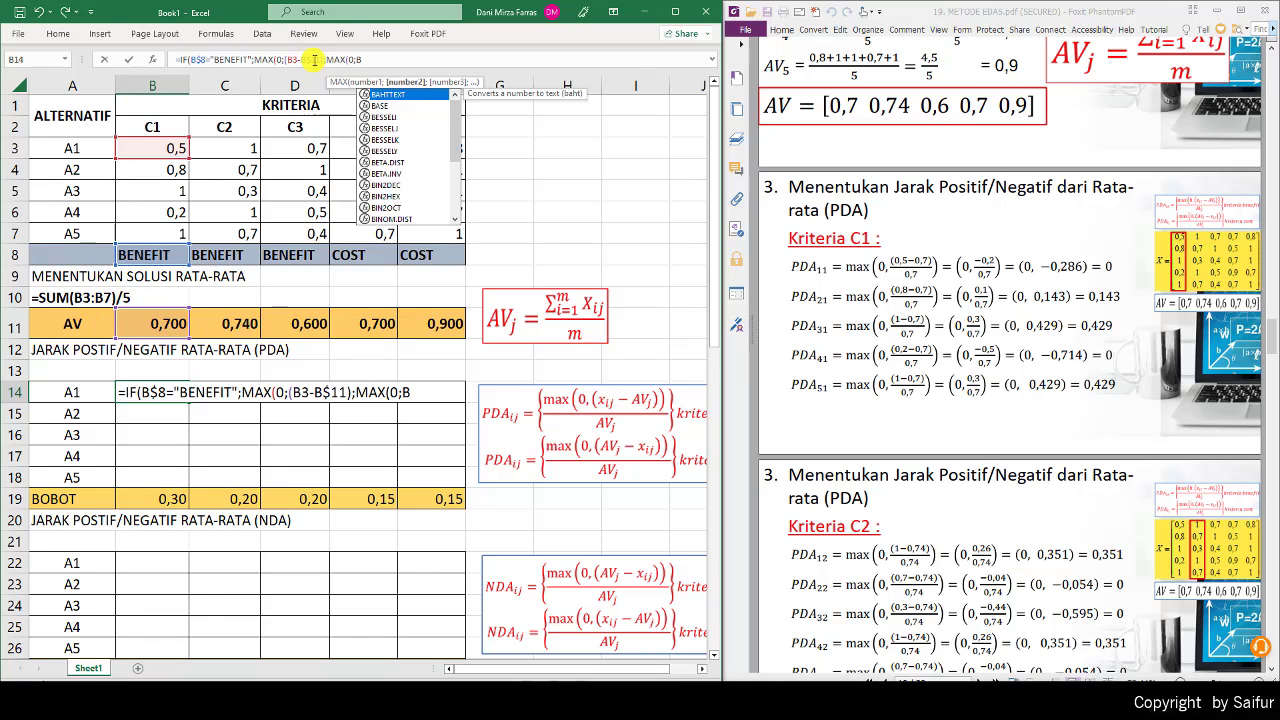
{"action": "type", "text": "11"}
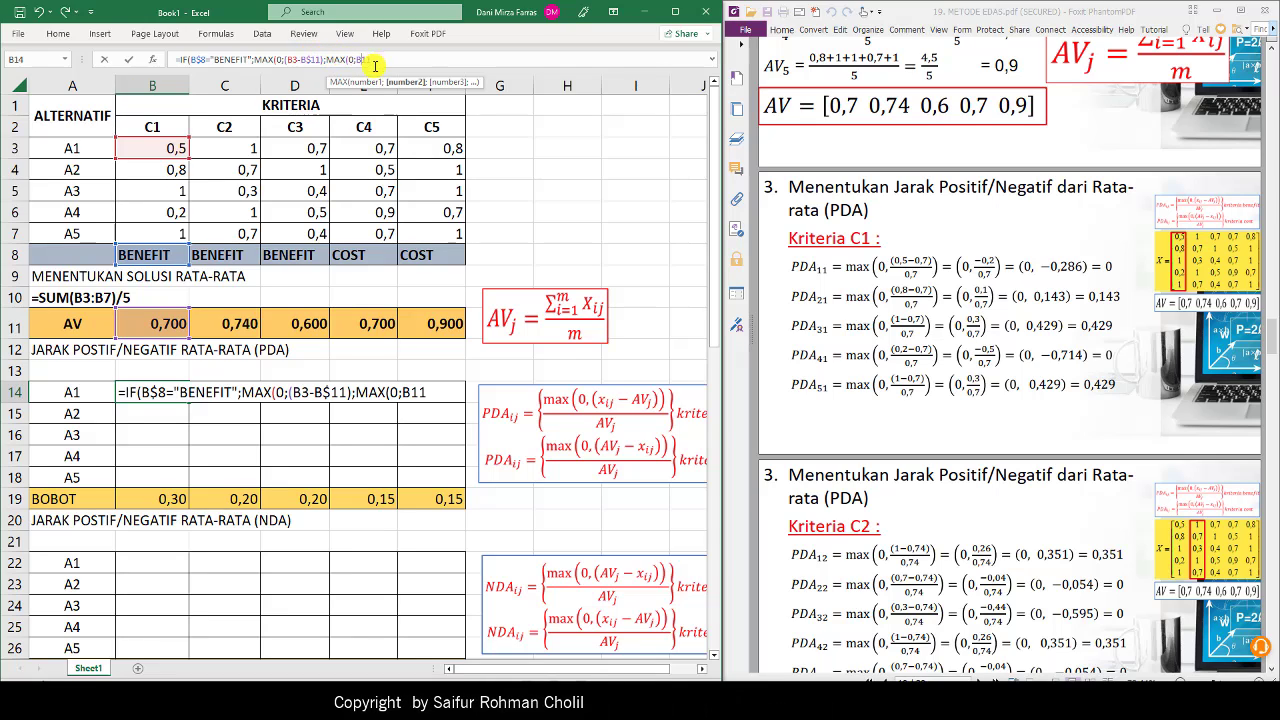
{"action": "type", "text": "$11-"}
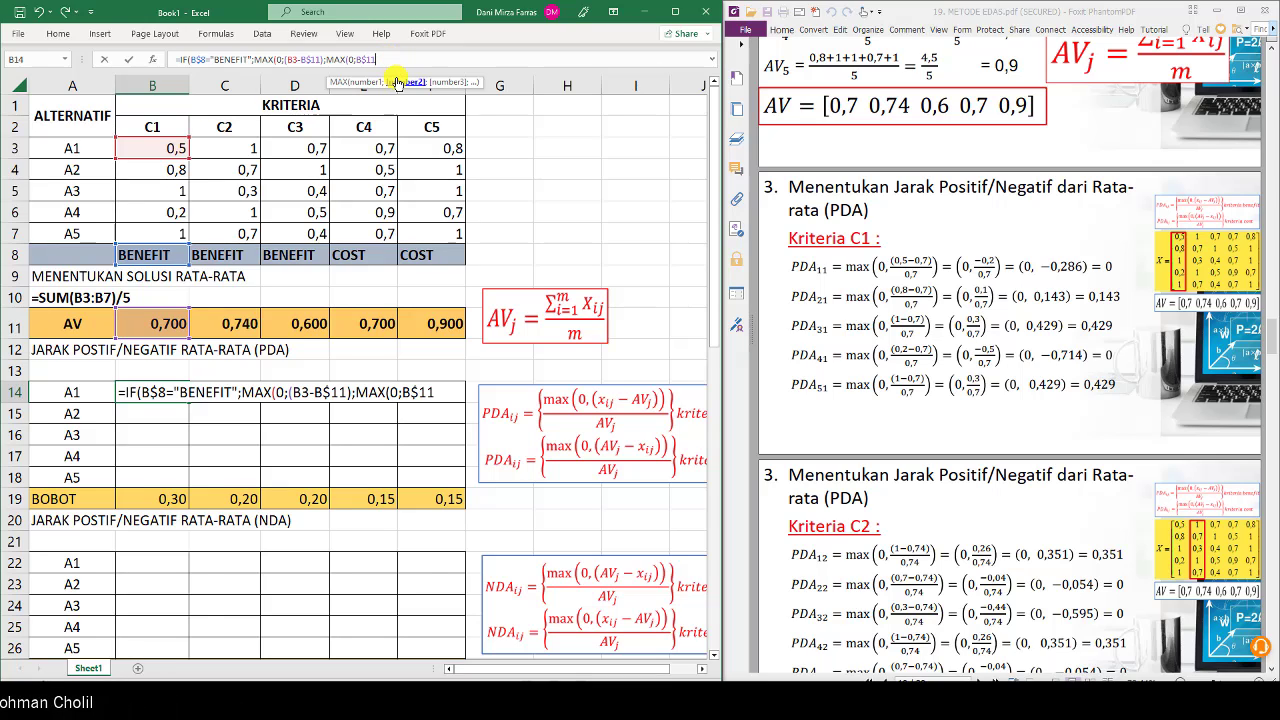
{"action": "type", "text": "B"}
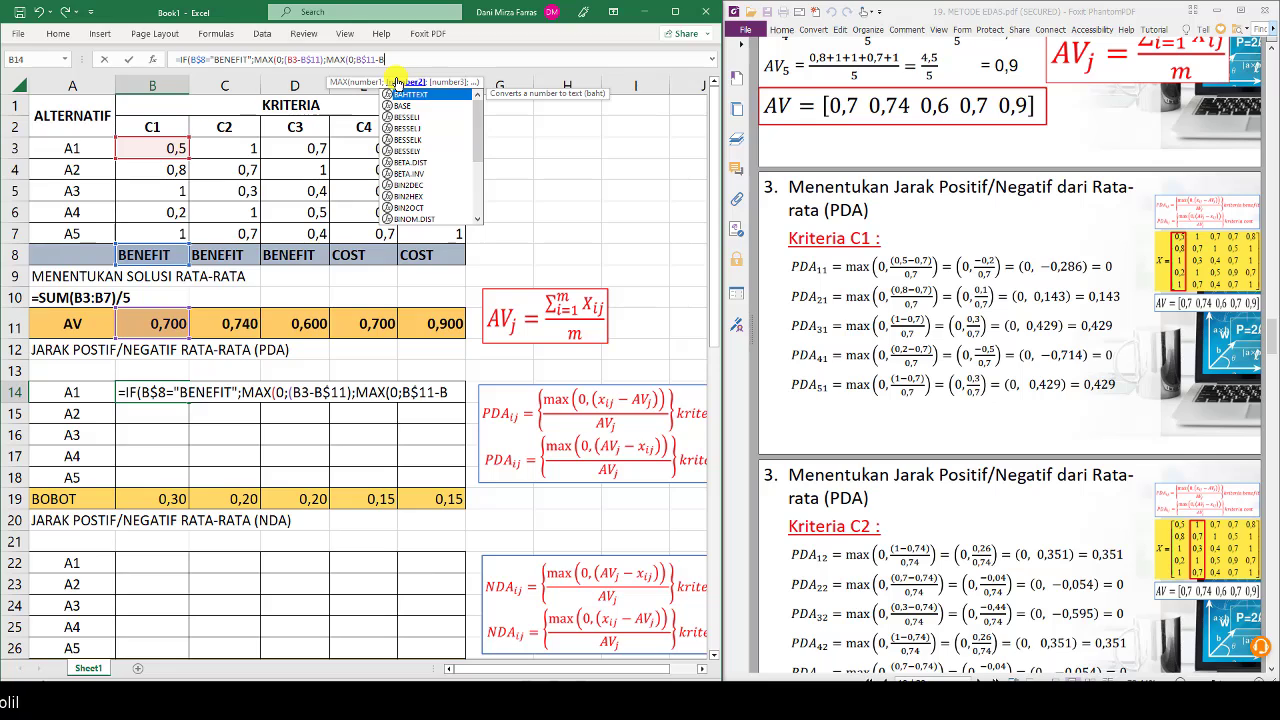
{"action": "type", "text": "3)"}
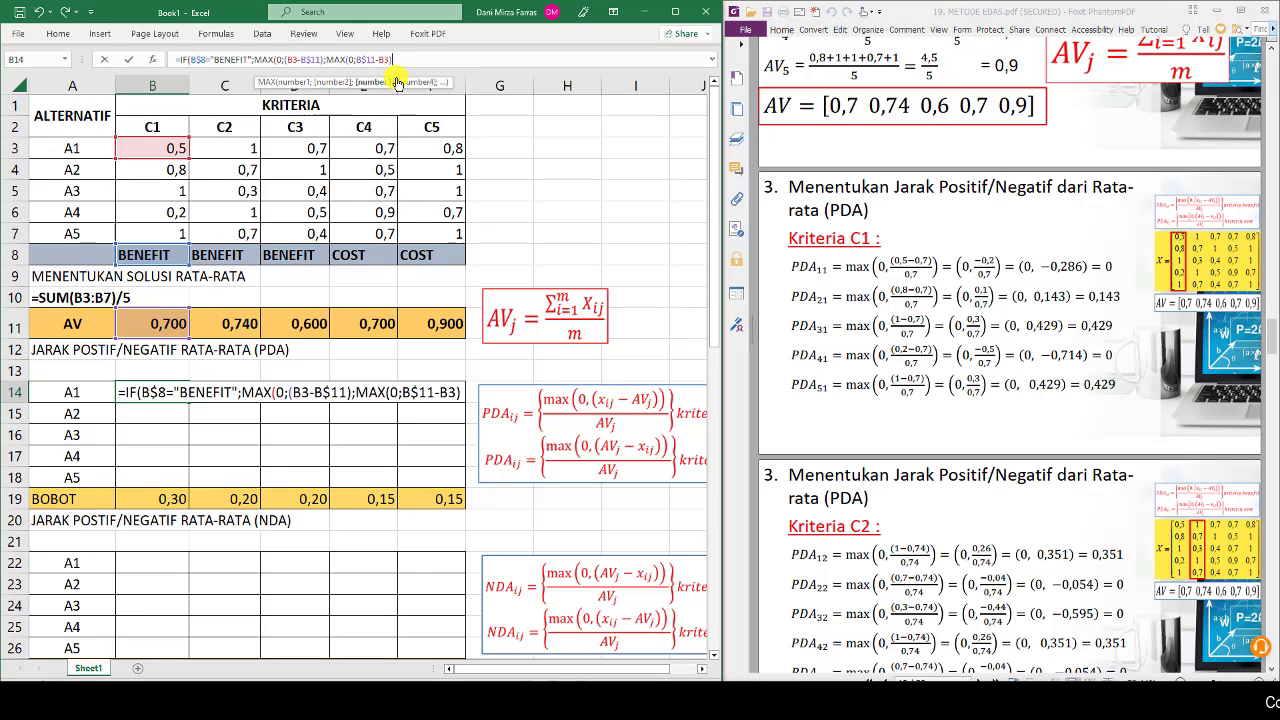
{"action": "type", "text": "/B"}
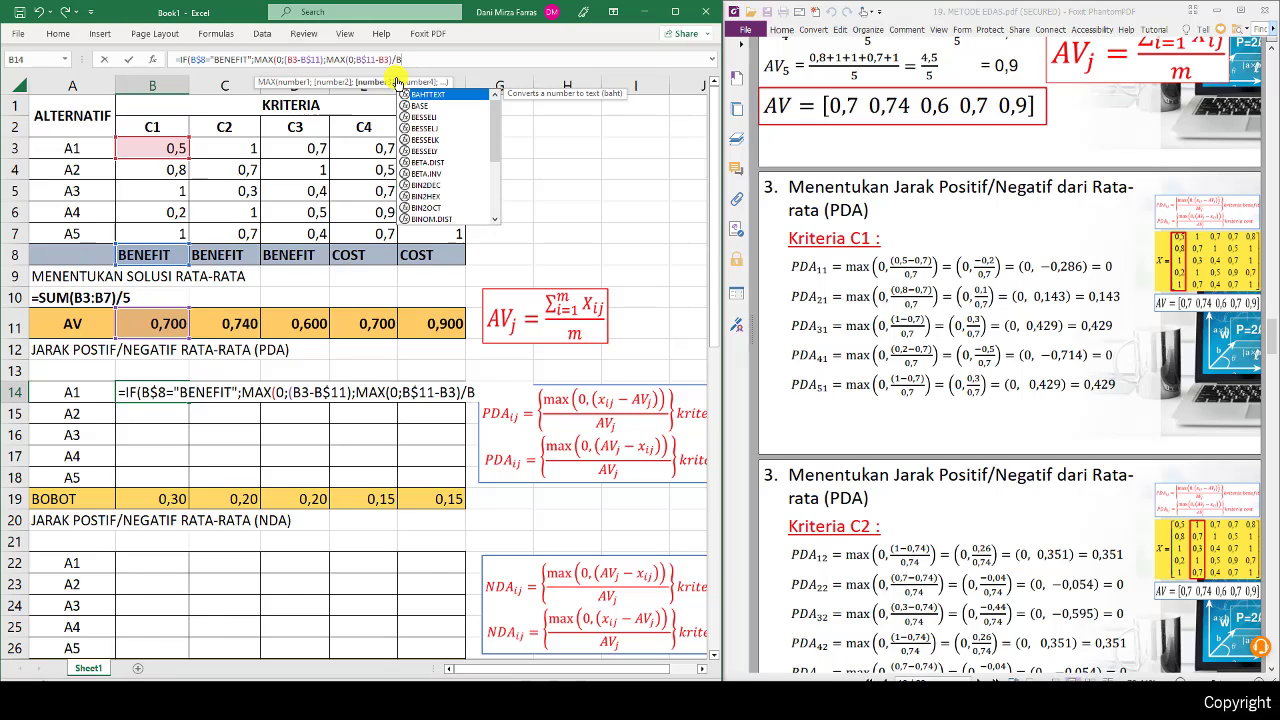
{"action": "type", "text": "$"}
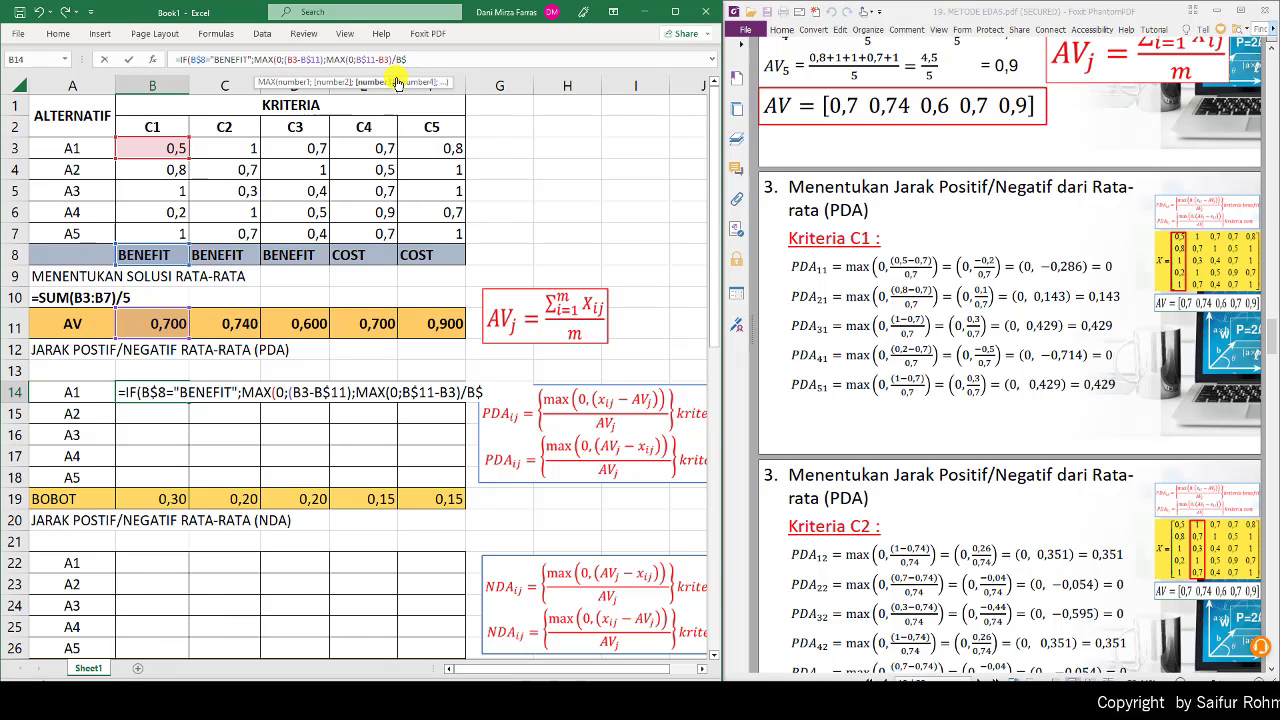
{"action": "type", "text": "11))"}
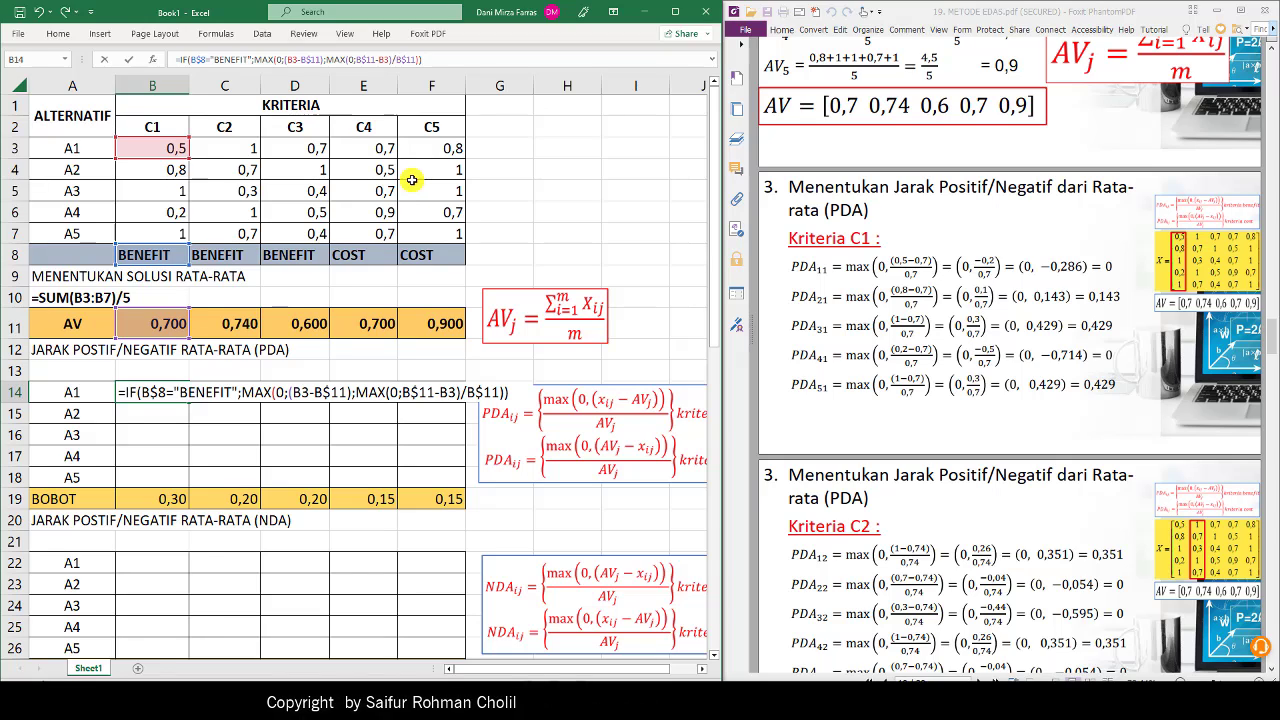
Step: Divide the benefit case in the B14 formula by B$11, close its MAX bracket and enter the formula
{"action": "left_click", "coordinate": [323, 59]}
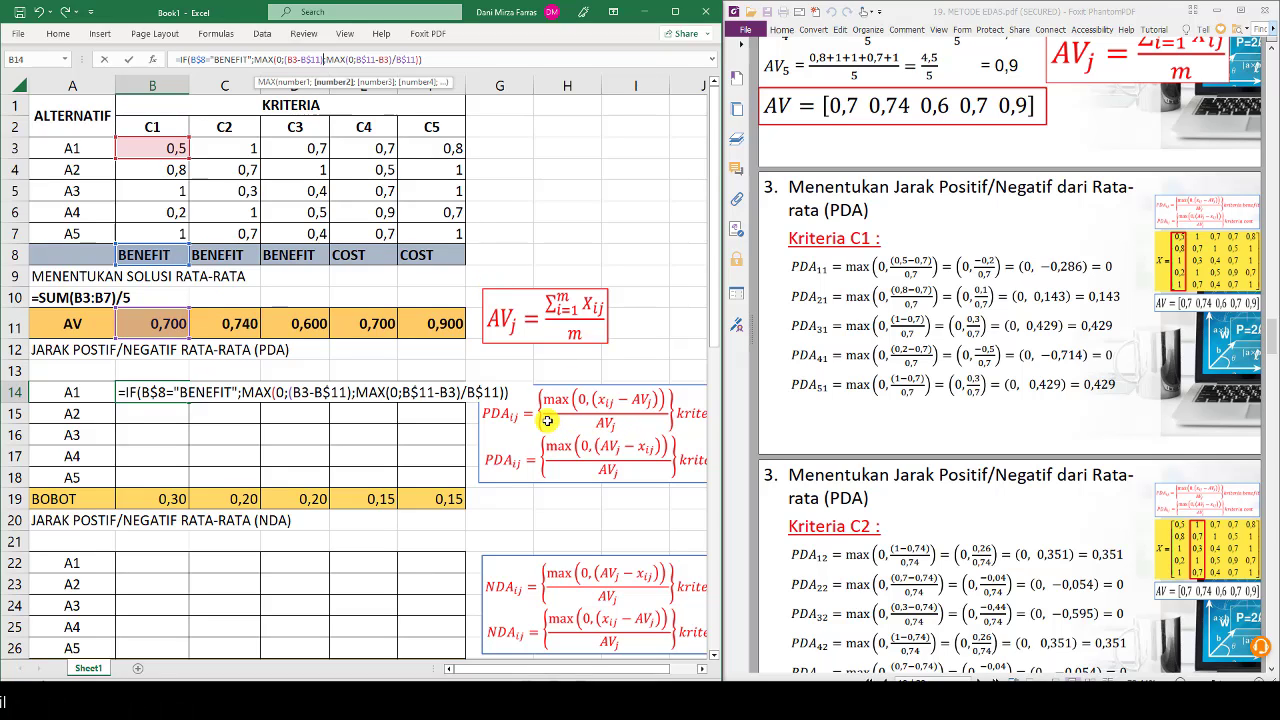
{"action": "type", "text": "/B"}
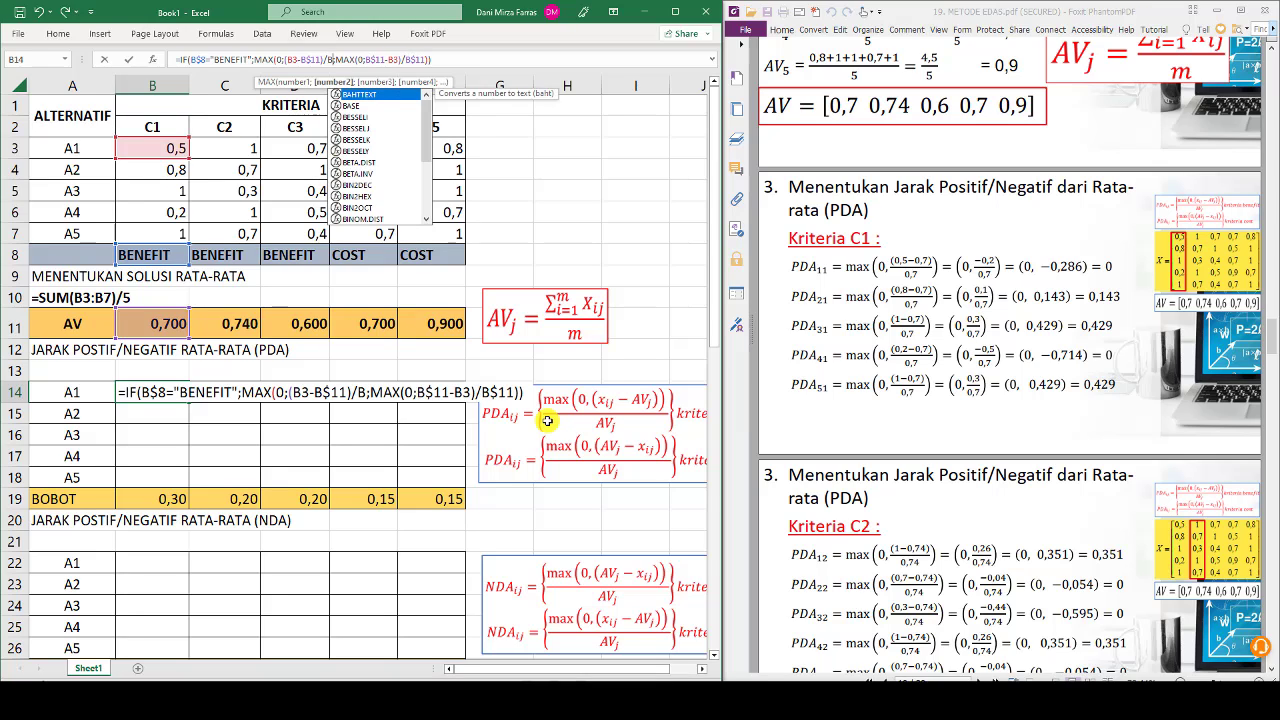
{"action": "type", "text": "$"}
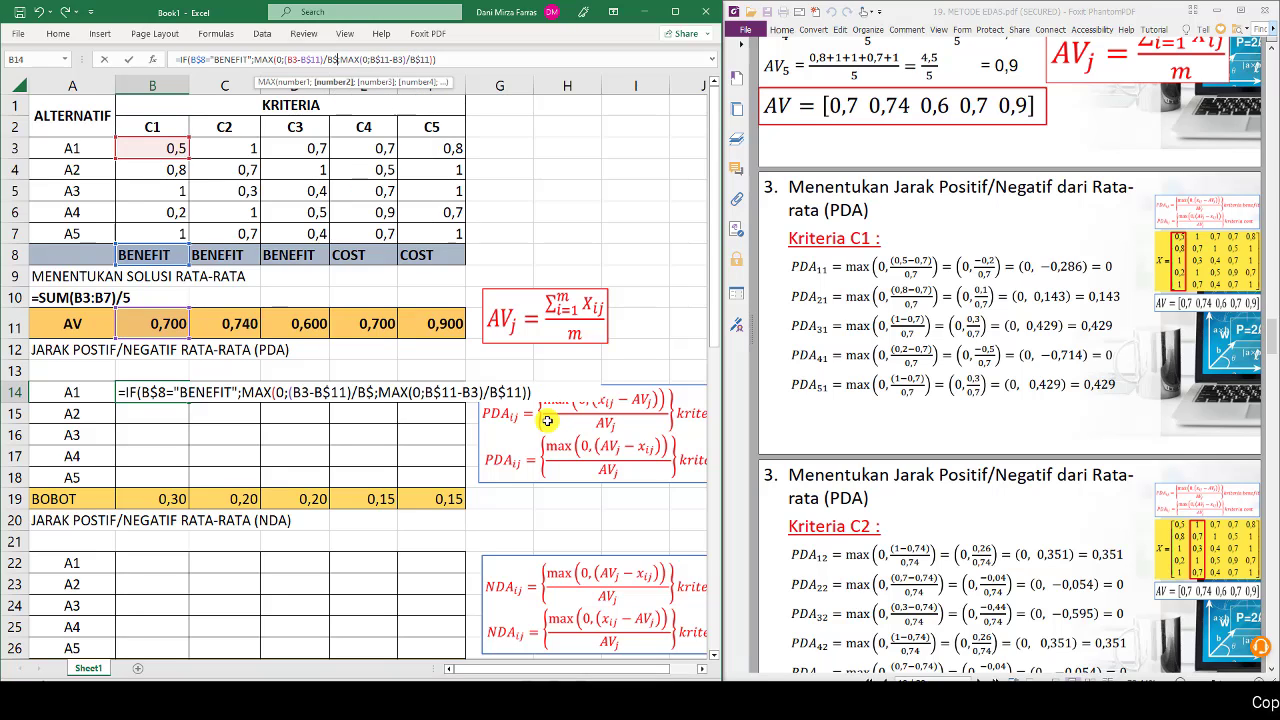
{"action": "type", "text": "11"}
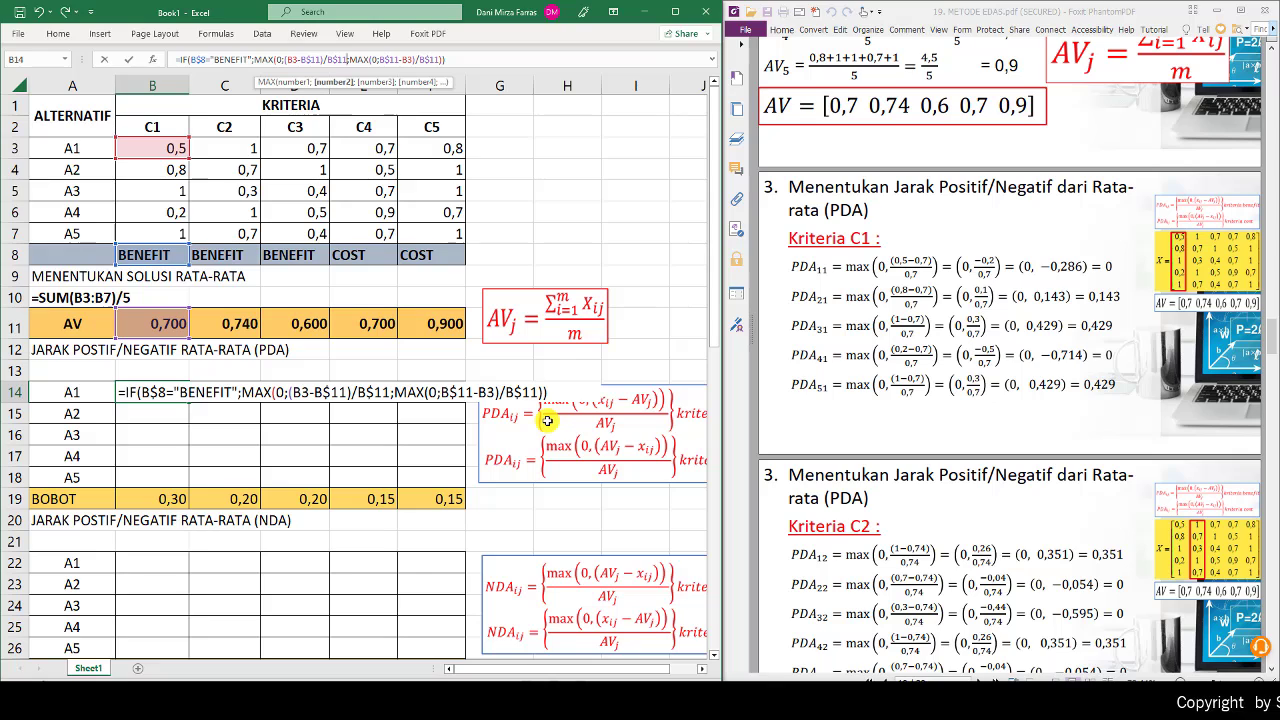
{"action": "type", "text": ")"}
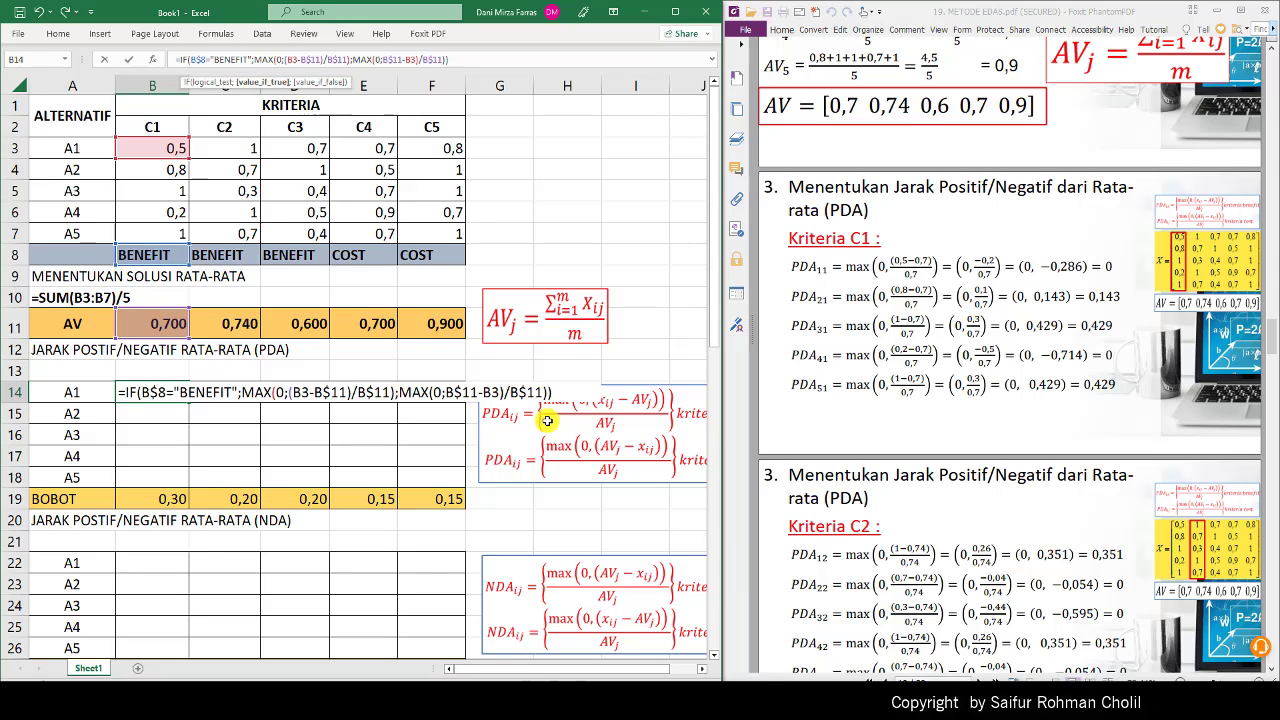
{"action": "key", "text": "Return"}
{"action": "key", "text": "Return"}
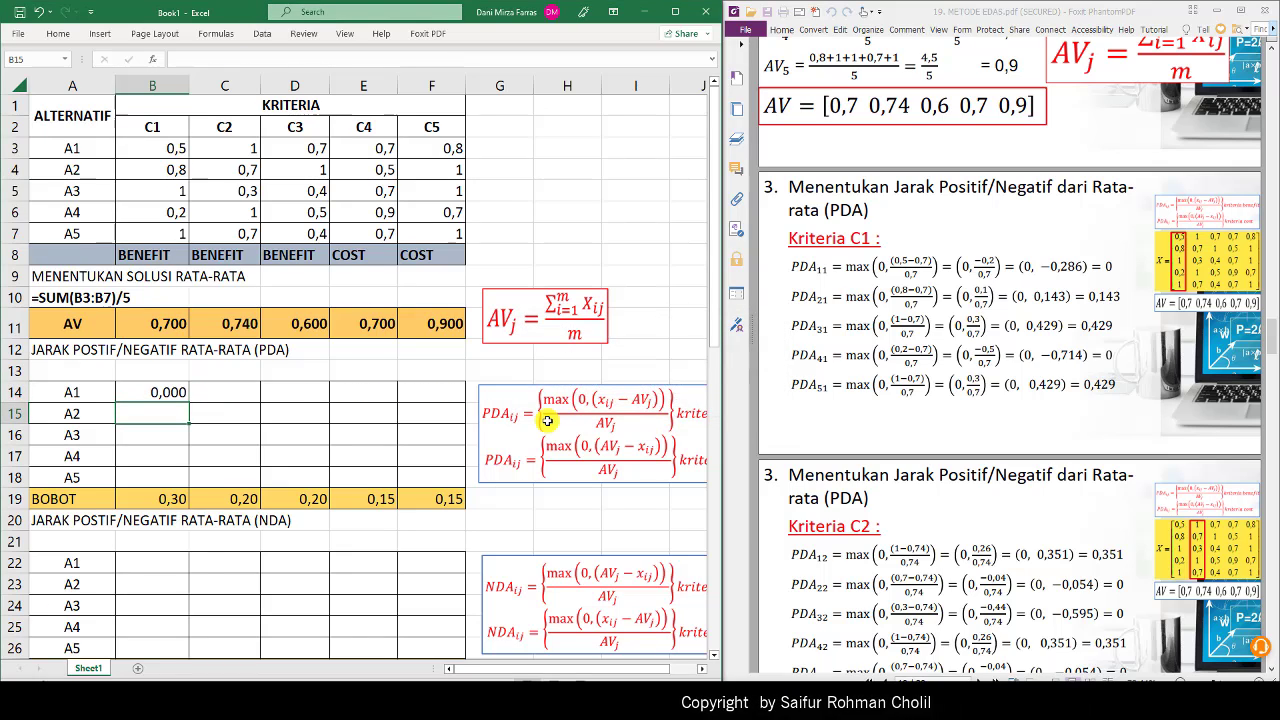
Step: Fill the B14 formula down to row 18 and across to column F to complete the PDA table
{"action": "key", "text": "Up"}
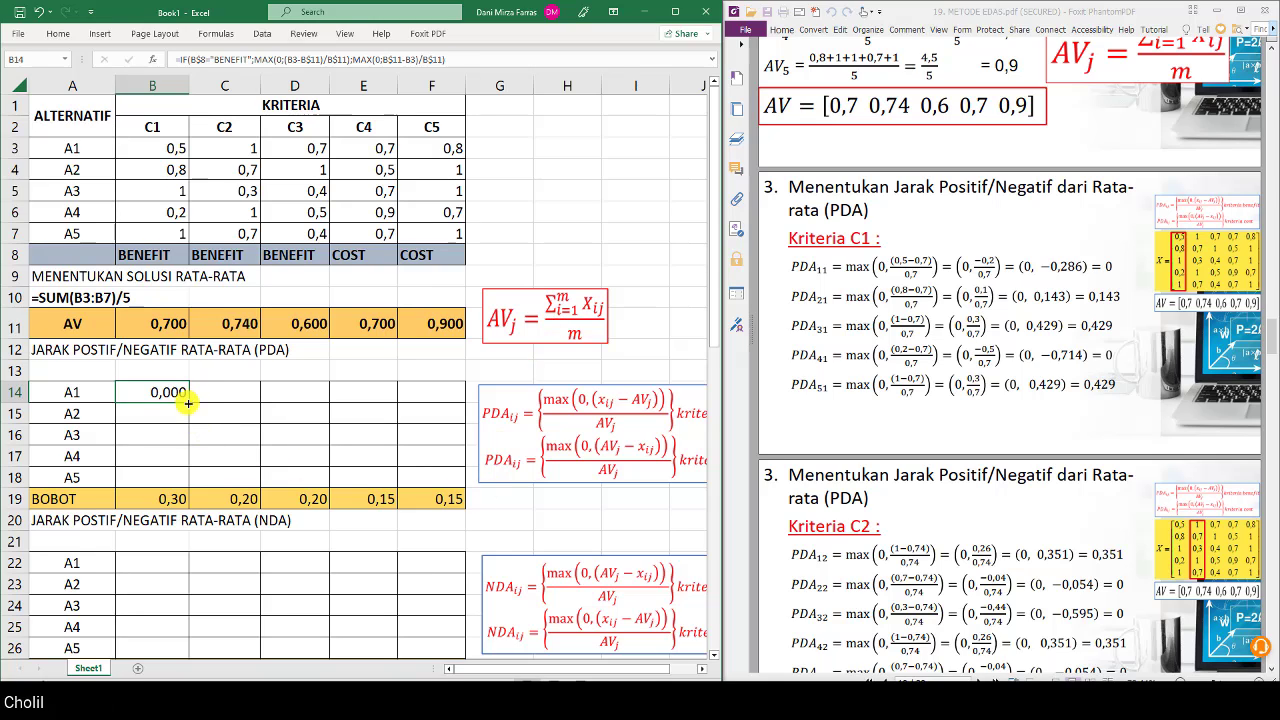
{"action": "left_click_drag", "start_coordinate": [189, 485], "coordinate": [190, 487]}
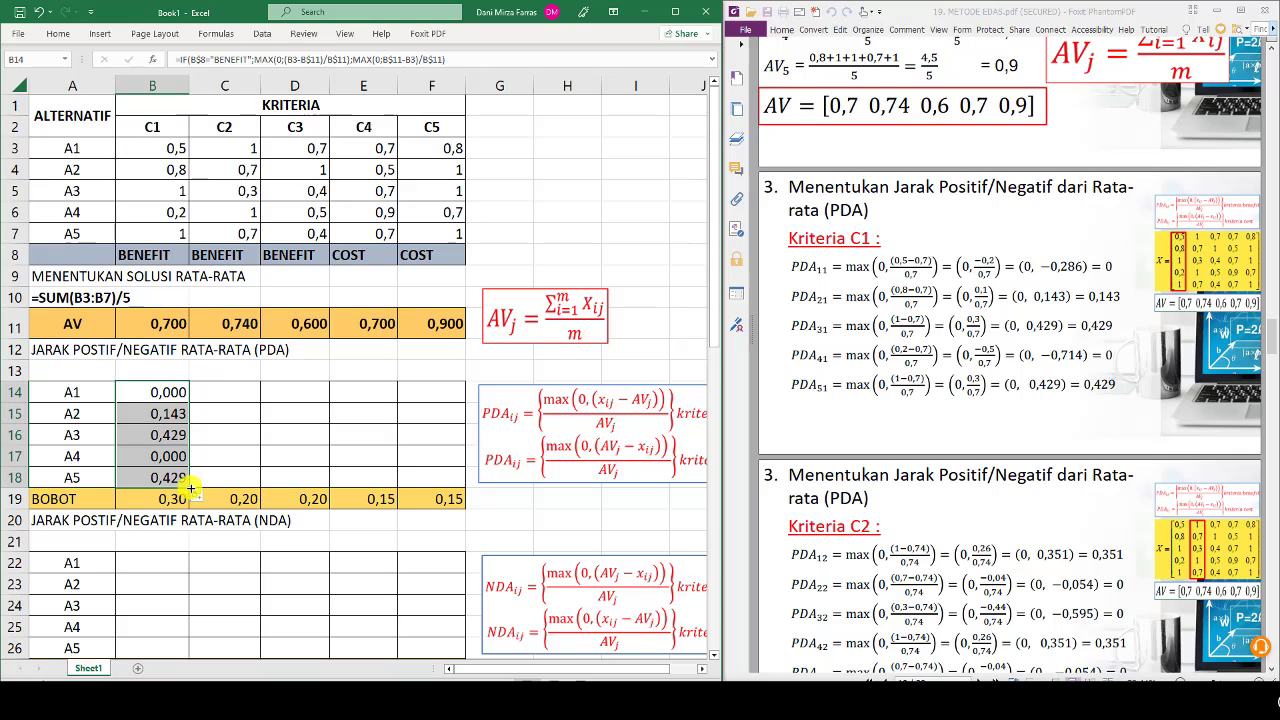
{"action": "left_click_drag", "start_coordinate": [261, 489], "coordinate": [433, 488]}
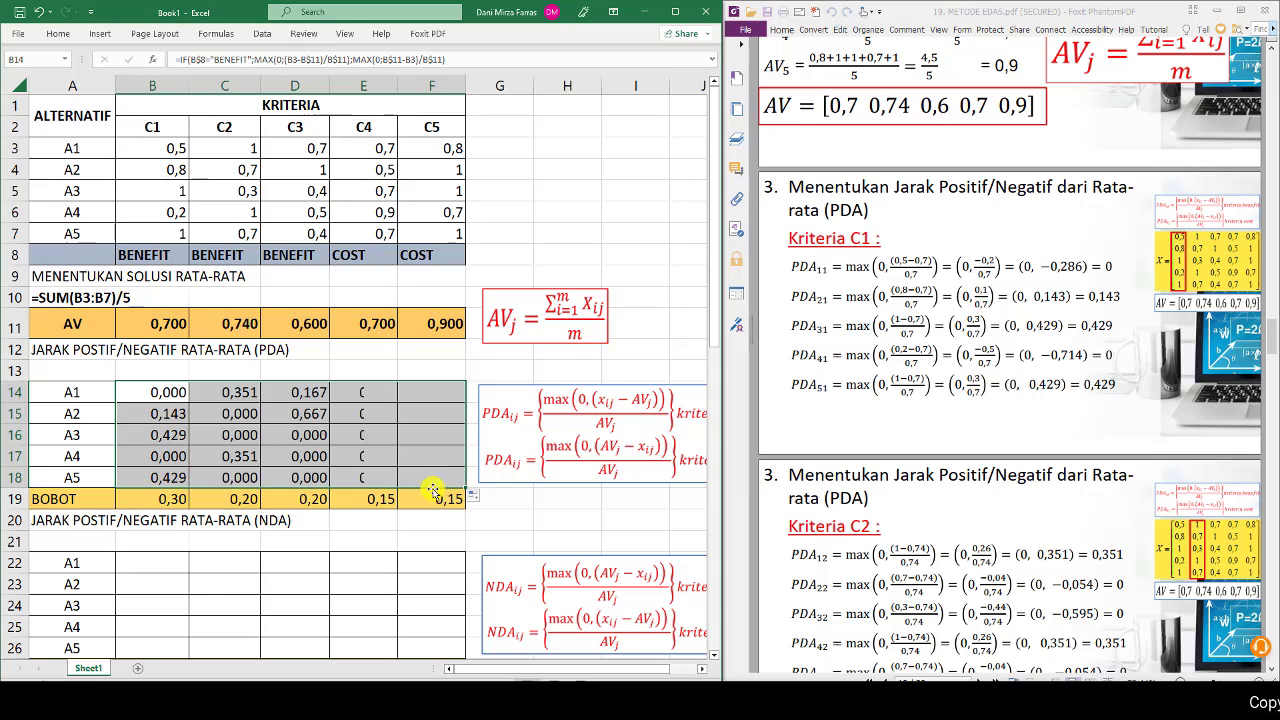
Step: Copy the formula of B14 and show it as text in A13 with a leading apostrophe
{"action": "left_click", "coordinate": [157, 396]}
{"action": "left_click_drag", "start_coordinate": [470, 65], "coordinate": [128, 60]}
{"action": "key", "text": "ctrl+c"}
{"action": "key", "text": "Escape"}
{"action": "key", "text": "Up"}
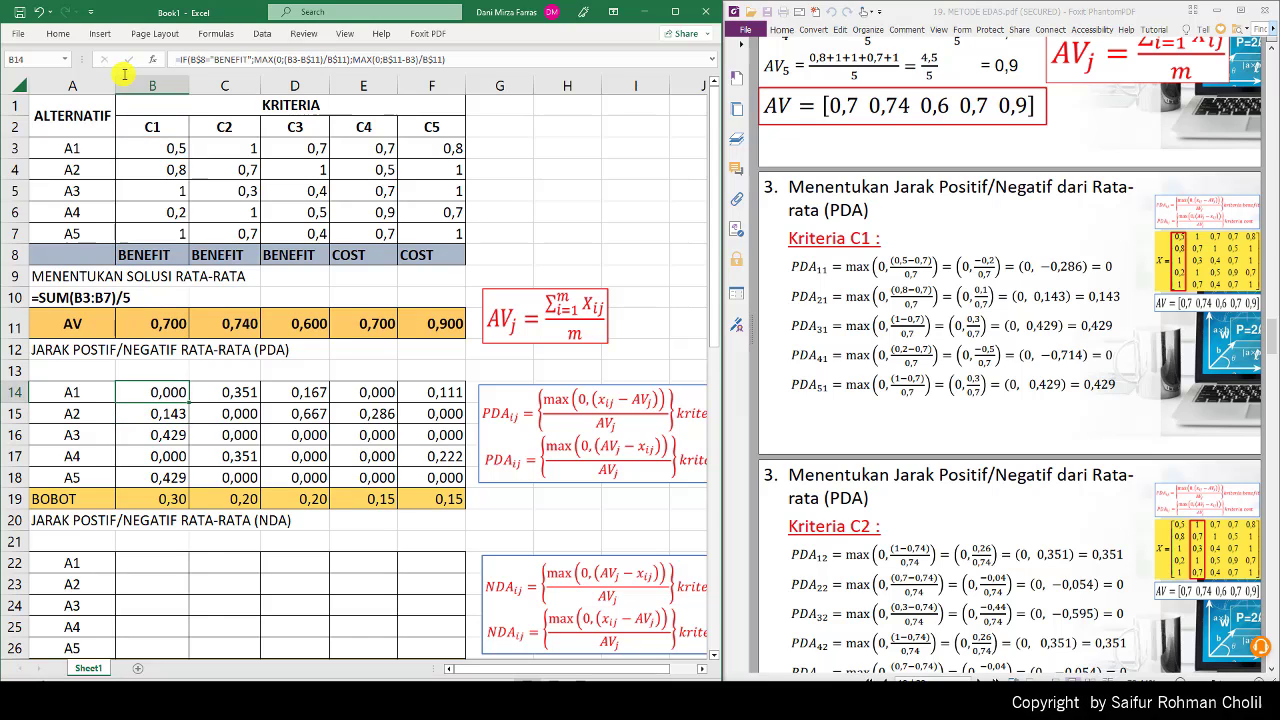
{"action": "key", "text": "Left"}
{"action": "type", "text": "'"}
{"action": "key", "text": "ctrl+v"}
{"action": "key", "text": "Return"}
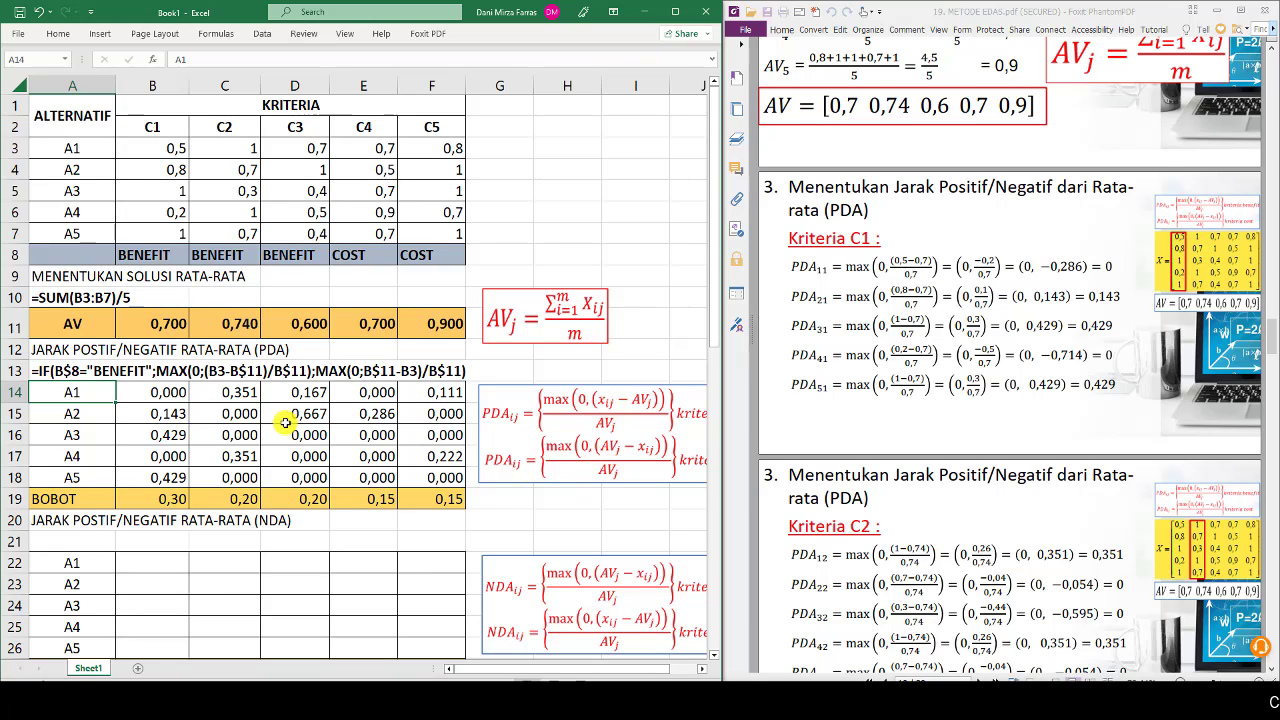
Step: Check the PDA table against the PDF's PDA matrix and start an IF formula in B22 with the condition B$8="BENEFIT"
{"action": "left_click", "coordinate": [145, 397]}
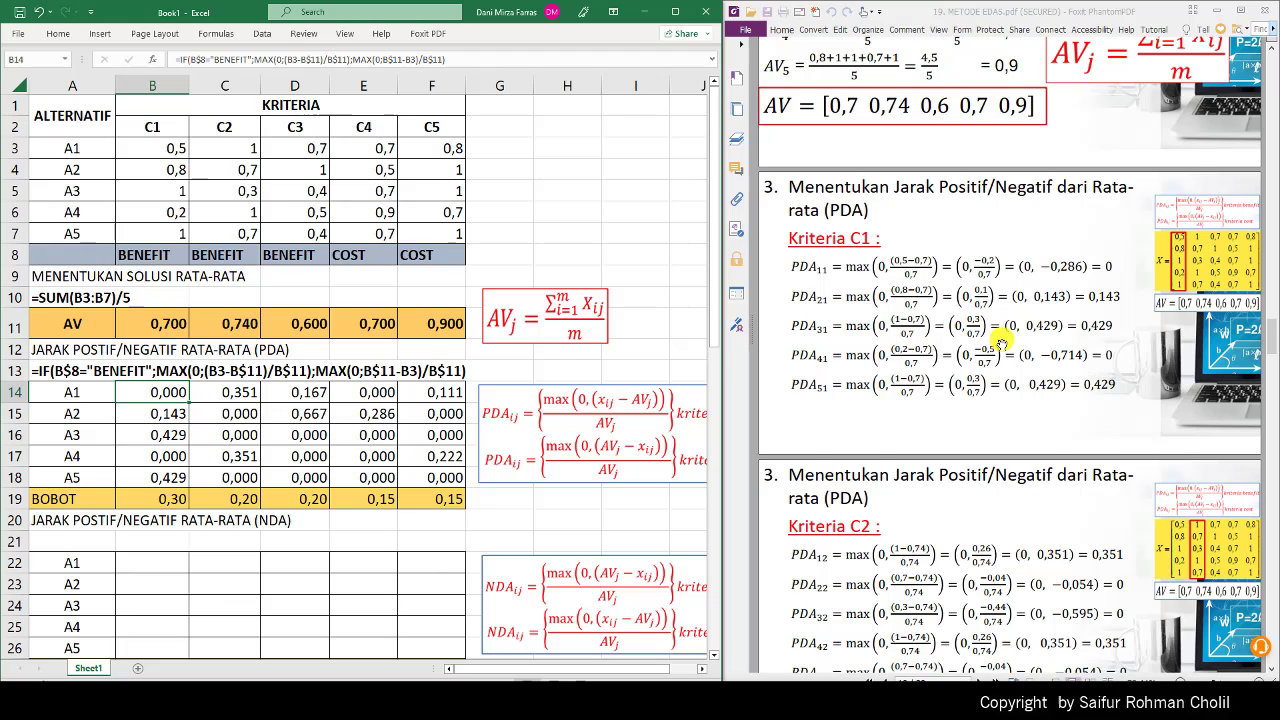
{"action": "scroll", "coordinate": [1000, 345], "scroll_direction": "down", "scroll_amount": 10}
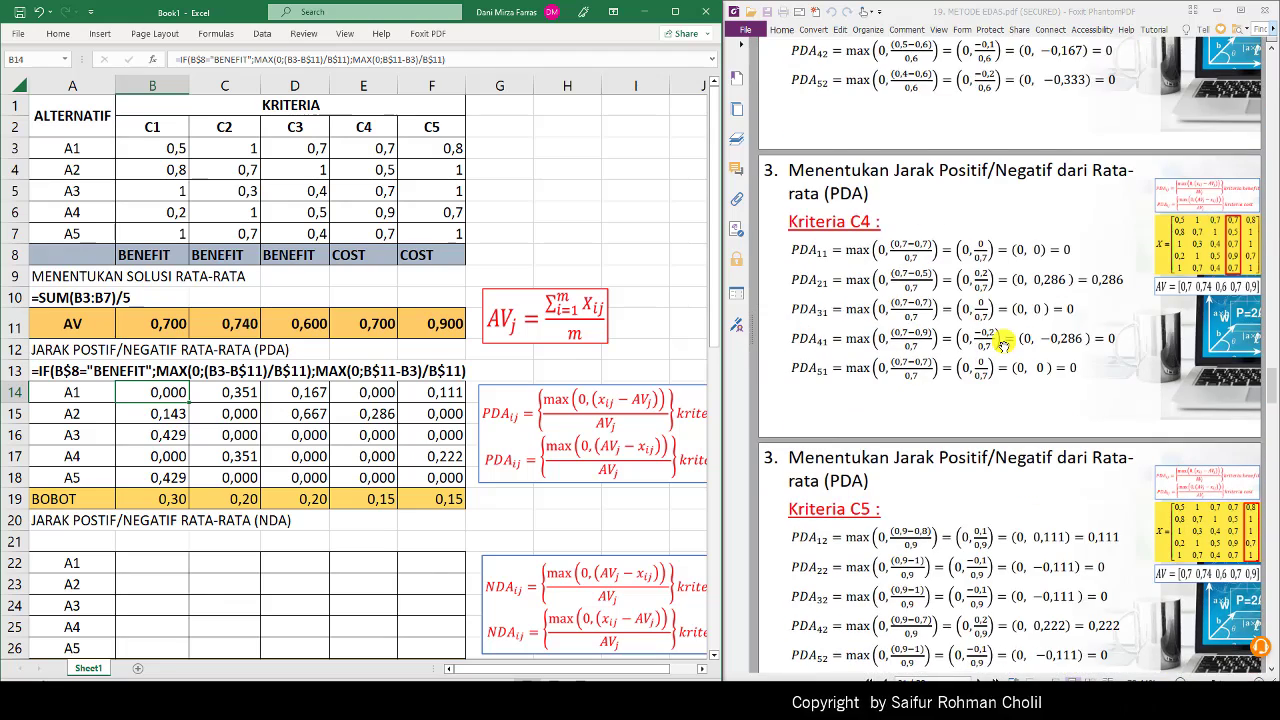
{"action": "scroll", "coordinate": [1003, 343], "scroll_direction": "down", "scroll_amount": 5}
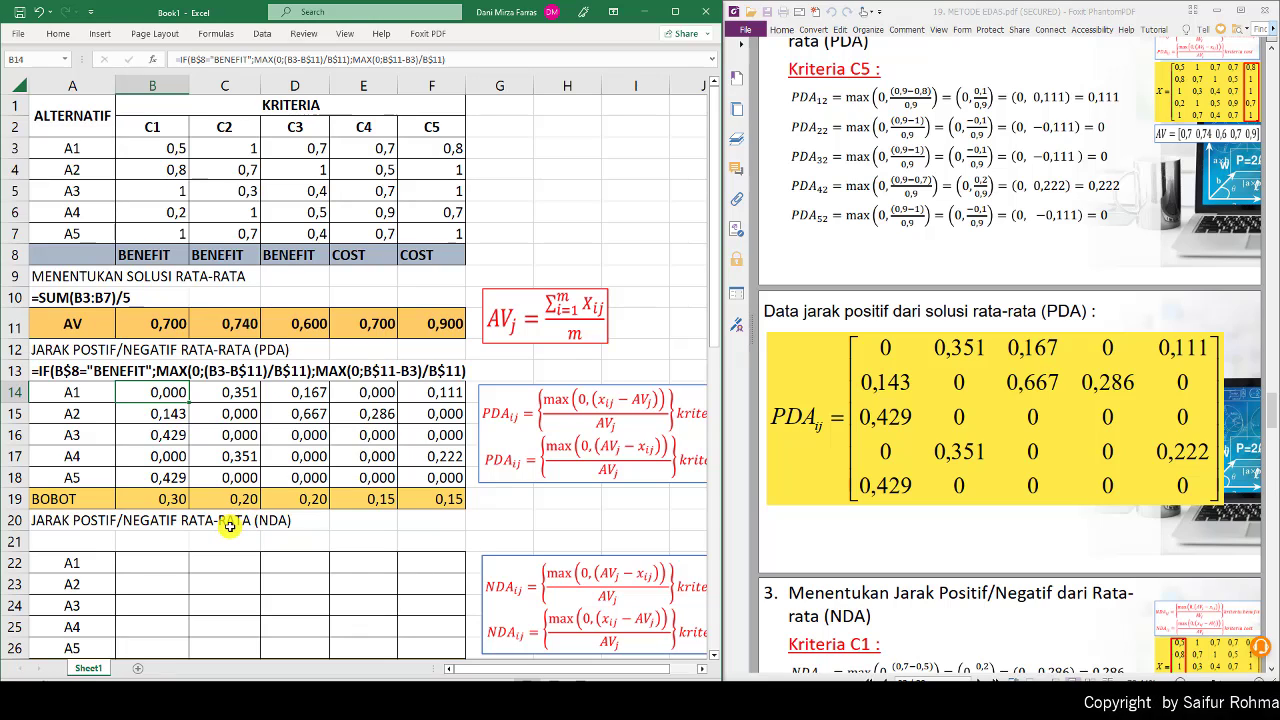
{"action": "left_click", "coordinate": [153, 562]}
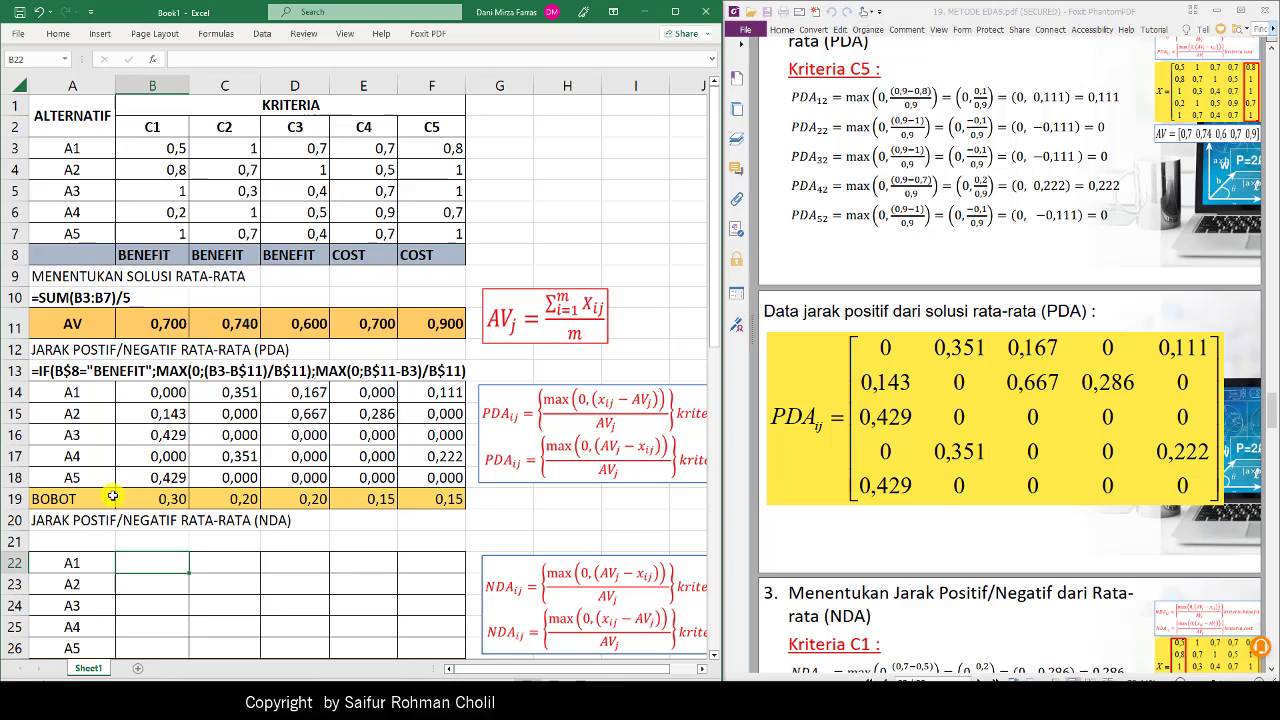
{"action": "type", "text": "=IF("}
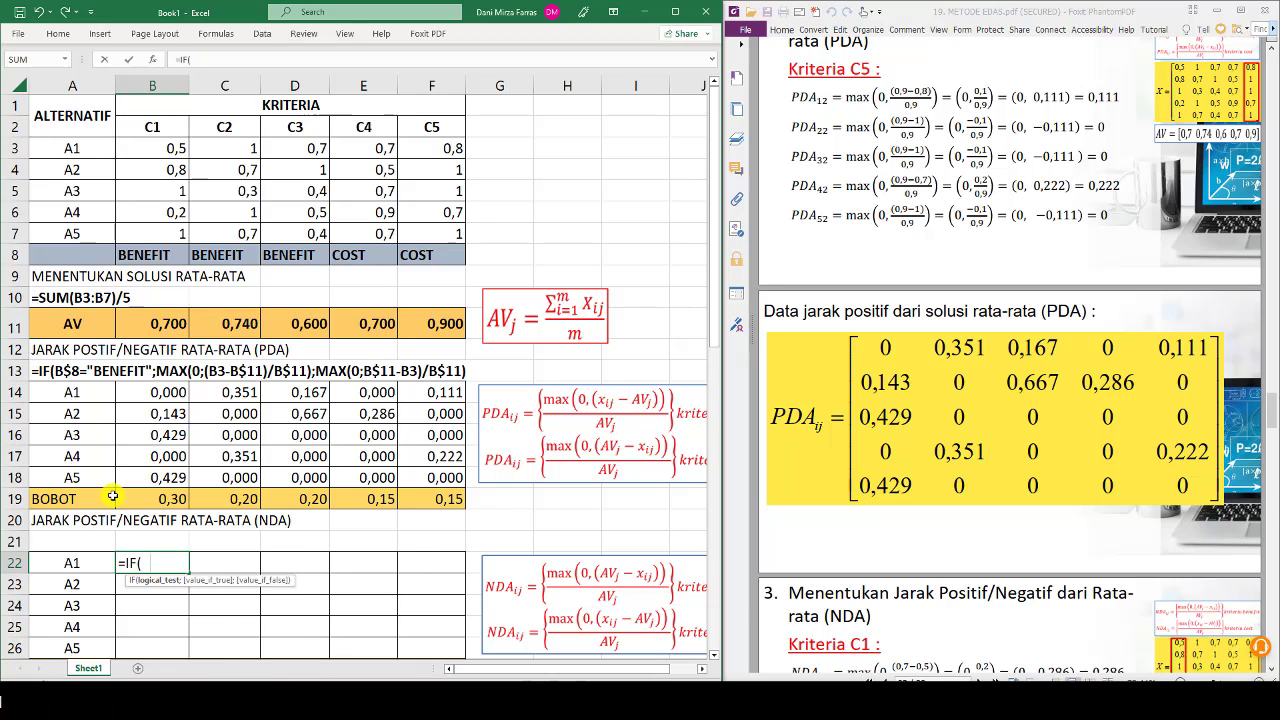
{"action": "type", "text": "B$8=\""}
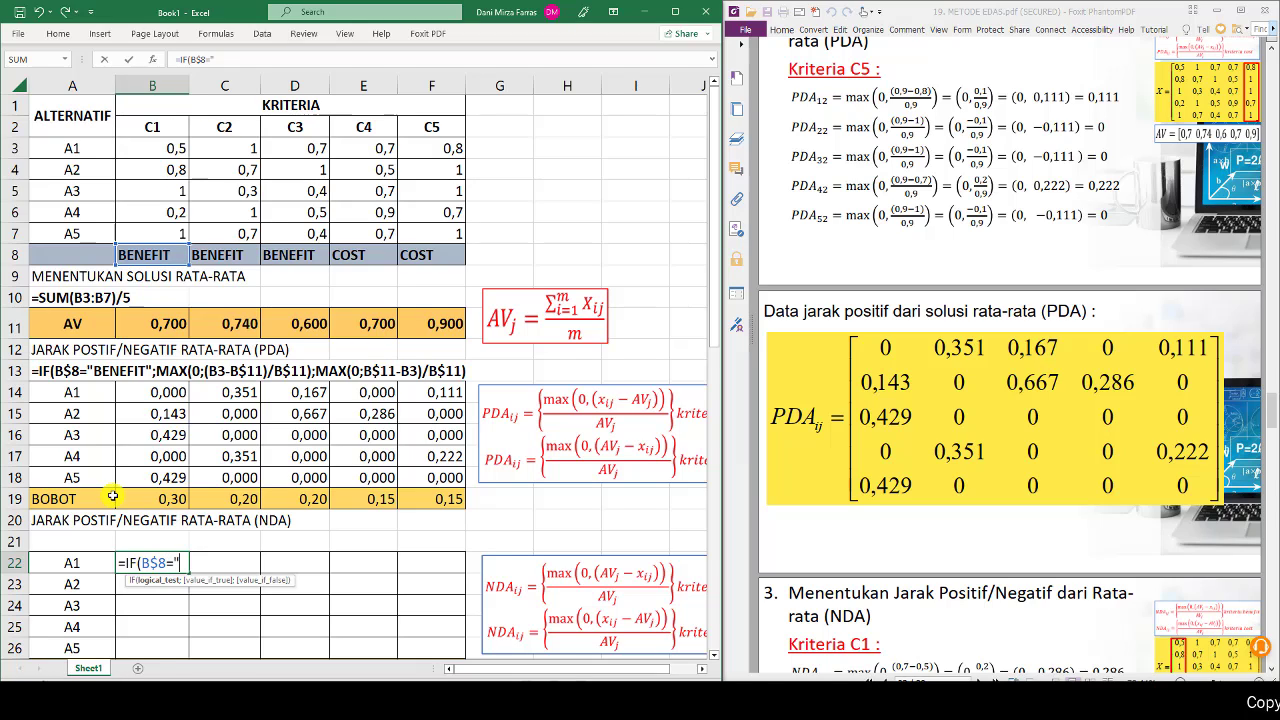
{"action": "type", "text": "BENEFIT"}
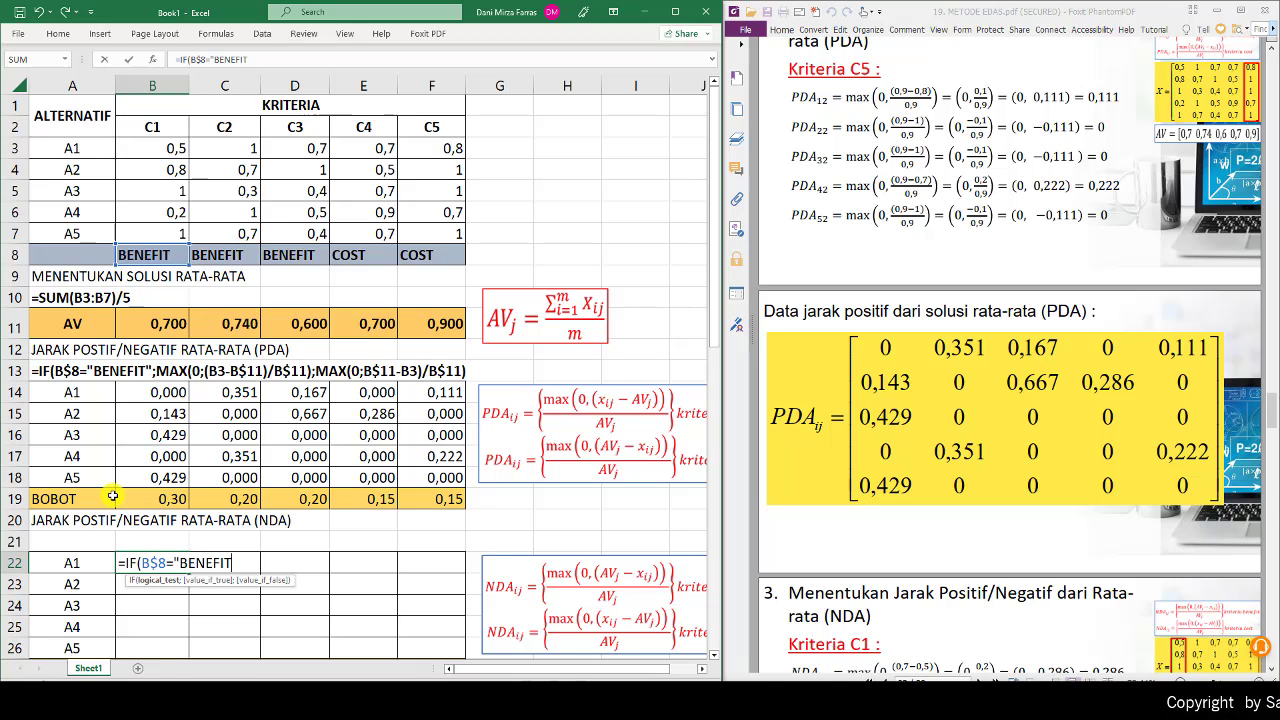
{"action": "type", "text": "\";"}
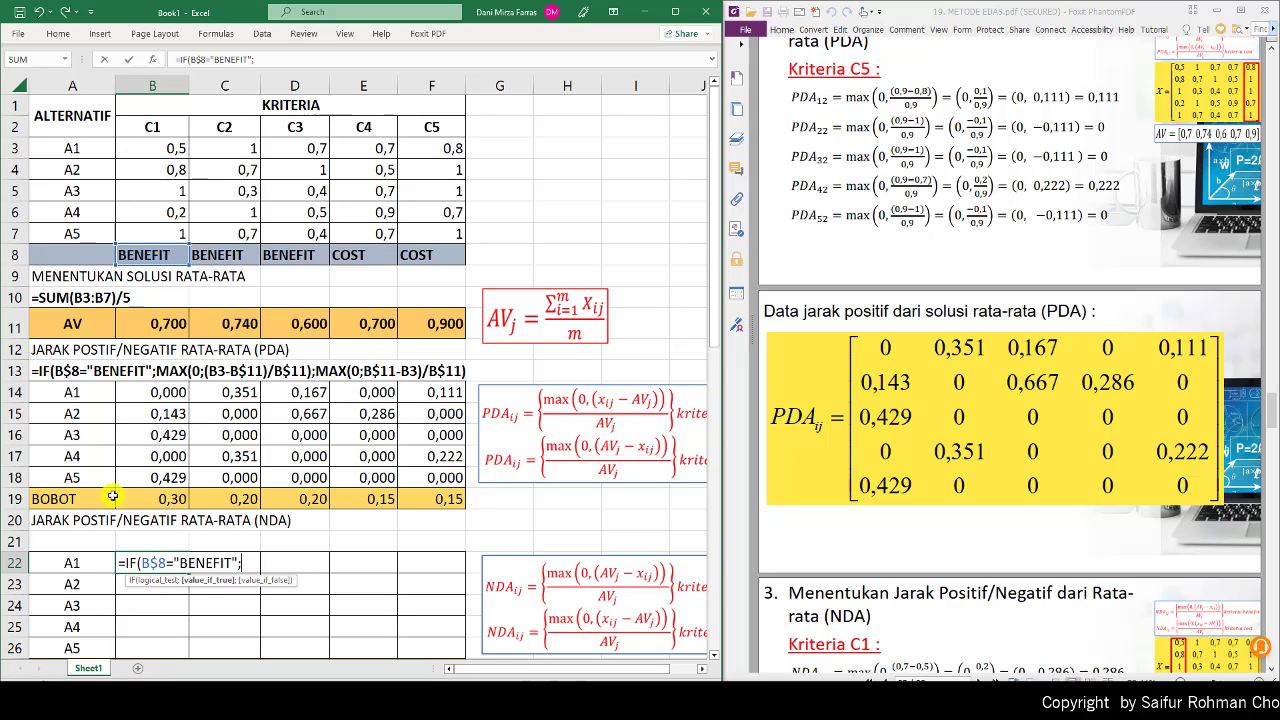
Step: Add the benefit case MAX(0;(B$11-B3)/B$11) to the IF formula in B22
{"action": "type", "text": "MAX"}
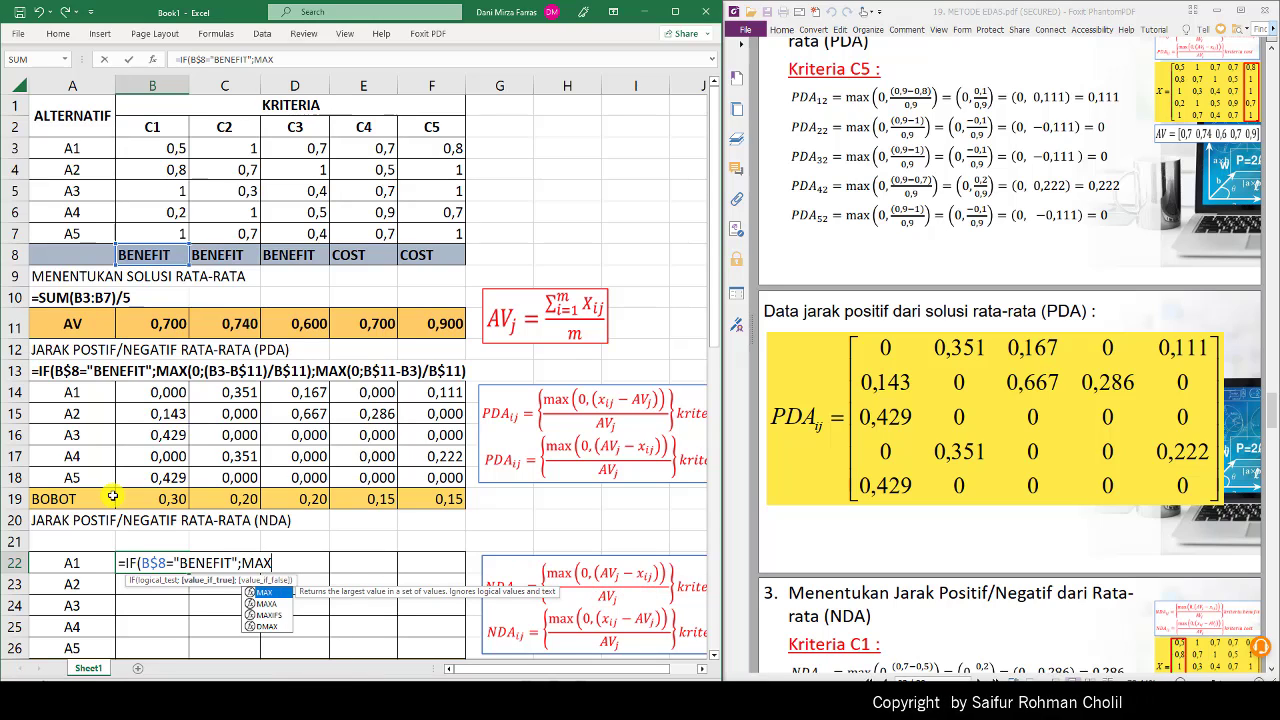
{"action": "type", "text": "(0"}
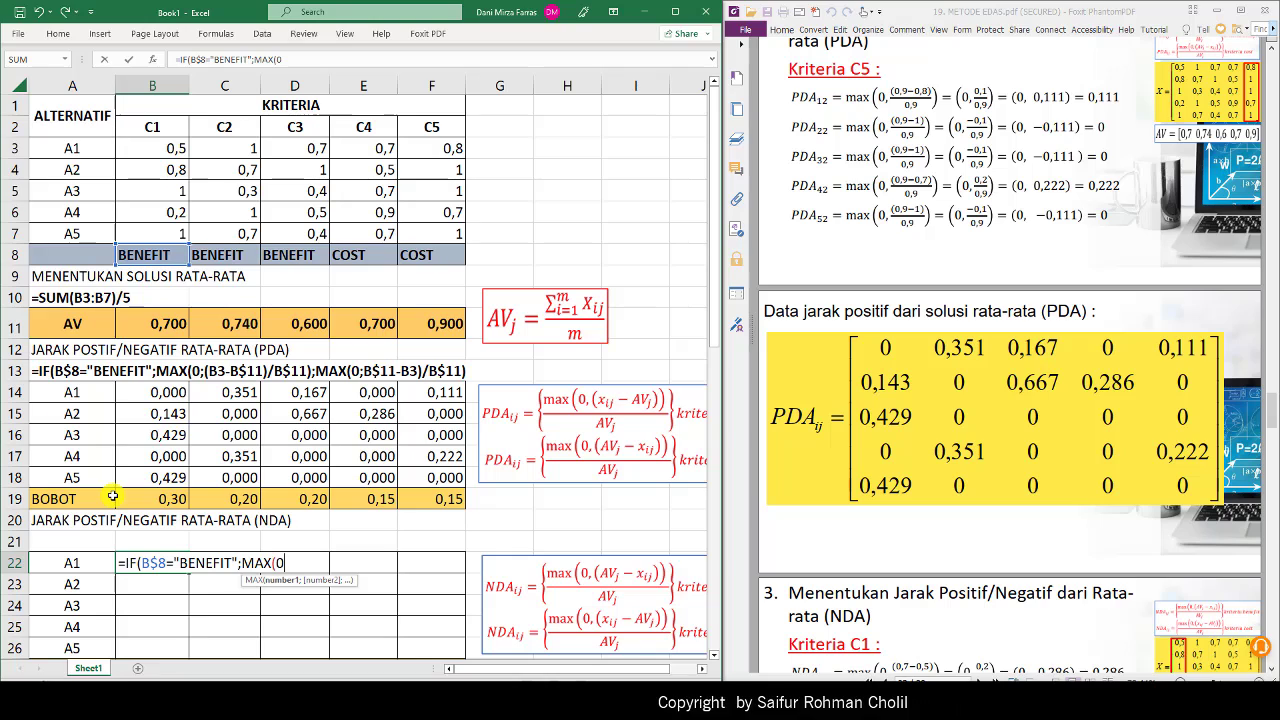
{"action": "type", "text": ";(B$"}
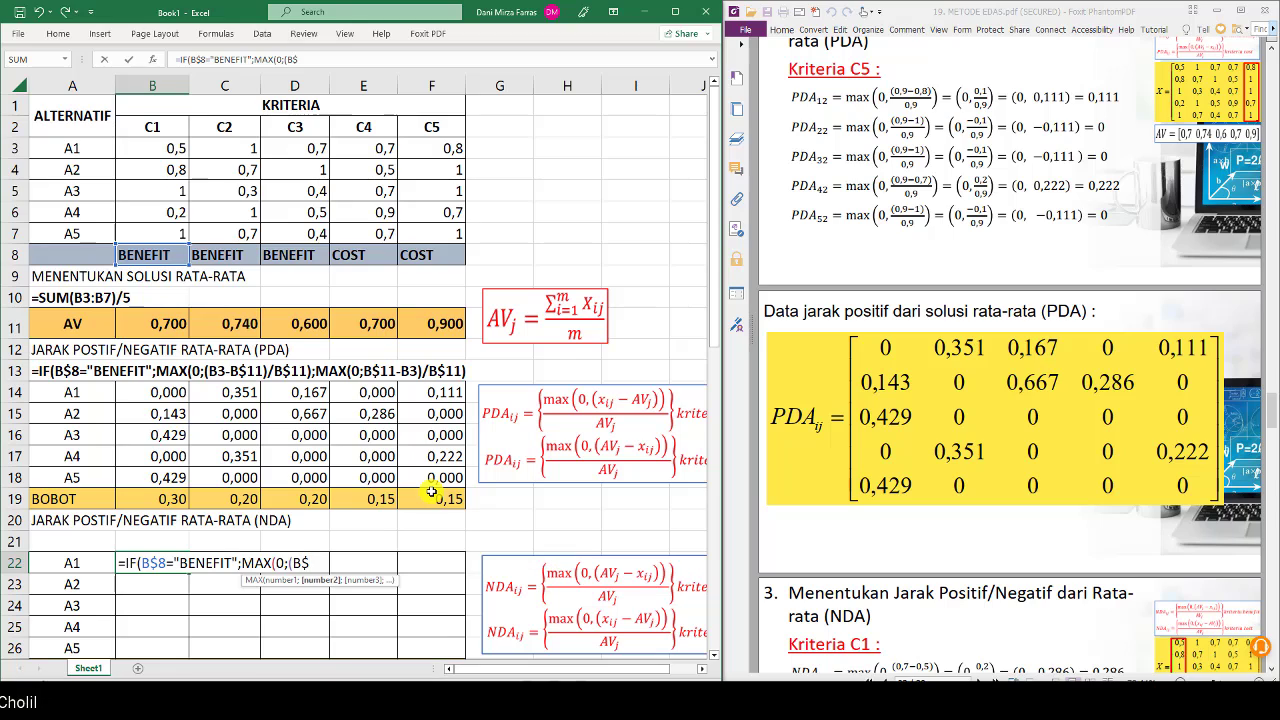
{"action": "type", "text": "11"}
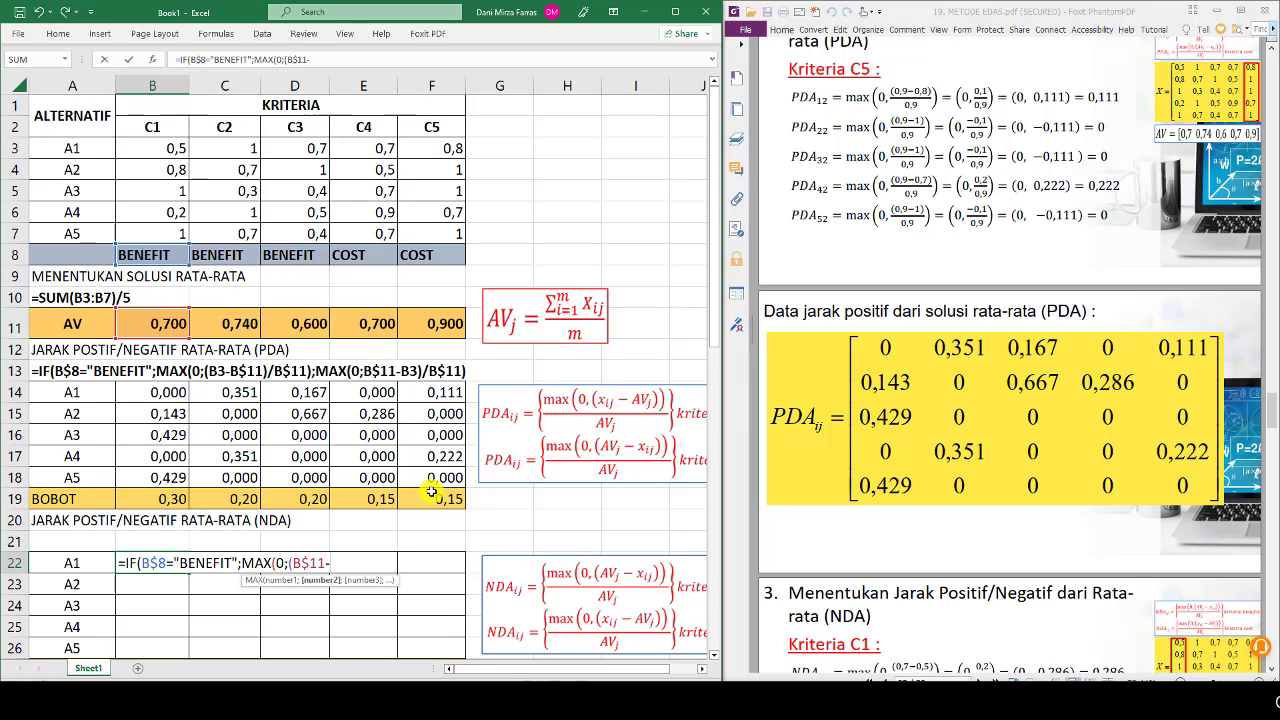
{"action": "type", "text": "-B"}
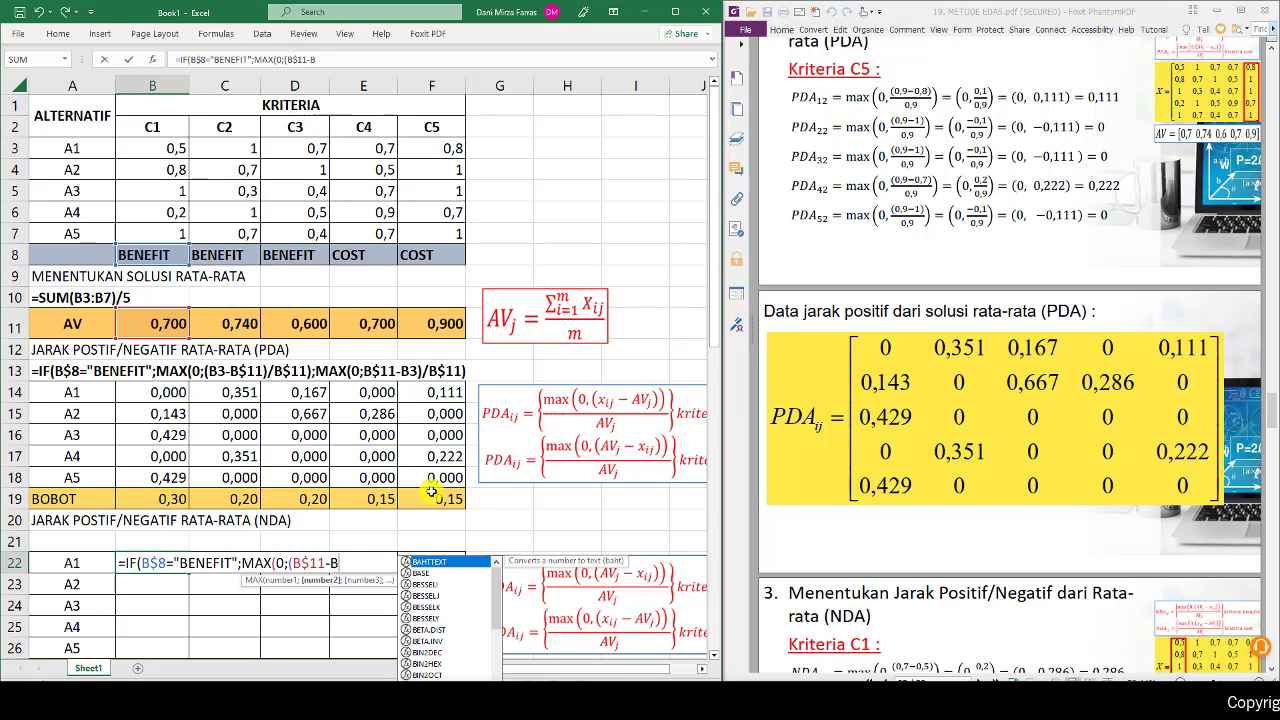
{"action": "type", "text": "3"}
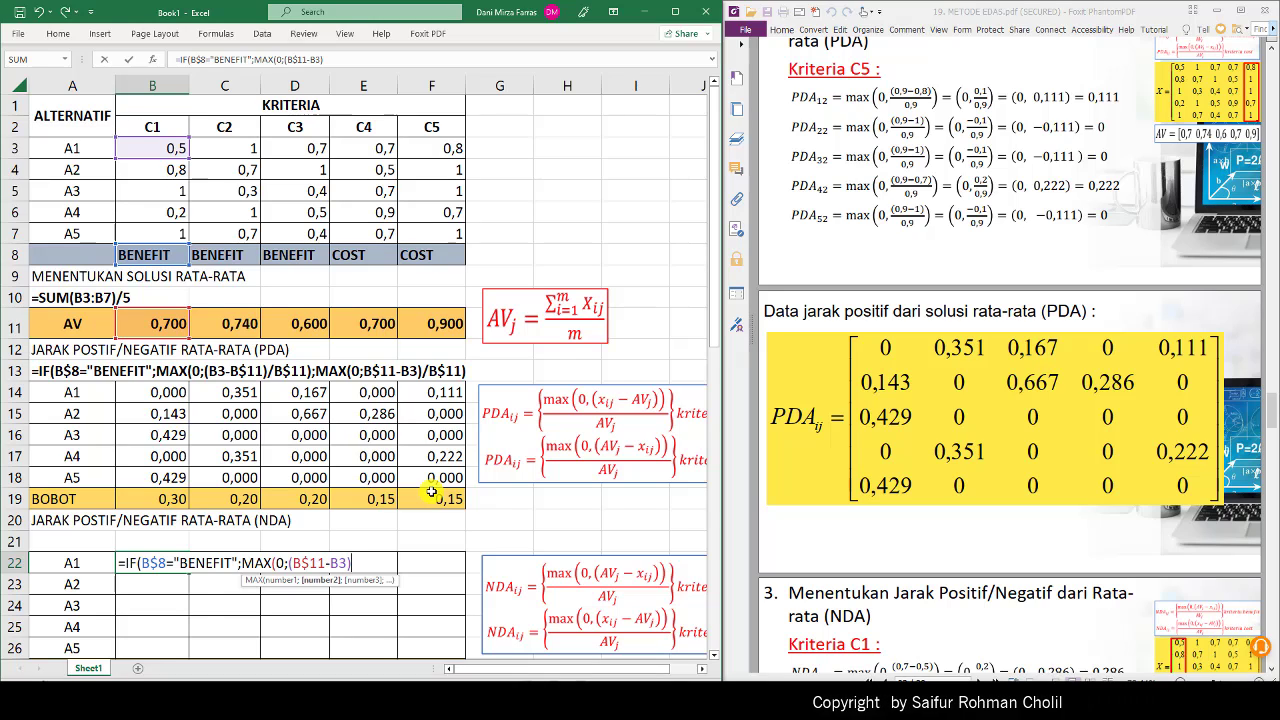
{"action": "type", "text": ")/B$11"}
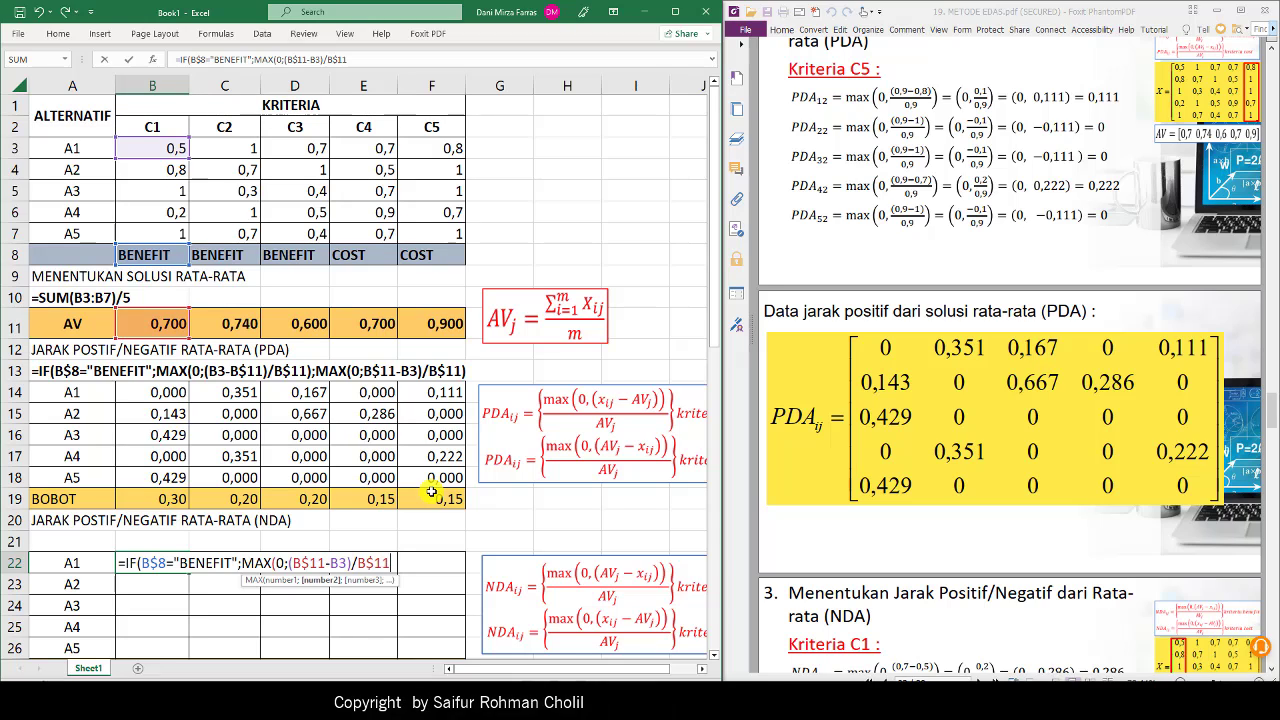
{"action": "type", "text": ");"}
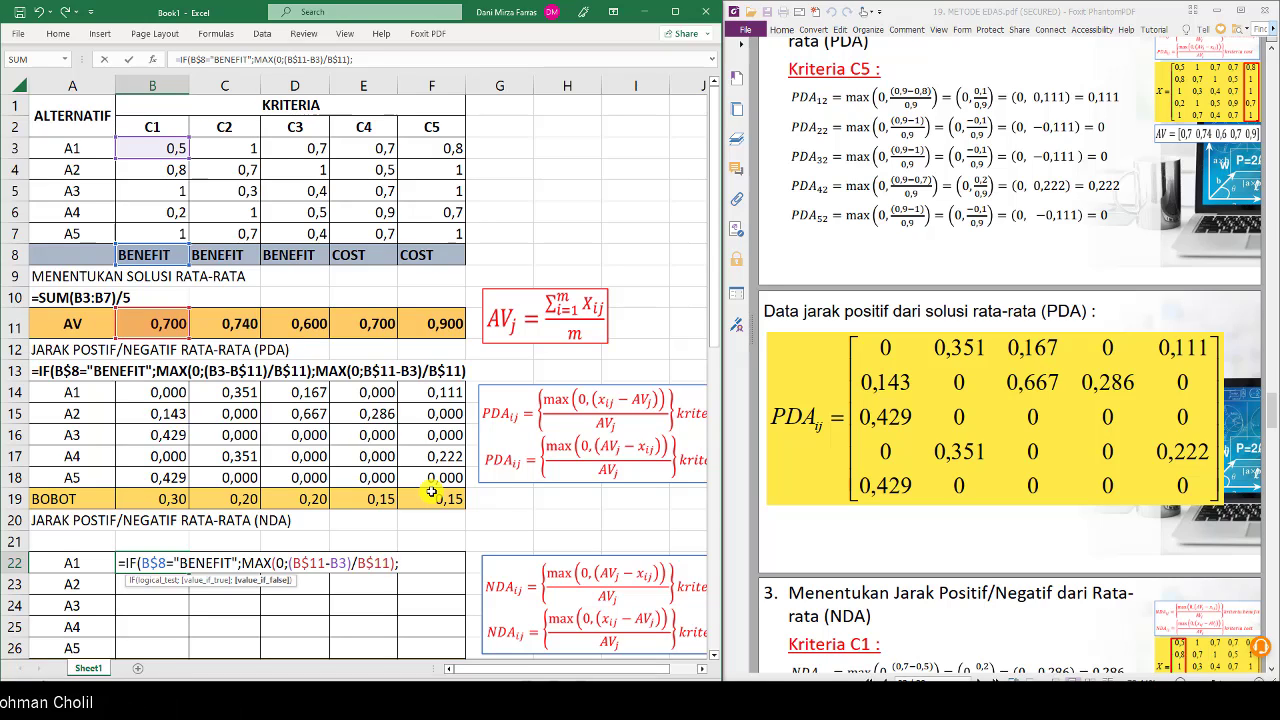
Step: Add the cost case MAX(0;(B3-B$11)/B$11) to the B22 formula, close the IF bracket and enter the formula
{"action": "type", "text": "M"}
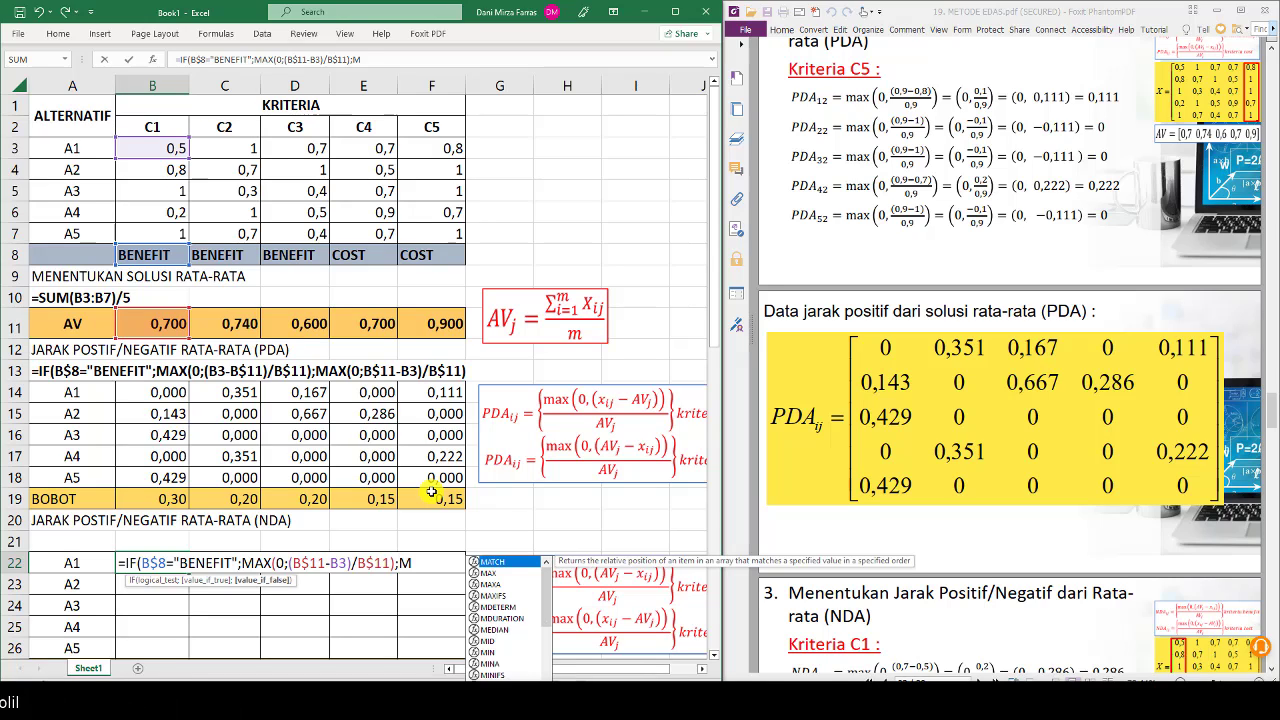
{"action": "type", "text": "AX"}
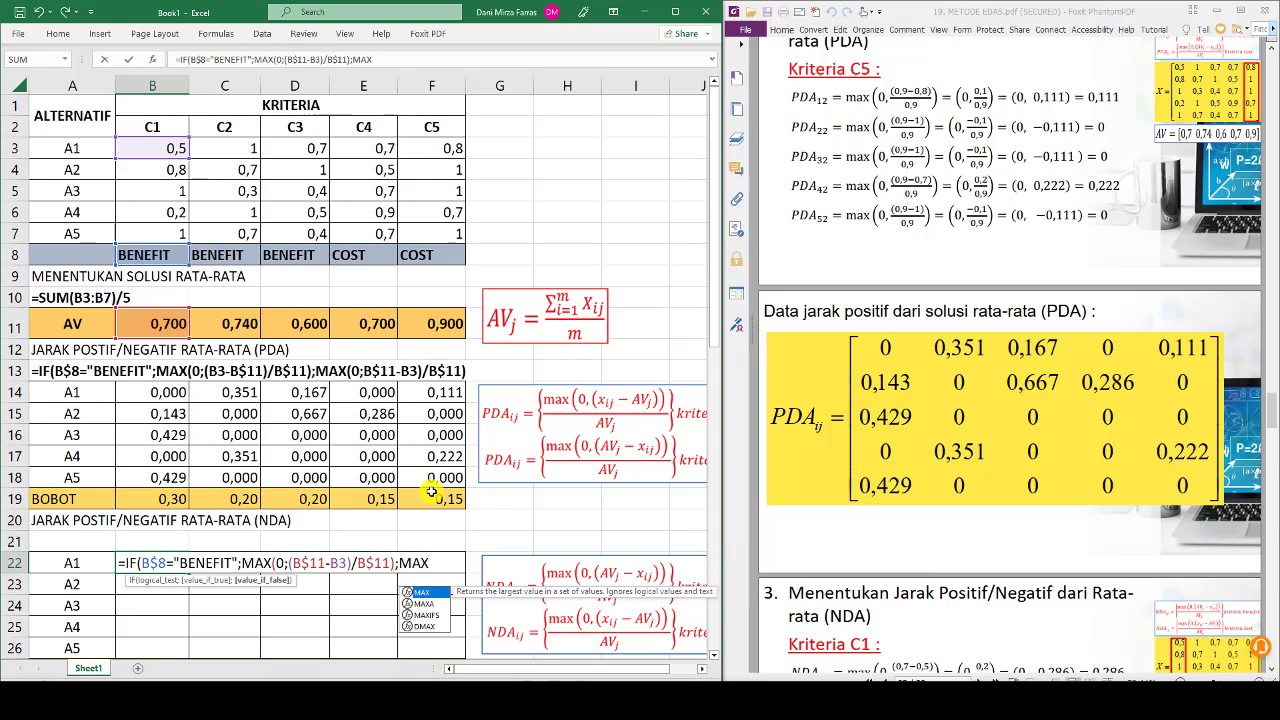
{"action": "type", "text": "(0;("}
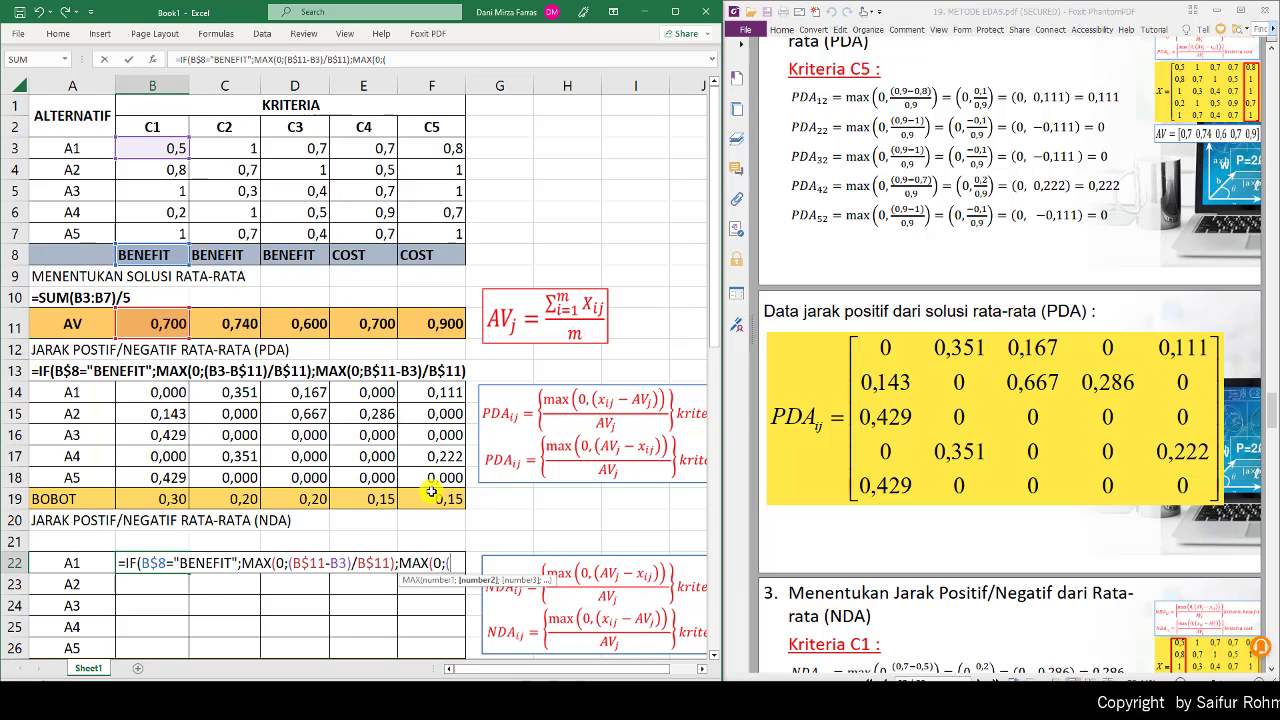
{"action": "type", "text": "0;(B"}
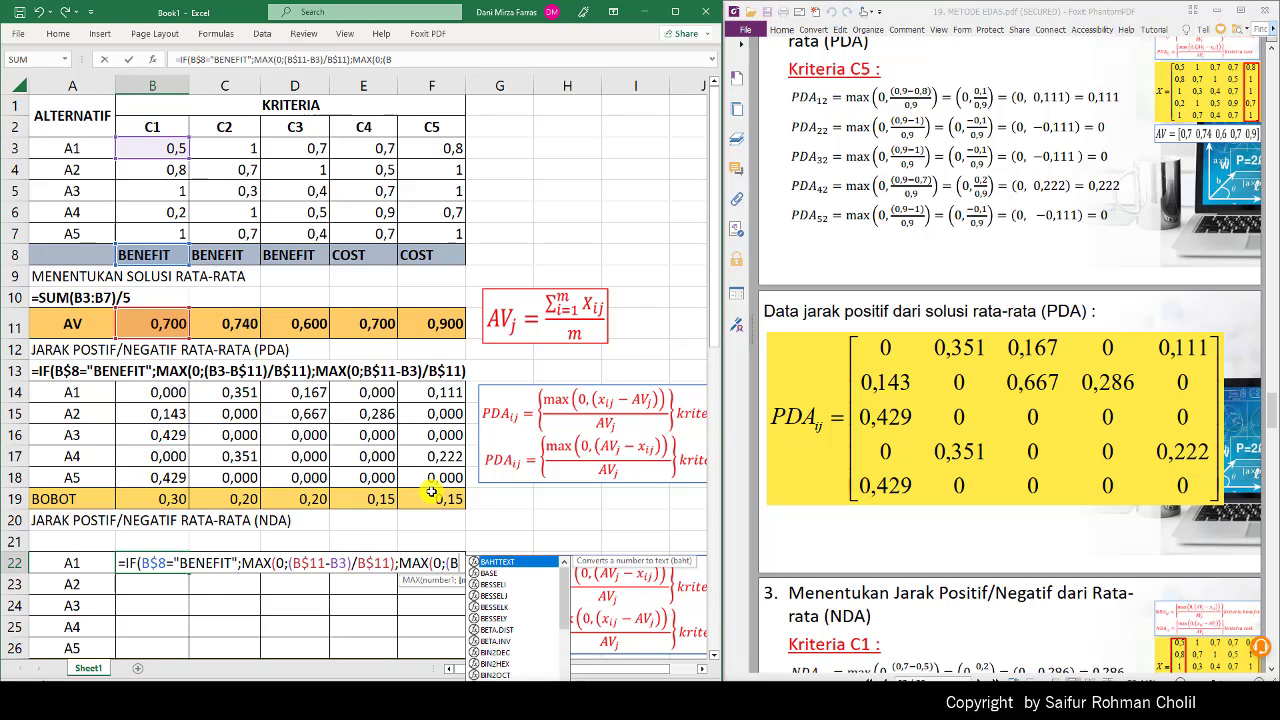
{"action": "type", "text": "3-B"}
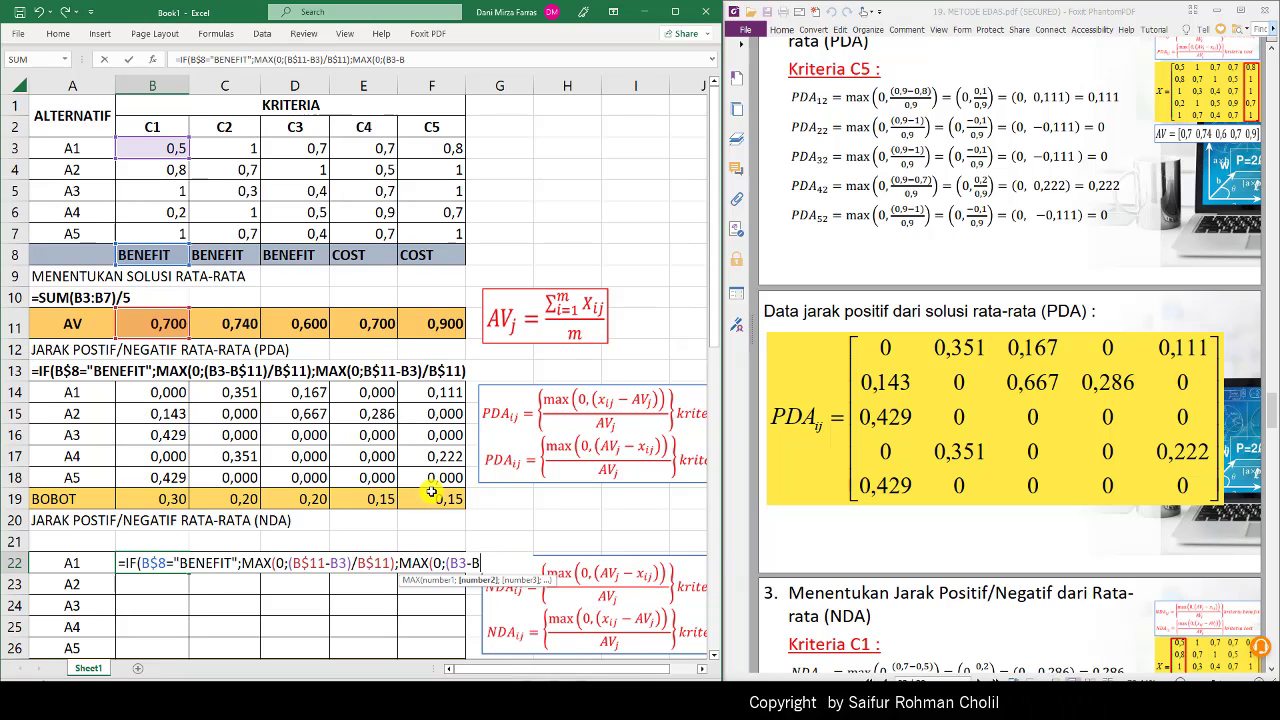
{"action": "type", "text": "$11"}
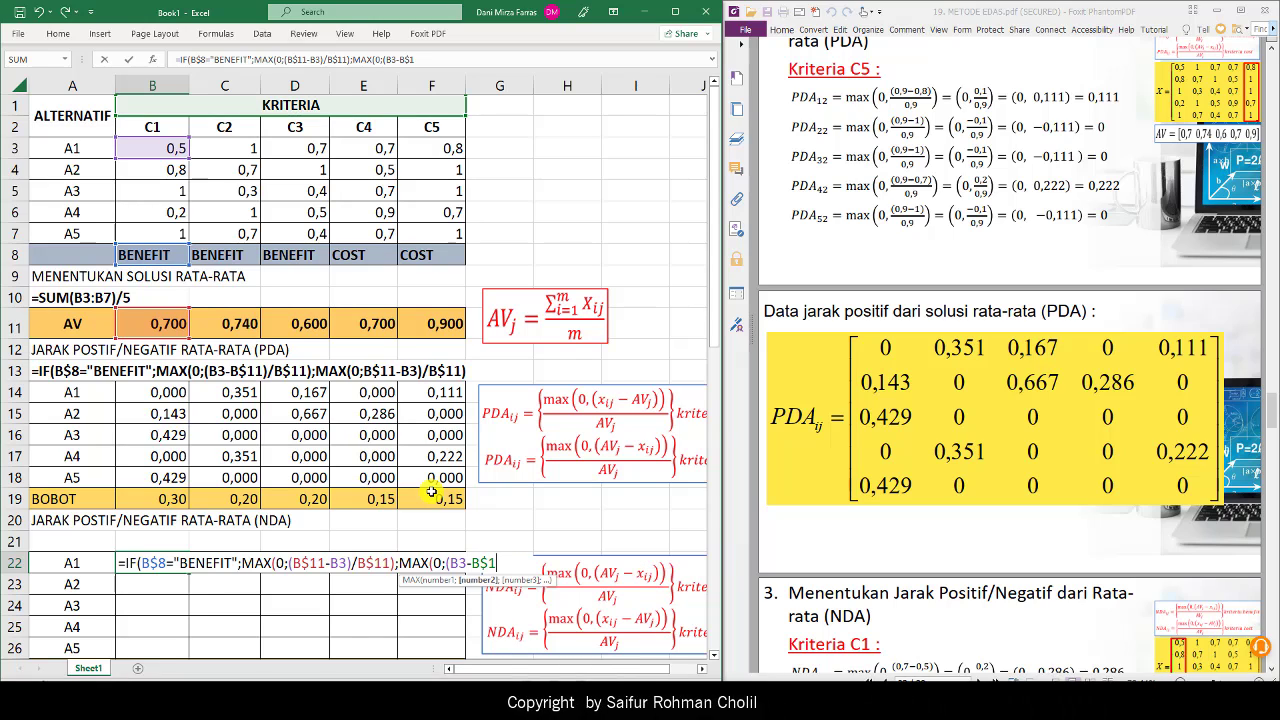
{"action": "type", "text": ")"}
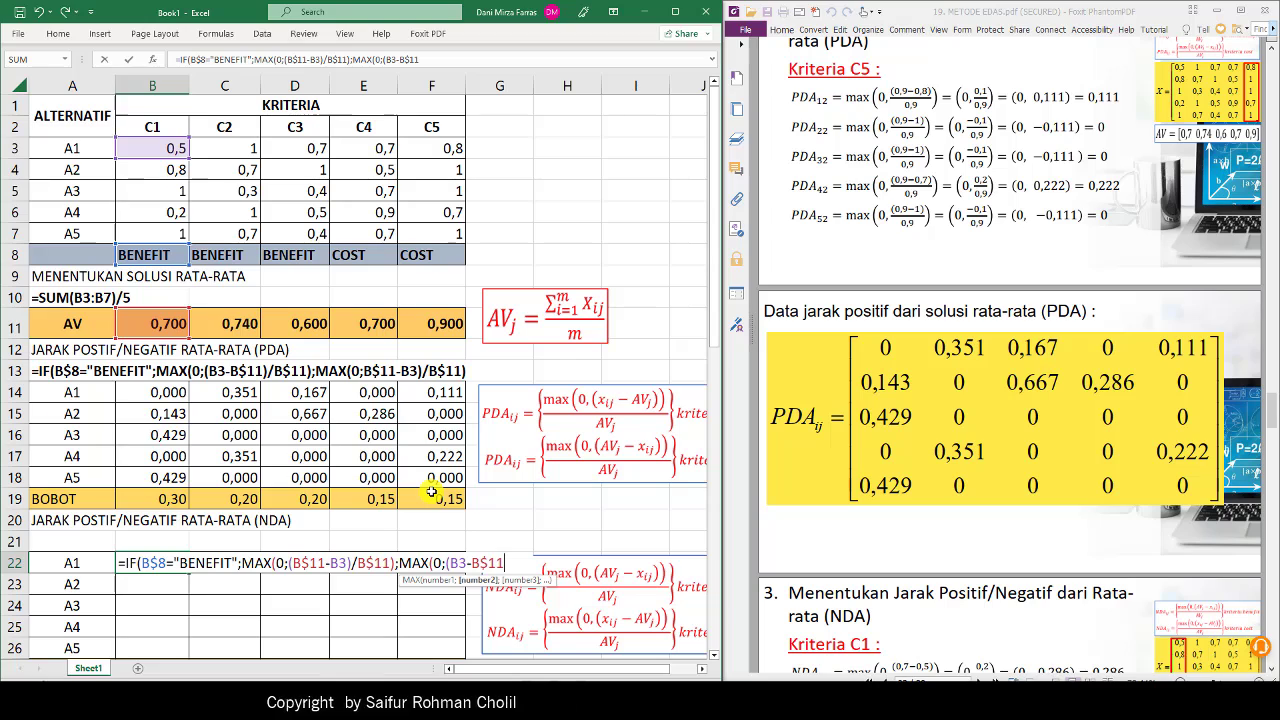
{"action": "type", "text": "/B$"}
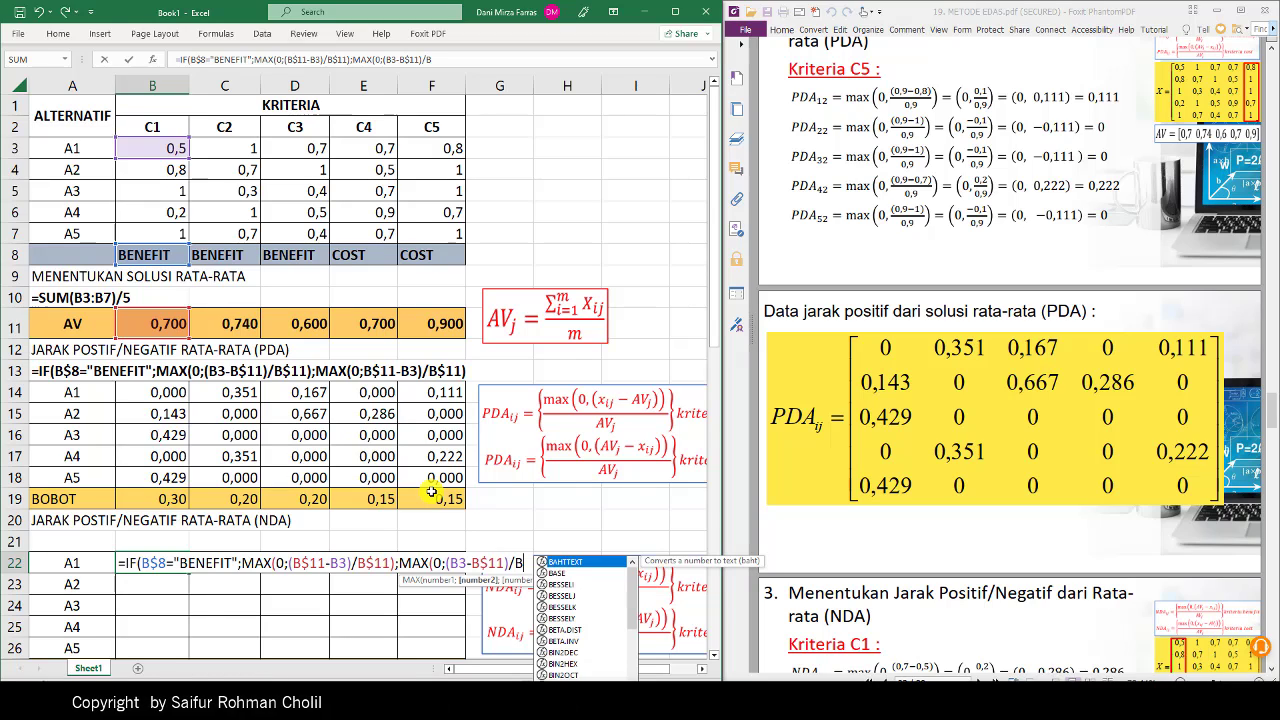
{"action": "type", "text": "11"}
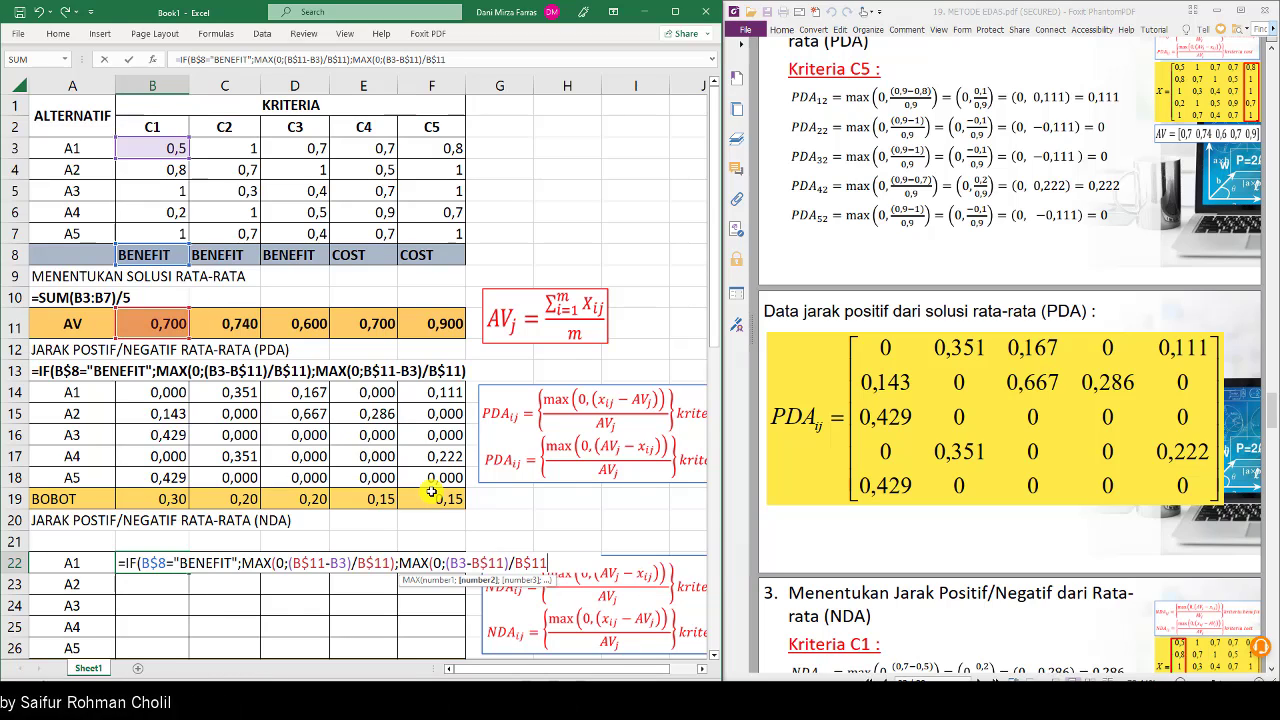
{"action": "type", "text": ")"}
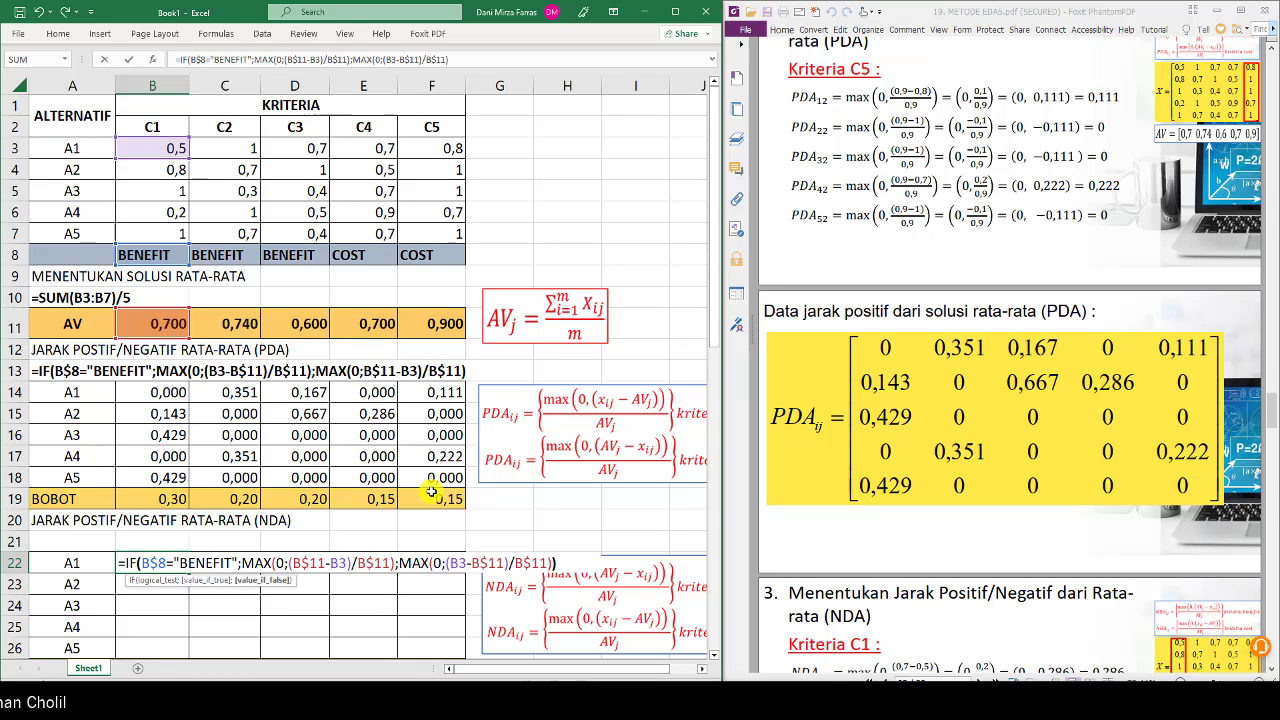
{"action": "type", "text": ")"}
{"action": "key", "text": "Return"}
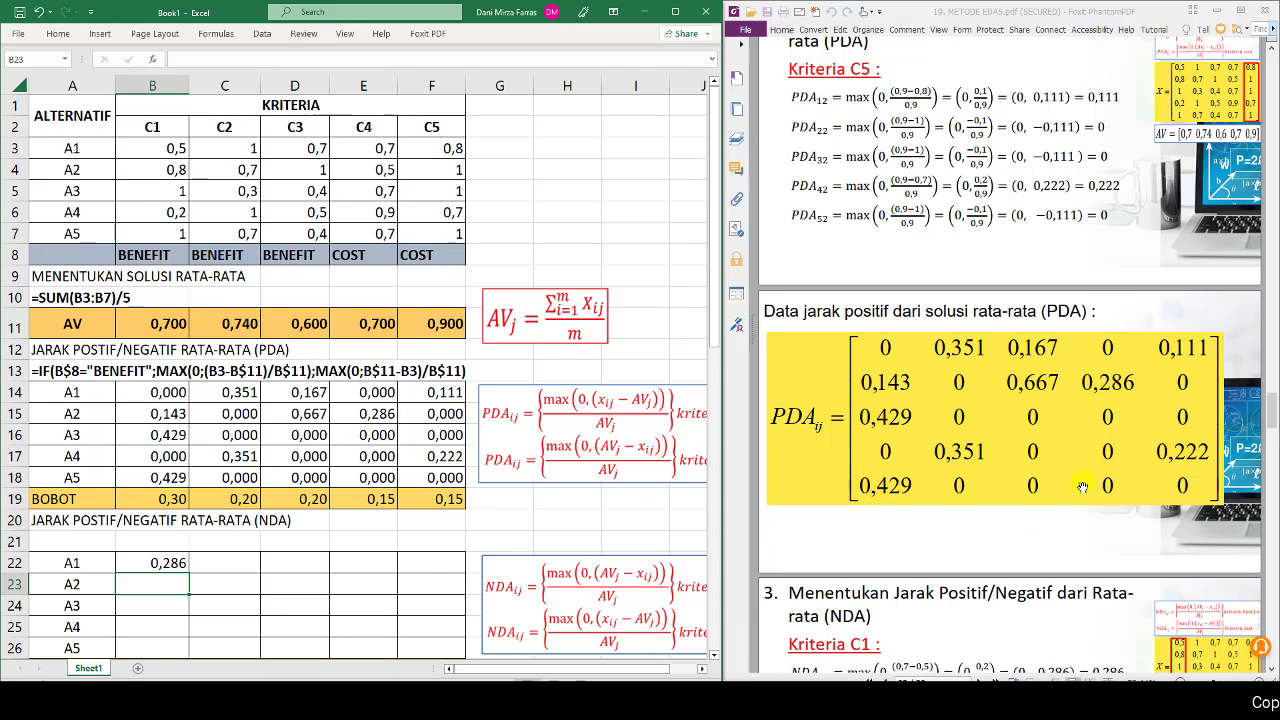
Step: Fill the B22 formula down to row 26 and across to column F, and compare the NDA table with the PDF's NDA matrix
{"action": "scroll", "coordinate": [1082, 487], "scroll_direction": "down", "scroll_amount": 3}
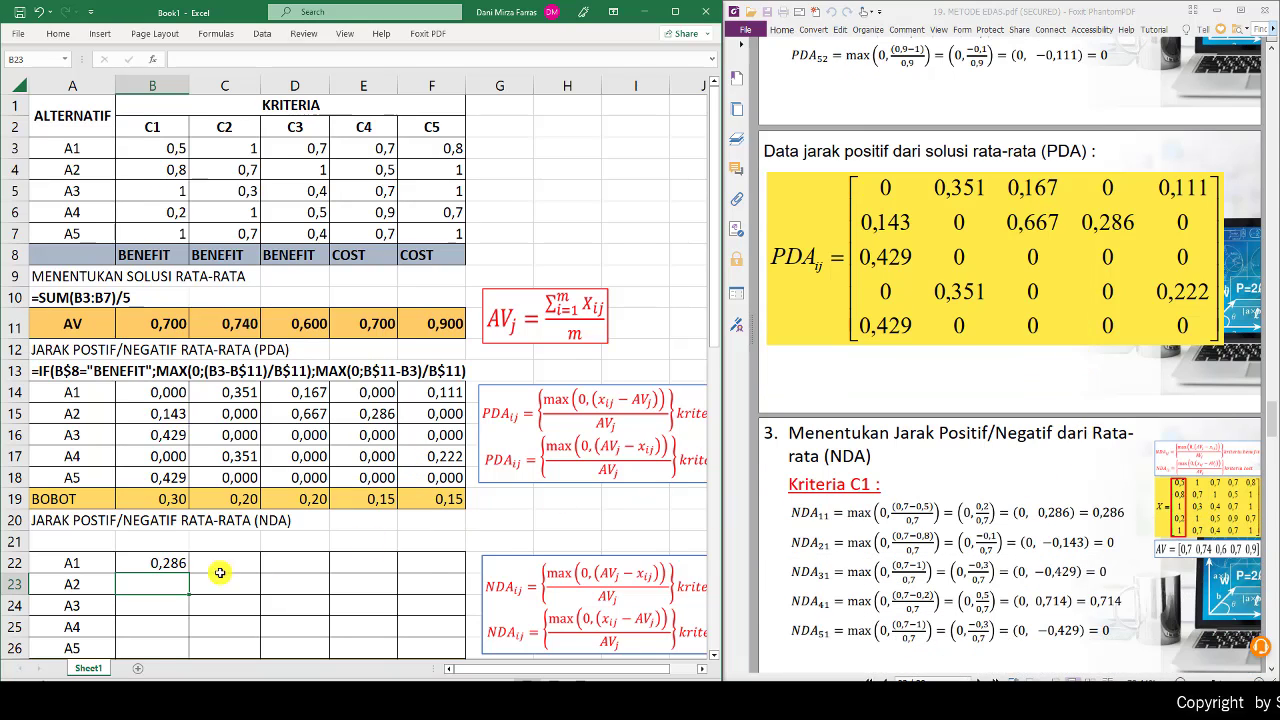
{"action": "left_click", "coordinate": [150, 563]}
{"action": "scroll", "coordinate": [176, 557], "scroll_direction": "down", "scroll_amount": 1}
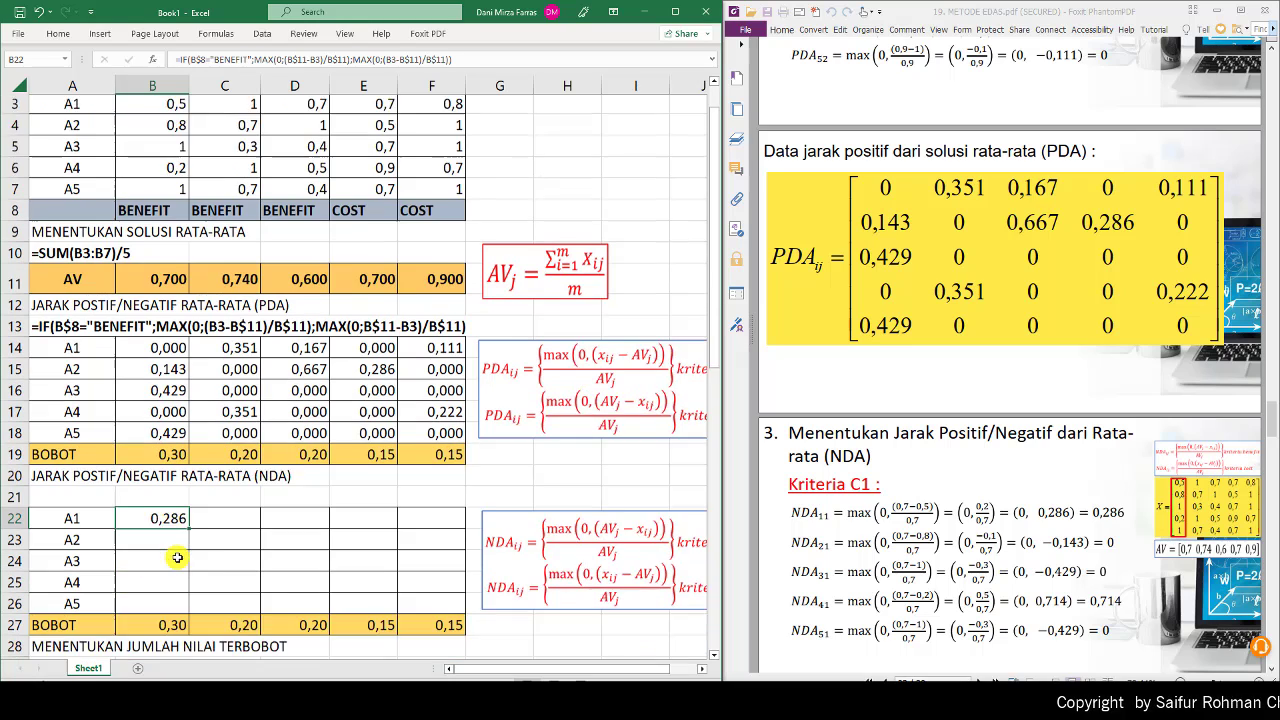
{"action": "scroll", "coordinate": [185, 530], "scroll_direction": "down", "scroll_amount": 1}
{"action": "scroll", "coordinate": [189, 505], "scroll_direction": "up", "scroll_amount": 1}
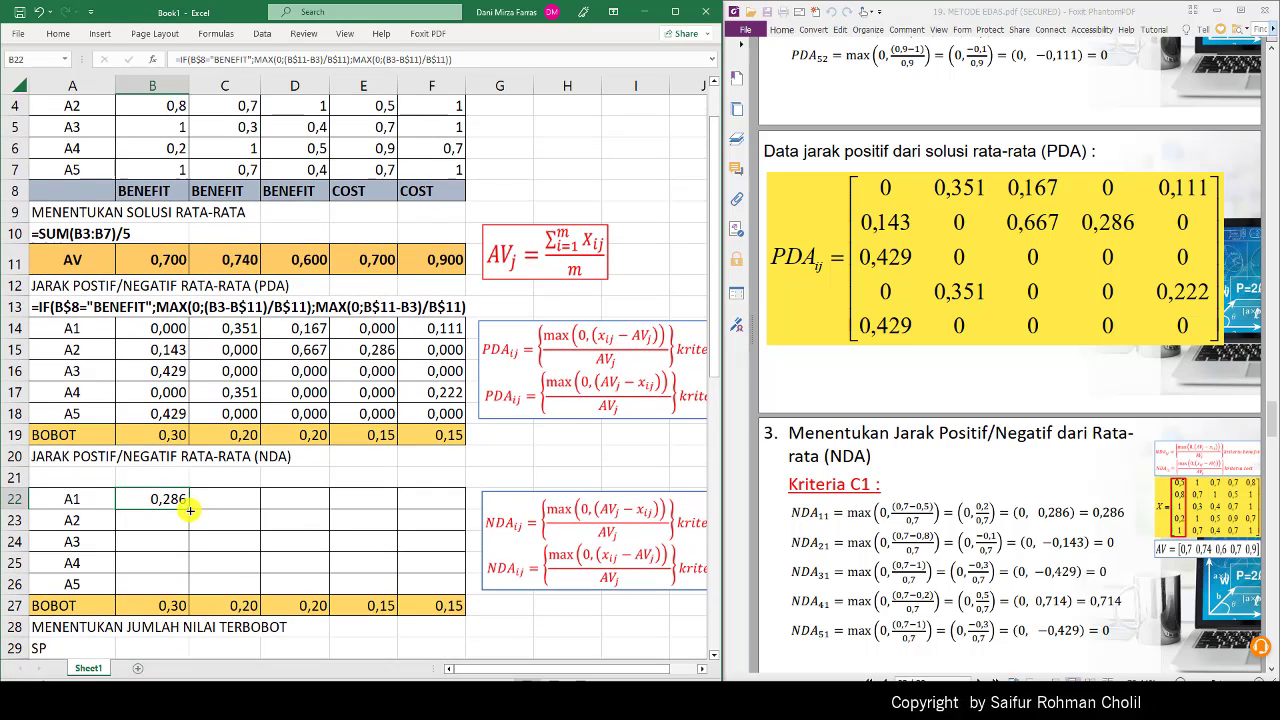
{"action": "left_click_drag", "start_coordinate": [189, 510], "coordinate": [184, 593]}
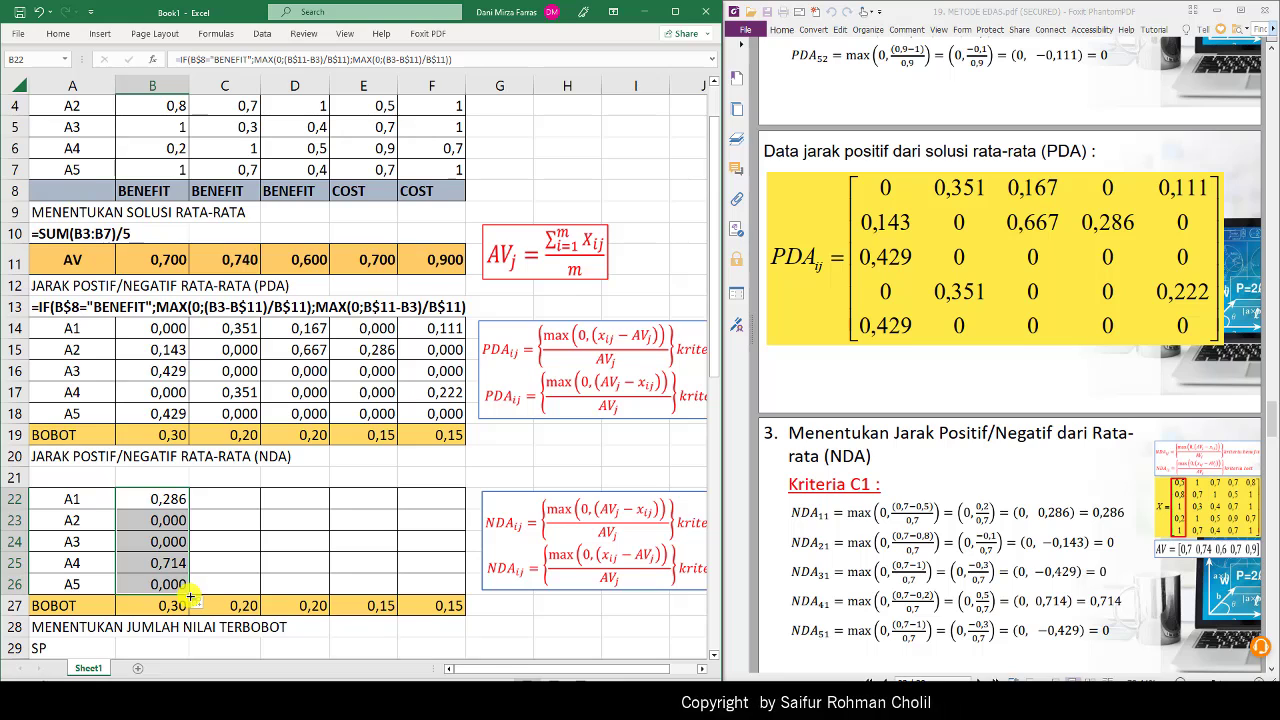
{"action": "left_click_drag", "start_coordinate": [188, 594], "coordinate": [466, 586]}
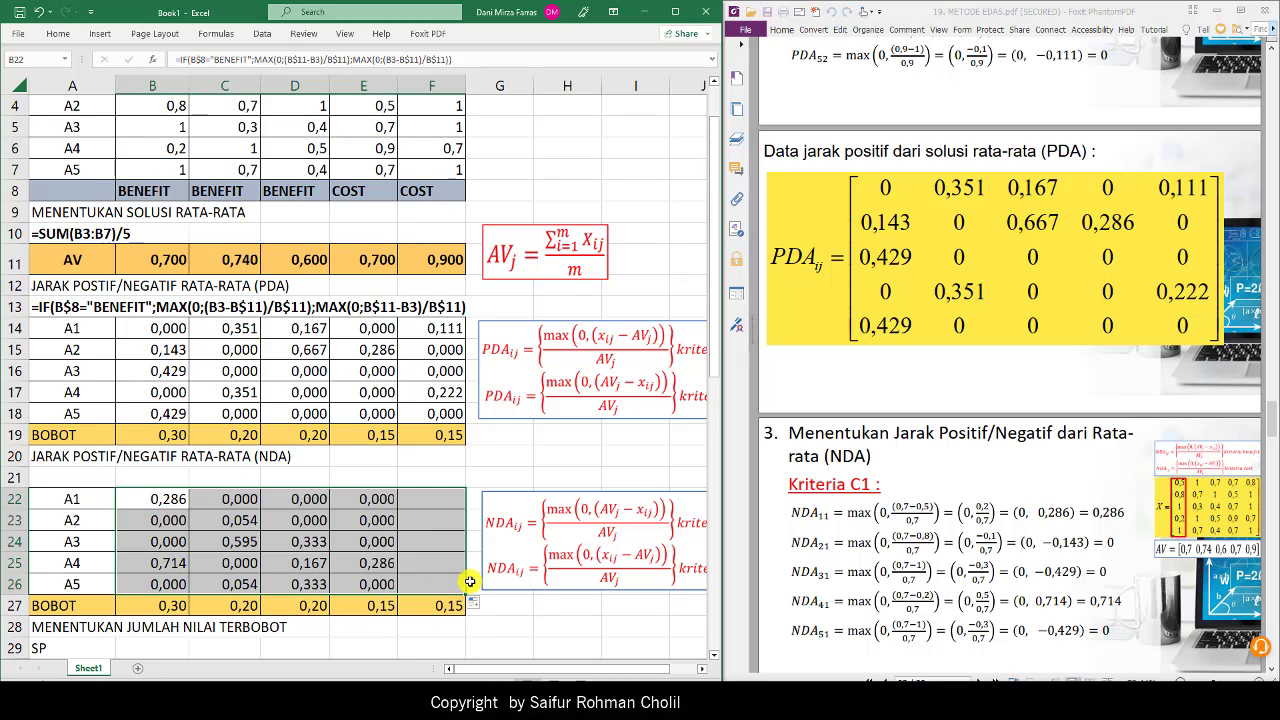
{"action": "scroll", "coordinate": [1000, 478], "scroll_direction": "down", "scroll_amount": 5}
{"action": "scroll", "coordinate": [1000, 478], "scroll_direction": "down", "scroll_amount": 10}
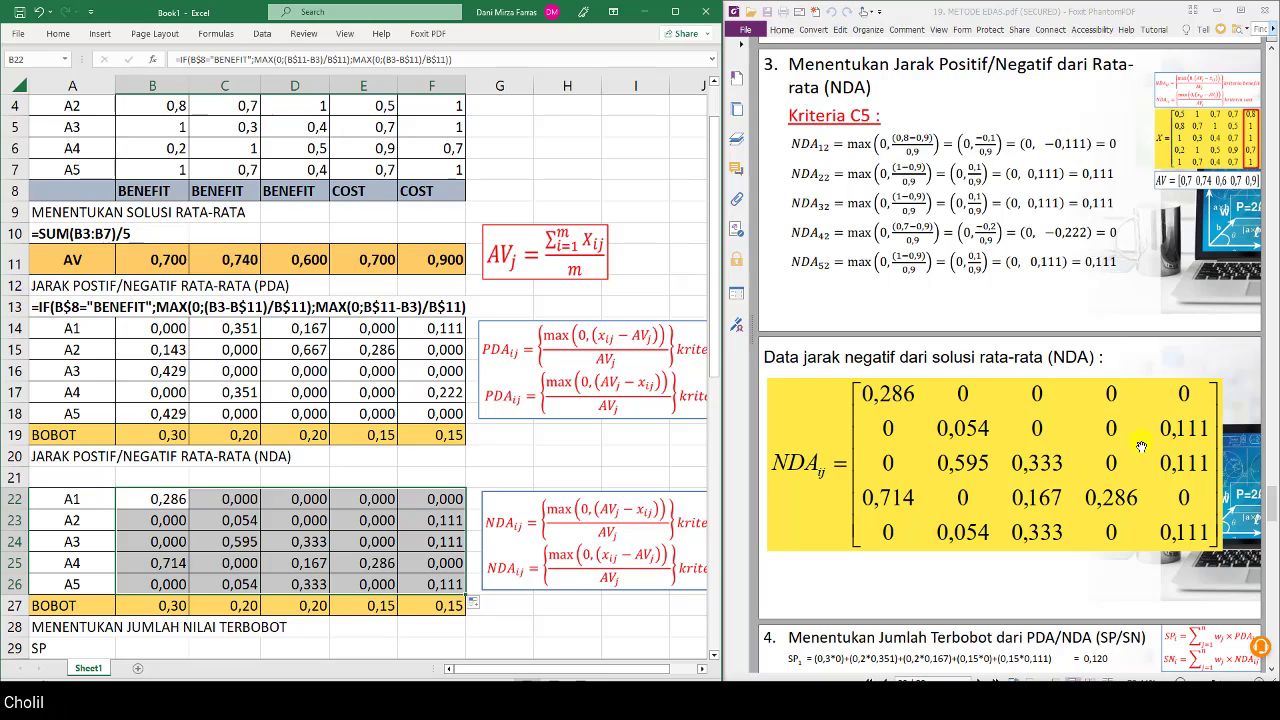
Step: Copy the formula of B22 and show it as text in A21 with a leading apostrophe
{"action": "left_click", "coordinate": [153, 503]}
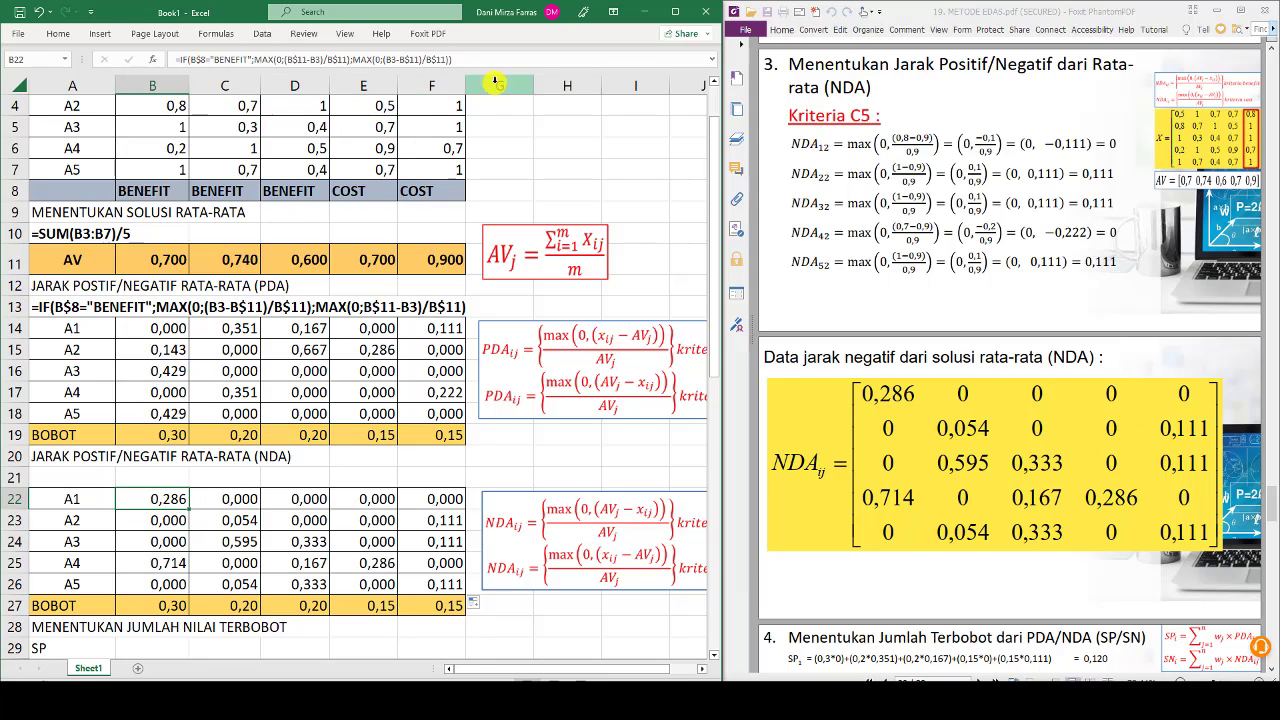
{"action": "left_click", "coordinate": [200, 60]}
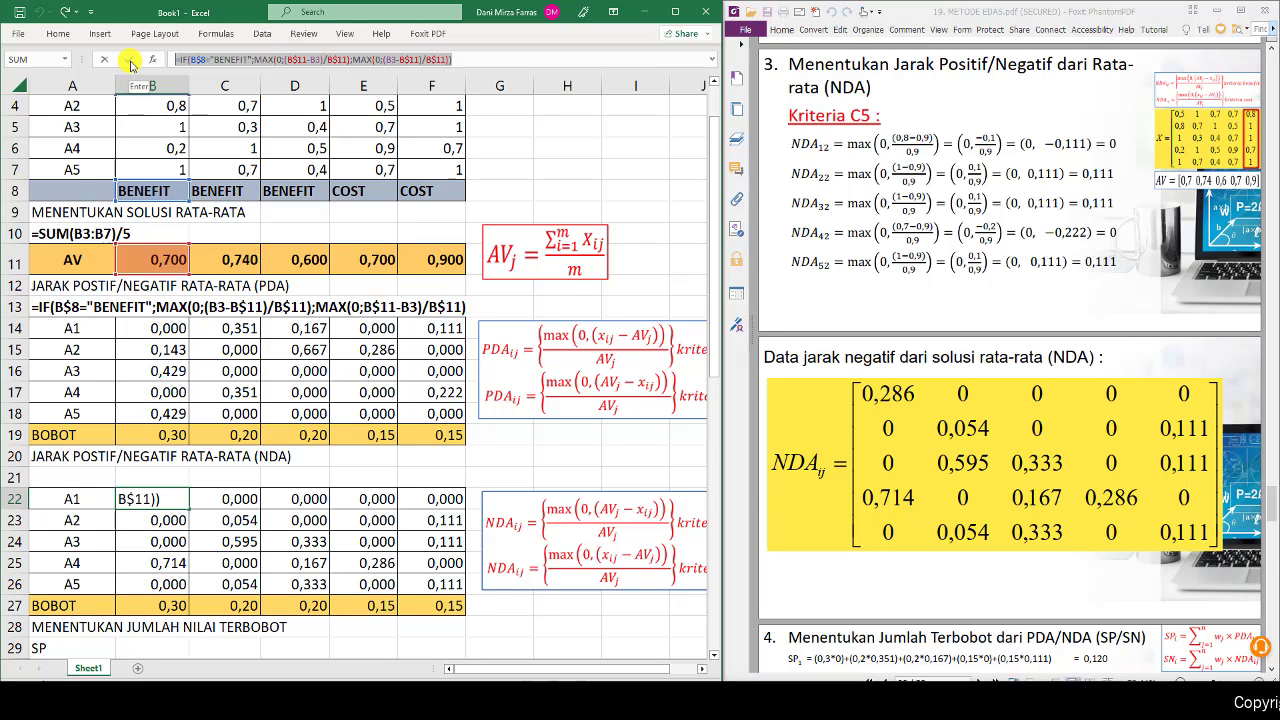
{"action": "key", "text": "Return"}
{"action": "key", "text": "Up"}
{"action": "key", "text": "Up"}
{"action": "key", "text": "Left"}
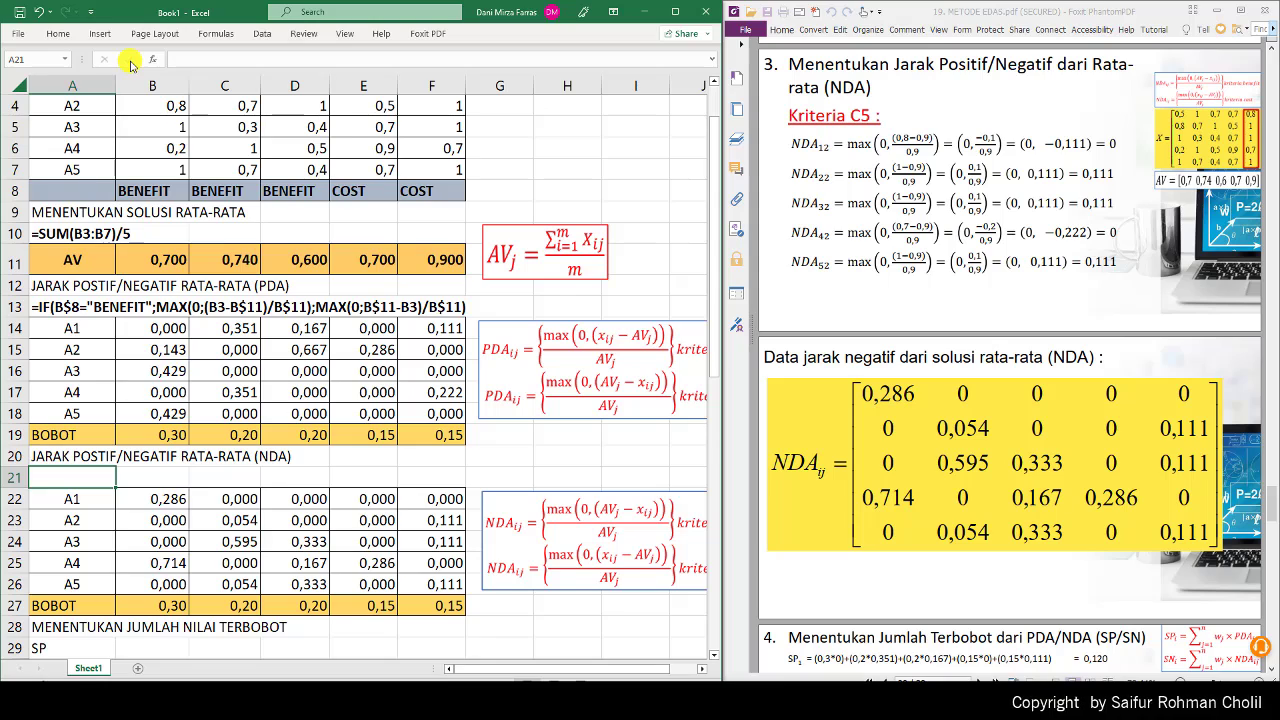
{"action": "type", "text": "'"}
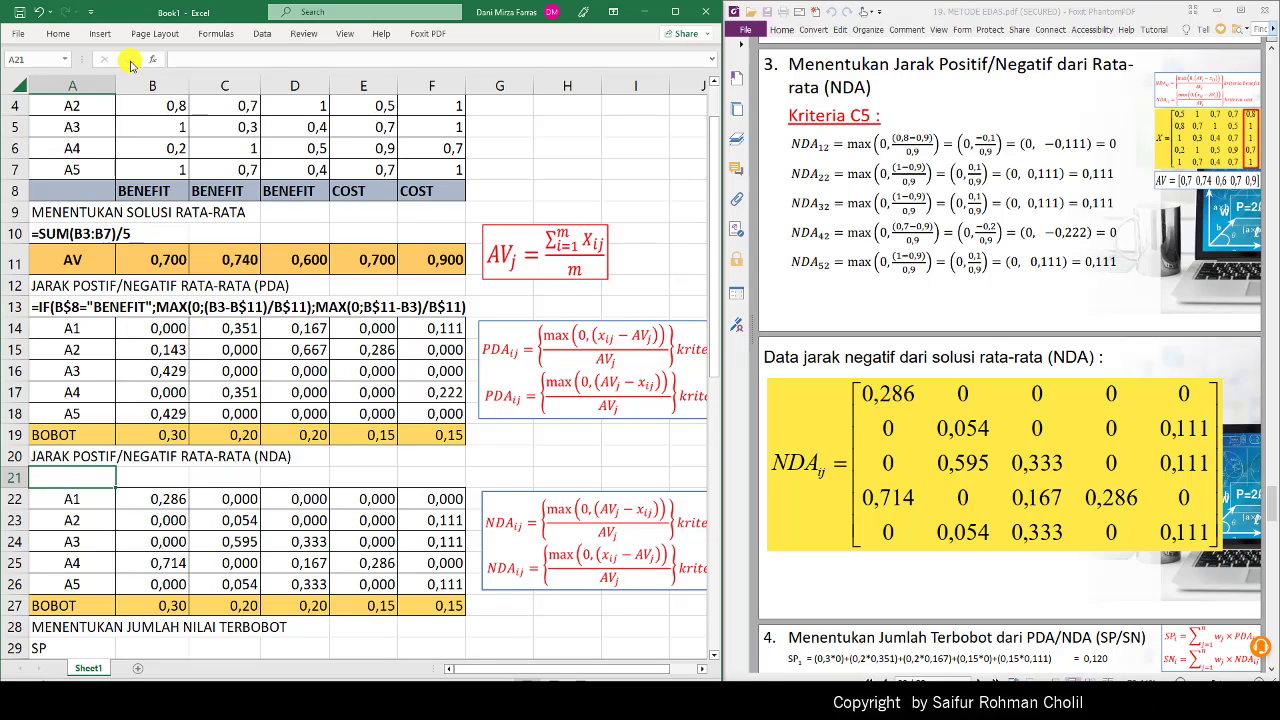
{"action": "type", "text": "=IF(B$8=\"BENEFIT\";MAX(0;(B$11-B3)/B$11);MAX(0;(B3-B$11)/B$11))"}
{"action": "key", "text": "Return"}
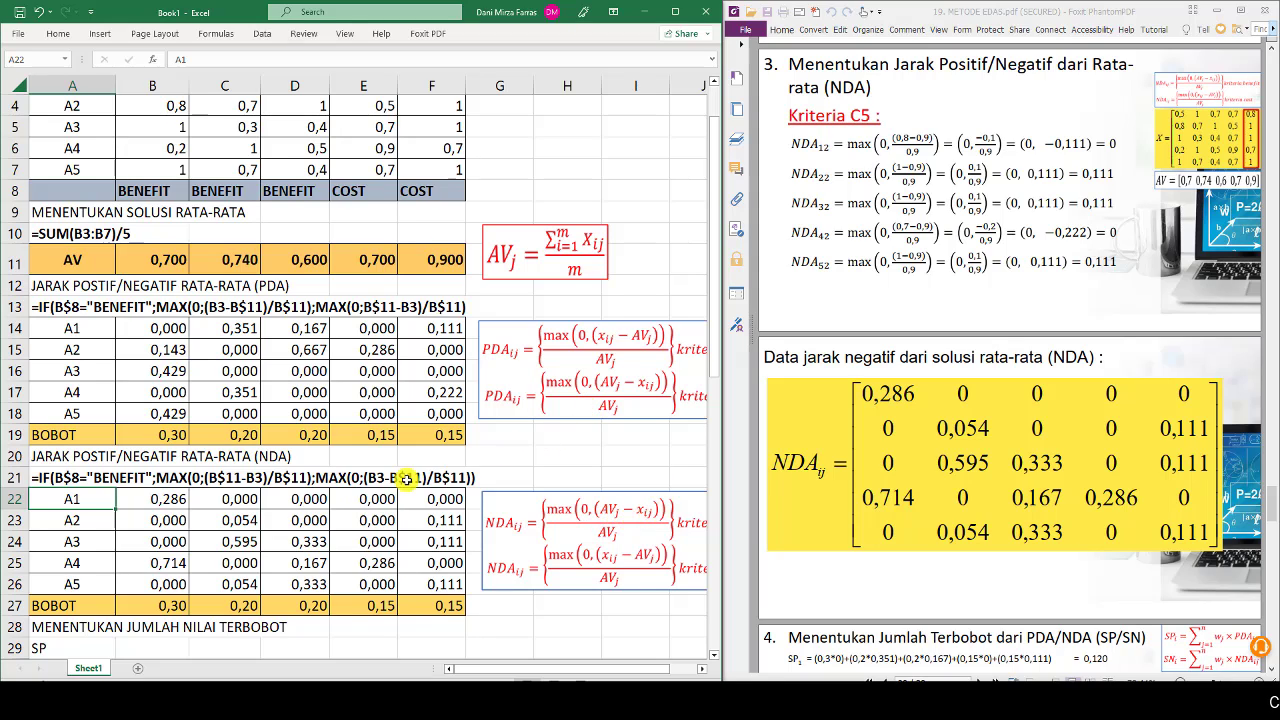
Step: Start the SP formula in B32 with the first weight times its PDA value, =(B$19*B14)
{"action": "left_click", "coordinate": [149, 506]}
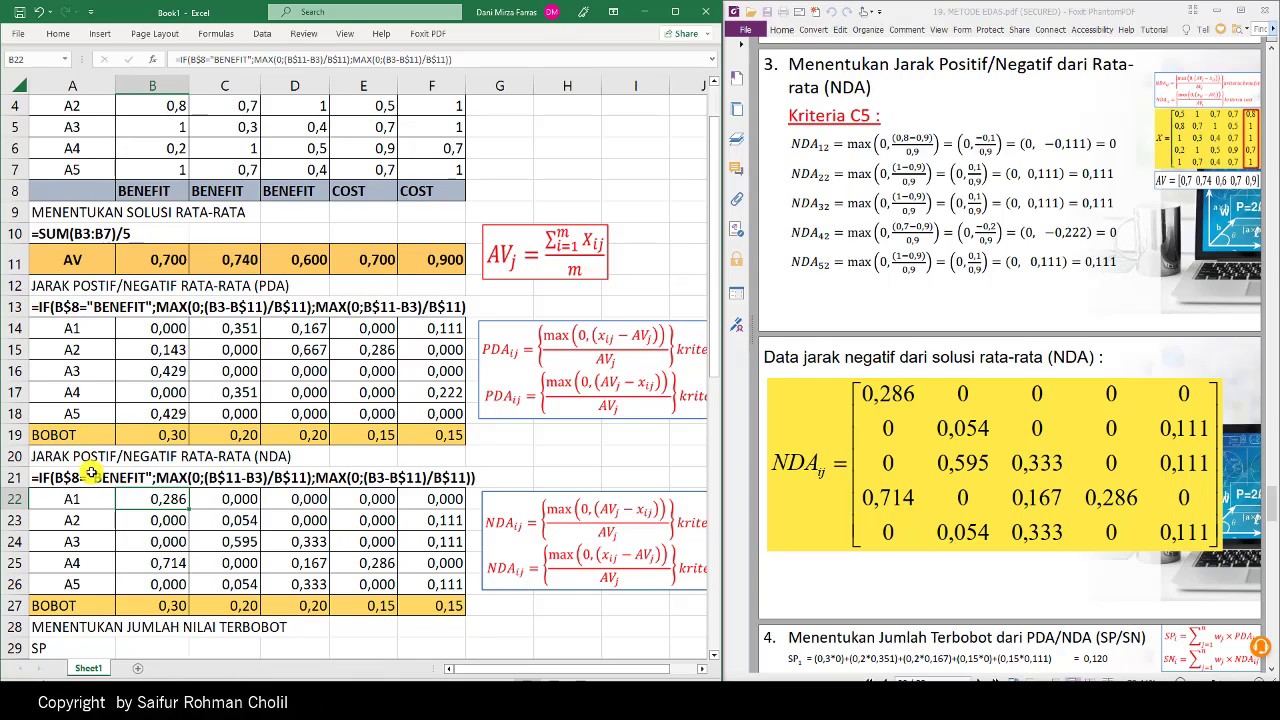
{"action": "scroll", "coordinate": [95, 473], "scroll_direction": "down", "scroll_amount": 3}
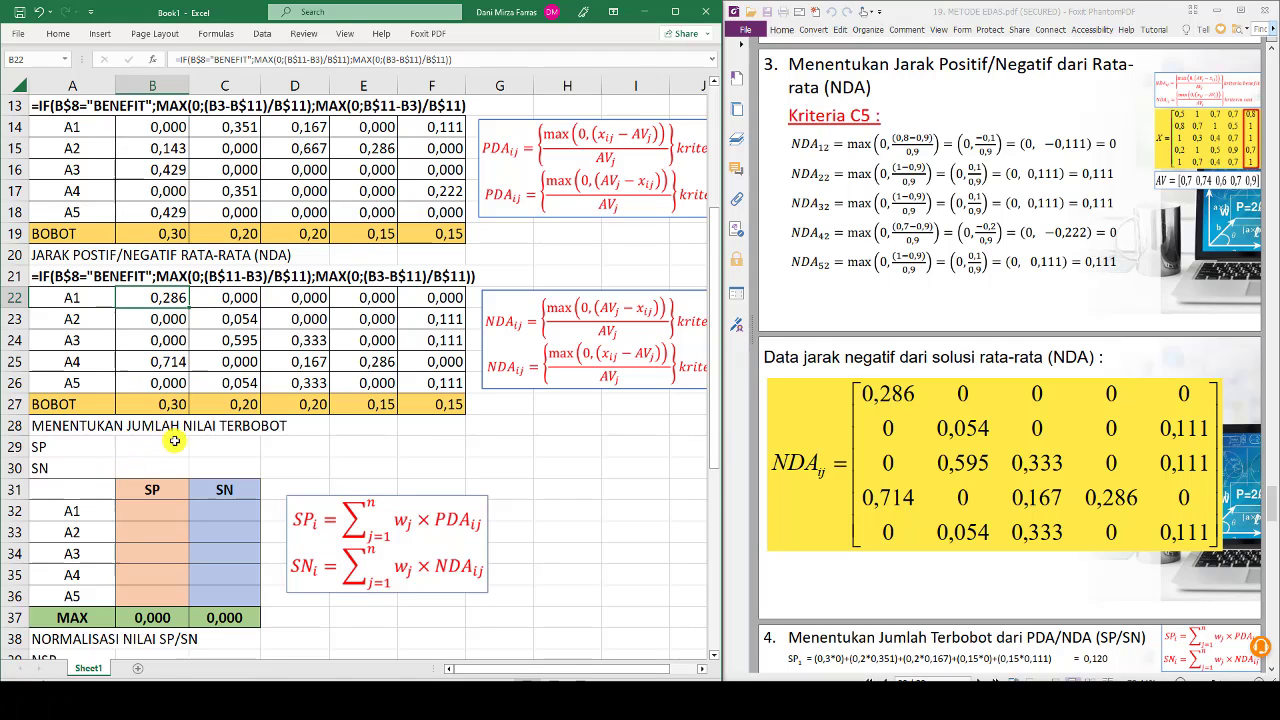
{"action": "left_click", "coordinate": [145, 510]}
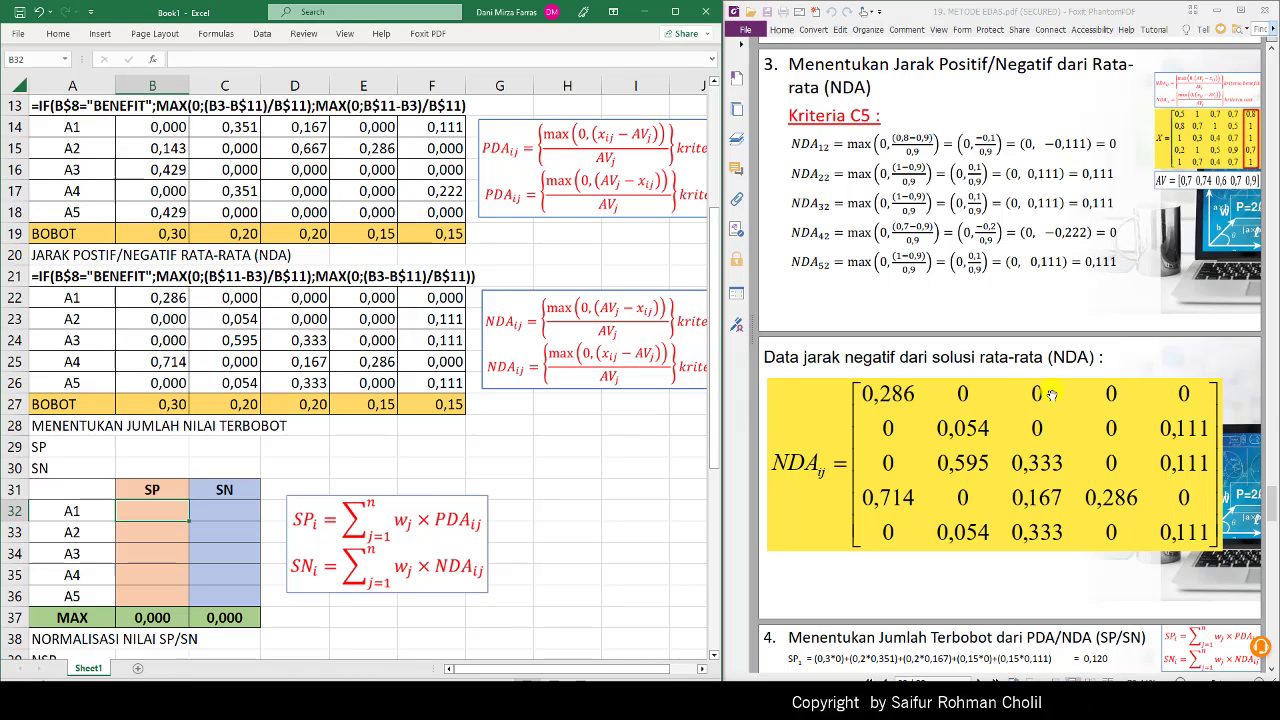
{"action": "scroll", "coordinate": [1053, 399], "scroll_direction": "down", "scroll_amount": 3}
{"action": "scroll", "coordinate": [1053, 399], "scroll_direction": "down", "scroll_amount": 5}
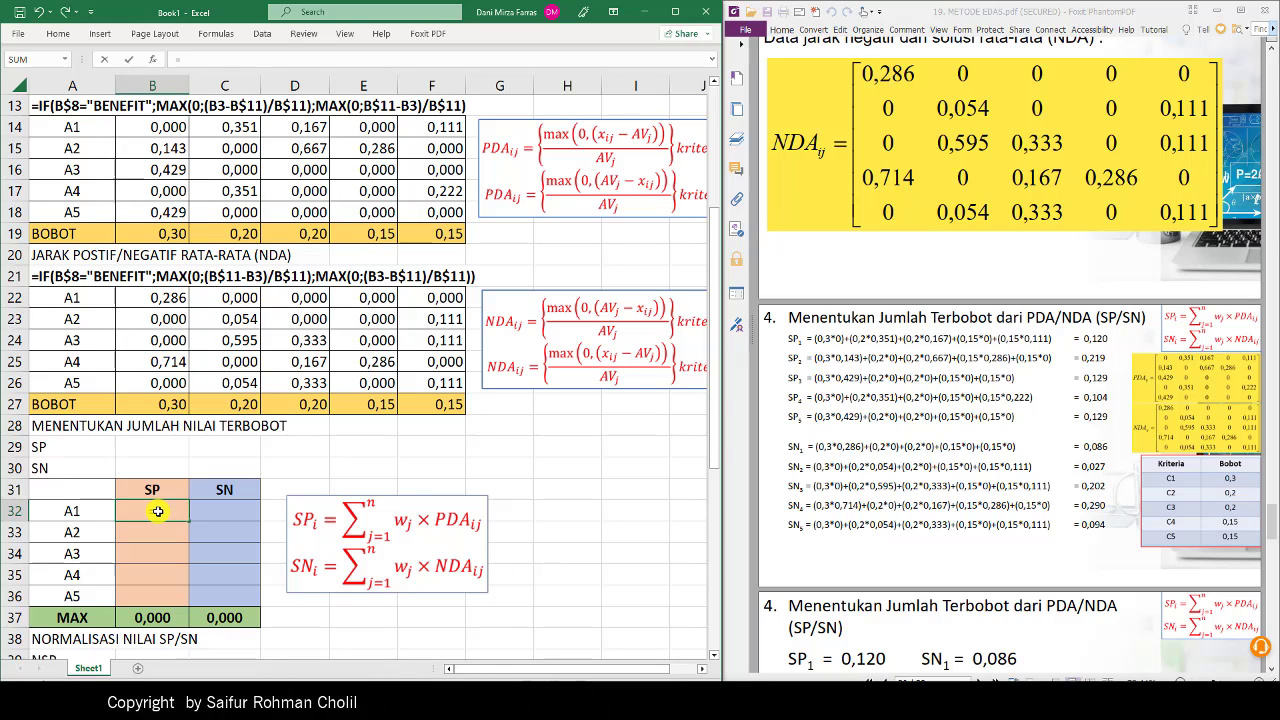
{"action": "type", "text": "=("}
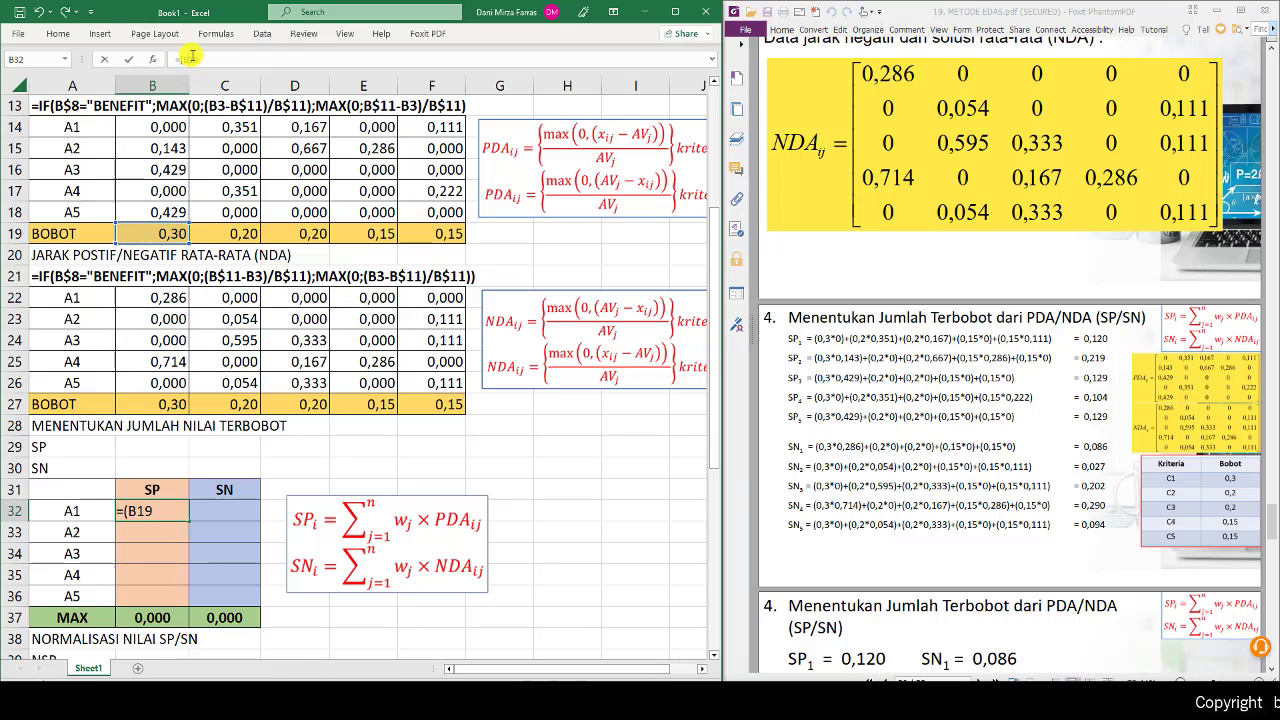
{"action": "type", "text": "$19"}
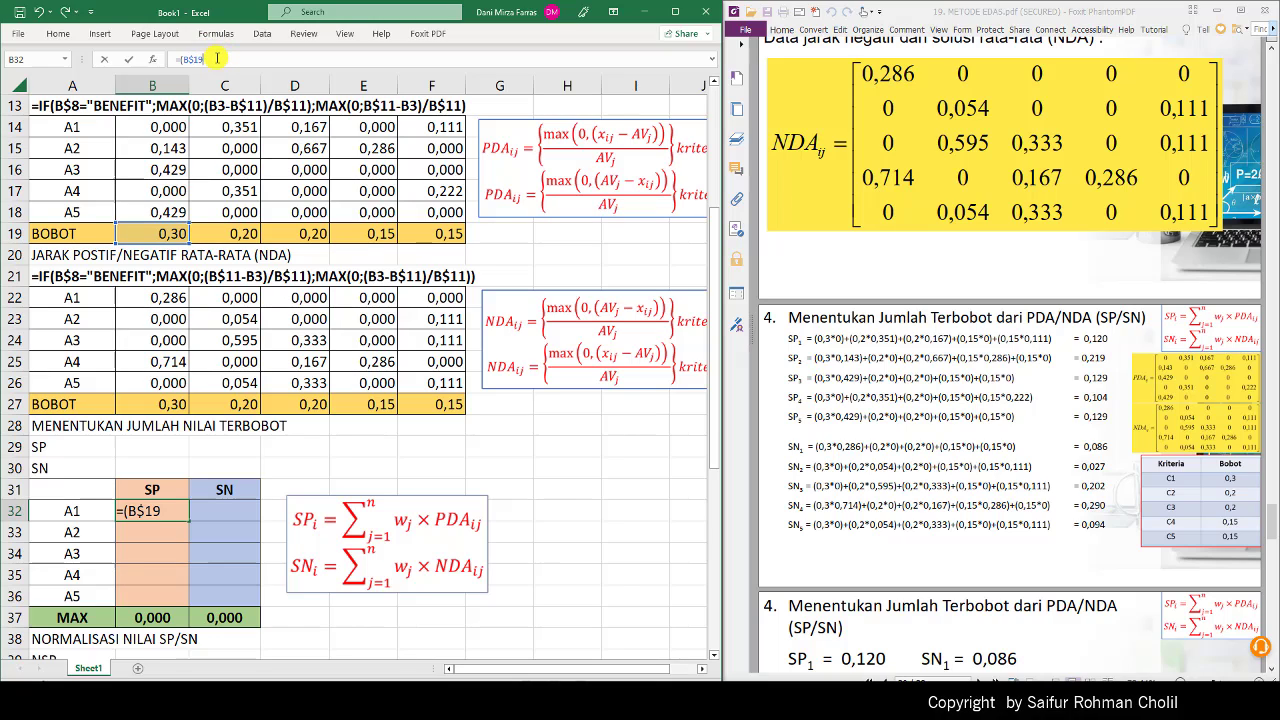
{"action": "type", "text": "*"}
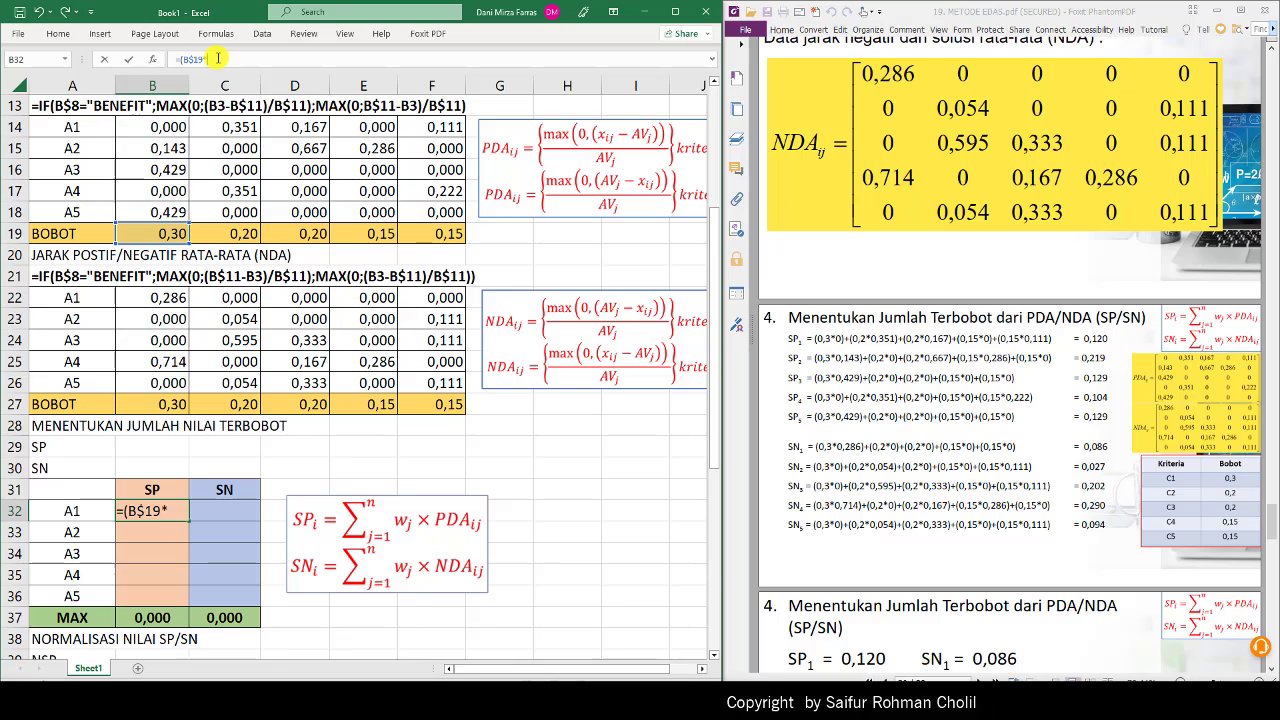
{"action": "left_click", "coordinate": [163, 127]}
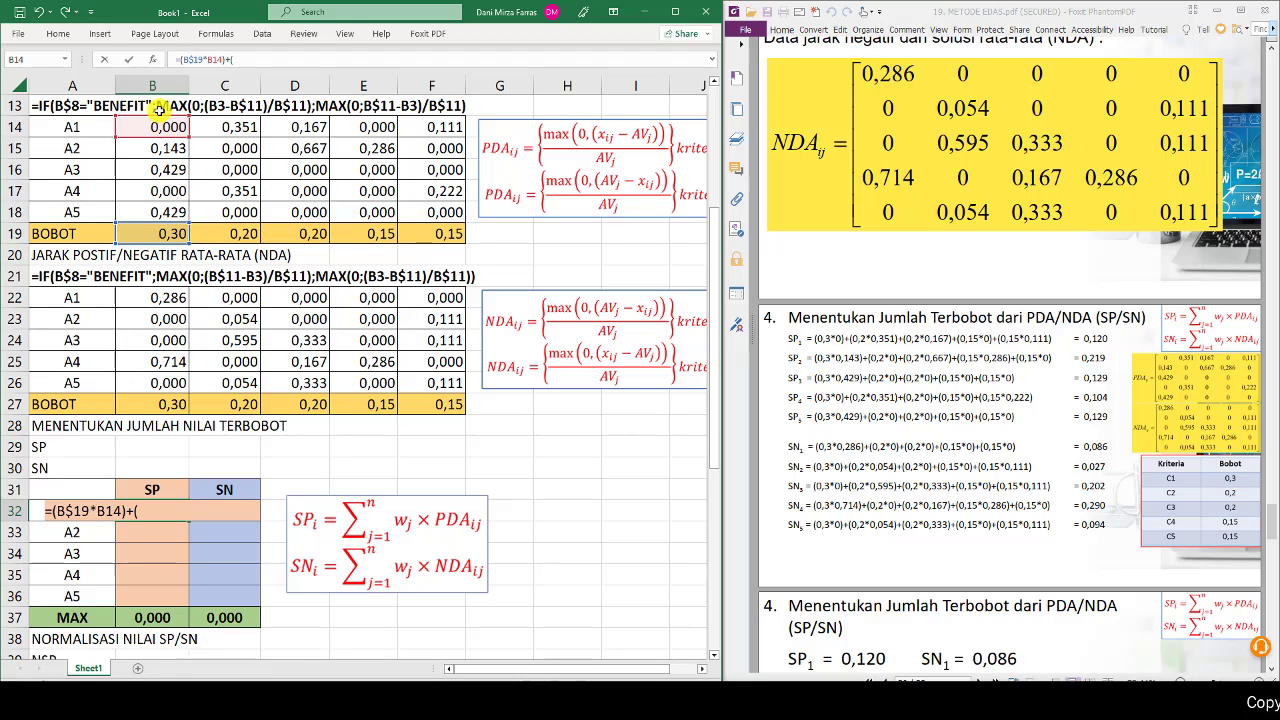
Step: Make the first weight reference absolute as $B$19 and add the term ($C$19*C14) to the B32 formula
{"action": "left_click", "coordinate": [172, 238]}
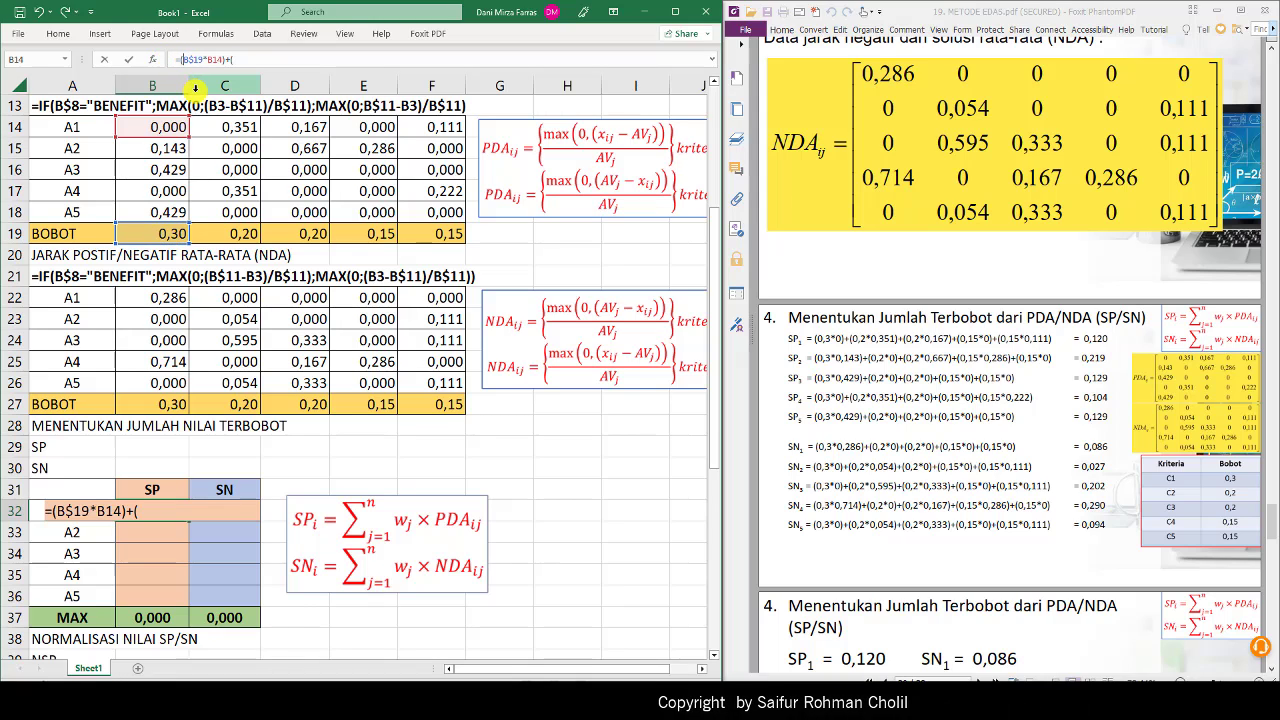
{"action": "type", "text": "$"}
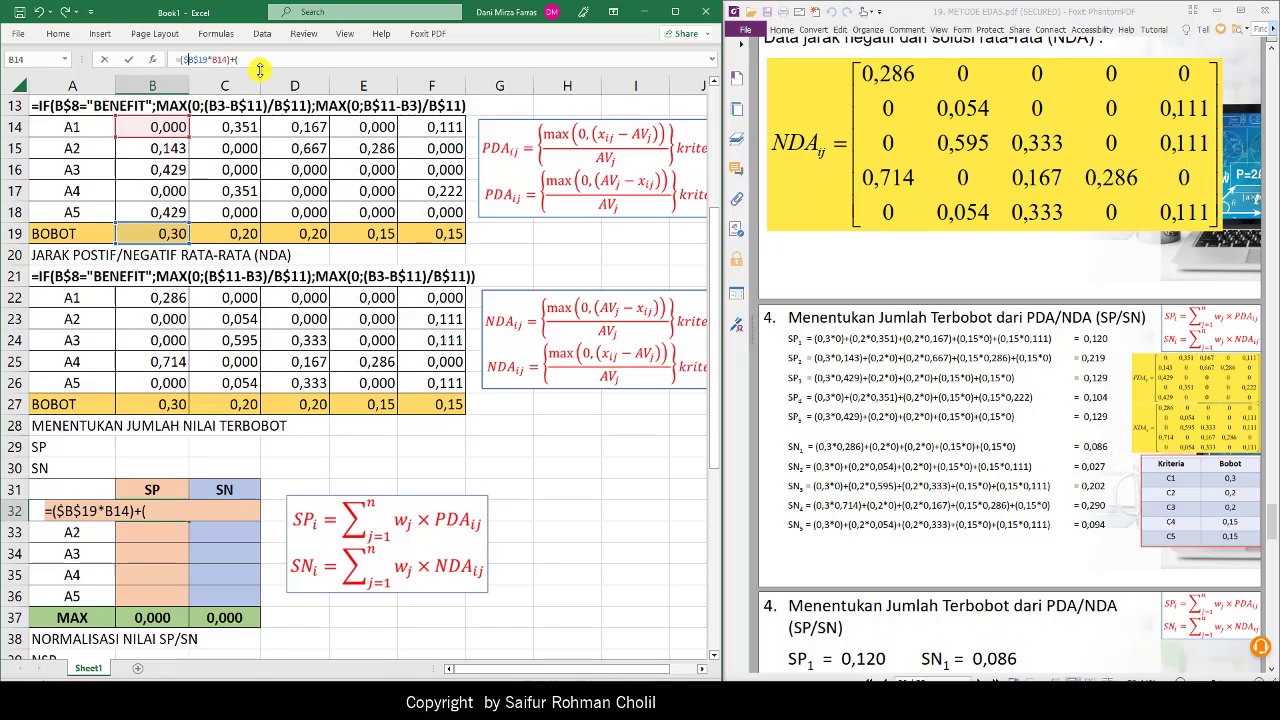
{"action": "left_click", "coordinate": [253, 60]}
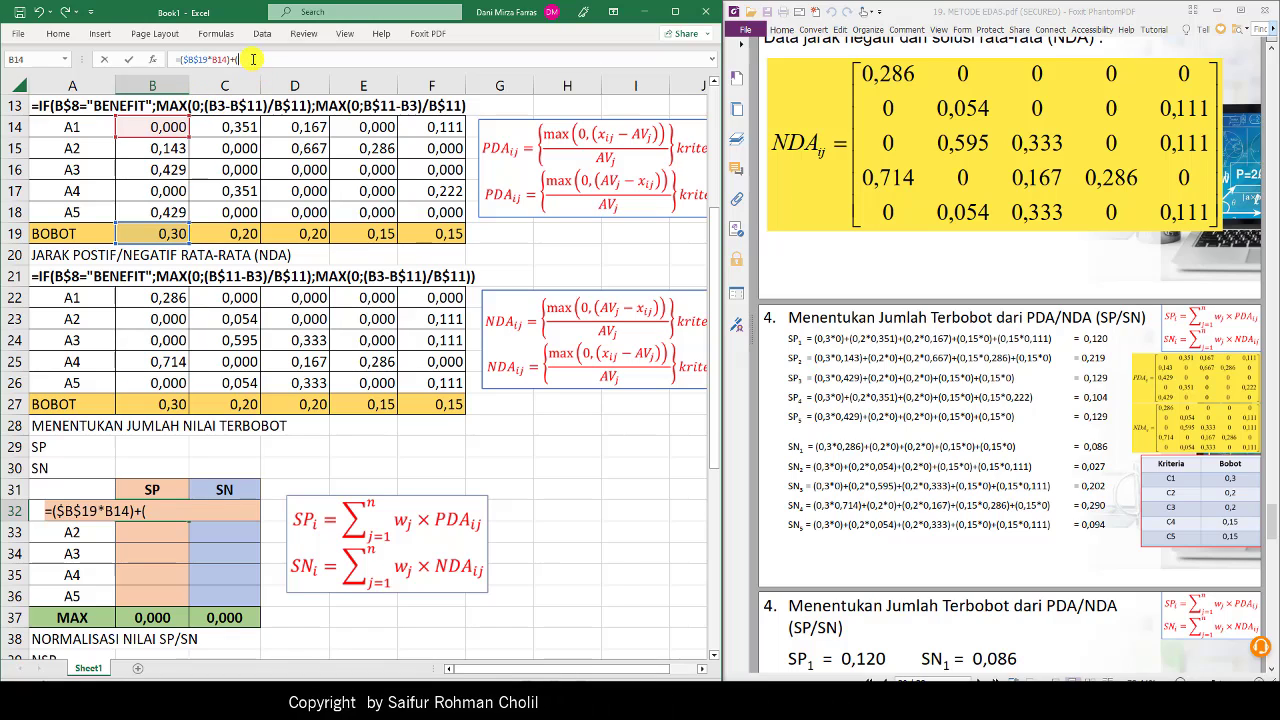
{"action": "left_click", "coordinate": [219, 236]}
{"action": "key", "text": "F4"}
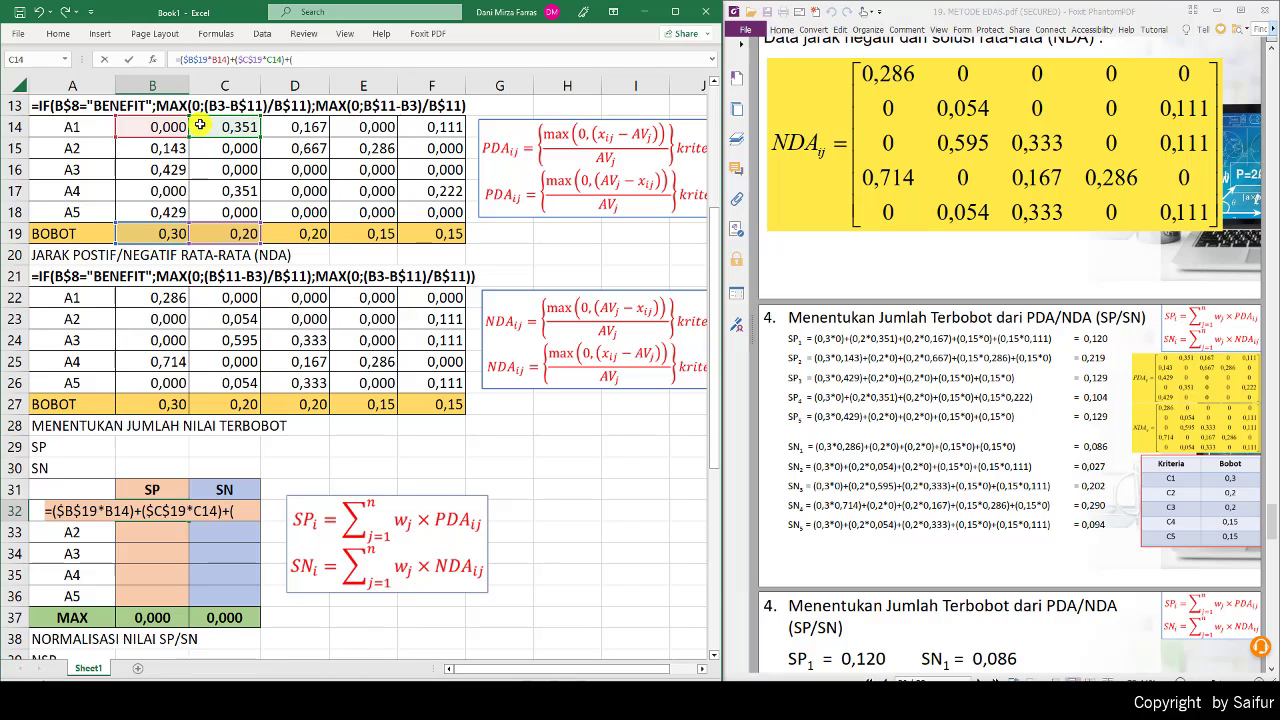
Step: Add the third and fourth criteria terms ($D$19*D14) and ($E$19*E14) to the B32 formula
{"action": "left_click", "coordinate": [294, 231]}
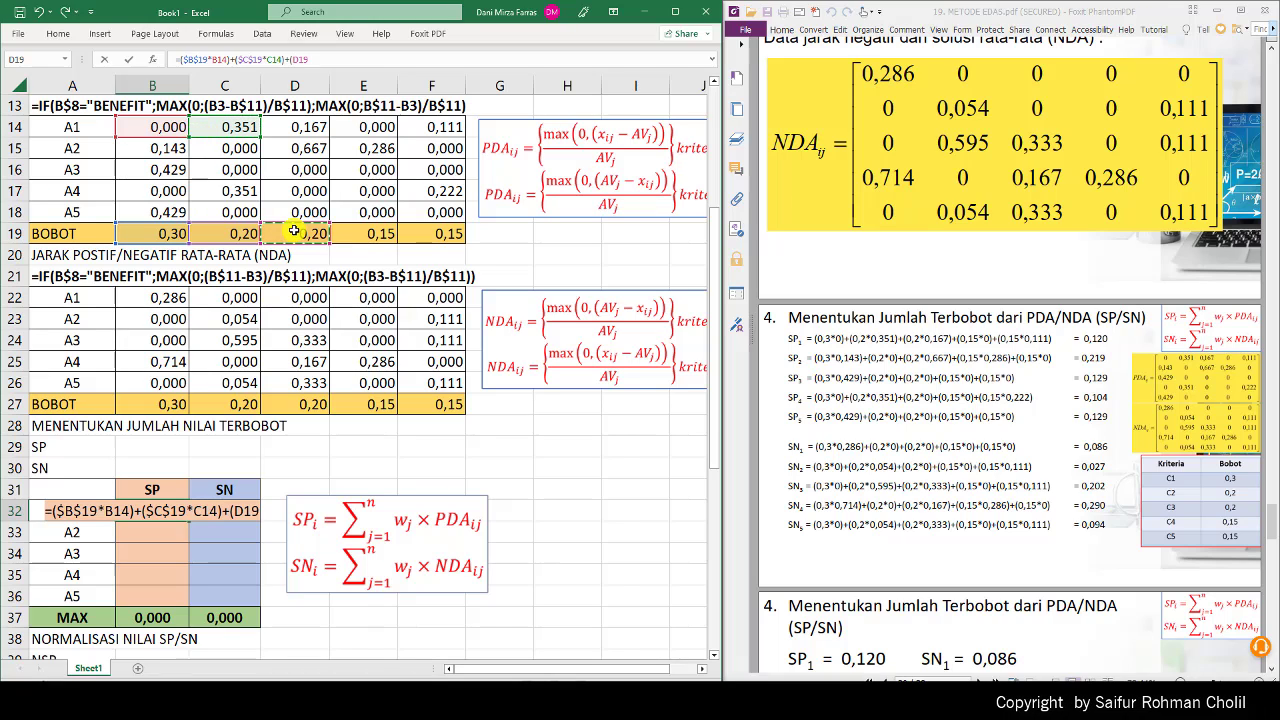
{"action": "key", "text": "F4"}
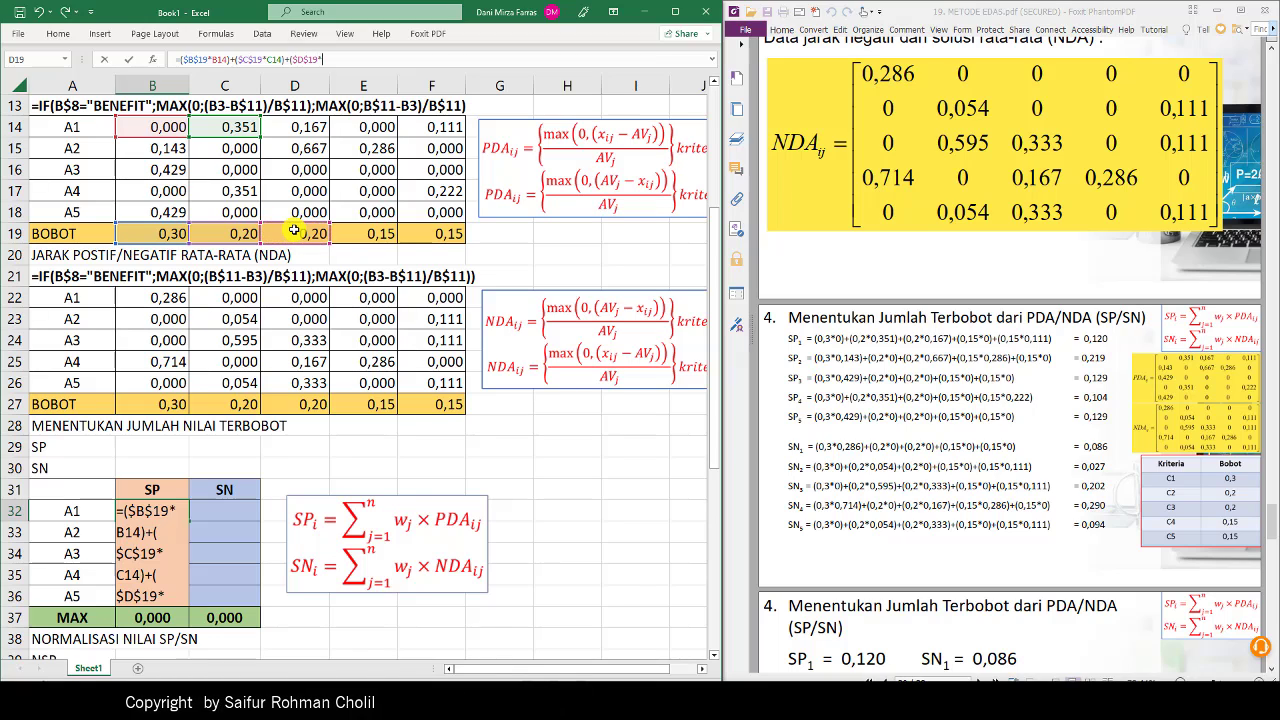
{"action": "type", "text": "*"}
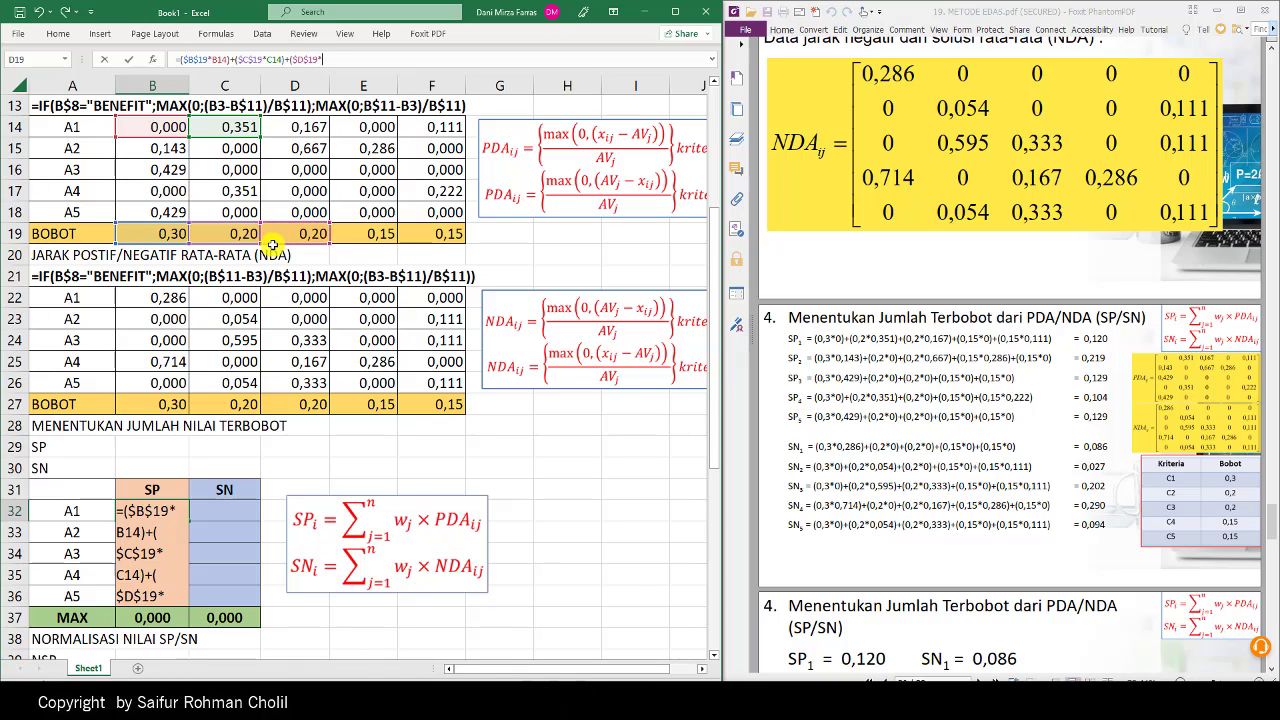
{"action": "left_click", "coordinate": [310, 127]}
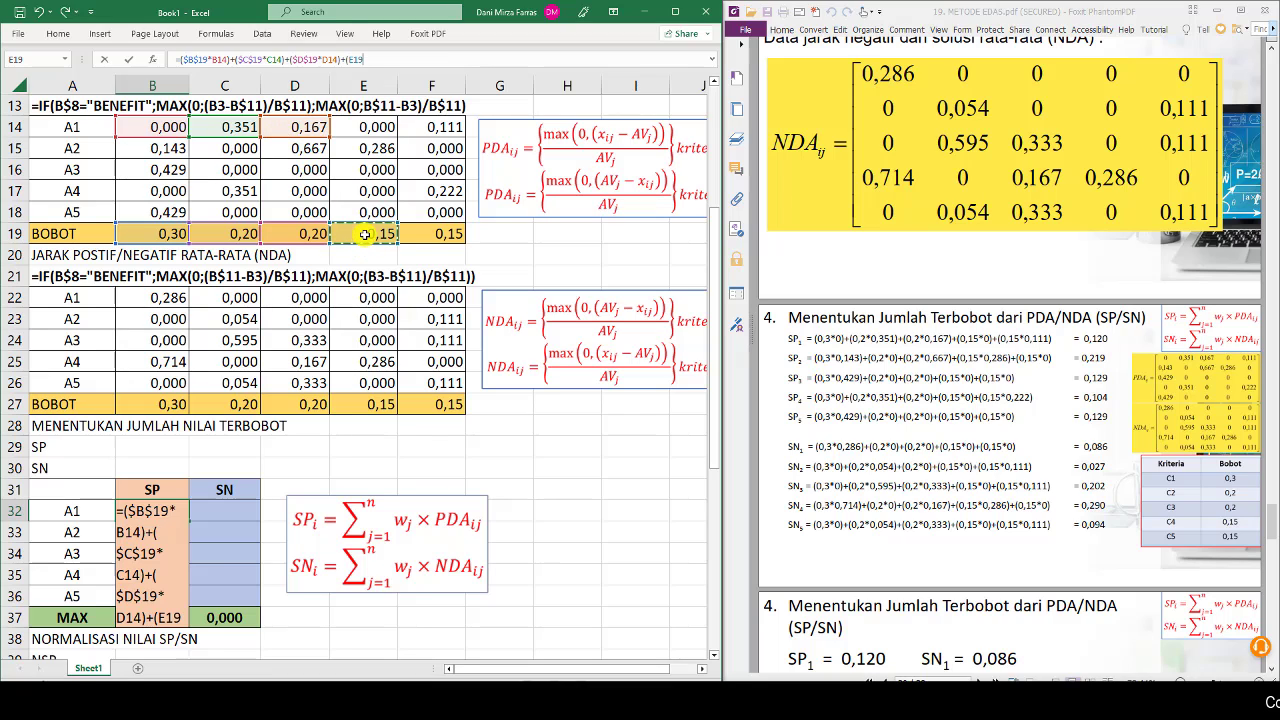
{"action": "key", "text": "F4"}
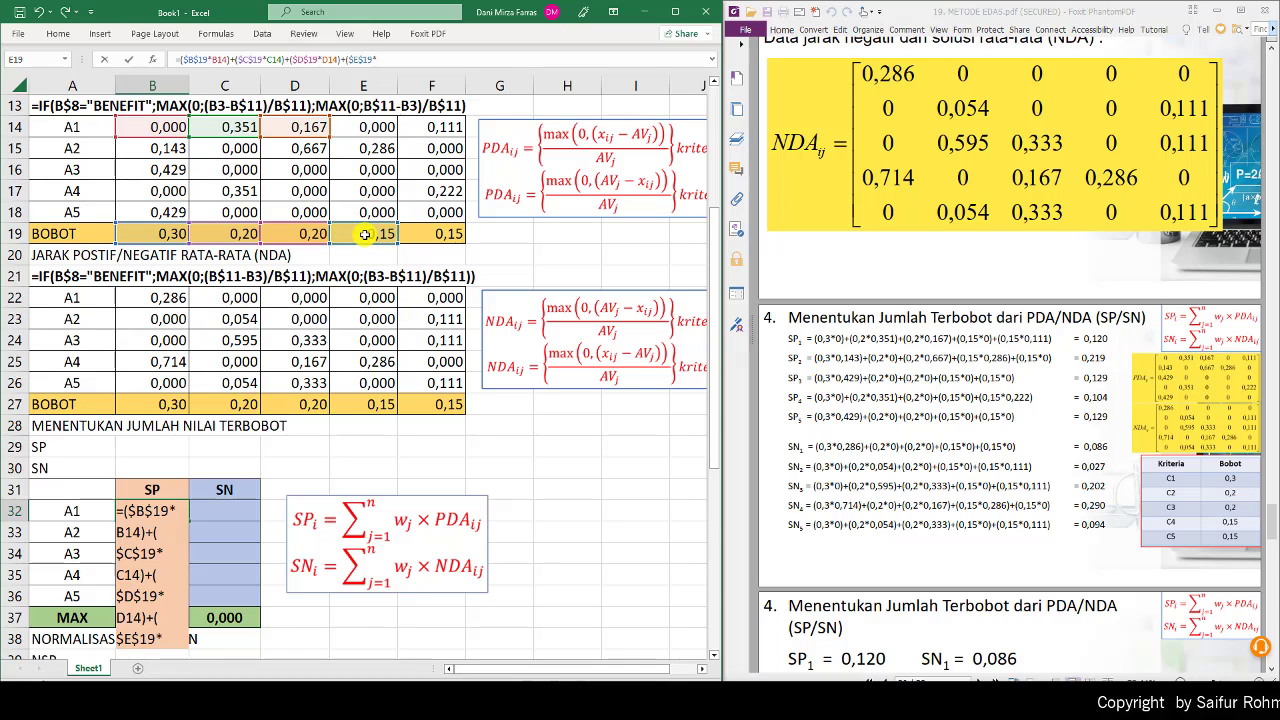
{"action": "left_click", "coordinate": [380, 127]}
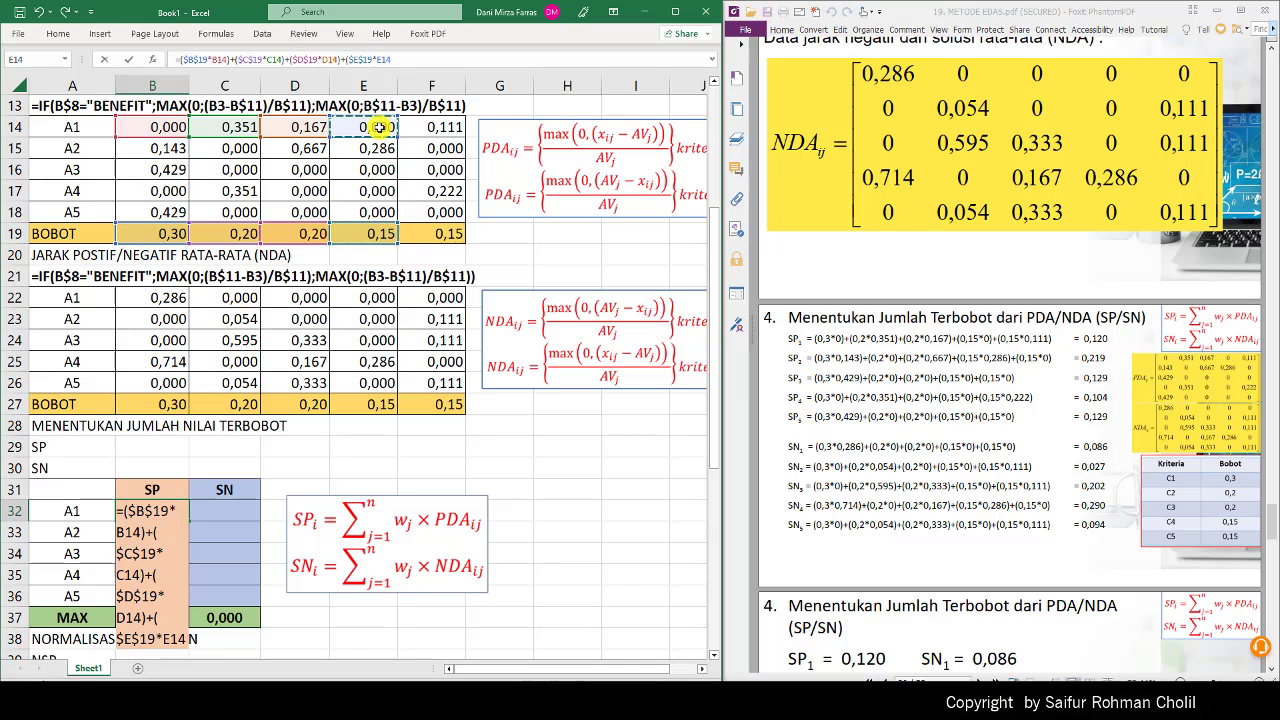
{"action": "type", "text": ")+("}
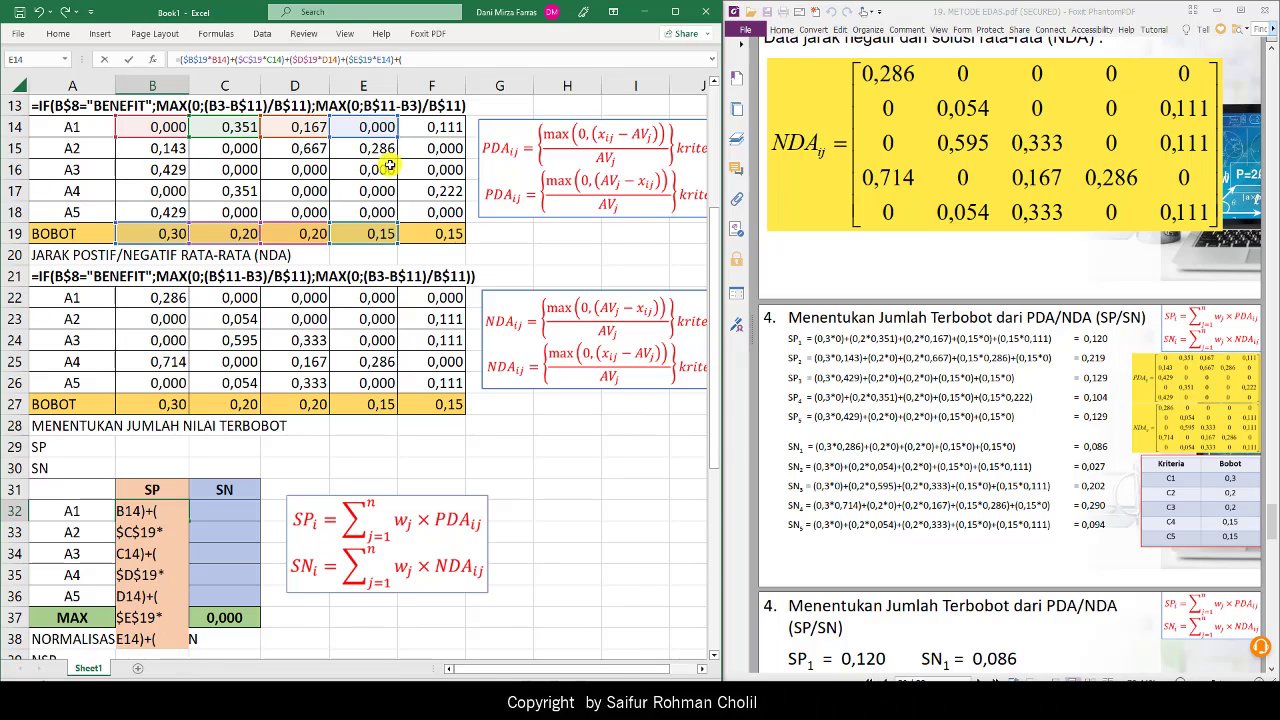
Step: Add the fifth criterion's term ($F$19*F14) to the B32 formula
{"action": "left_click", "coordinate": [428, 234]}
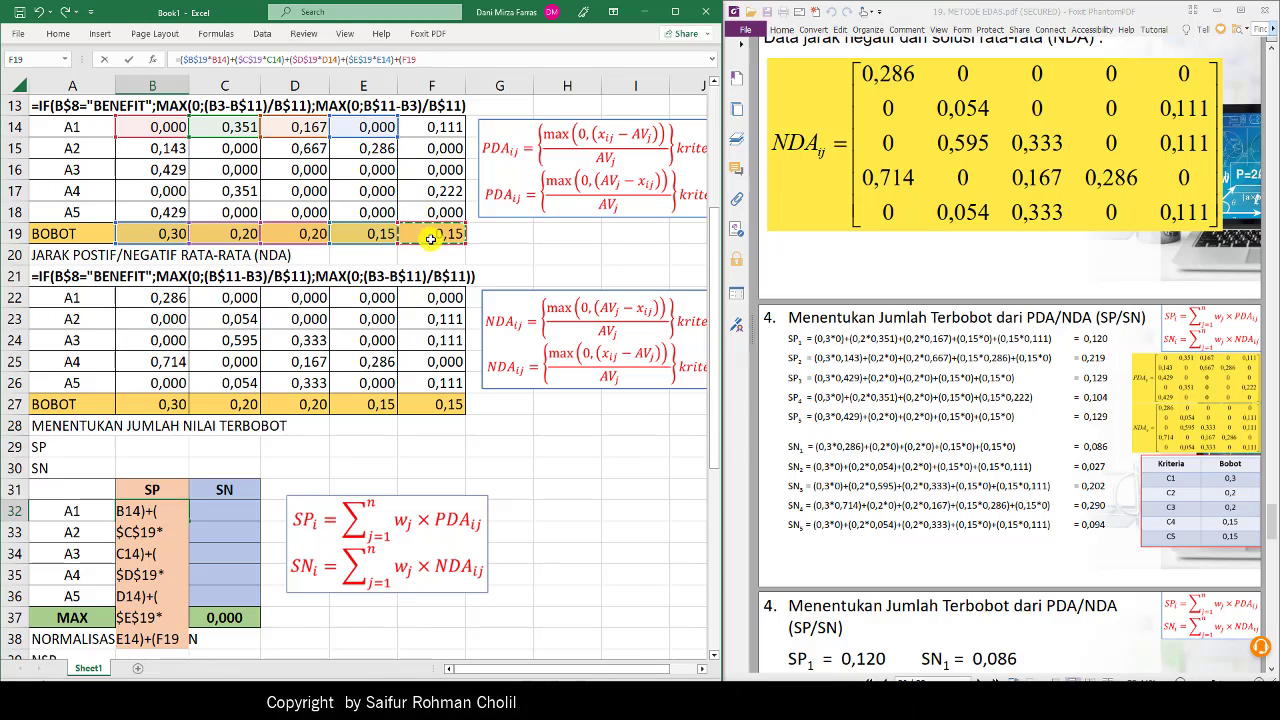
{"action": "key", "text": "F4"}
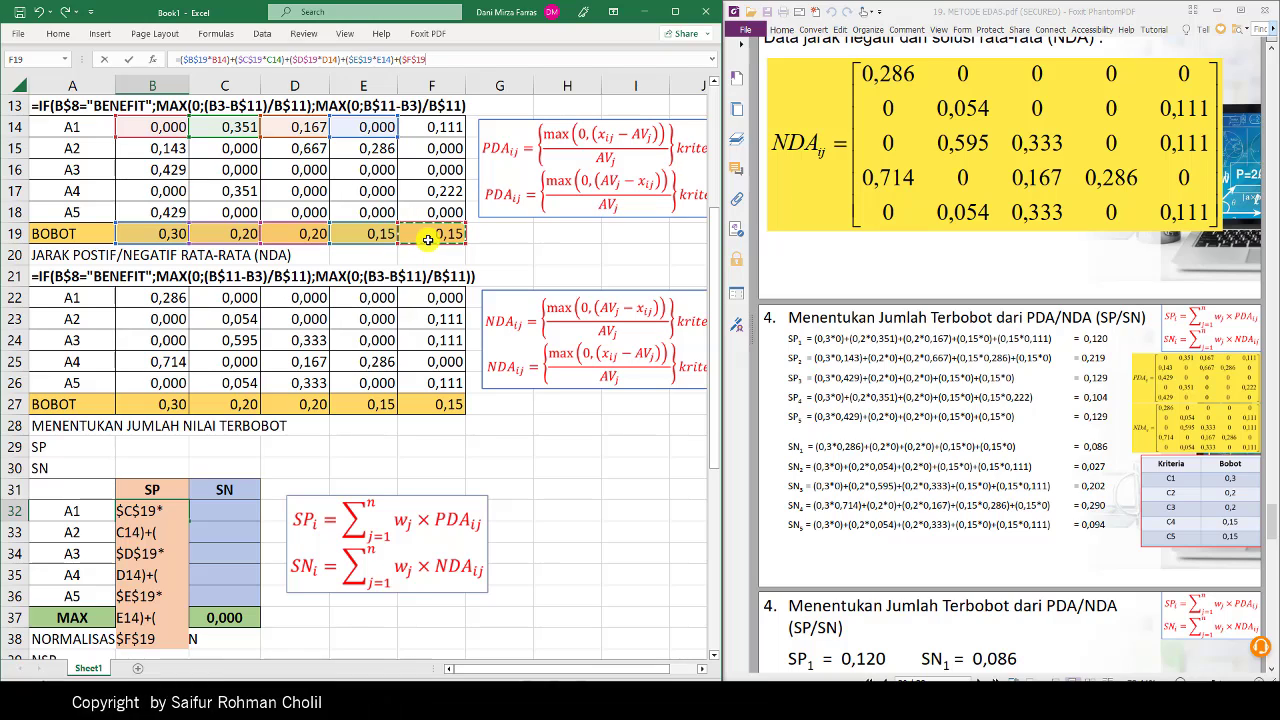
{"action": "type", "text": "*"}
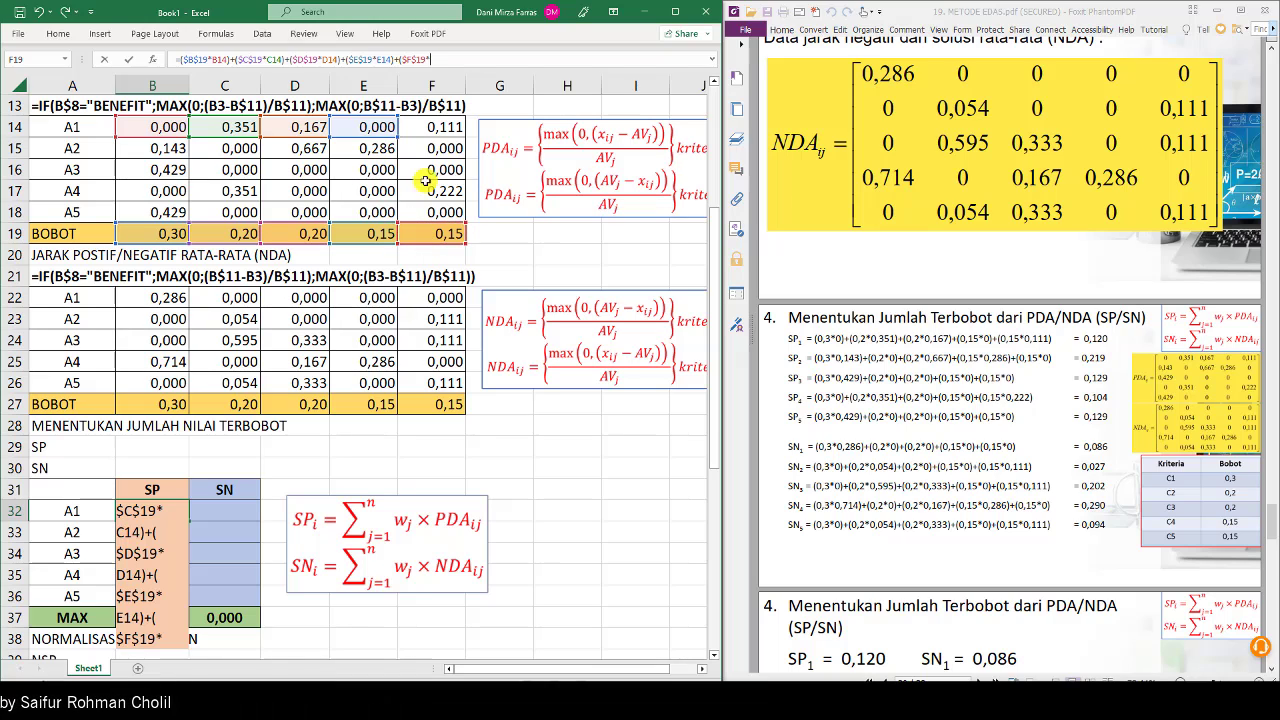
{"action": "left_click", "coordinate": [448, 126]}
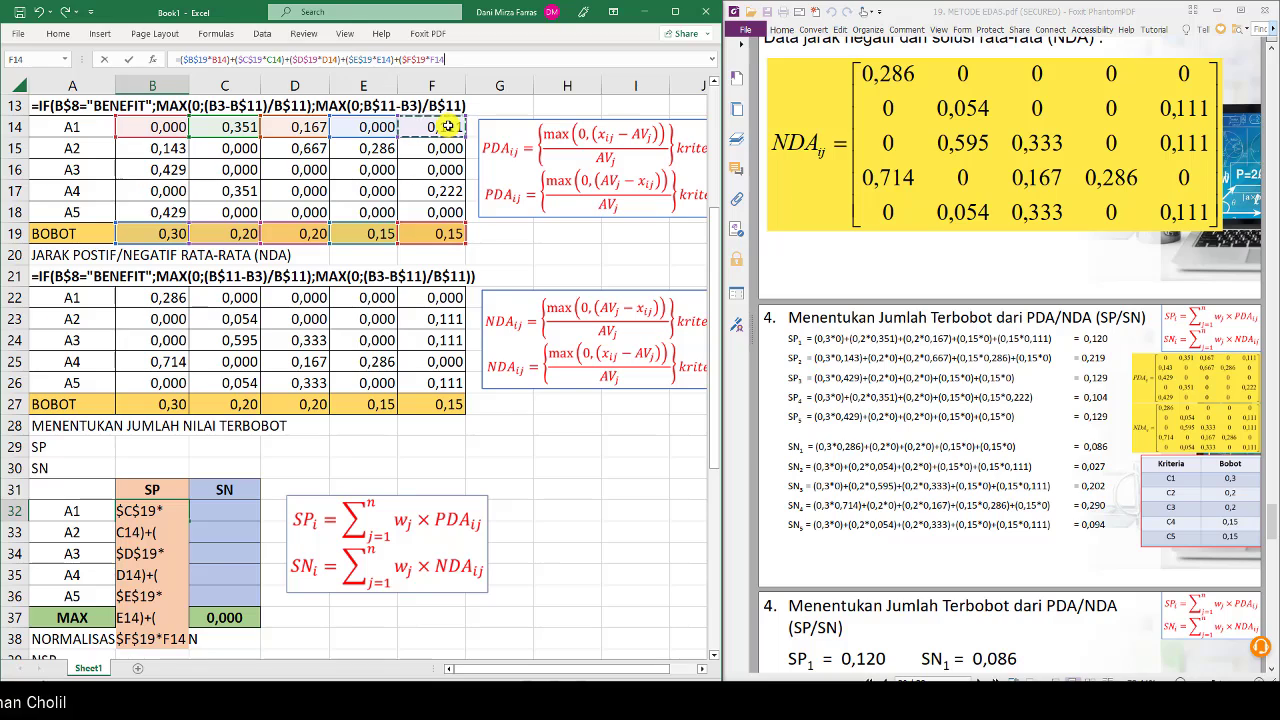
{"action": "type", "text": ")"}
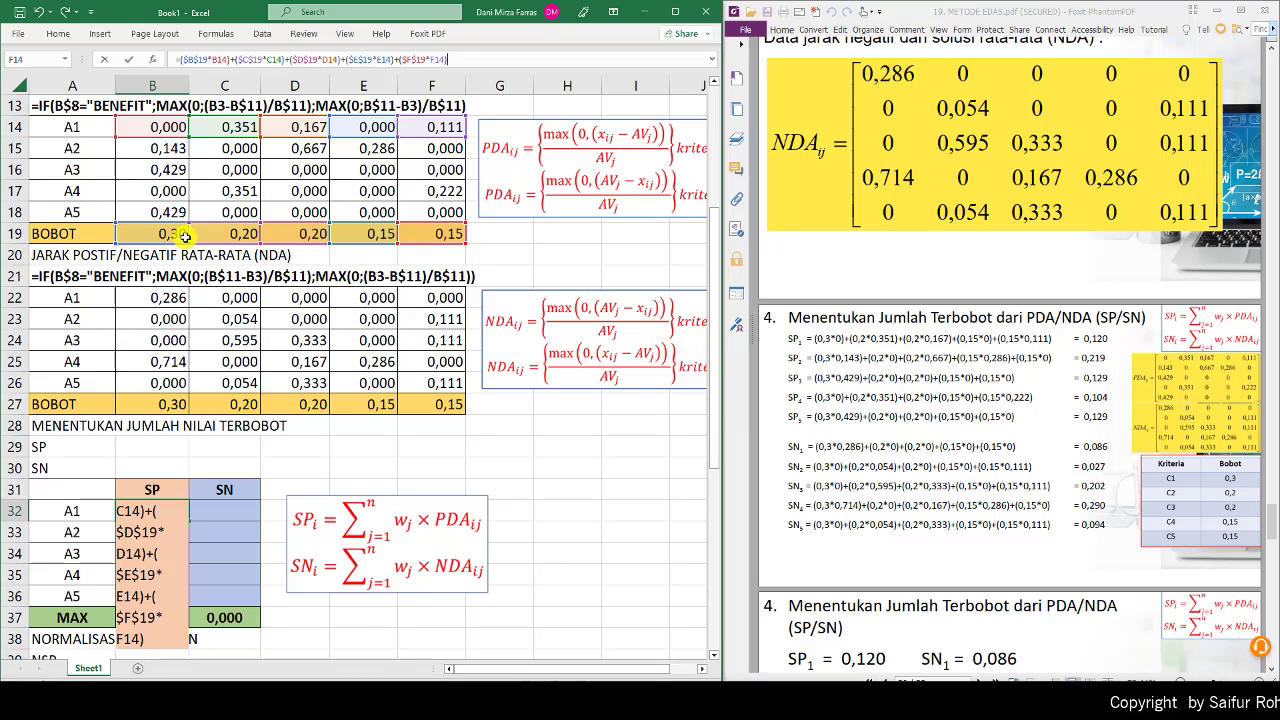
Step: Enter the SP formula in B32 and fill it down to B36
{"action": "key", "text": "Return"}
{"action": "left_click", "coordinate": [176, 518]}
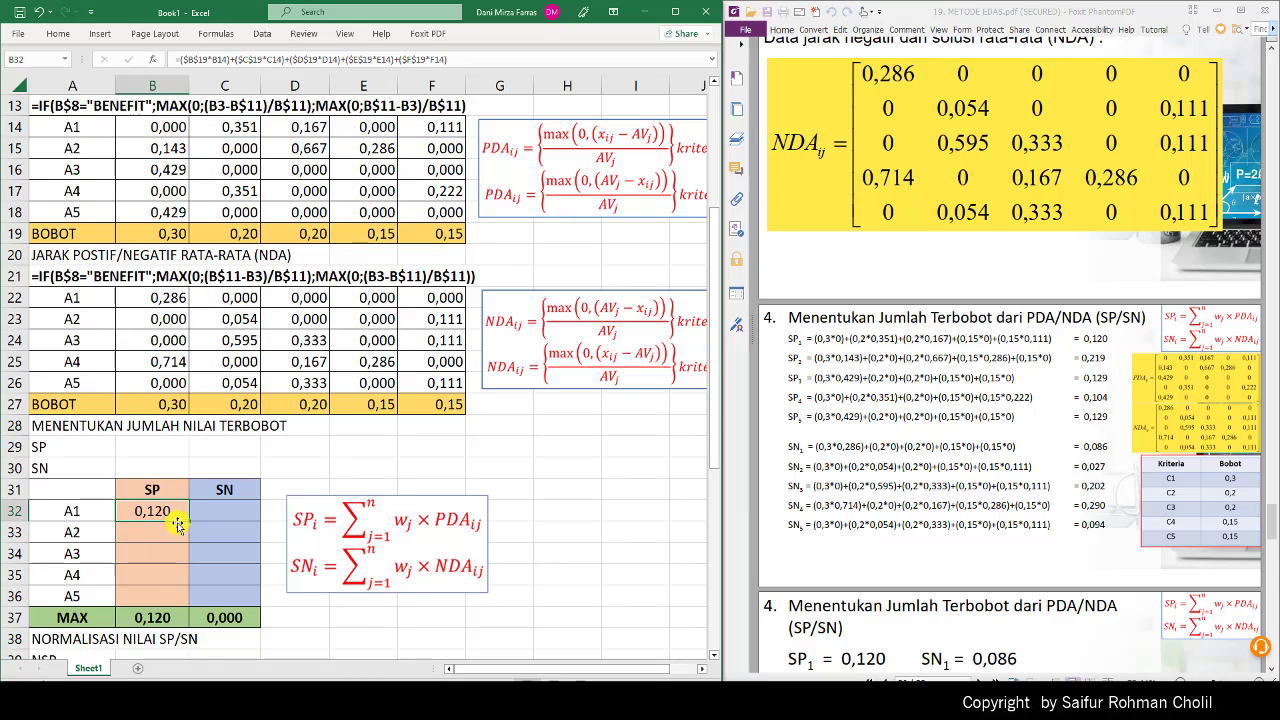
{"action": "left_click_drag", "start_coordinate": [188, 521], "coordinate": [187, 604]}
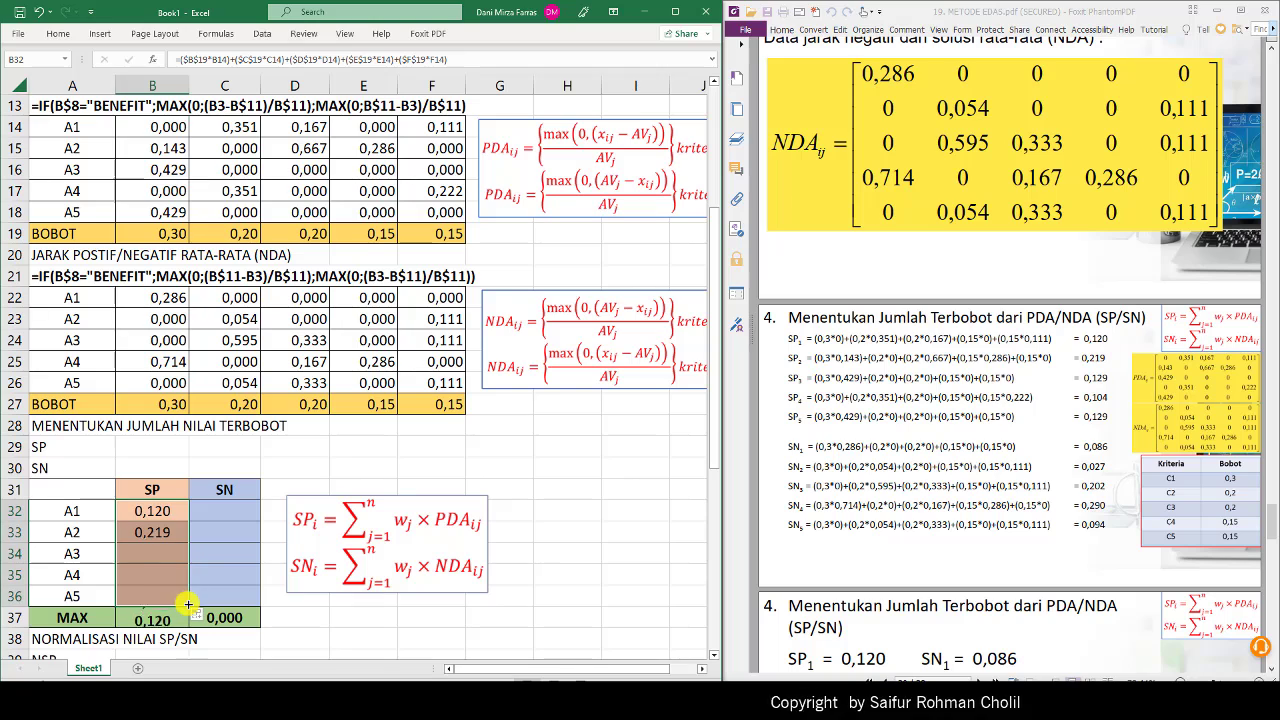
Step: Copy the formula of B32 and show it as text in B29 beside the SP label
{"action": "left_click", "coordinate": [165, 513]}
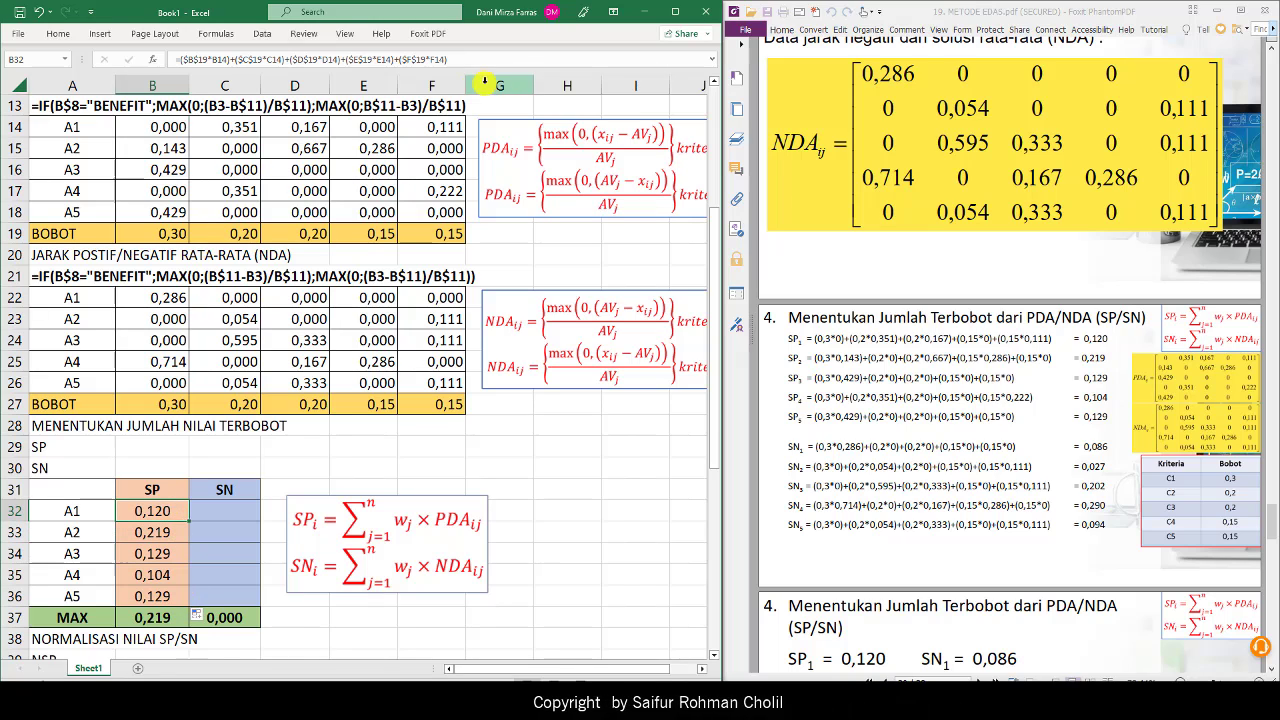
{"action": "left_click_drag", "start_coordinate": [448, 59], "coordinate": [176, 59]}
{"action": "key", "text": "ctrl+c"}
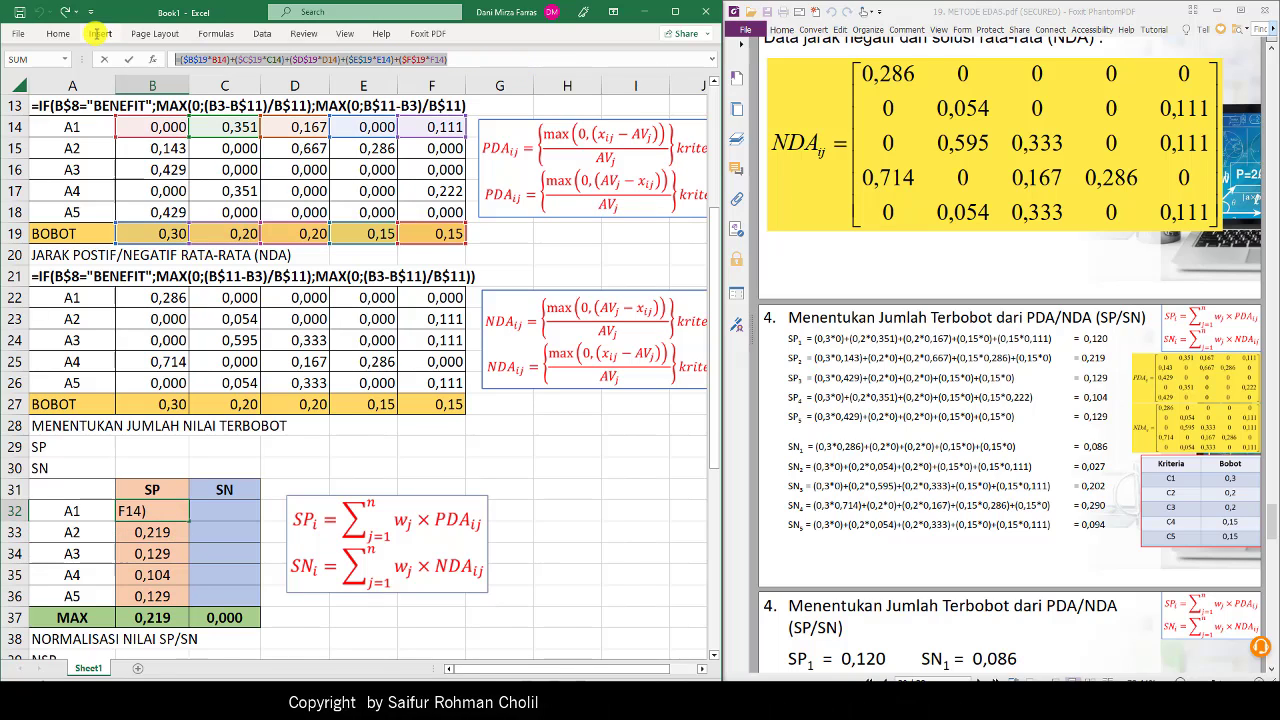
{"action": "key", "text": "Escape"}
{"action": "key", "text": "Up"}
{"action": "key", "text": "Up"}
{"action": "key", "text": "Up"}
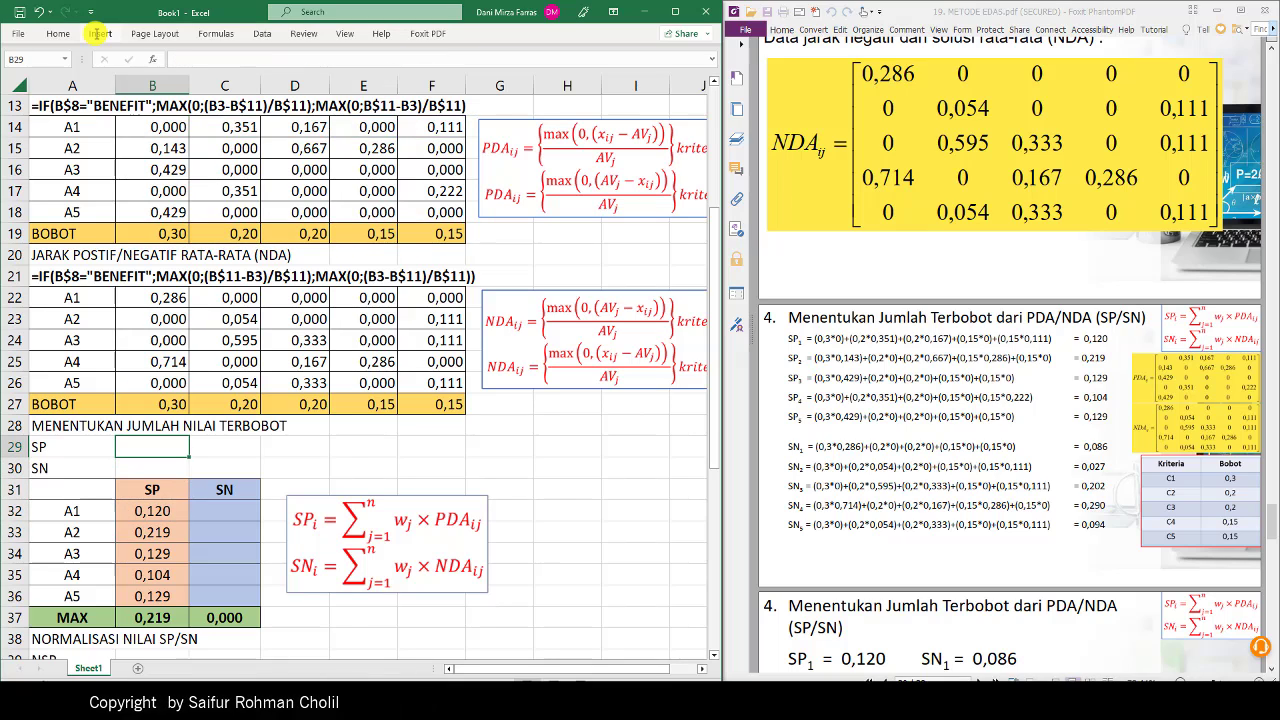
{"action": "key", "text": "ctrl+v"}
{"action": "key", "text": "Return"}
{"action": "key", "text": "Return"}
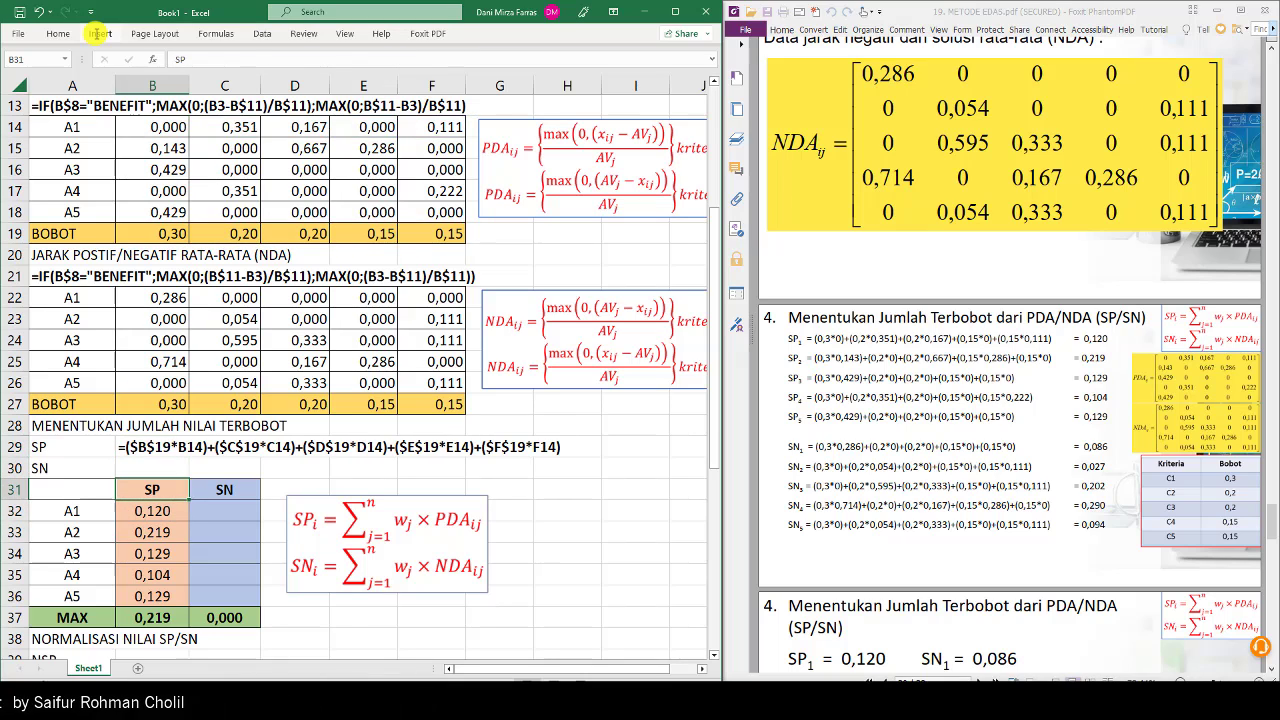
{"action": "key", "text": "Return"}
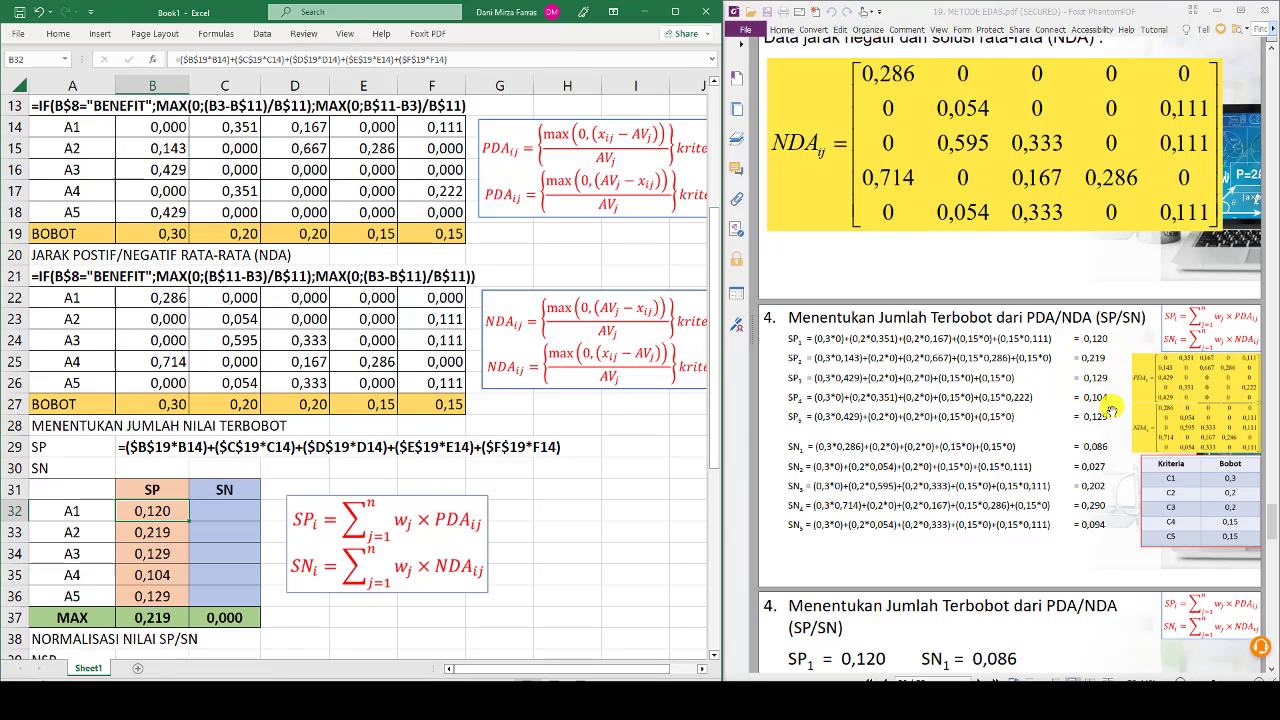
Step: Start the SN formula in C32 with the first two criteria terms ($B$27*B22) and ($C$27*C22)
{"action": "left_click", "coordinate": [221, 506]}
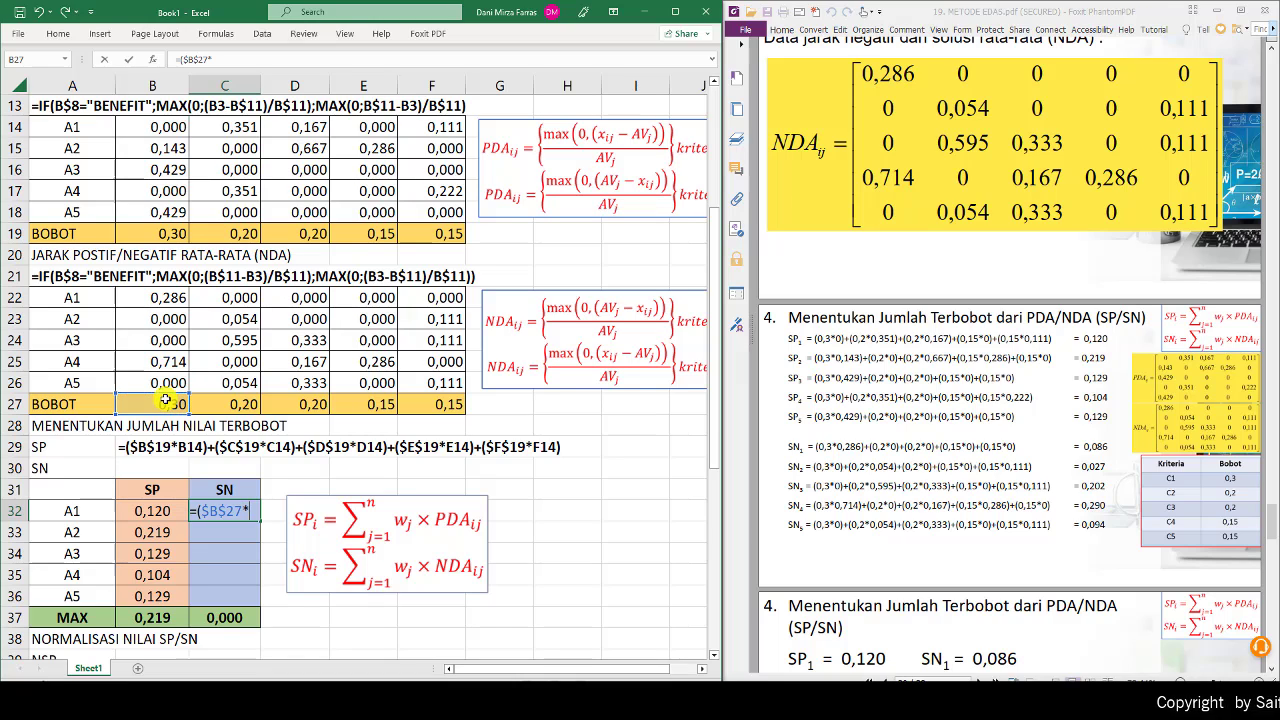
{"action": "left_click", "coordinate": [160, 297]}
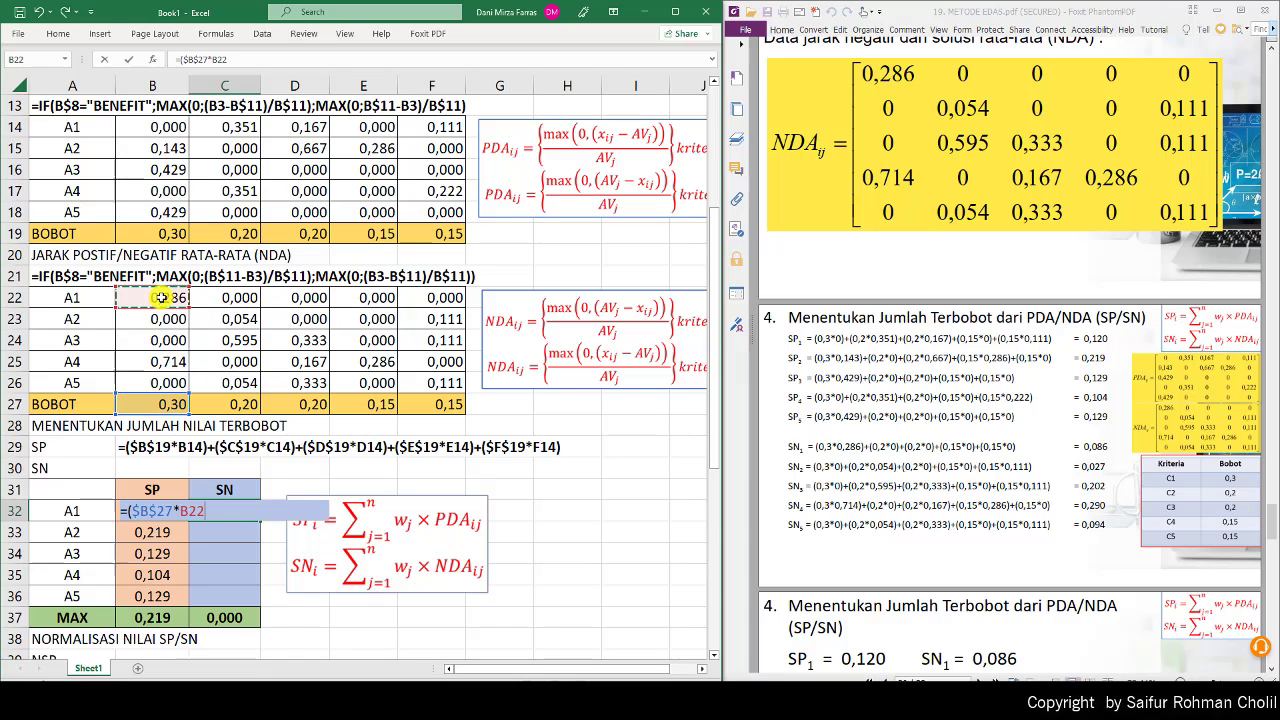
{"action": "type", "text": ")"}
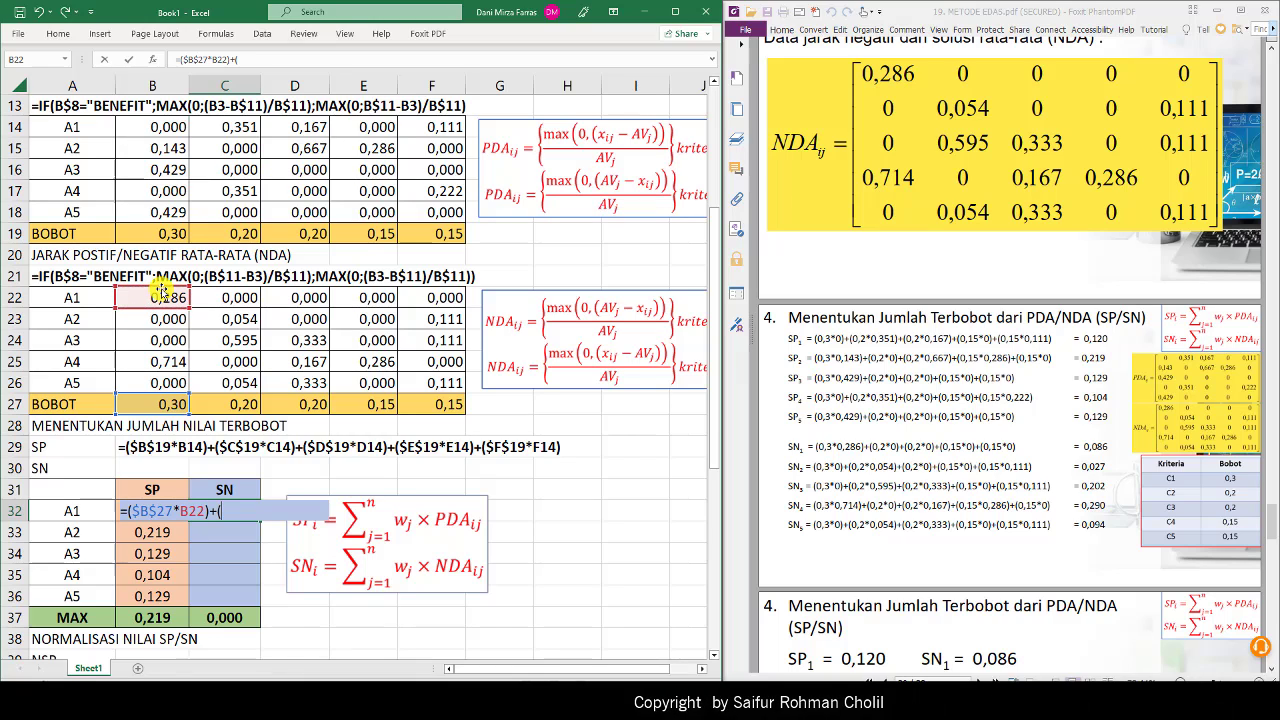
{"action": "type", "text": "+("}
{"action": "left_click", "coordinate": [233, 404]}
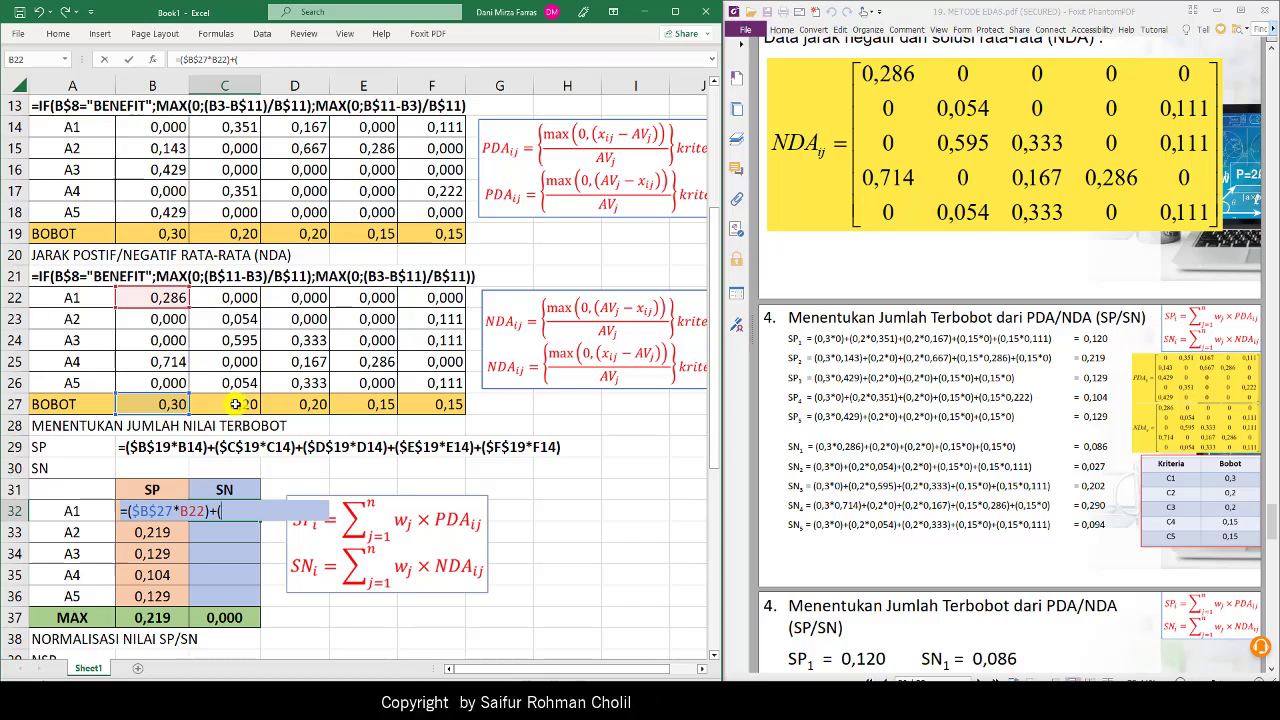
{"action": "key", "text": "F4"}
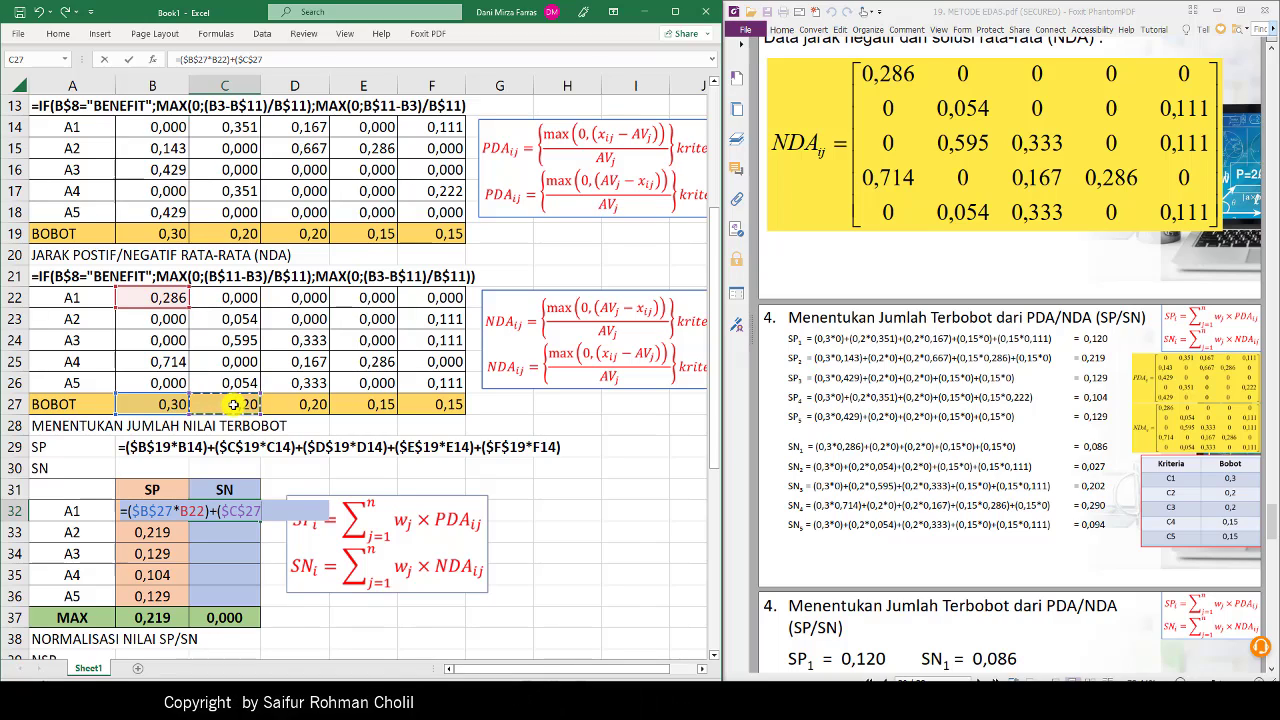
{"action": "type", "text": "*"}
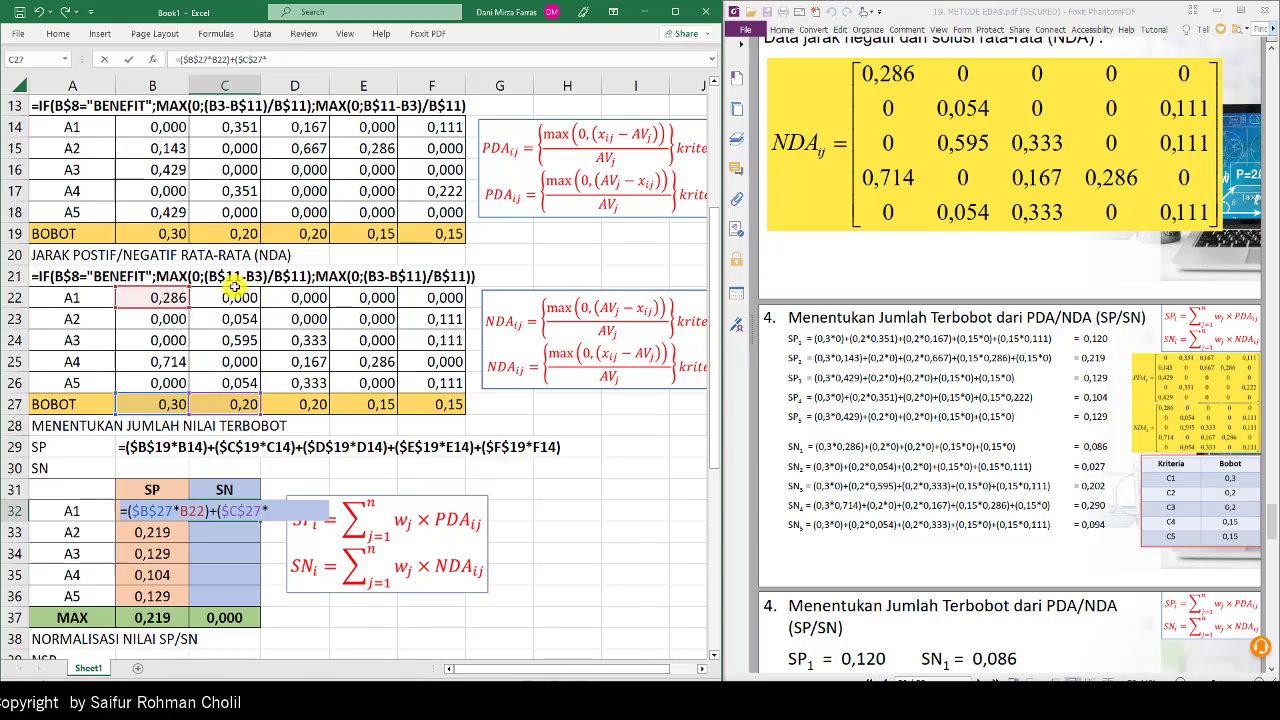
{"action": "left_click", "coordinate": [227, 298]}
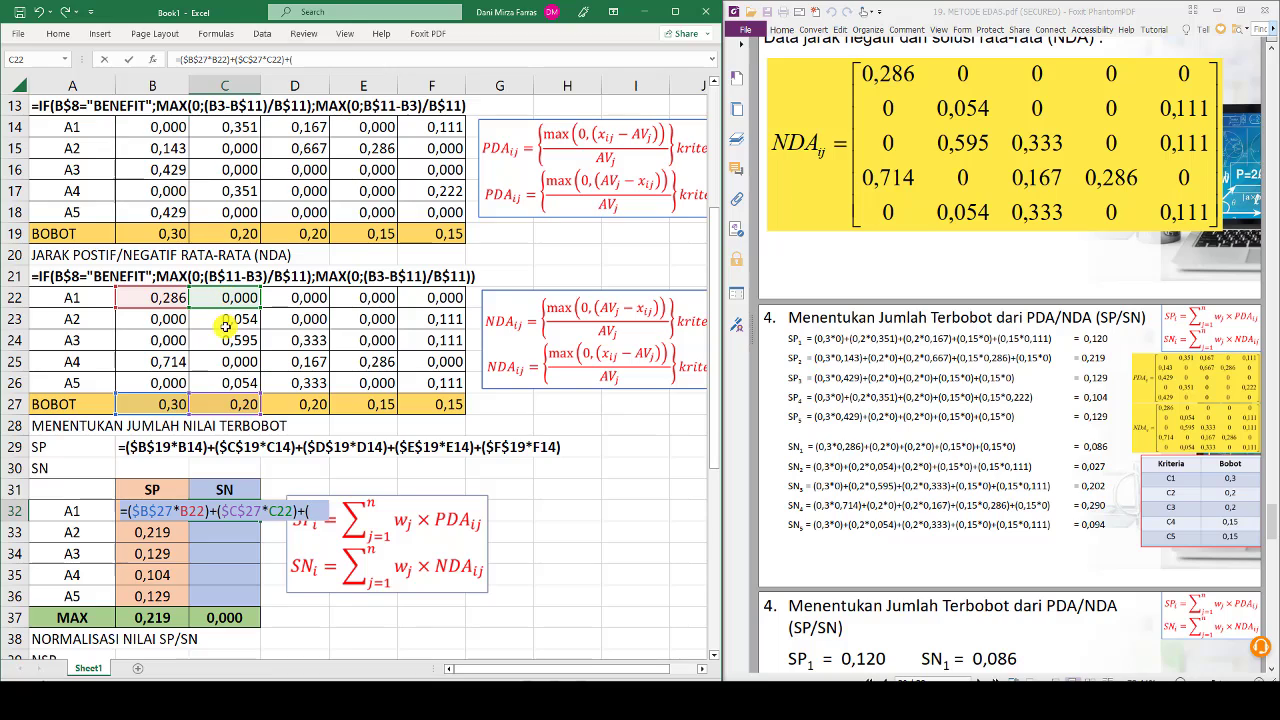
{"action": "type", "text": ")+("}
Step: Add the third and fourth criteria terms ($D$27*D22) and ($E$27*E22) to the C32 formula
{"action": "left_click", "coordinate": [309, 405]}
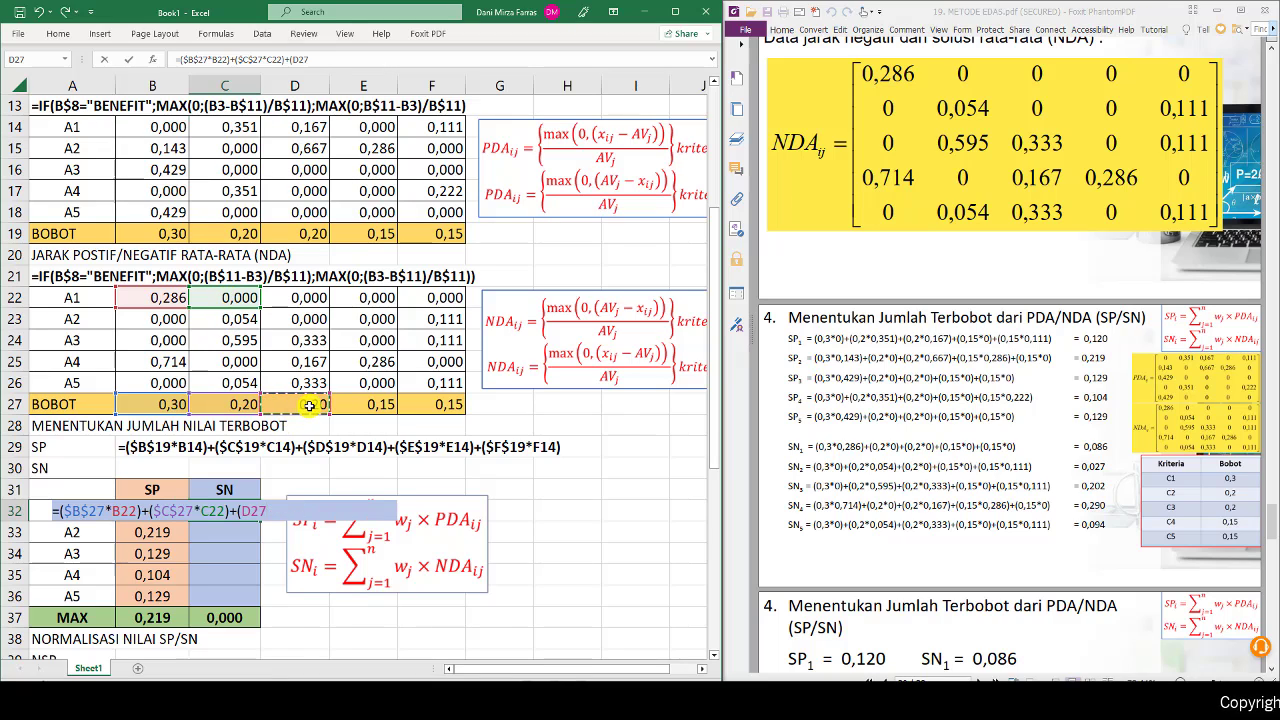
{"action": "key", "text": "F4"}
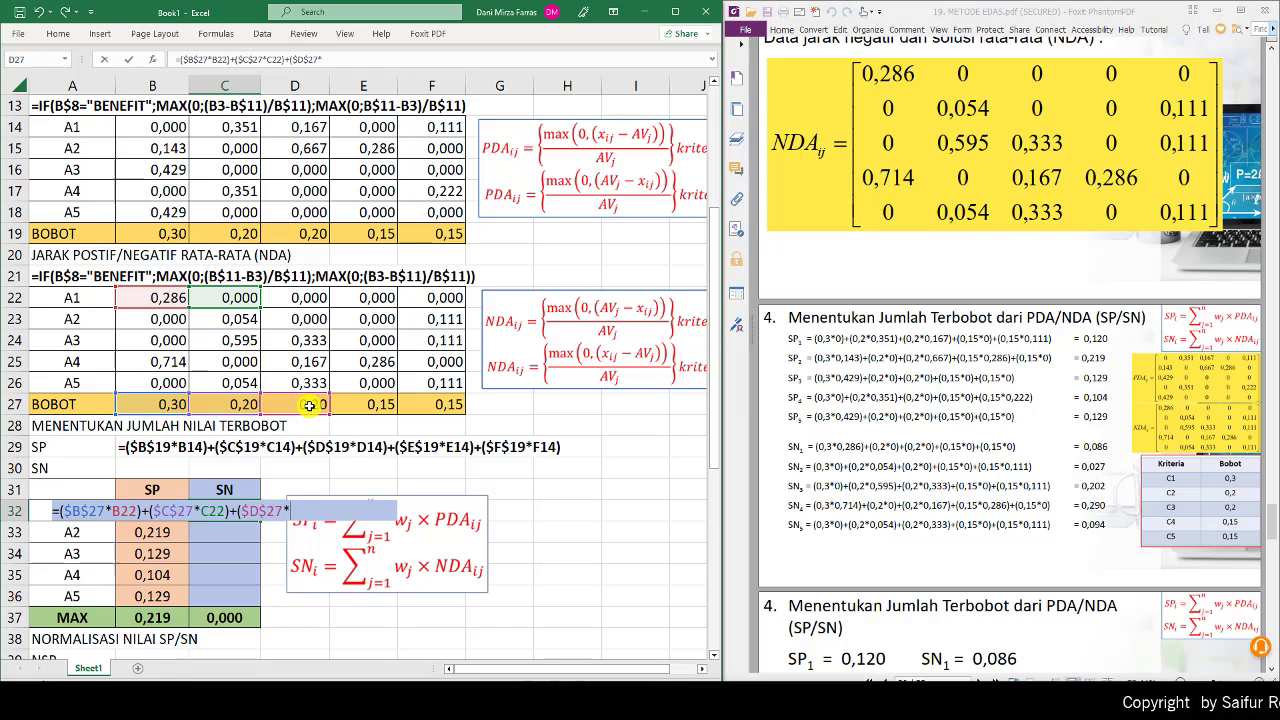
{"action": "type", "text": "*"}
{"action": "left_click", "coordinate": [299, 299]}
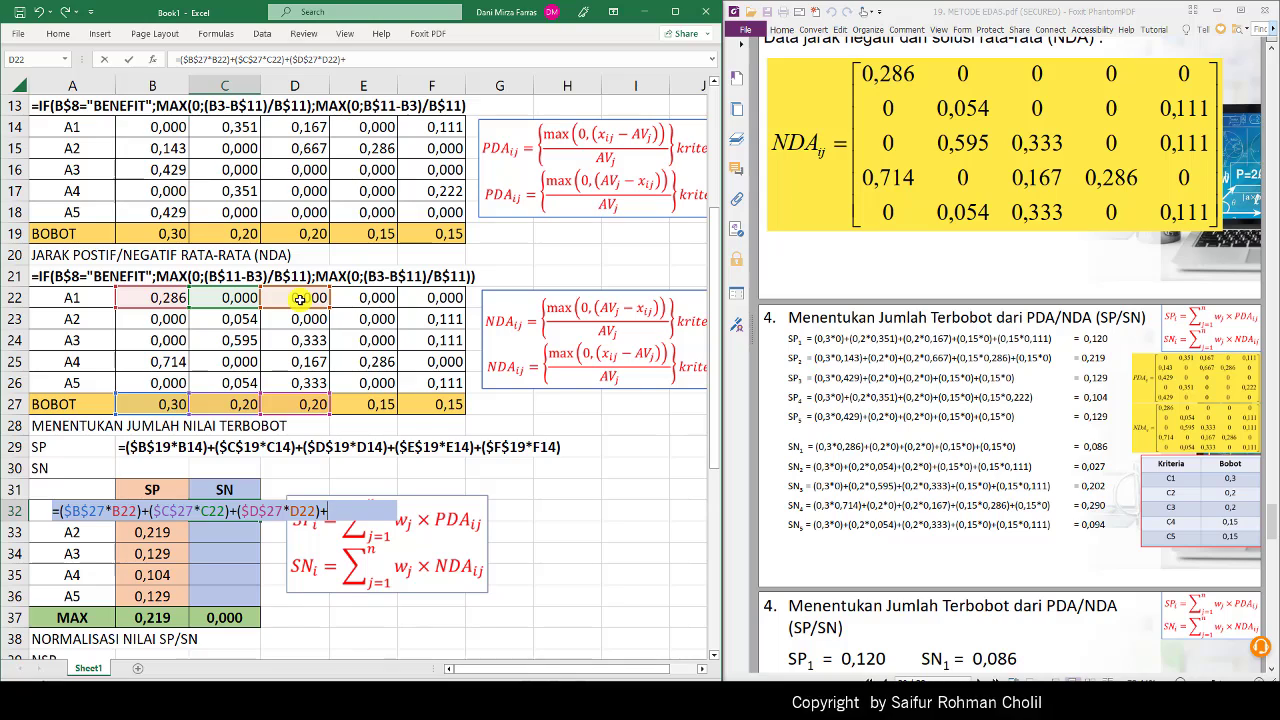
{"action": "type", "text": ")+("}
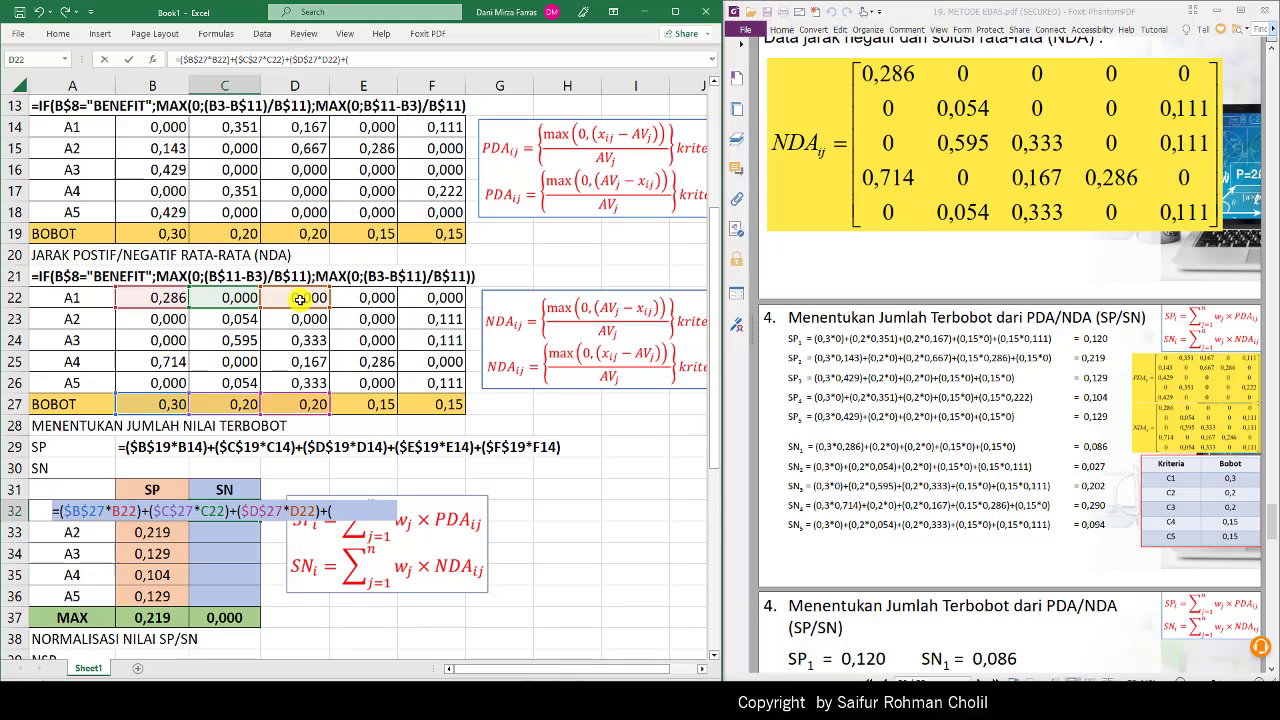
{"action": "left_click", "coordinate": [367, 404]}
{"action": "key", "text": "F4"}
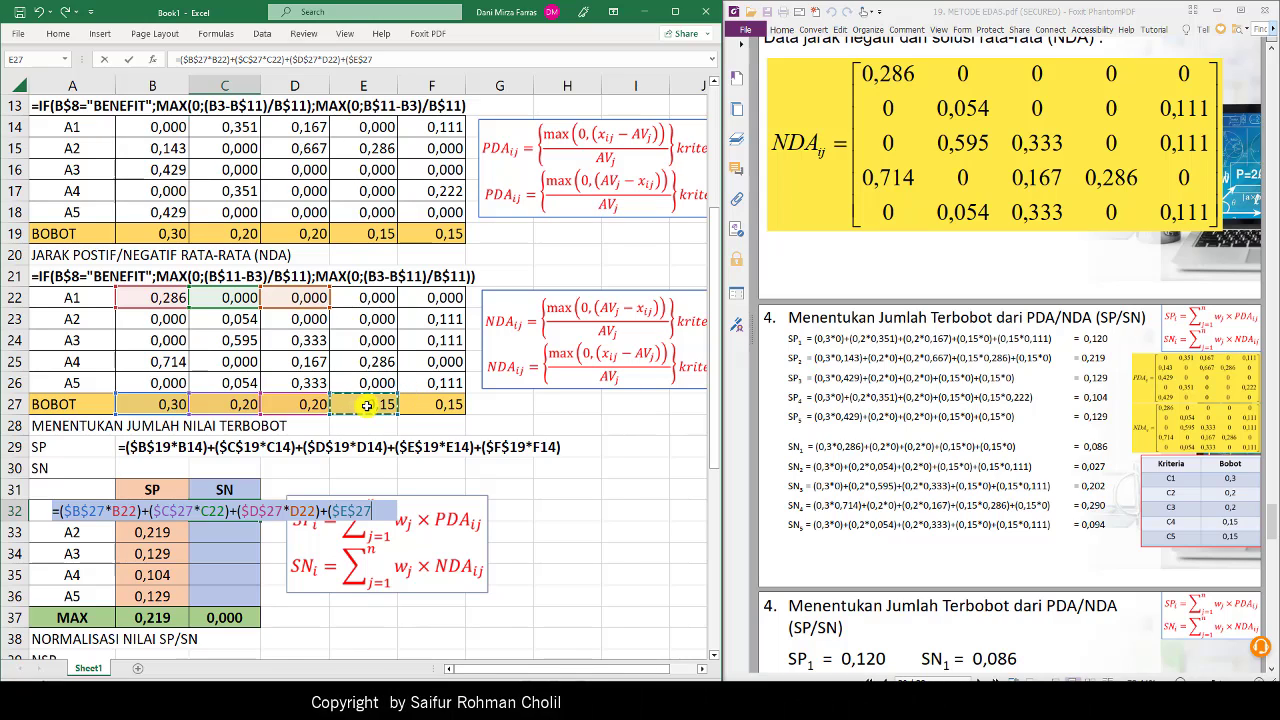
{"action": "type", "text": "*"}
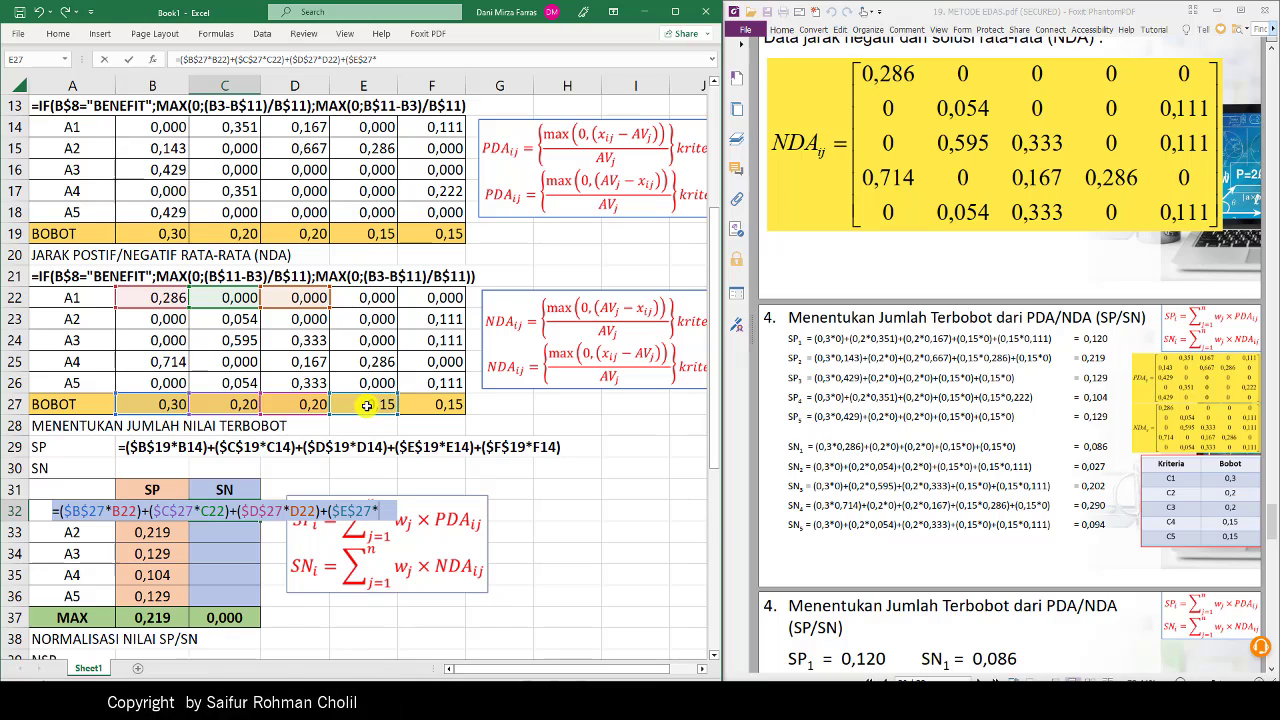
{"action": "left_click", "coordinate": [375, 297]}
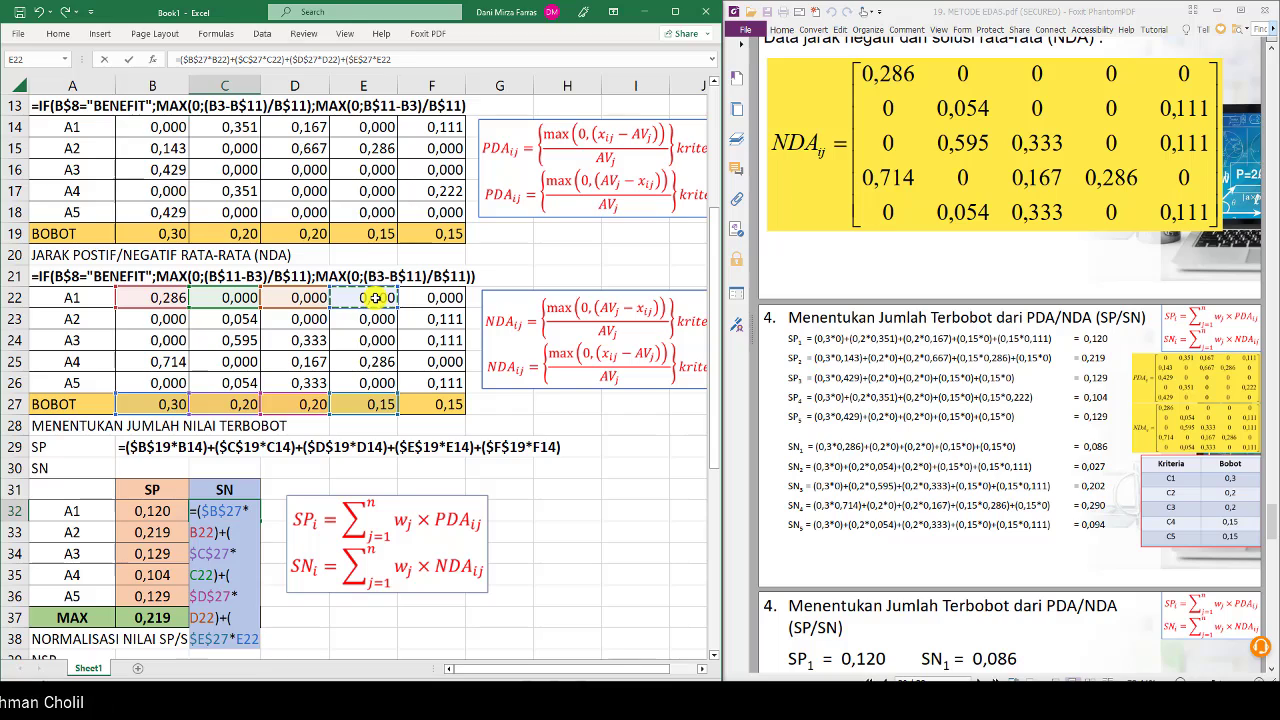
Step: Complete the C32 formula with the fifth criterion's term ($F$27*F22) and fill it down to C36
{"action": "type", "text": ")+(F27"}
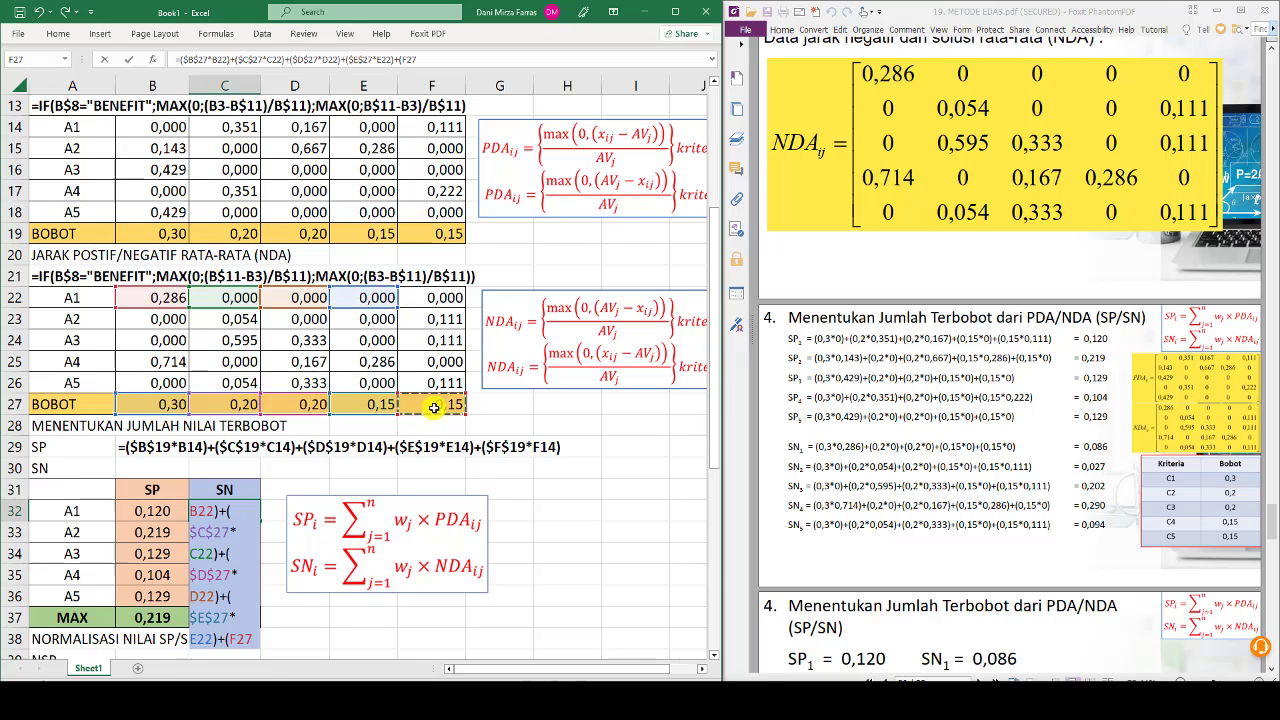
{"action": "key", "text": "F4"}
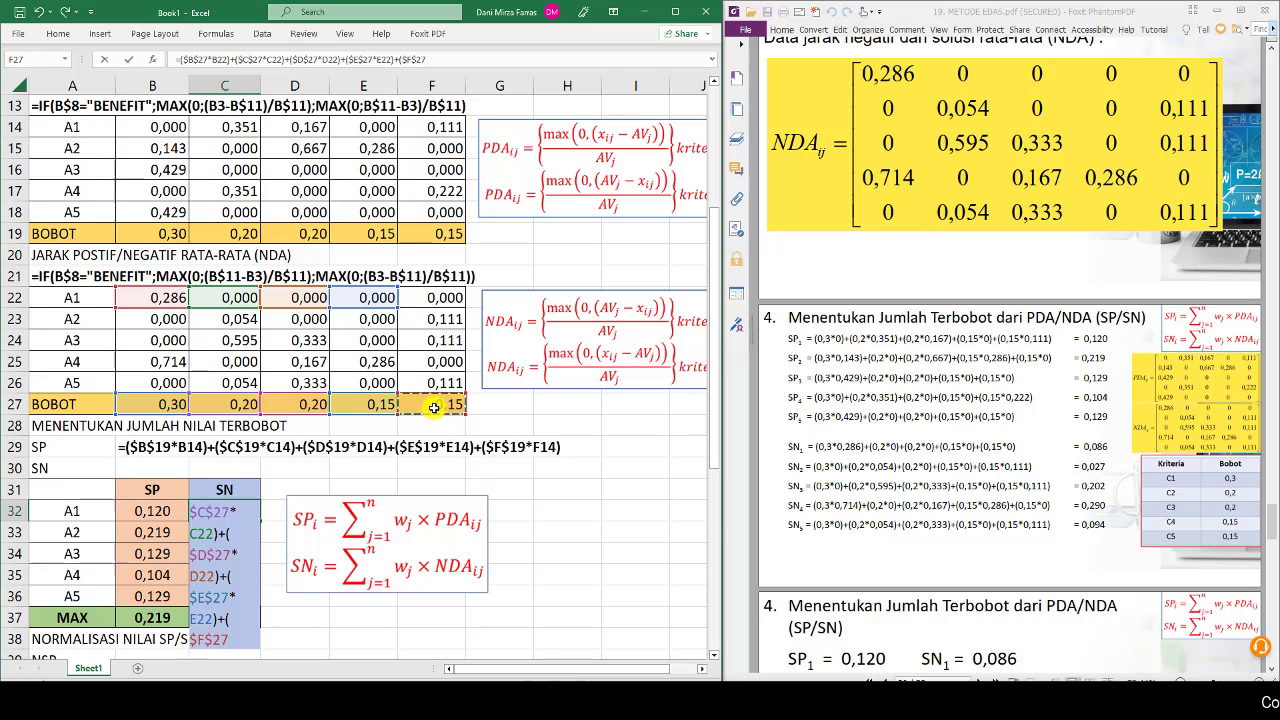
{"action": "type", "text": "*"}
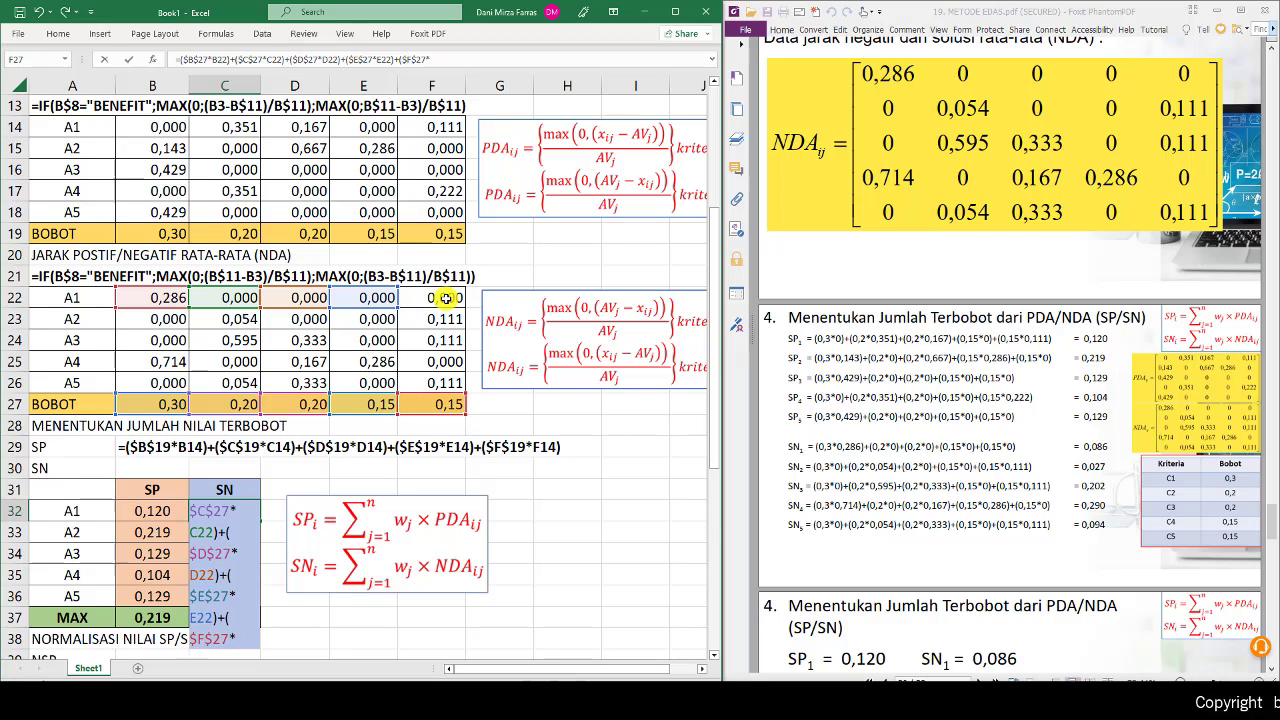
{"action": "left_click", "coordinate": [444, 297]}
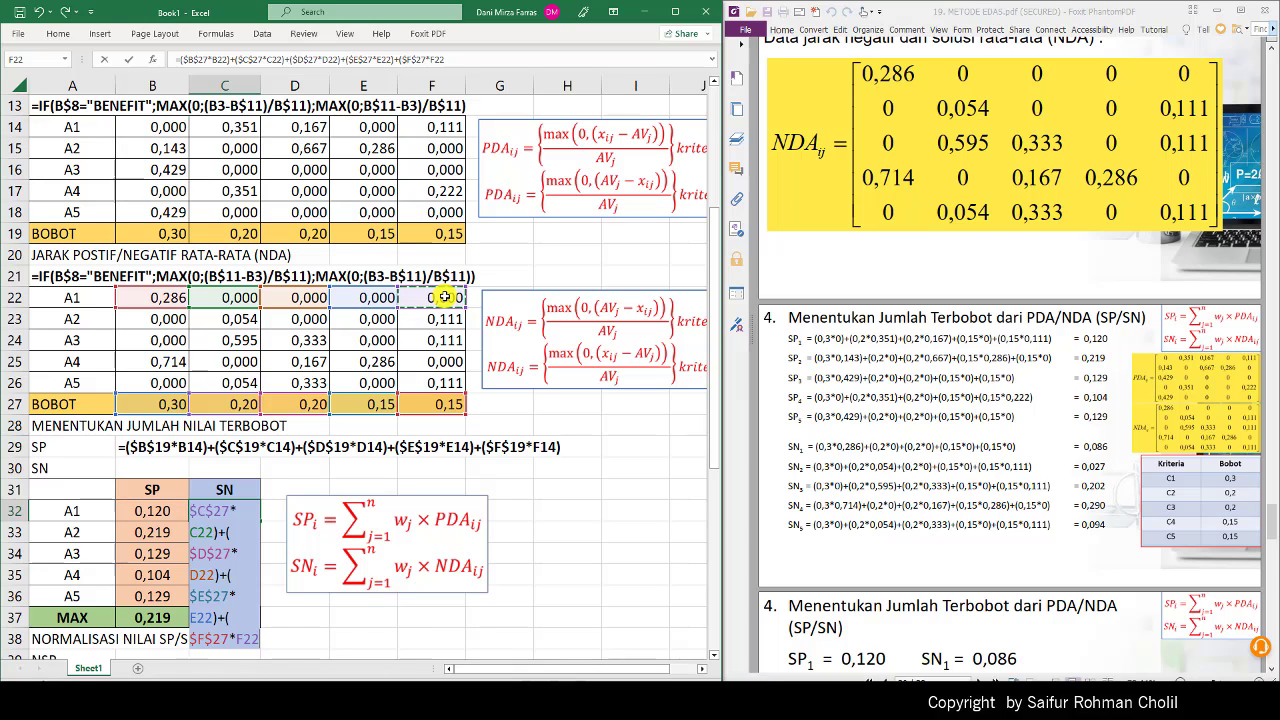
{"action": "key", "text": "Return"}
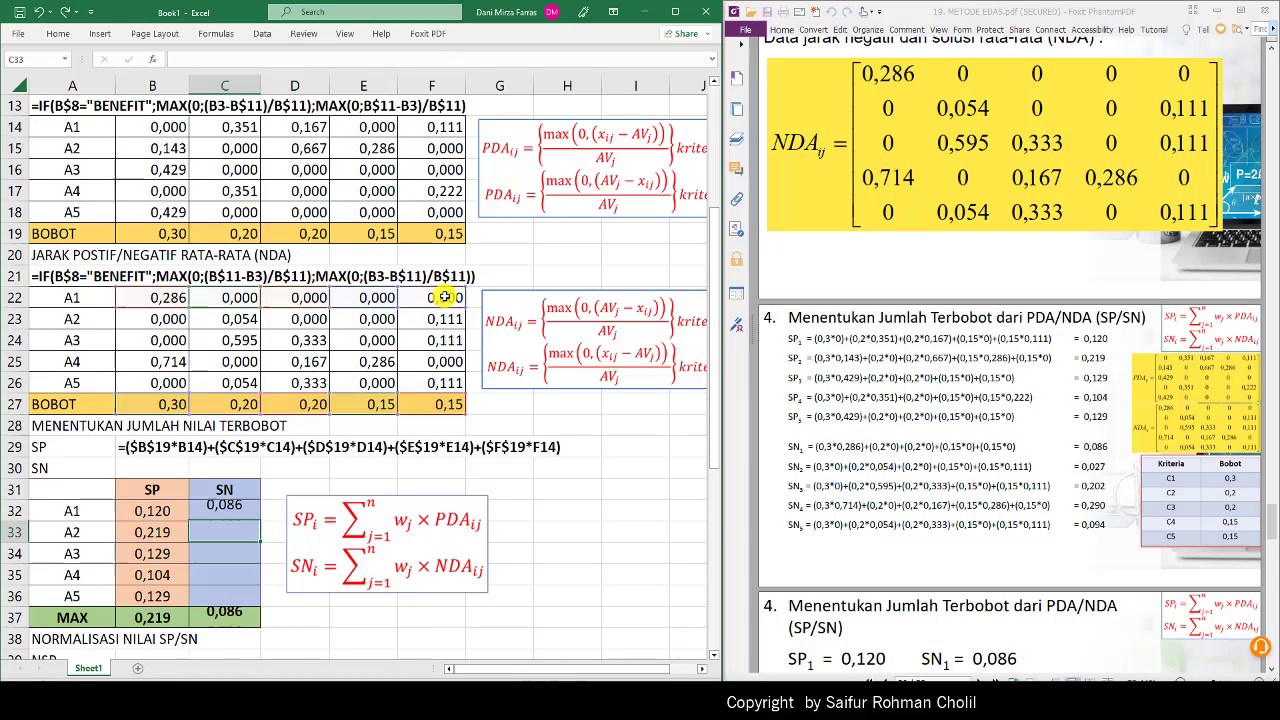
{"action": "key", "text": "Up"}
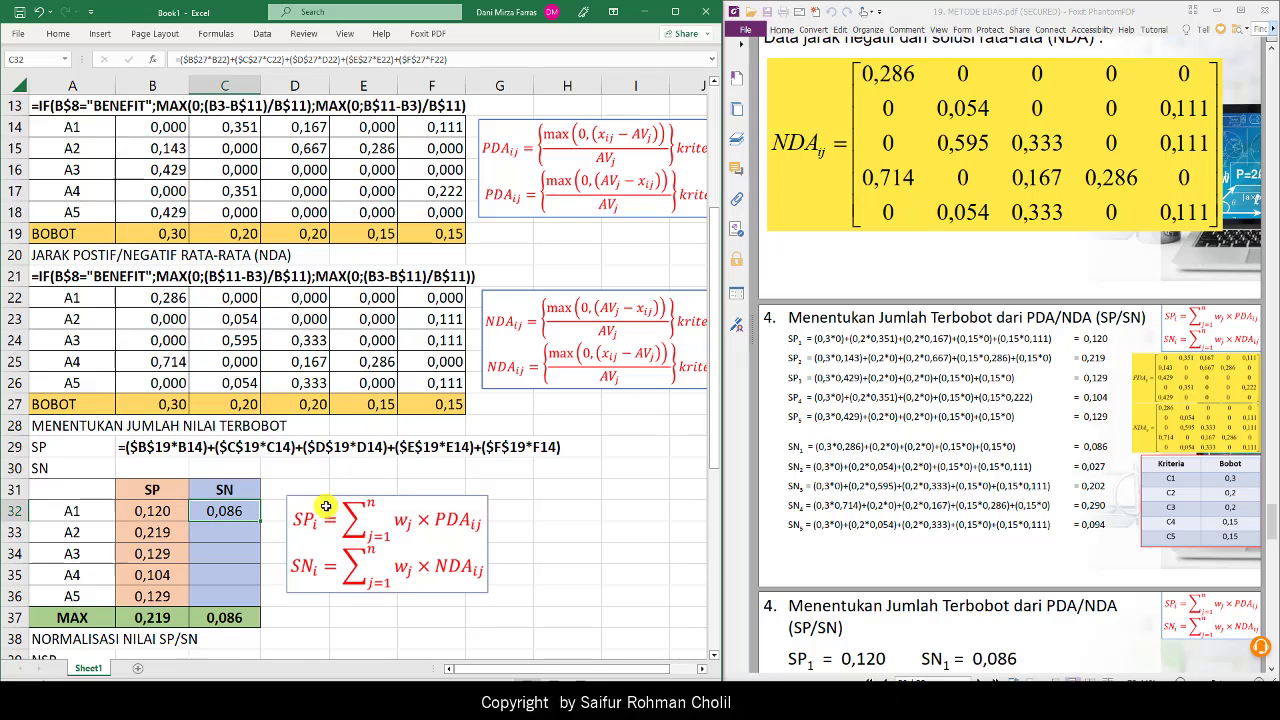
{"action": "left_click_drag", "start_coordinate": [261, 517], "coordinate": [254, 604]}
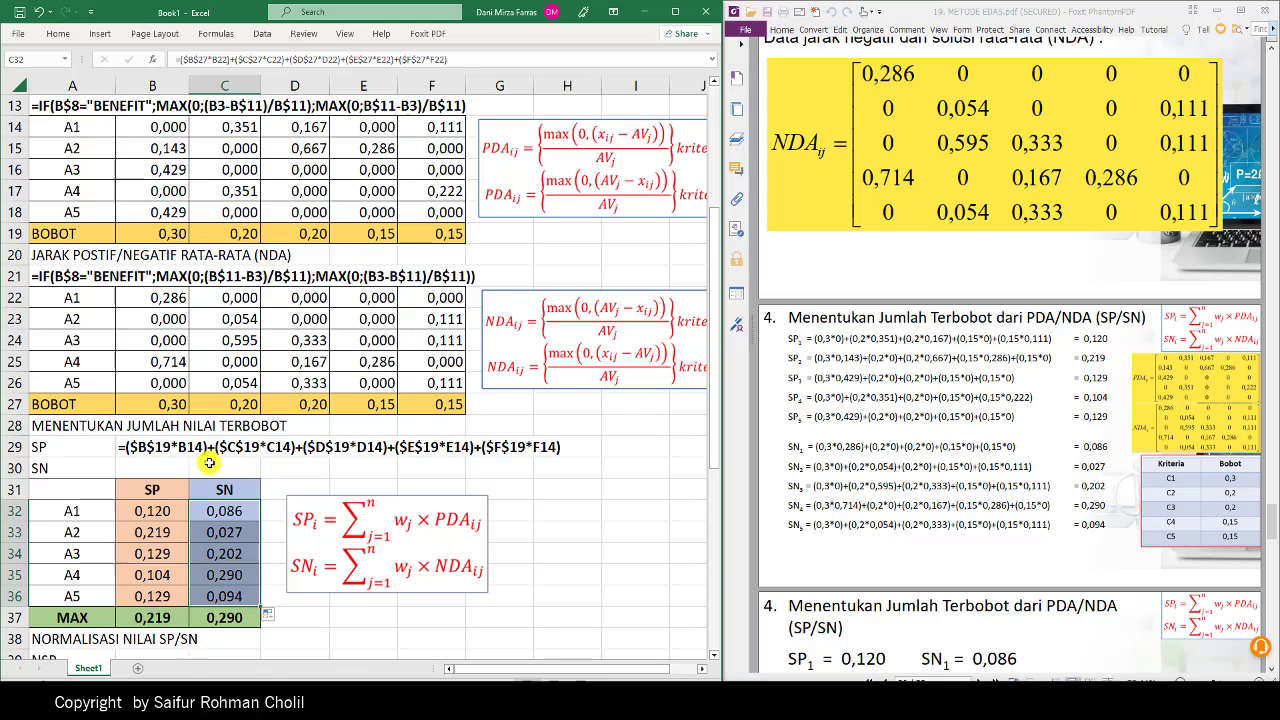
Step: Copy the formula of C32 and show it as text in B30 beside the SN label
{"action": "left_click", "coordinate": [218, 512]}
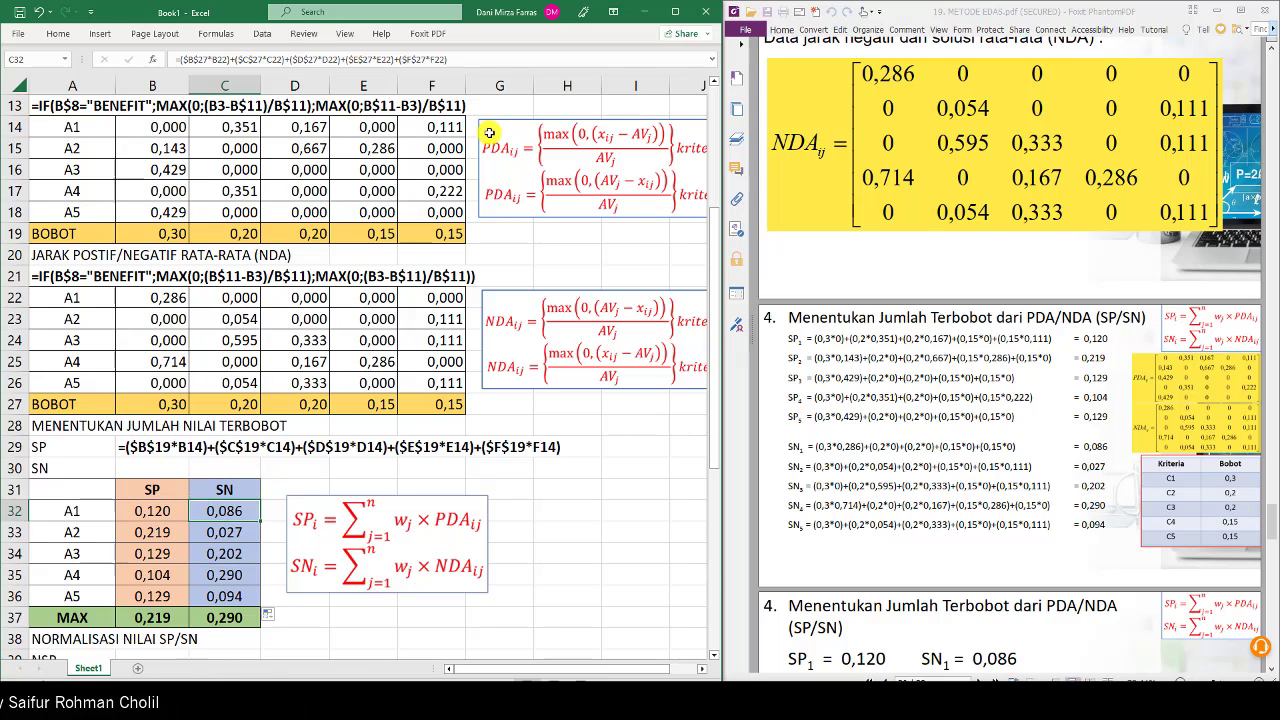
{"action": "left_click", "coordinate": [468, 63]}
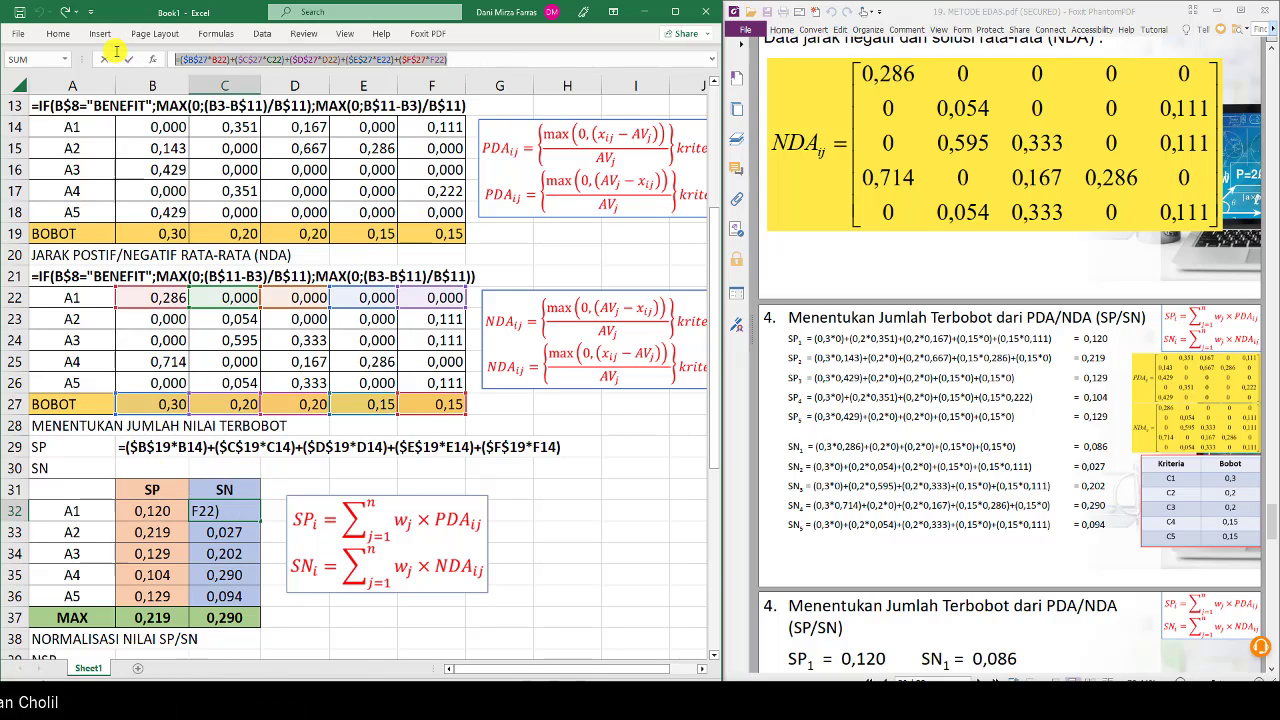
{"action": "key", "text": "Return"}
{"action": "key", "text": "Up"}
{"action": "key", "text": "Up"}
{"action": "key", "text": "Up"}
{"action": "key", "text": "Left"}
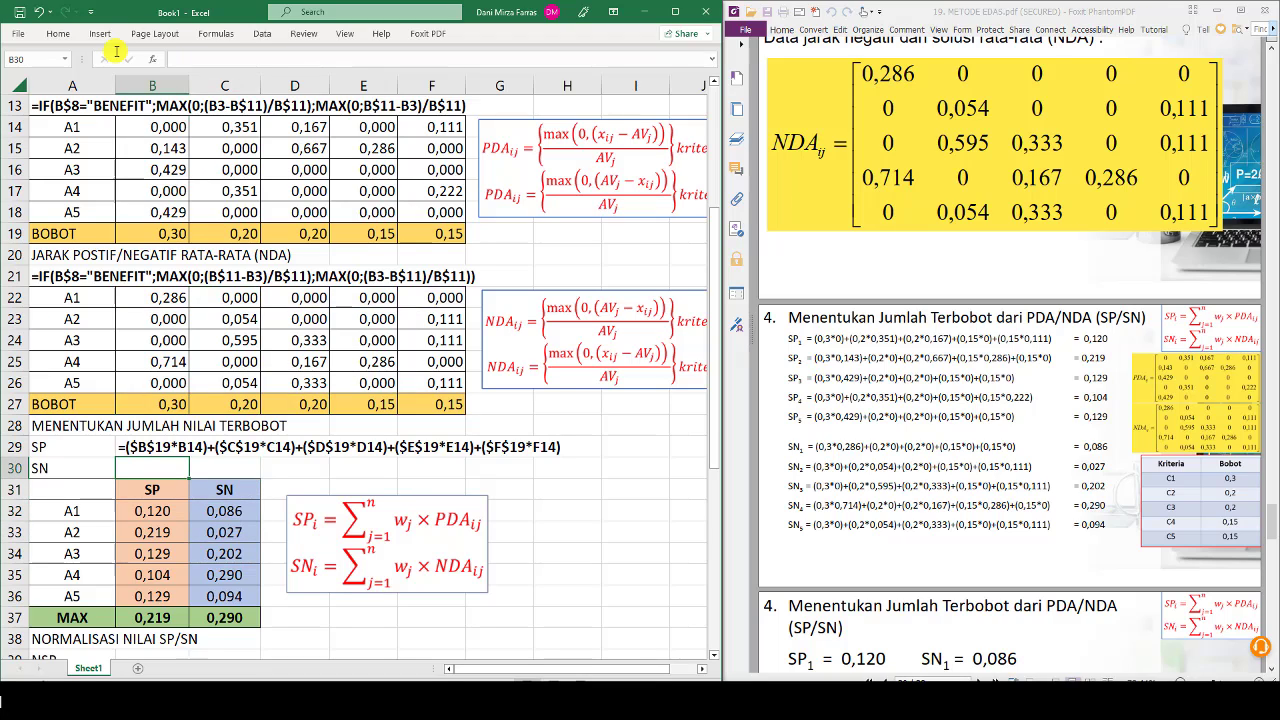
{"action": "type", "text": "'"}
{"action": "type", "text": "=($B$27*B22)+($C$27*C22)+($D$27*D22)+($E$27*E22)+($F$27*F22)"}
{"action": "key", "text": "Return"}
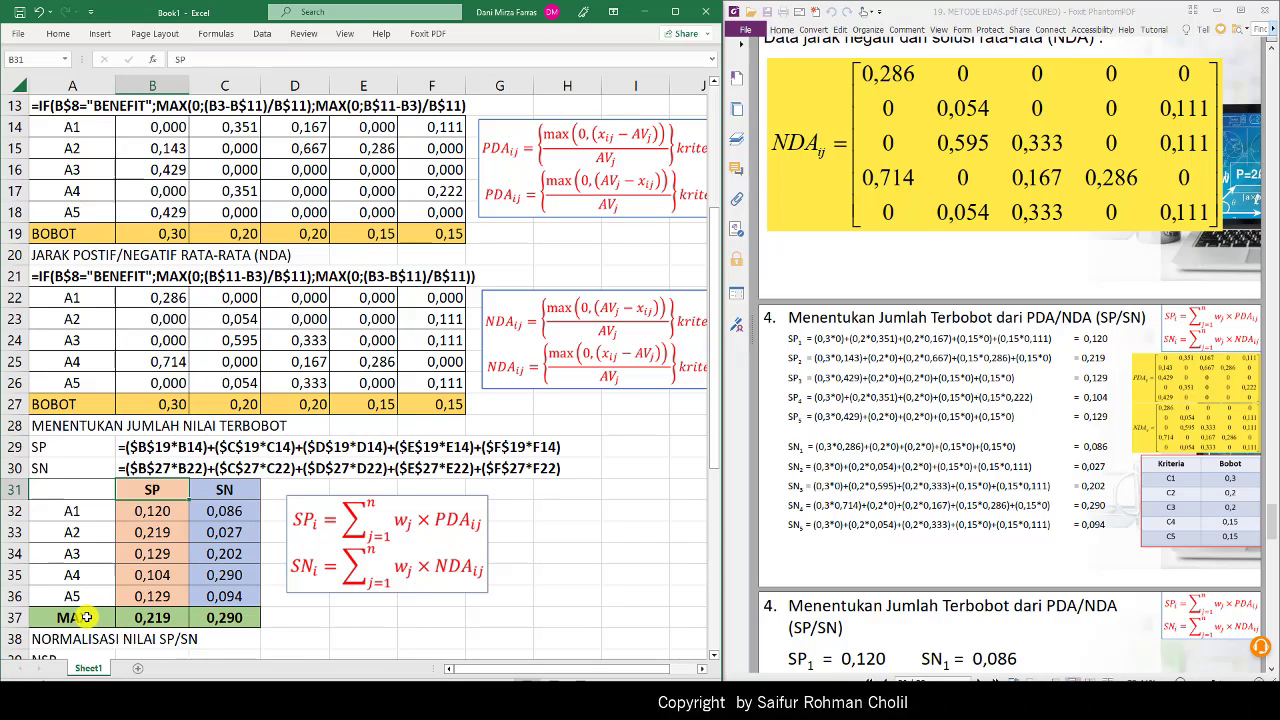
Step: Inspect the MAX formulas of the SP and SN columns in B37 and C37
{"action": "double_click", "coordinate": [150, 618]}
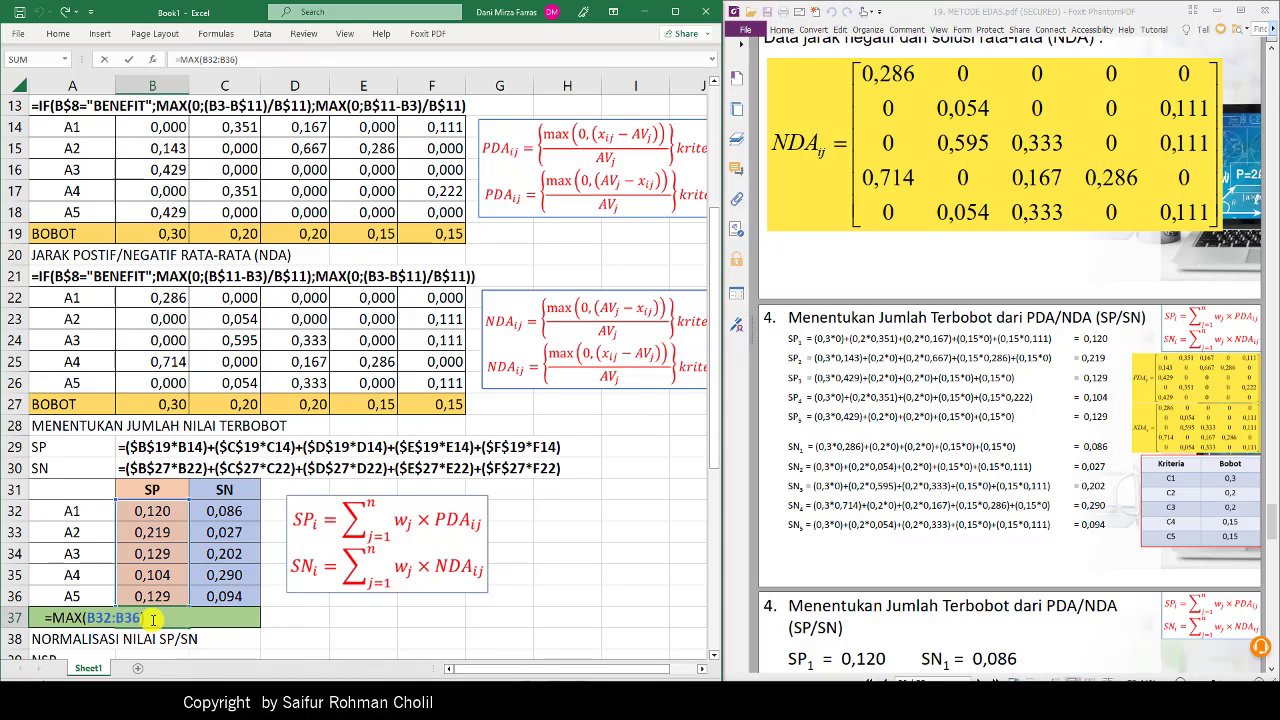
{"action": "key", "text": "Return"}
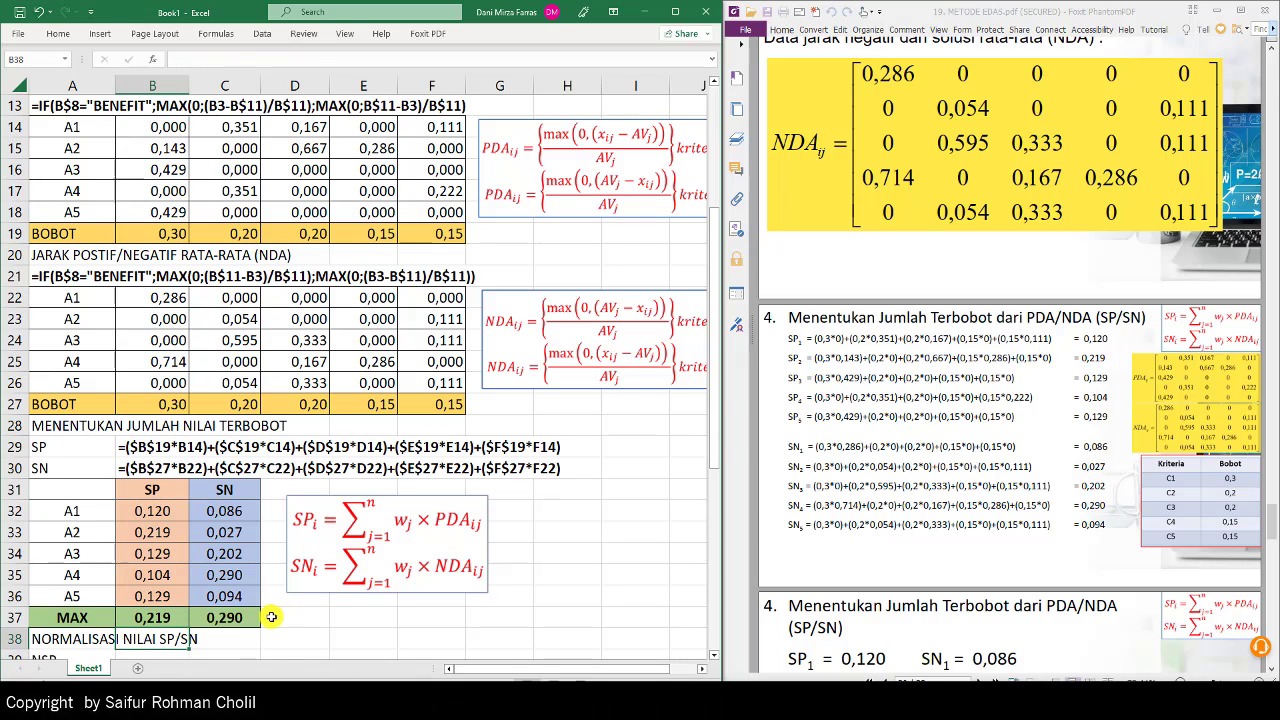
{"action": "double_click", "coordinate": [245, 617]}
{"action": "key", "text": "Return"}
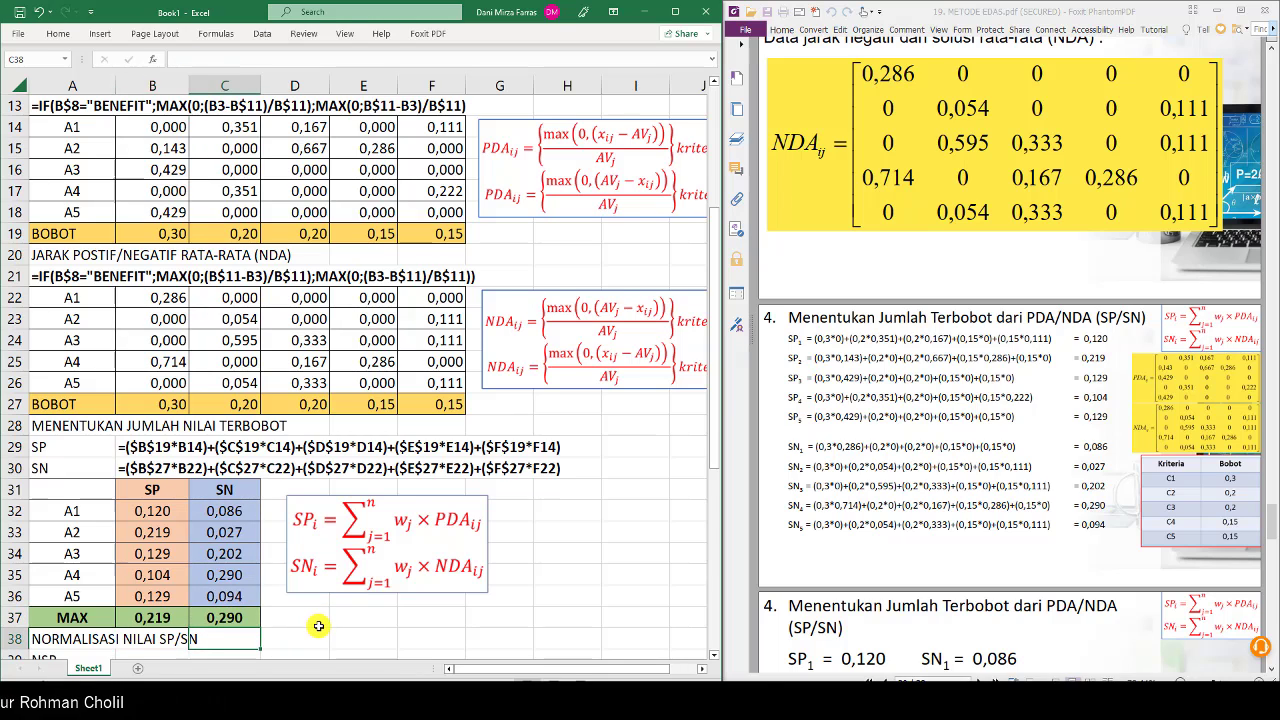
Step: Bring up the PDF's NSP/NSN normalisation example and rename the worksheet headers in B41 and C41 as NSP and NSN
{"action": "scroll", "coordinate": [318, 626], "scroll_direction": "down", "scroll_amount": 2}
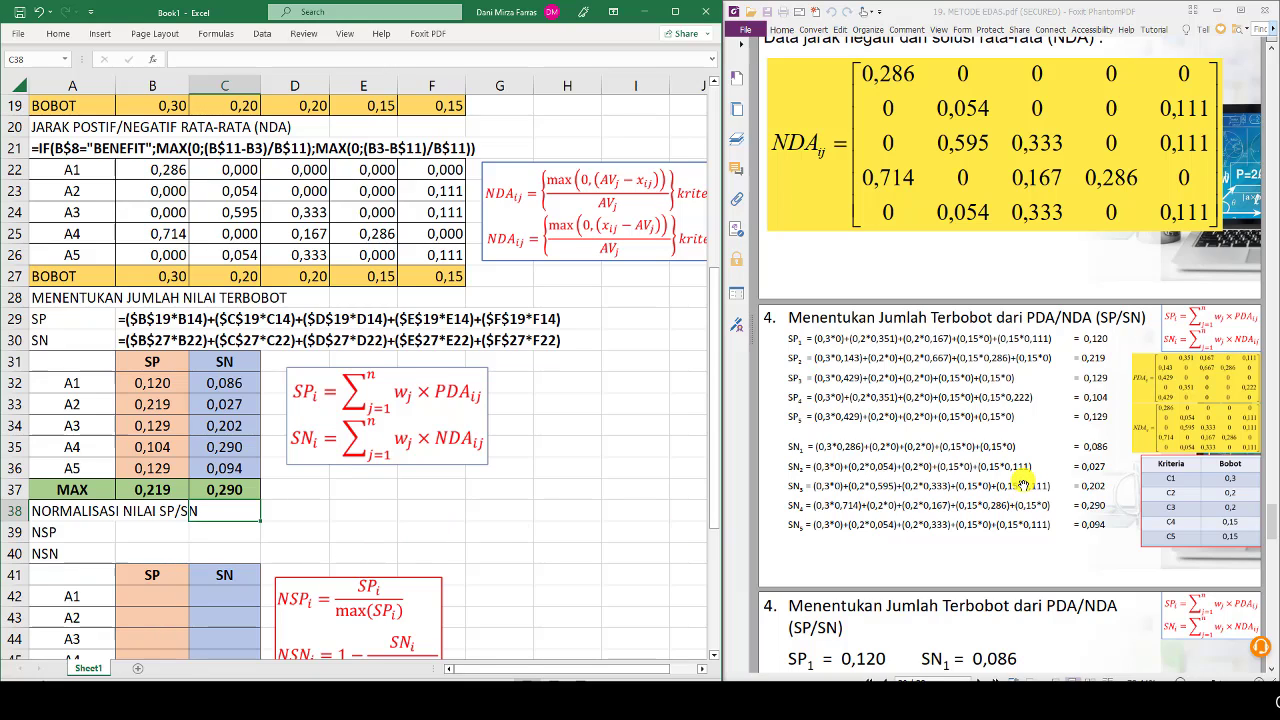
{"action": "scroll", "coordinate": [1021, 480], "scroll_direction": "down", "scroll_amount": 5}
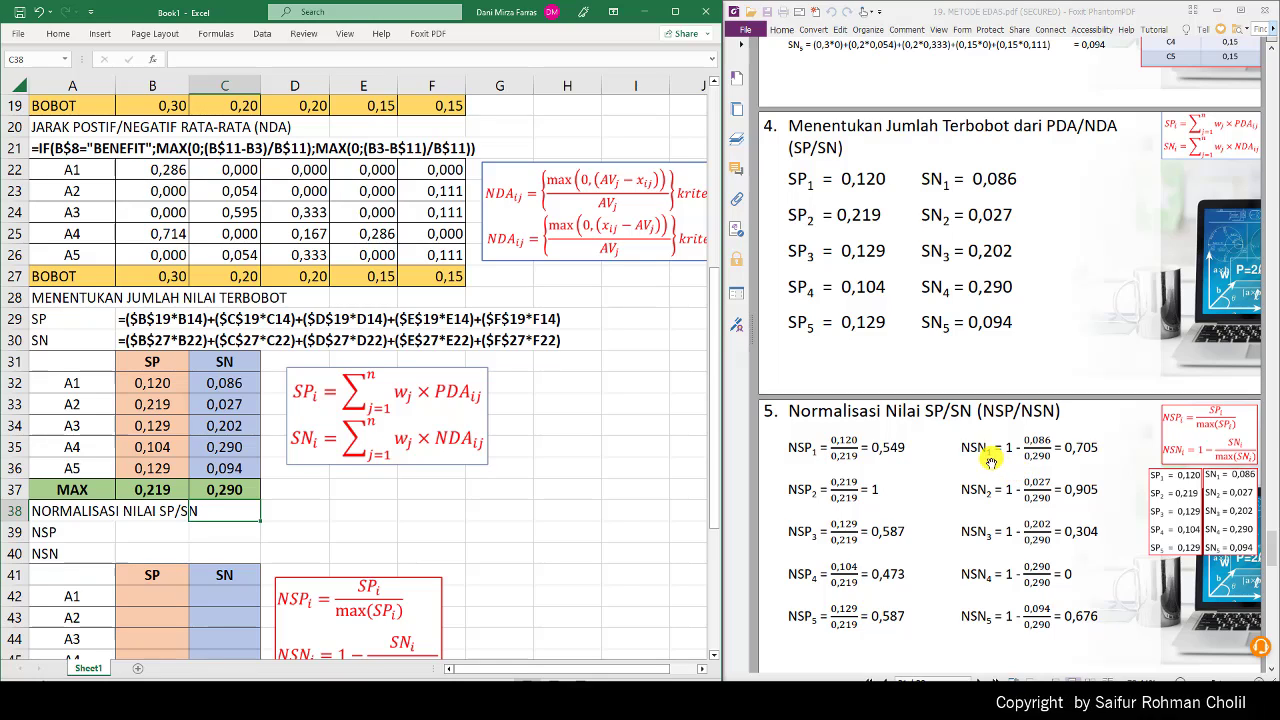
{"action": "scroll", "coordinate": [929, 460], "scroll_direction": "down", "scroll_amount": 1}
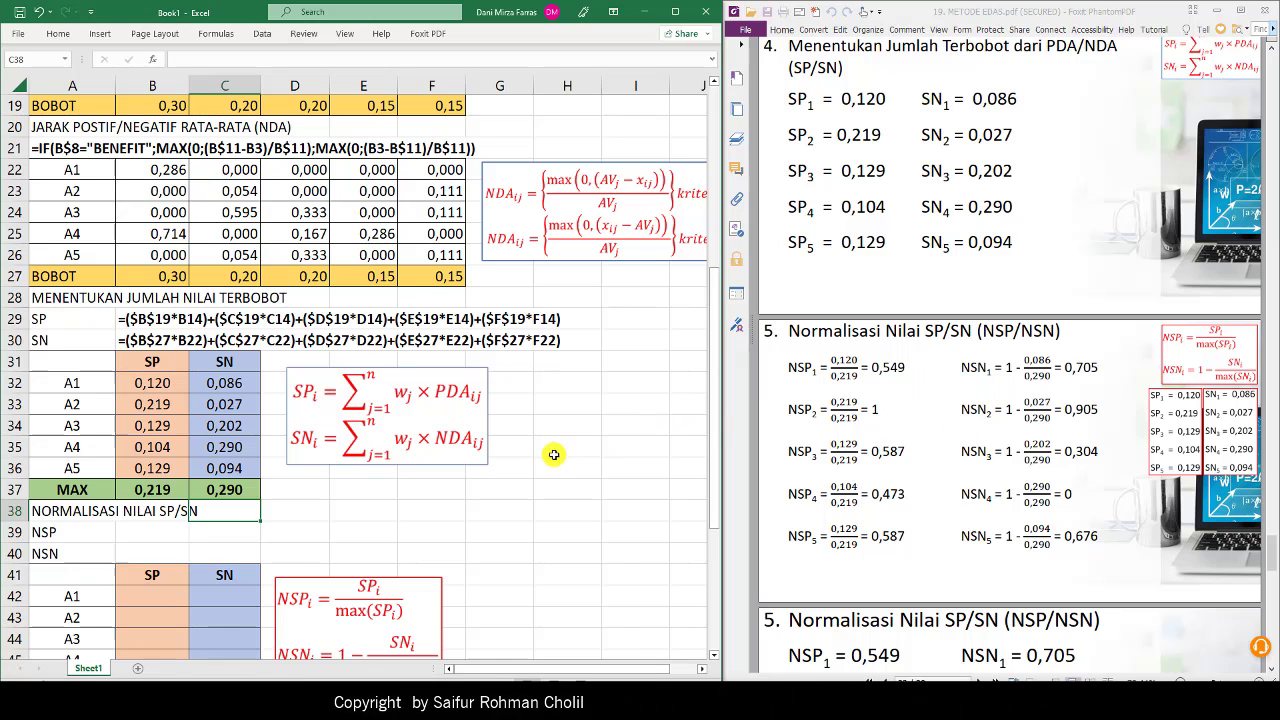
{"action": "scroll", "coordinate": [525, 473], "scroll_direction": "down", "scroll_amount": 2}
{"action": "scroll", "coordinate": [525, 473], "scroll_direction": "down", "scroll_amount": 1}
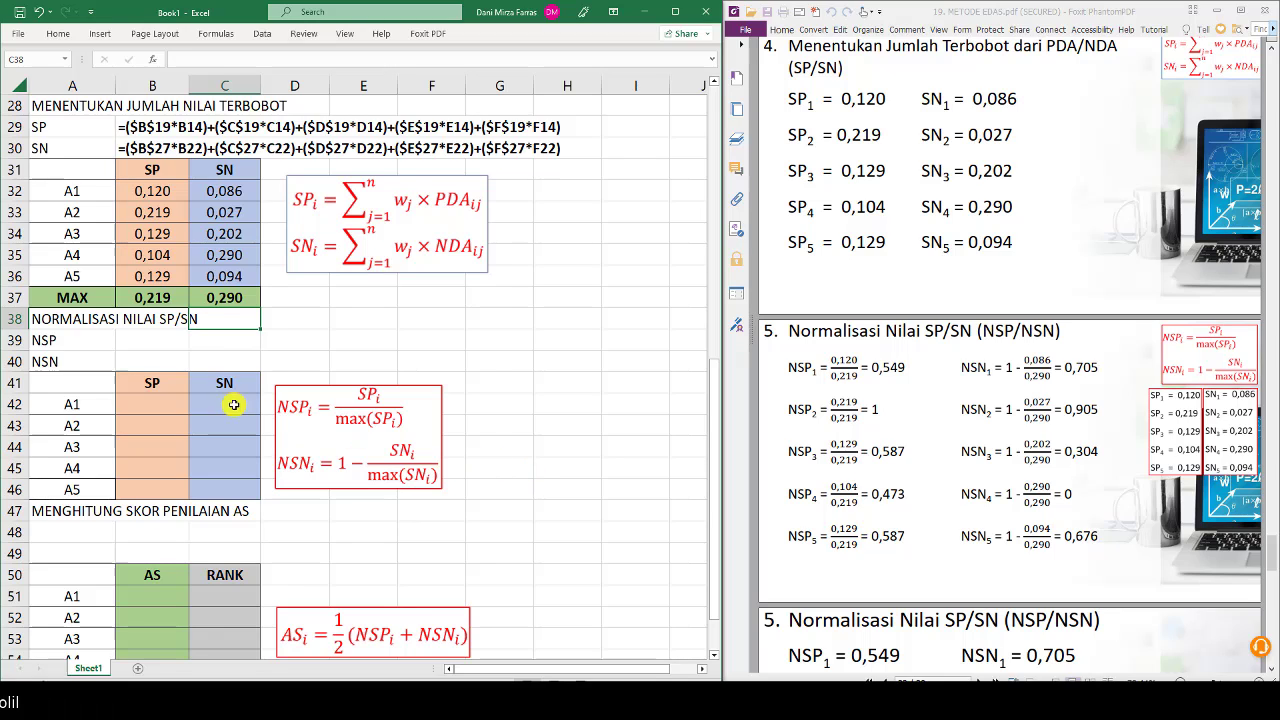
{"action": "left_click", "coordinate": [131, 374]}
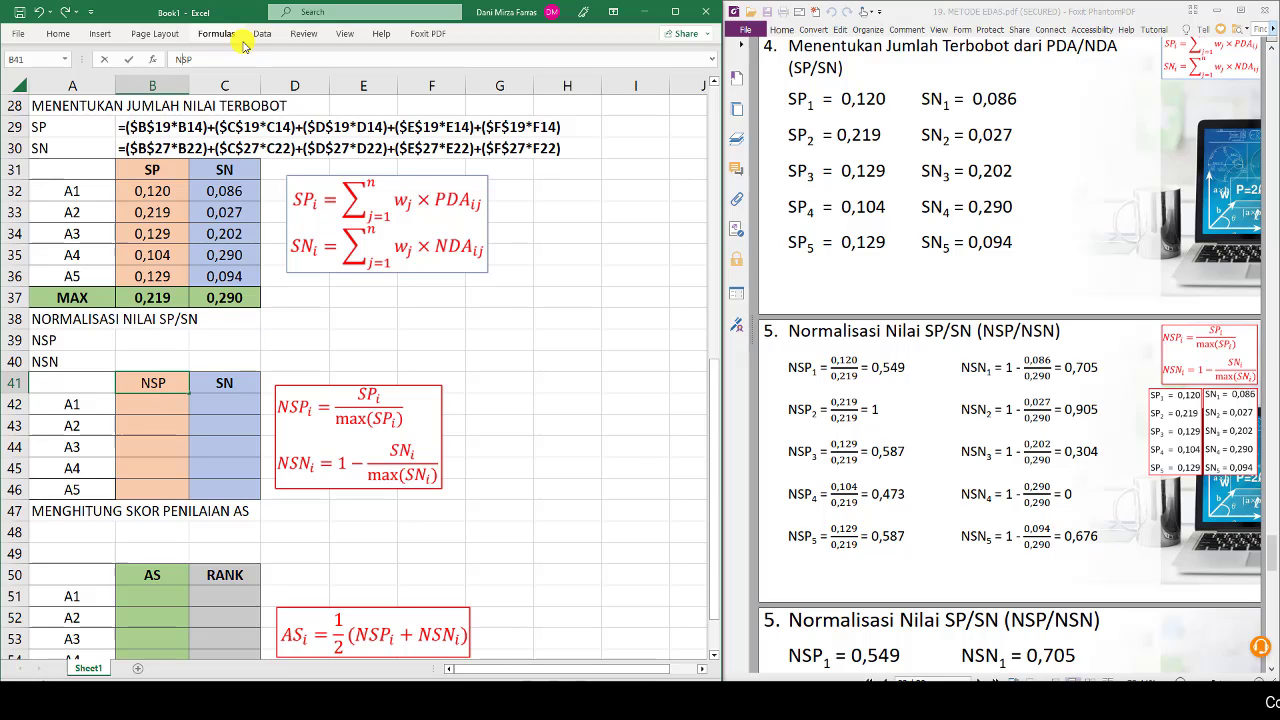
{"action": "key", "text": "Tab"}
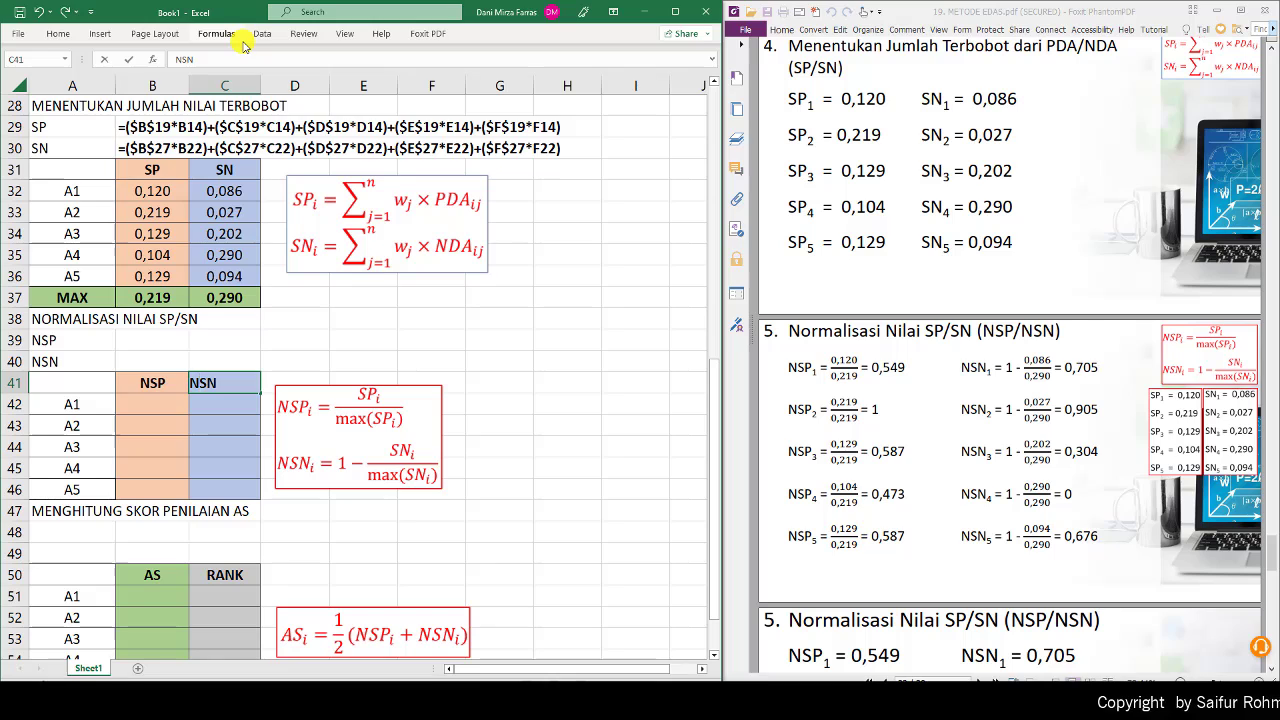
{"action": "key", "text": "Return"}
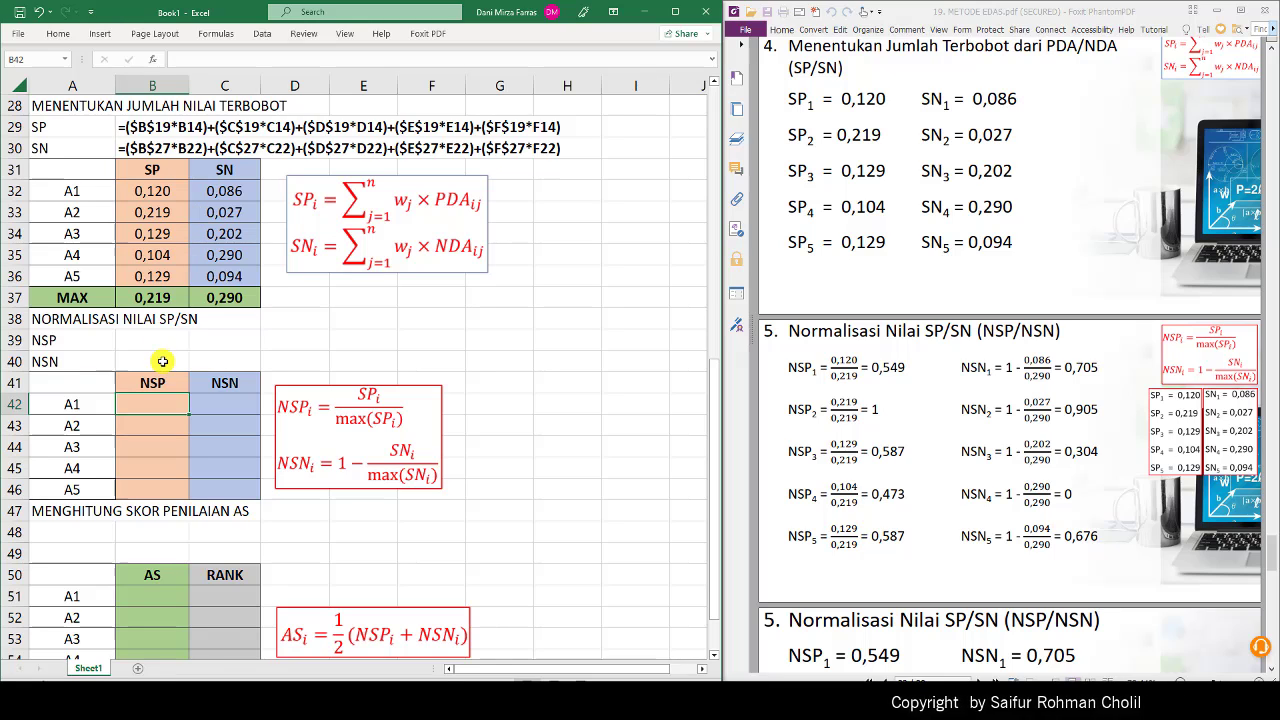
Step: Enter =B32/$B$37 in B42 as the NSP value of A1 and fill it down to B46
{"action": "type", "text": "="}
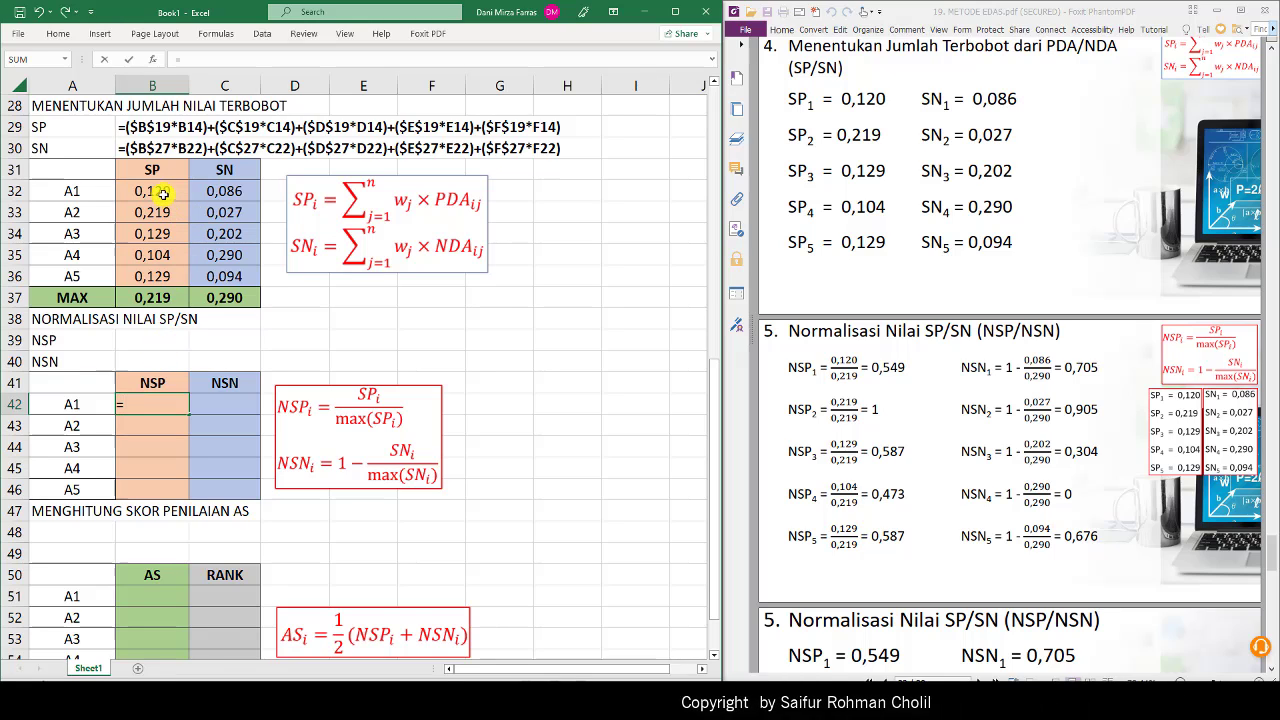
{"action": "left_click", "coordinate": [162, 193]}
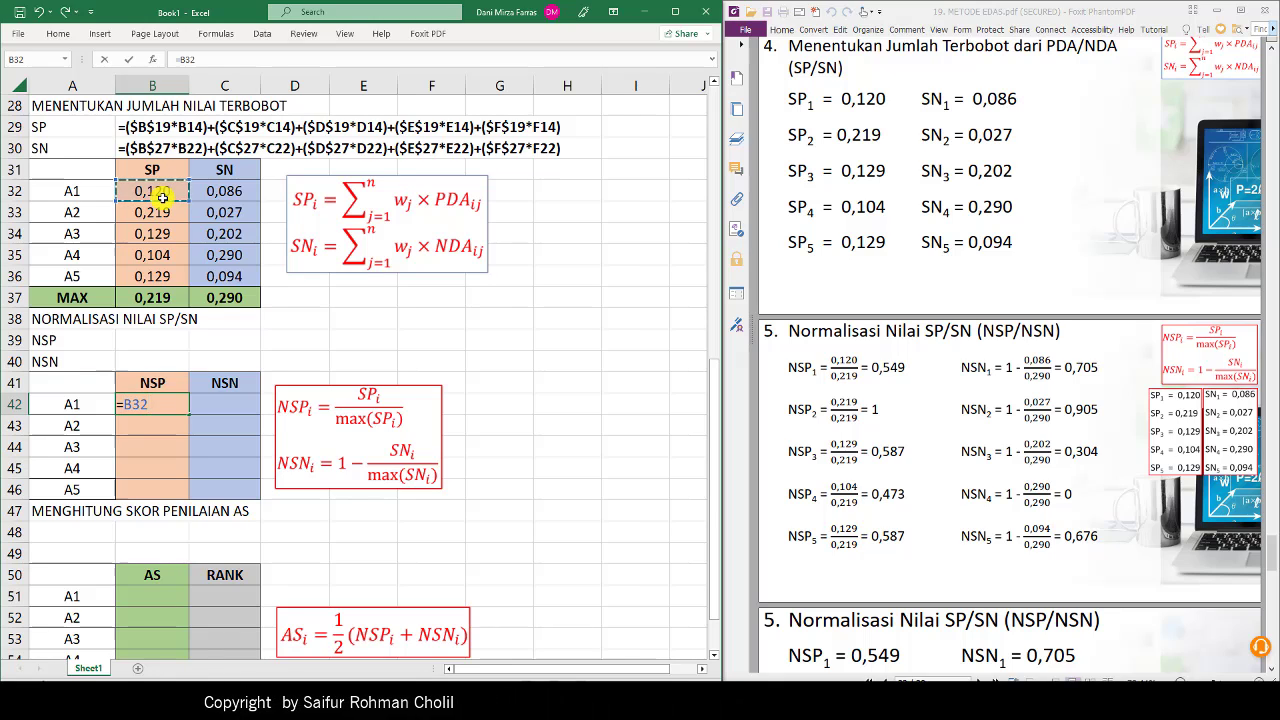
{"action": "type", "text": "/"}
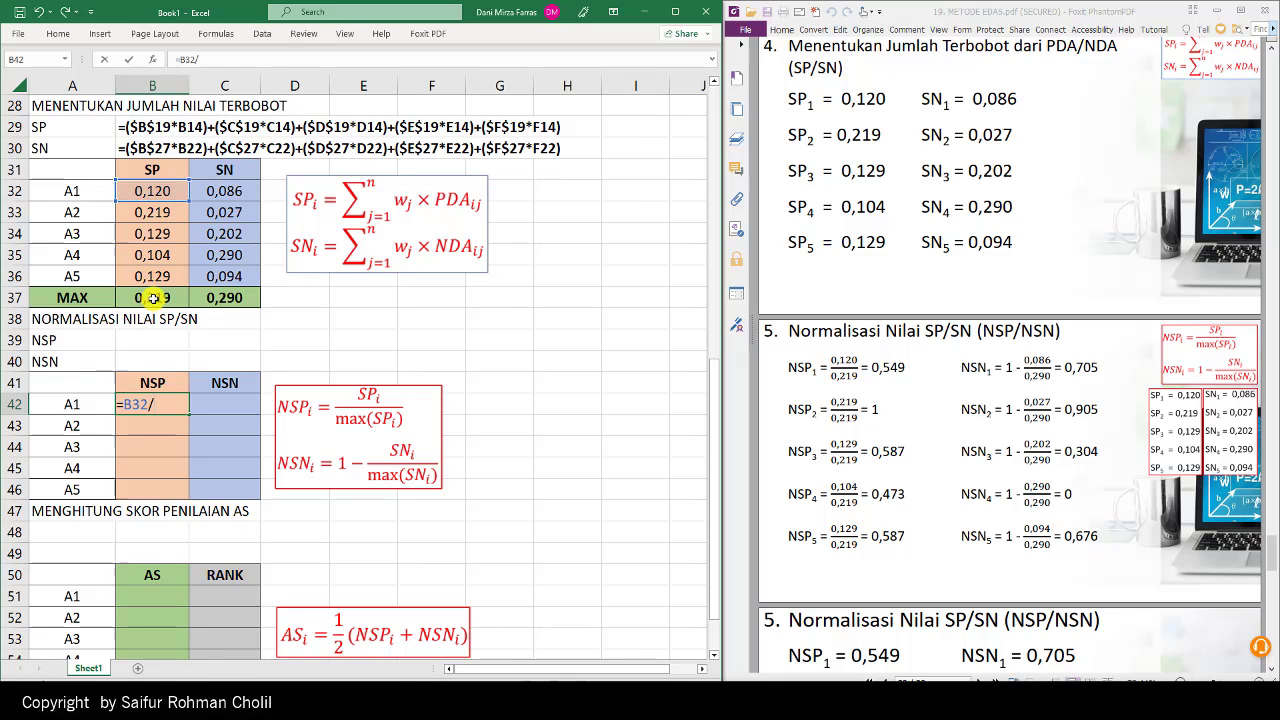
{"action": "left_click", "coordinate": [152, 297]}
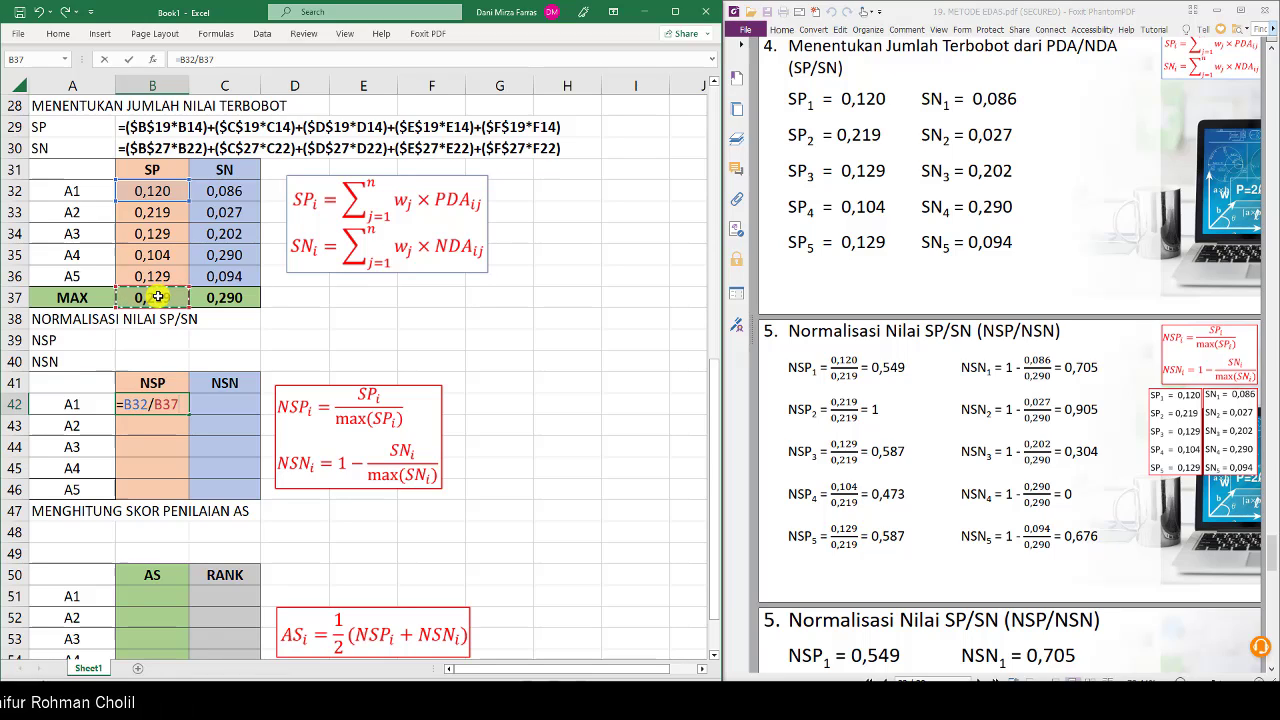
{"action": "key", "text": "F4"}
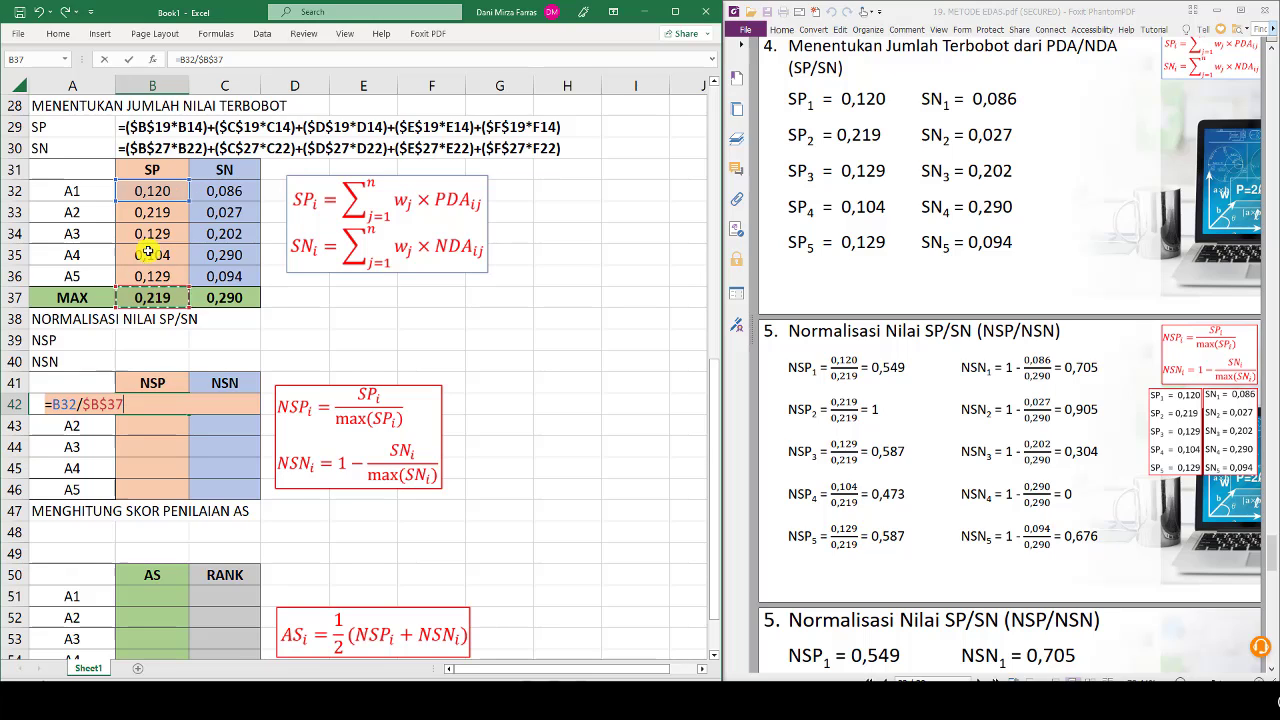
{"action": "key", "text": "Return"}
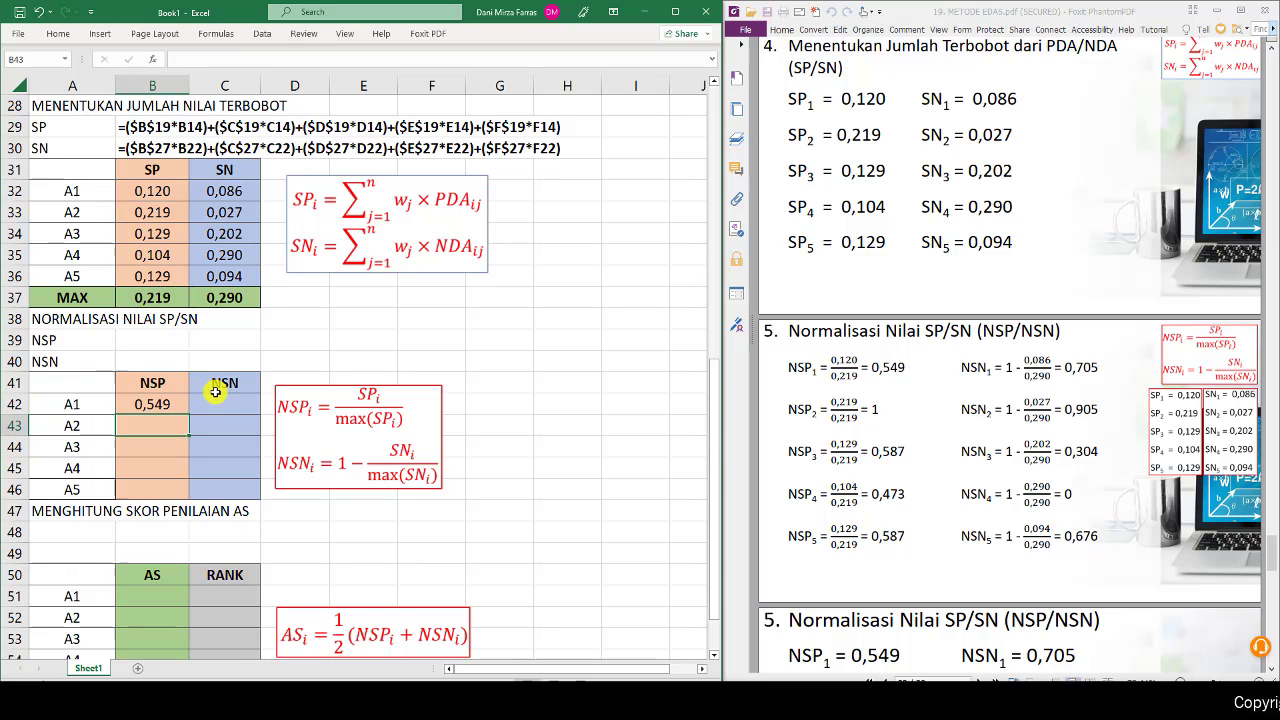
{"action": "left_click", "coordinate": [161, 406]}
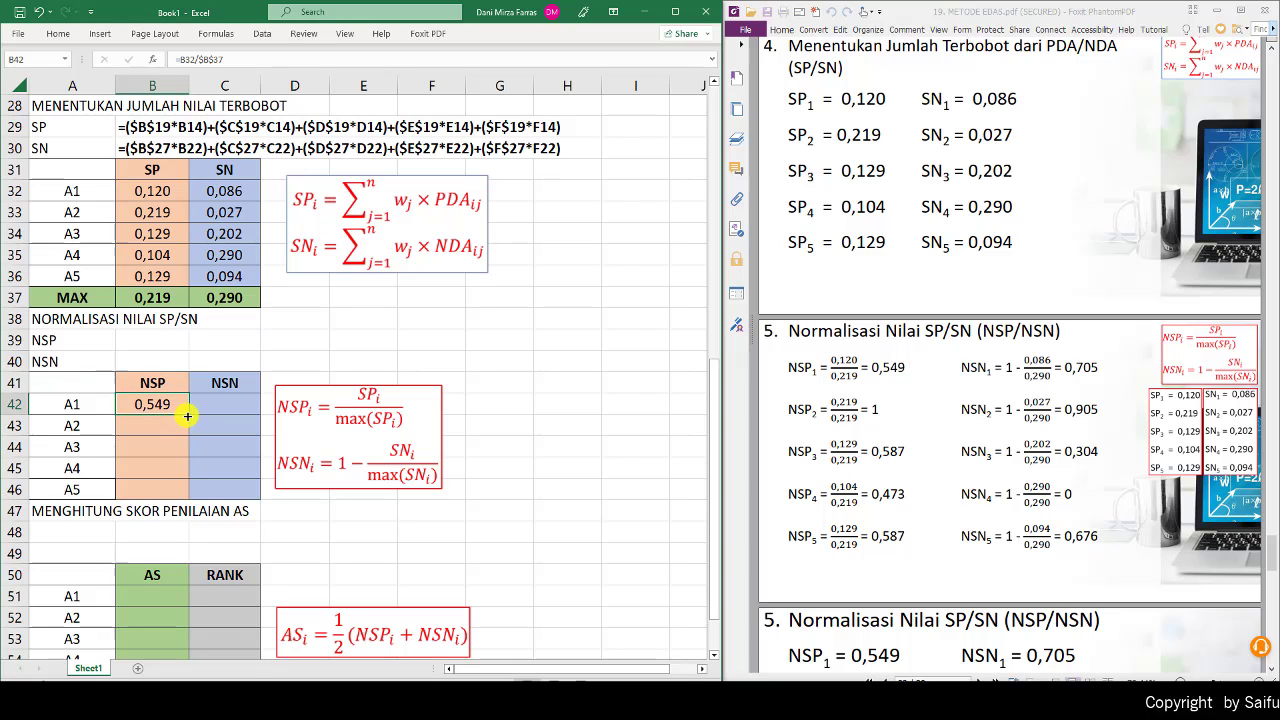
{"action": "left_click_drag", "start_coordinate": [188, 414], "coordinate": [175, 494]}
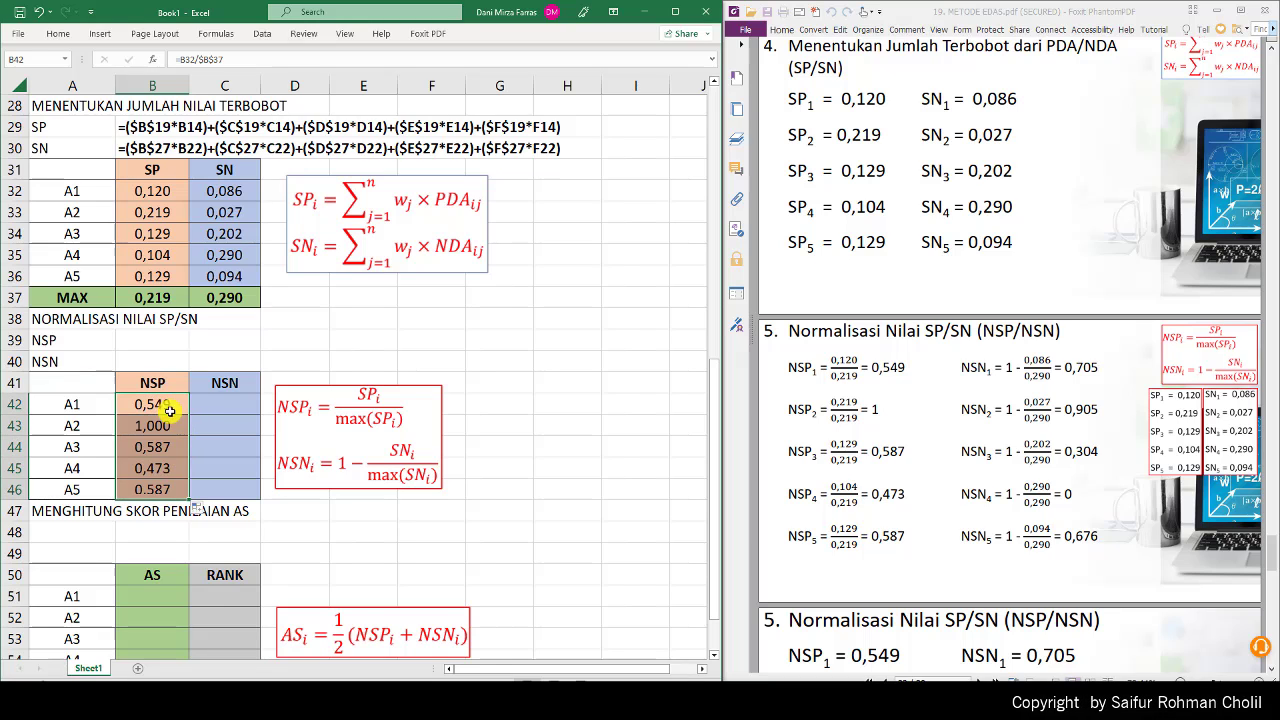
Step: Copy the formula of B42 and show it as text in B39 beside the NSP label
{"action": "left_click_drag", "start_coordinate": [262, 60], "coordinate": [123, 58]}
{"action": "key", "text": "ctrl+c"}
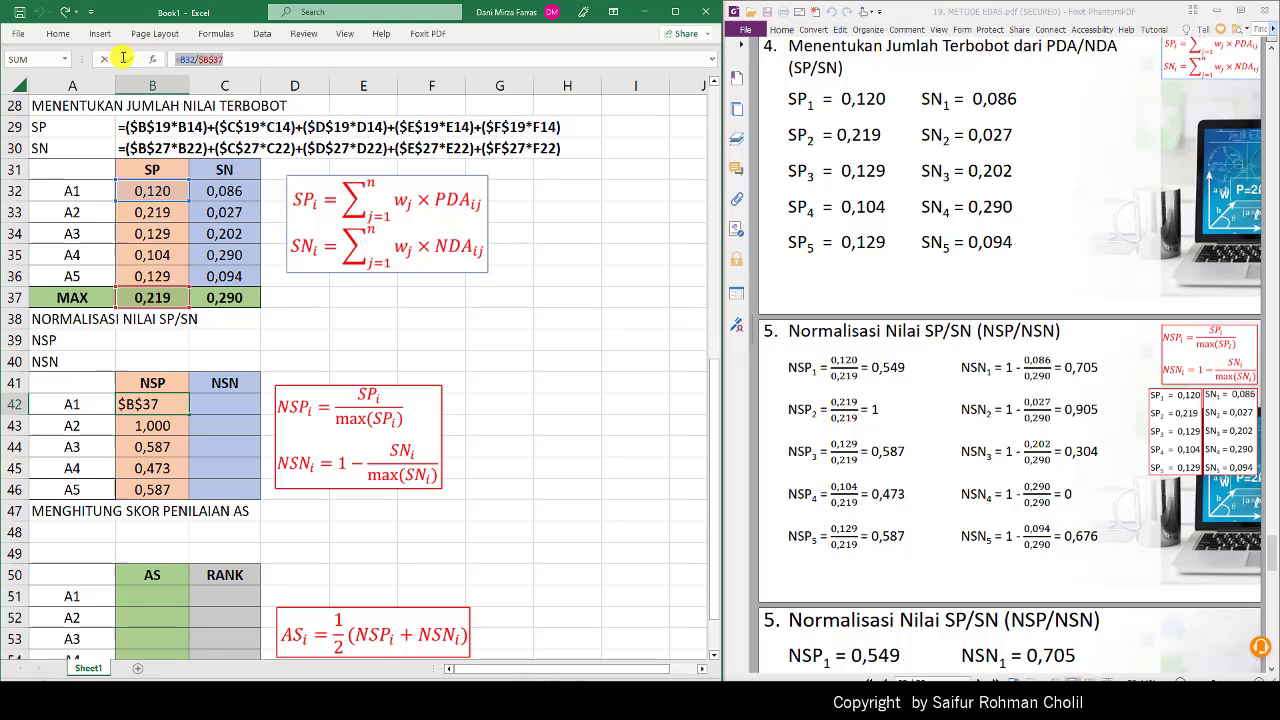
{"action": "key", "text": "Return"}
{"action": "key", "text": "Up"}
{"action": "key", "text": "Up"}
{"action": "key", "text": "Up"}
{"action": "key", "text": "Up"}
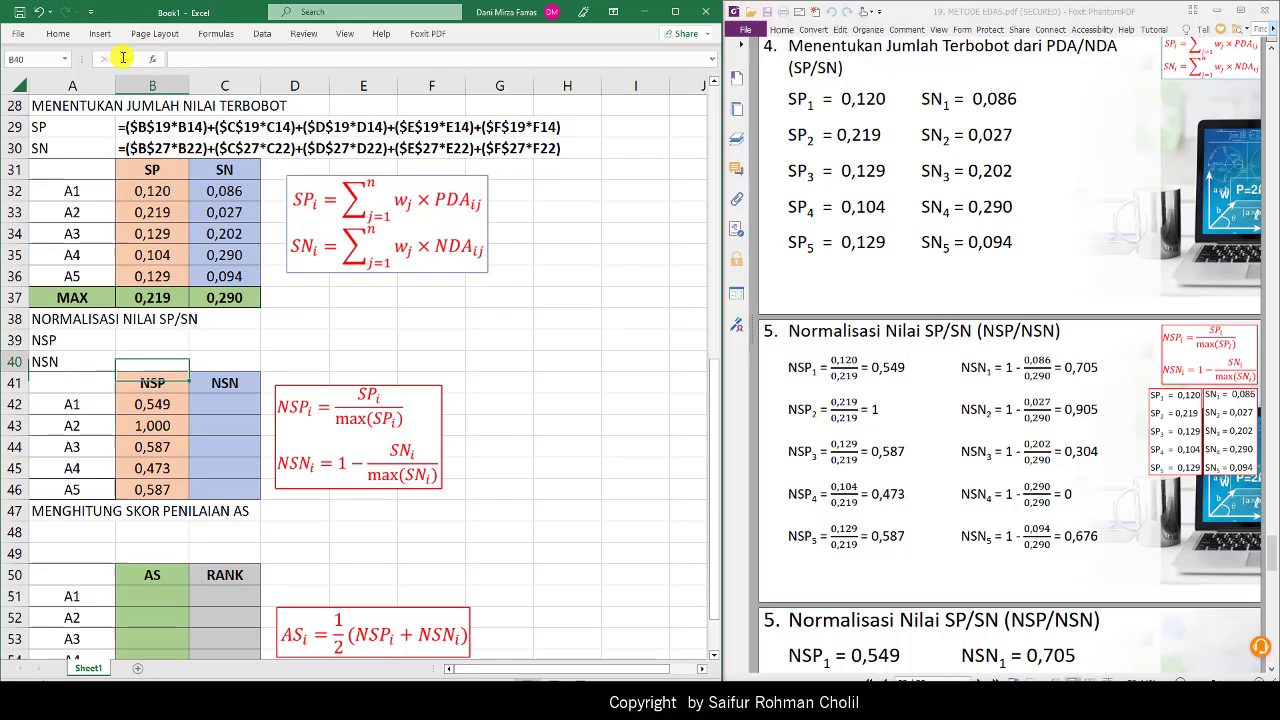
{"action": "key", "text": "ctrl+v"}
{"action": "key", "text": "Return"}
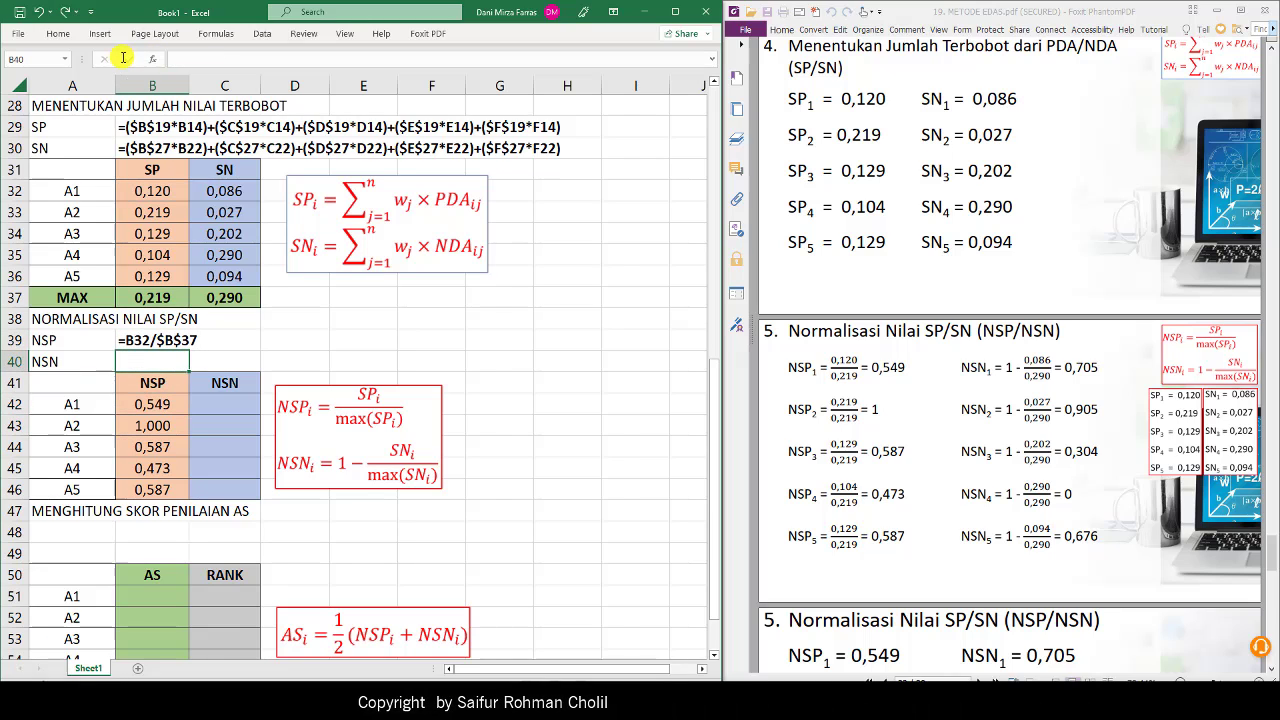
Step: Enter =1-(C32/$C$37) in C42 as the NSN value of A1 and fill it down to C46
{"action": "left_click", "coordinate": [231, 404]}
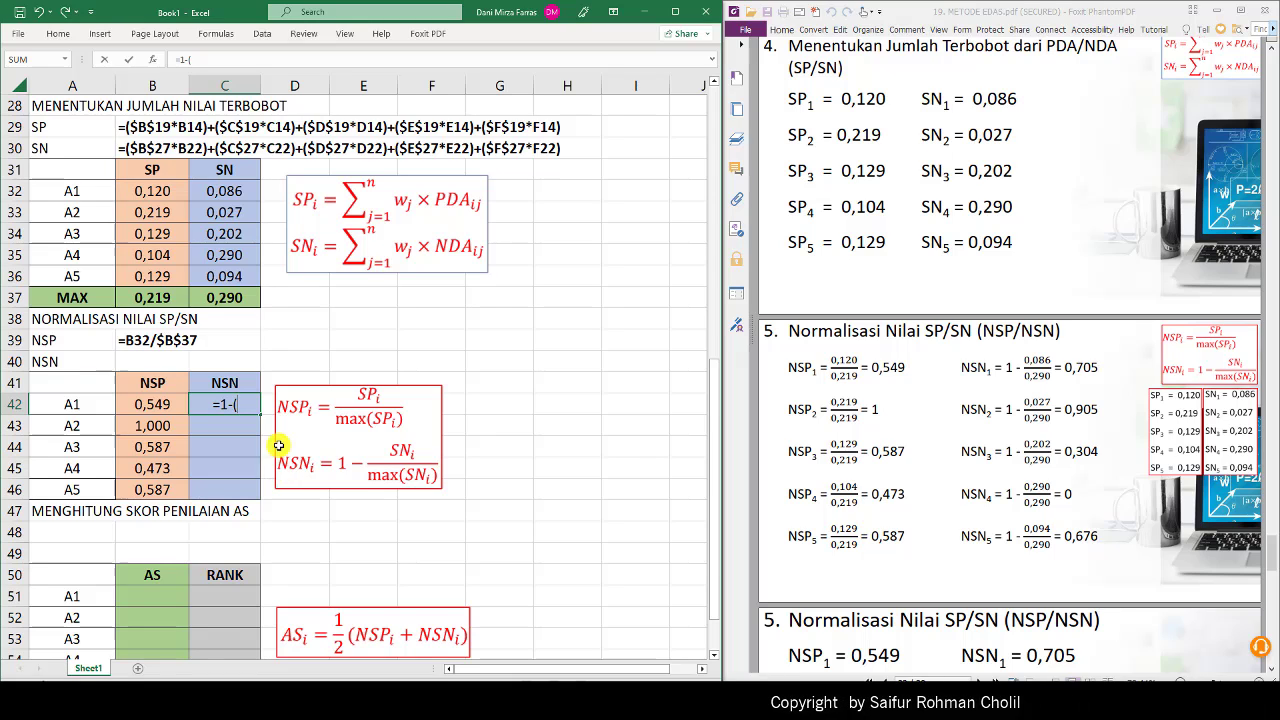
{"action": "left_click", "coordinate": [218, 190]}
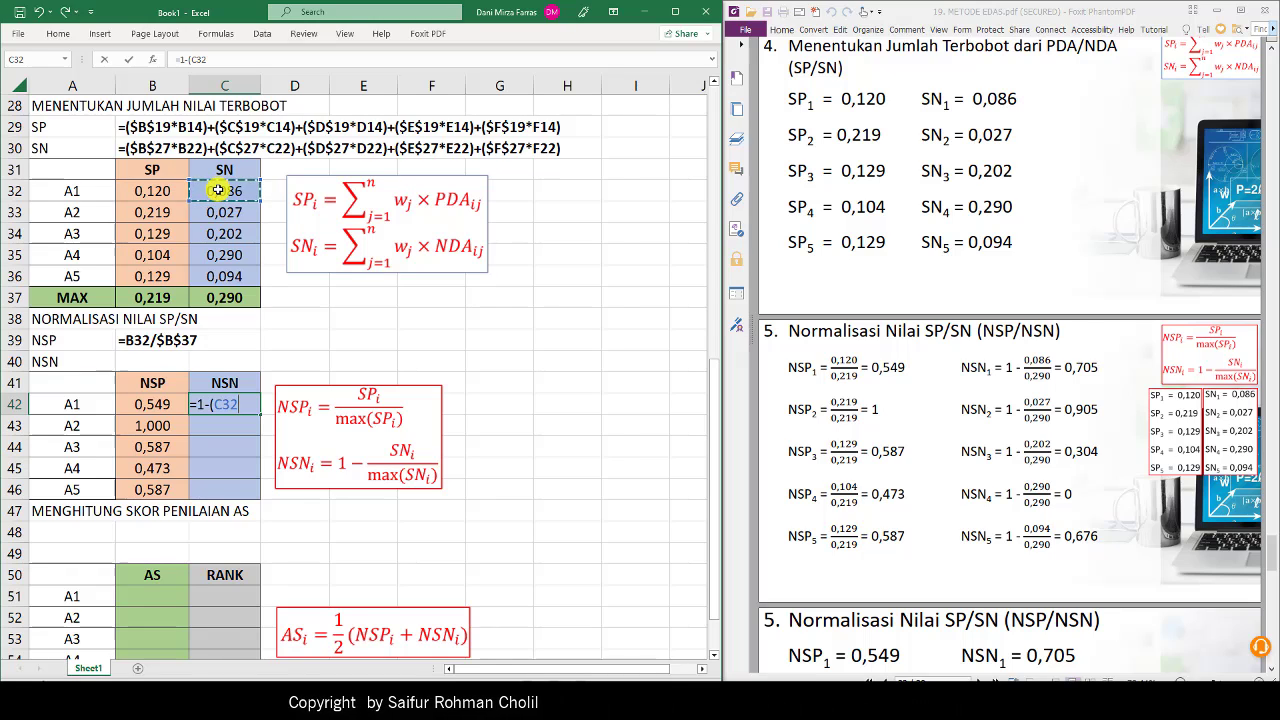
{"action": "type", "text": "/"}
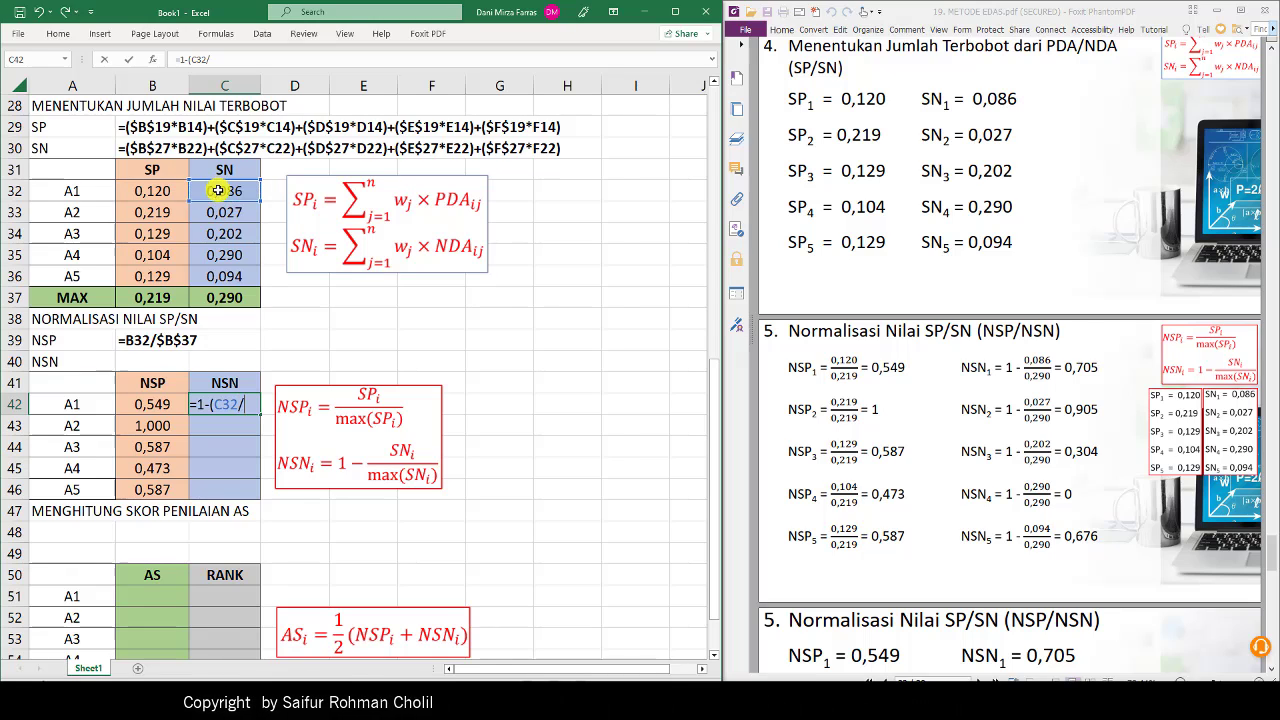
{"action": "left_click", "coordinate": [242, 293]}
{"action": "key", "text": "F4"}
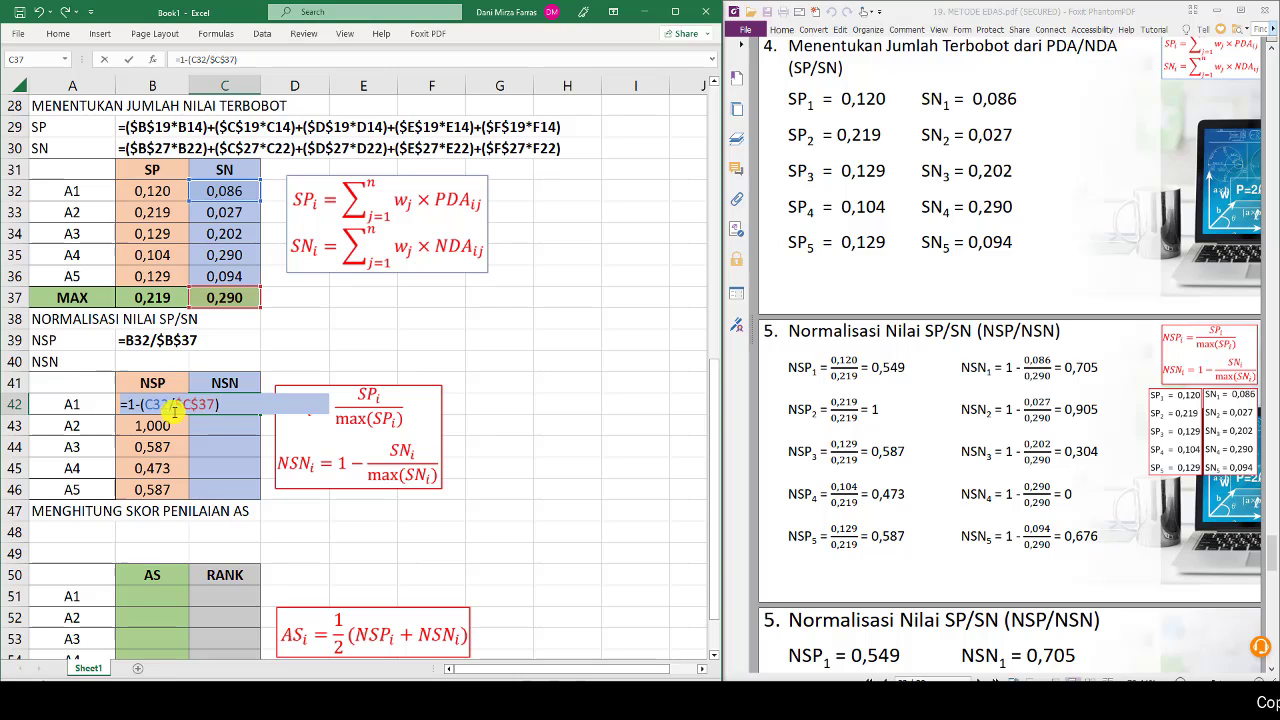
{"action": "key", "text": "Return"}
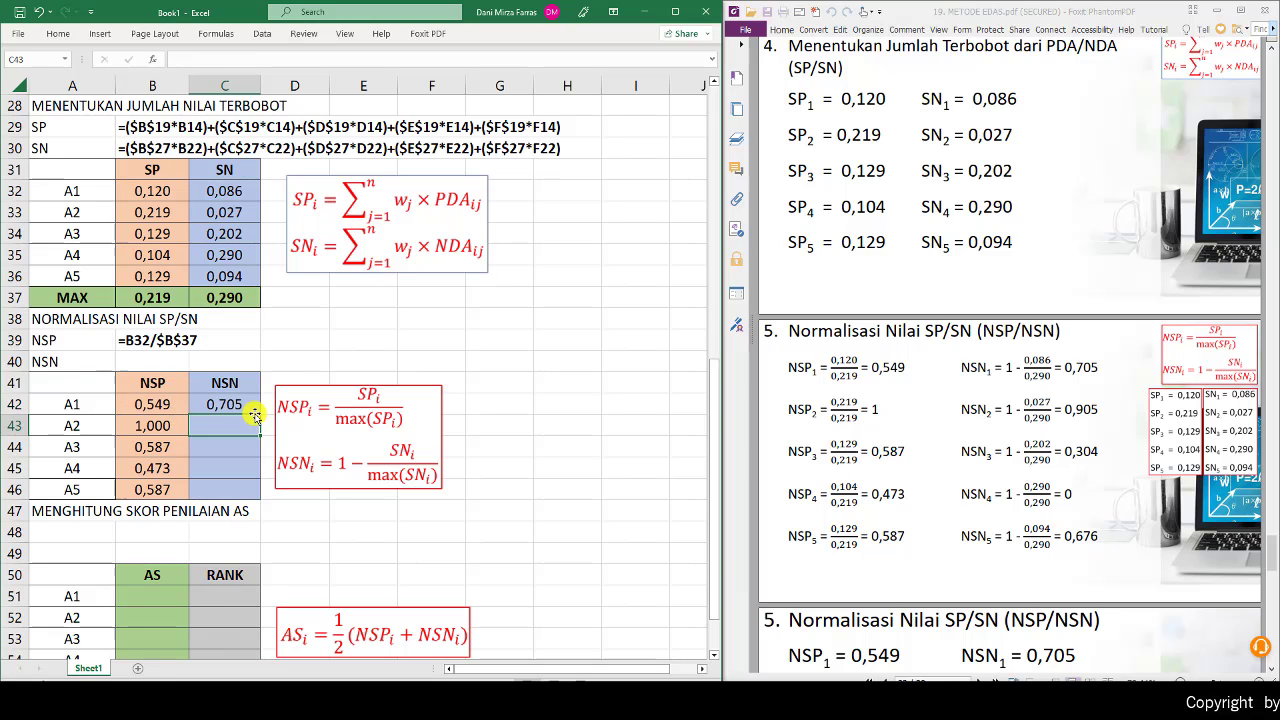
{"action": "left_click", "coordinate": [232, 403]}
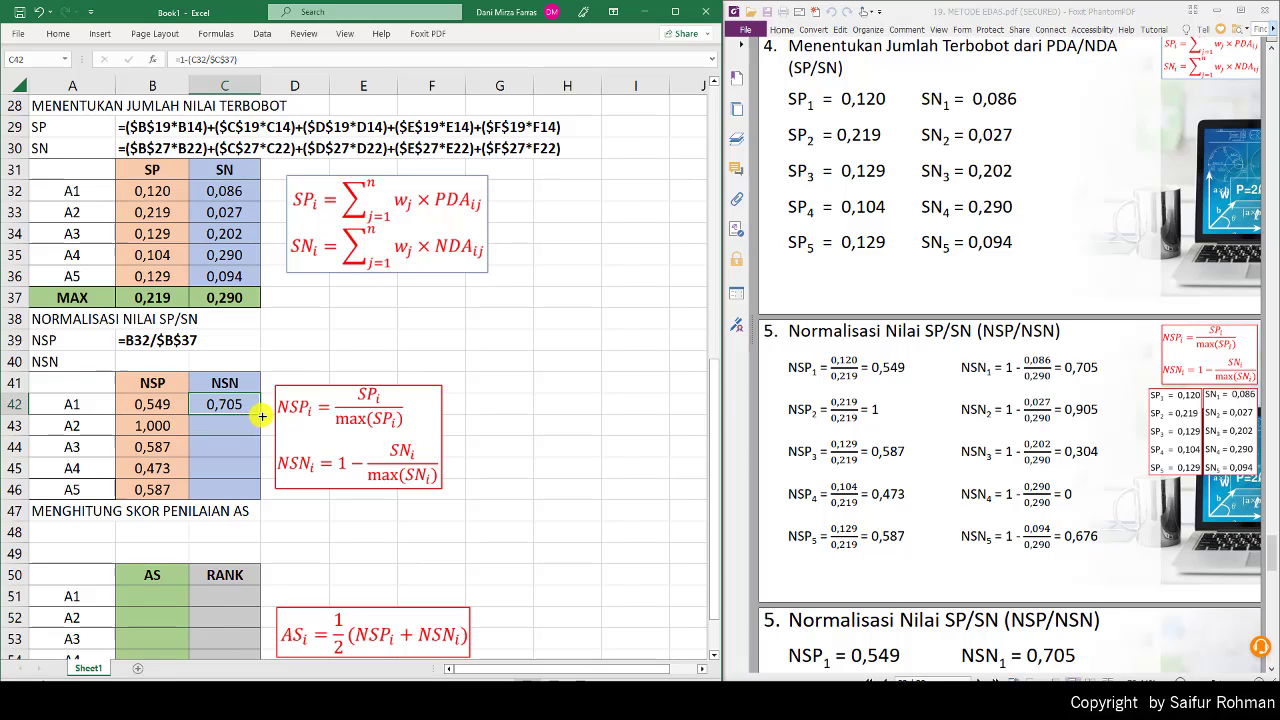
{"action": "left_click_drag", "start_coordinate": [261, 414], "coordinate": [259, 497]}
Step: Copy the formula of C42 and show it as text in B40 beside the NSN label
{"action": "left_click", "coordinate": [251, 400]}
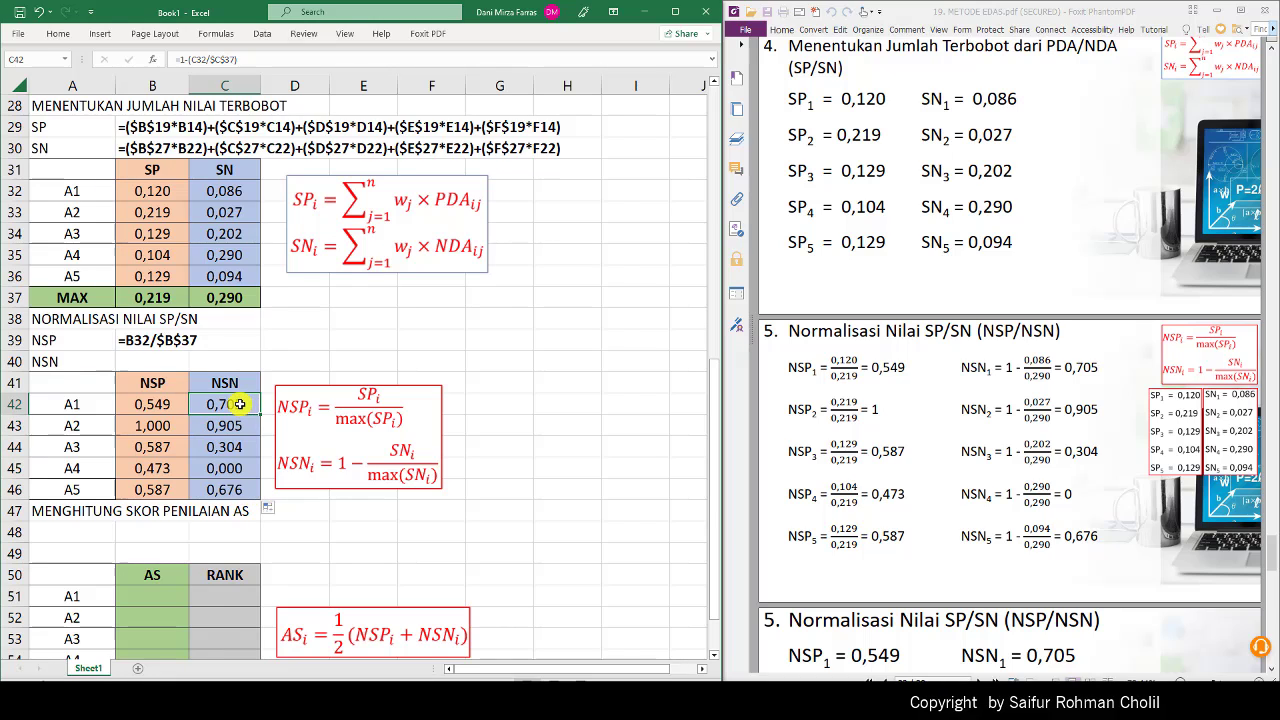
{"action": "left_click_drag", "start_coordinate": [246, 58], "coordinate": [117, 57]}
{"action": "key", "text": "ctrl+c"}
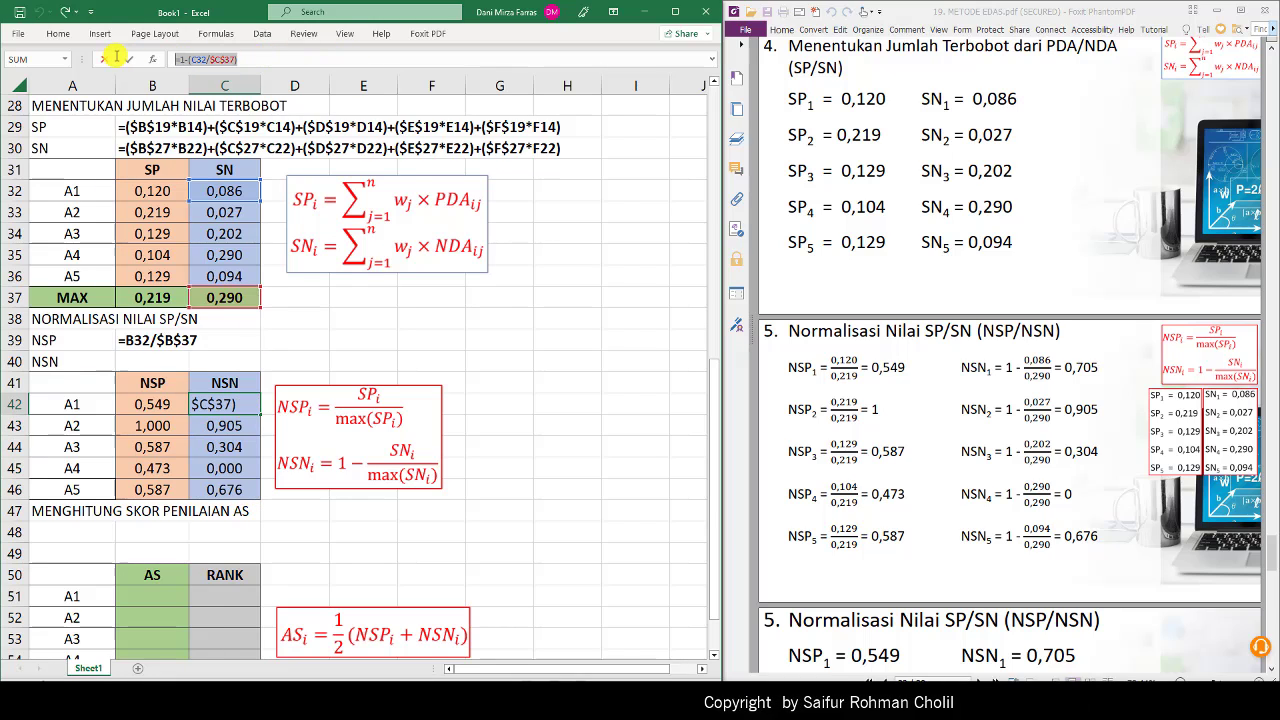
{"action": "key", "text": "Escape"}
{"action": "key", "text": "Up"}
{"action": "key", "text": "Up"}
{"action": "key", "text": "Left"}
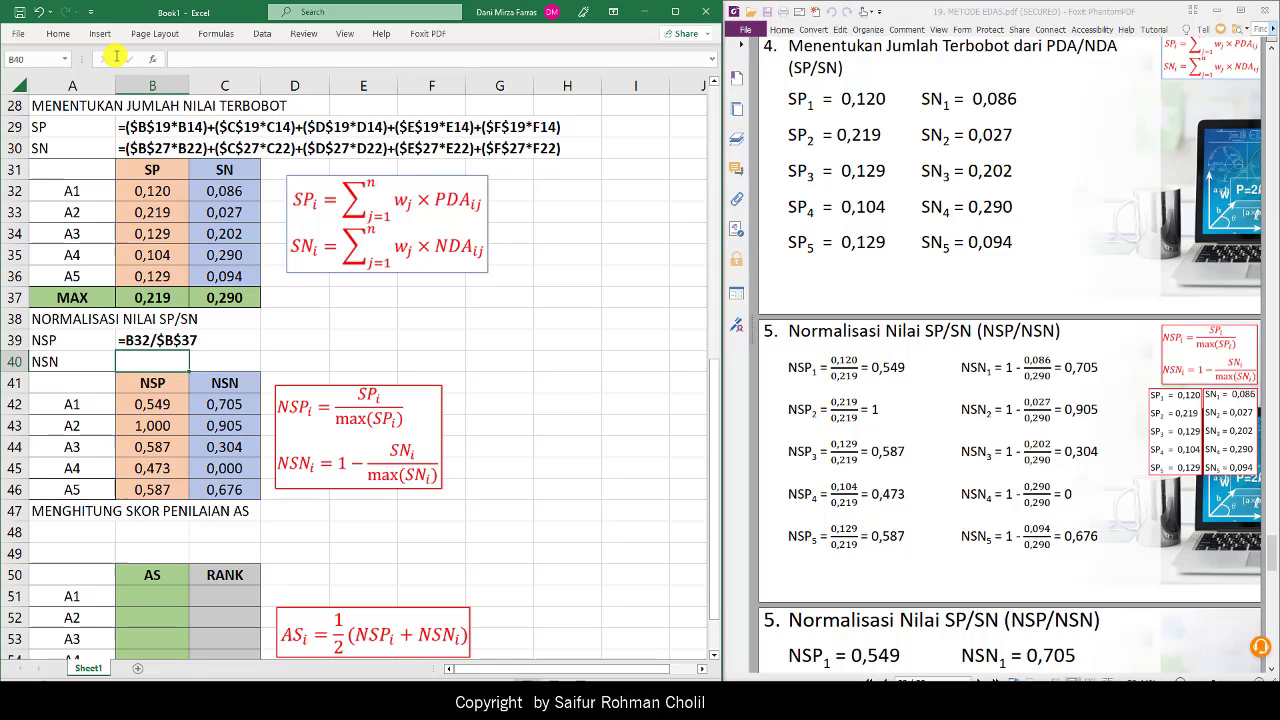
{"action": "type", "text": "'"}
{"action": "key", "text": "ctrl+v"}
{"action": "key", "text": "ctrl+Return"}
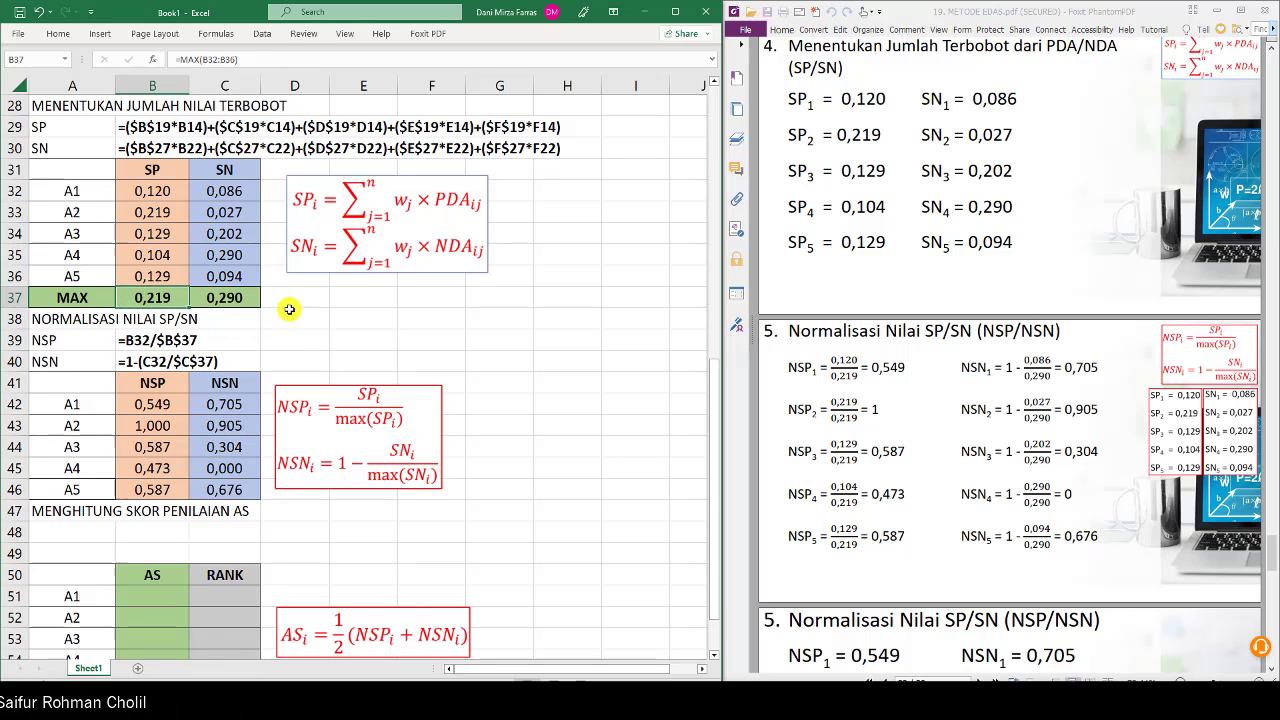
{"action": "left_click", "coordinate": [292, 302]}
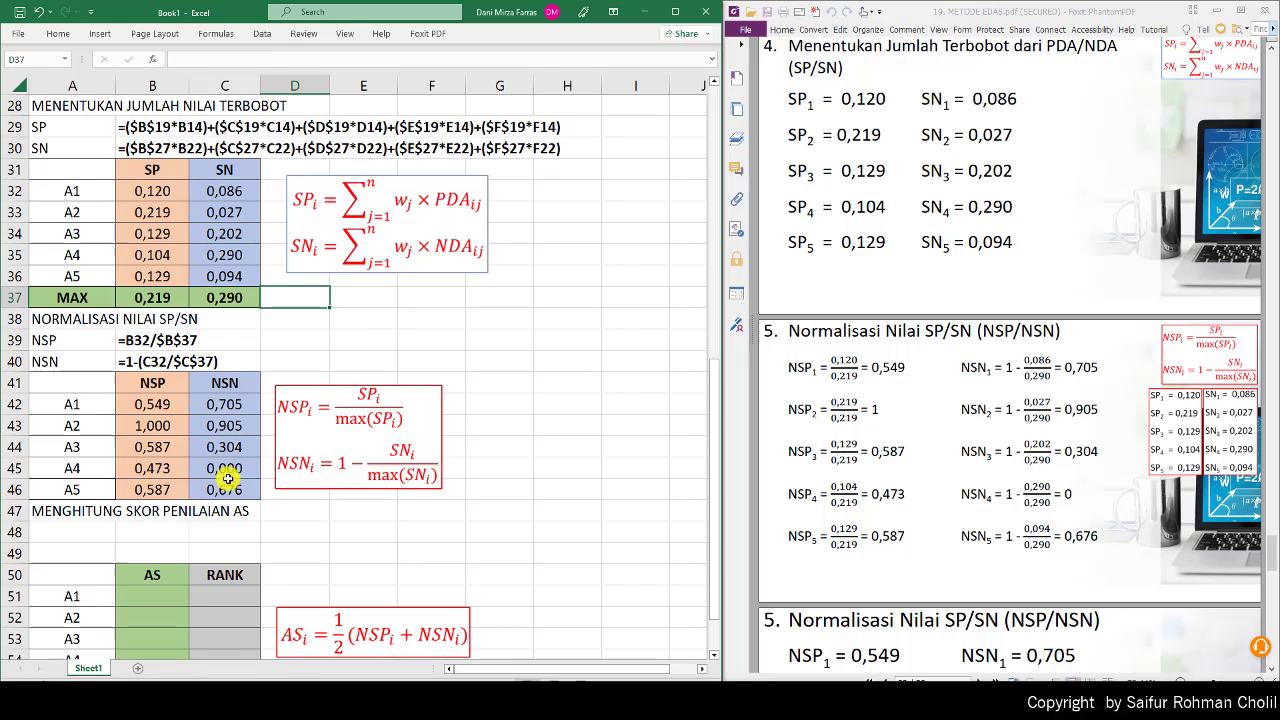
Step: Following the PDF's AS example, enter =0,5*(B42+C42) in B51 as the AS score of A1 and fill it down to B55
{"action": "scroll", "coordinate": [901, 443], "scroll_direction": "down", "scroll_amount": 5}
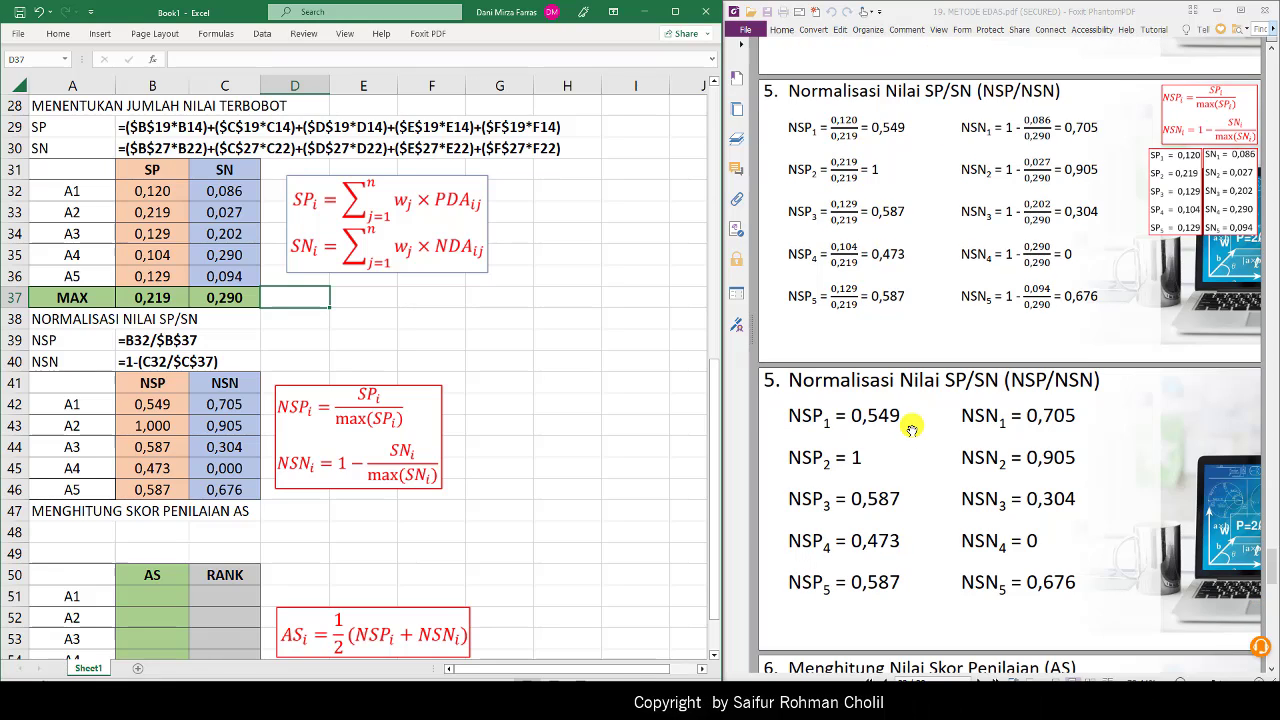
{"action": "scroll", "coordinate": [910, 430], "scroll_direction": "down", "scroll_amount": 5}
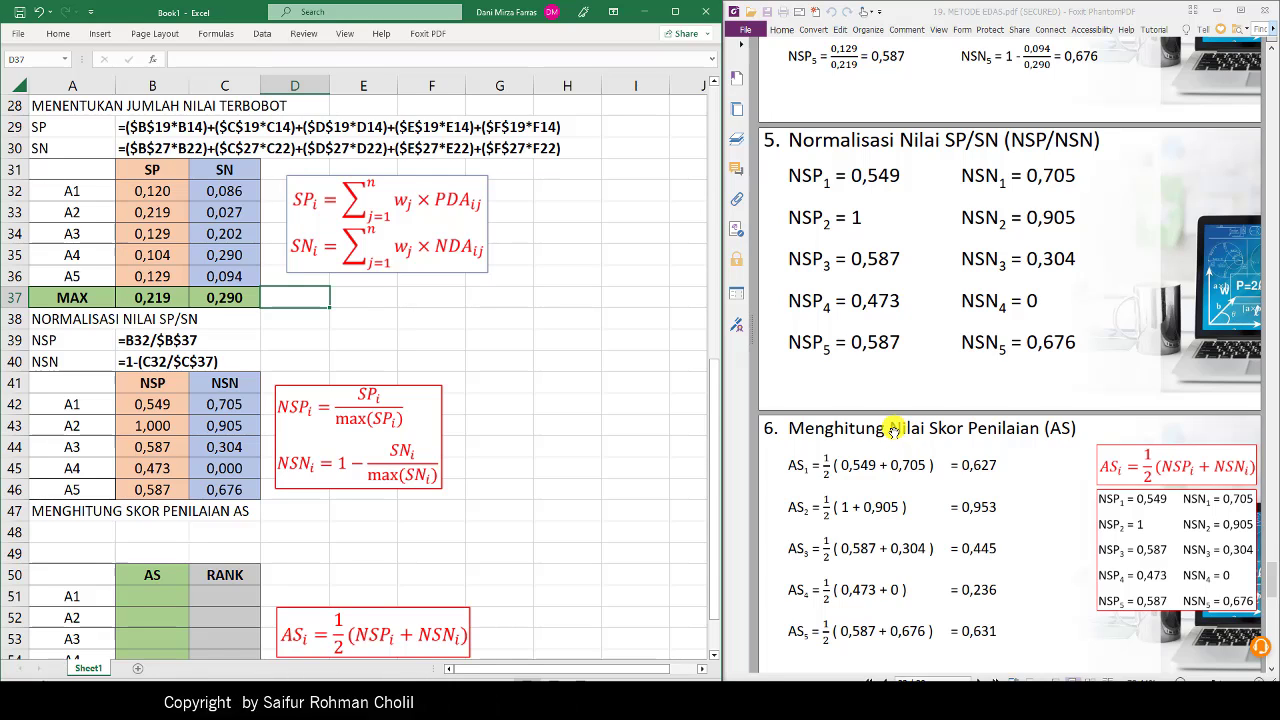
{"action": "scroll", "coordinate": [895, 433], "scroll_direction": "down", "scroll_amount": 2}
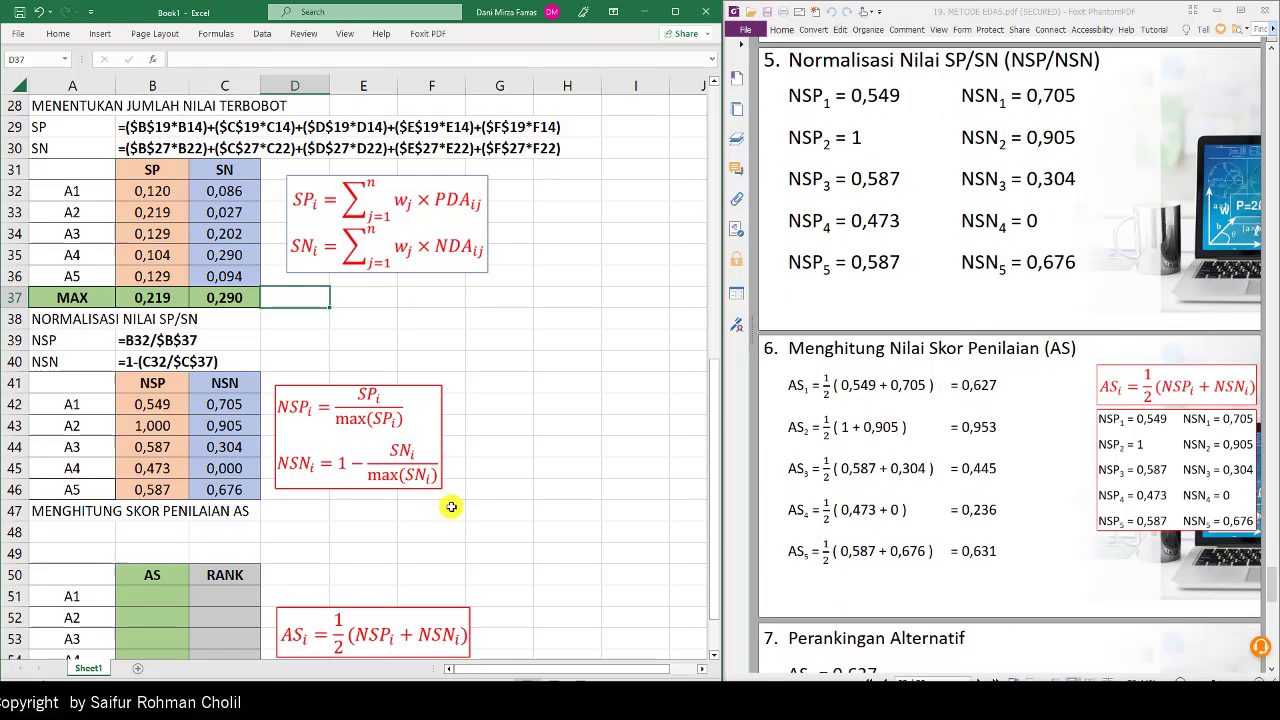
{"action": "left_click", "coordinate": [509, 484]}
{"action": "scroll", "coordinate": [505, 482], "scroll_direction": "down", "scroll_amount": 1}
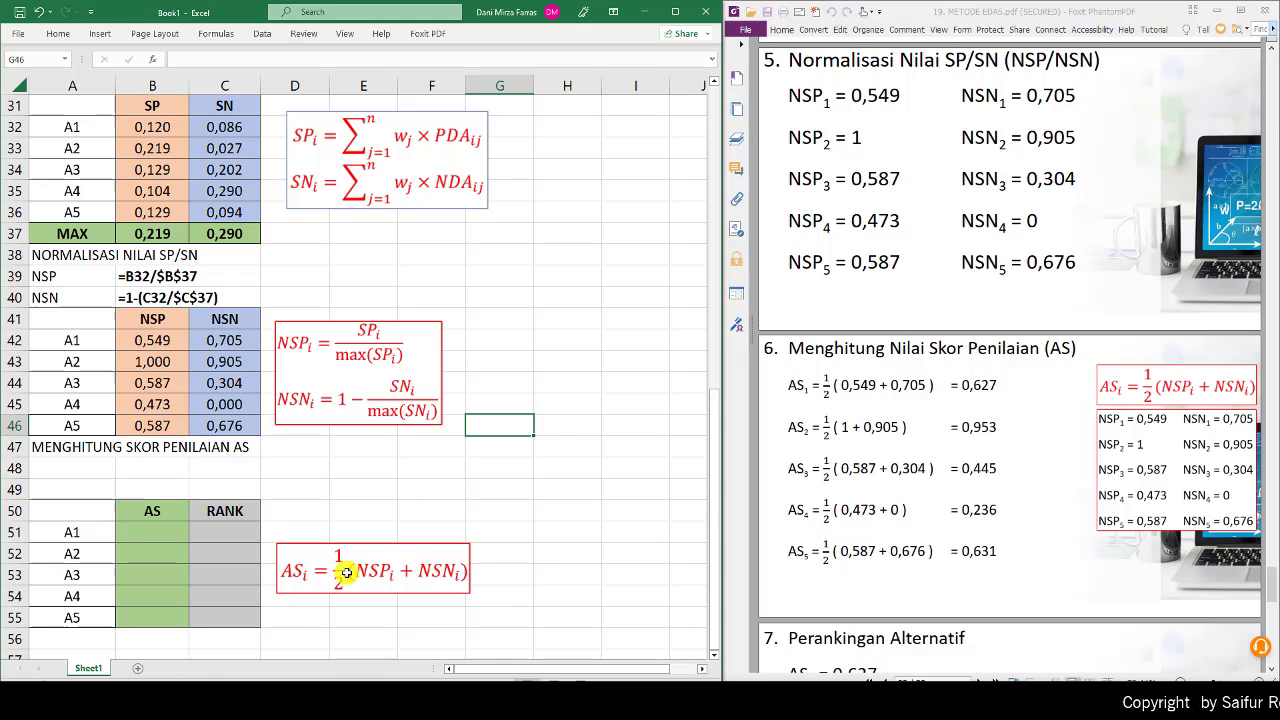
{"action": "left_click", "coordinate": [146, 534]}
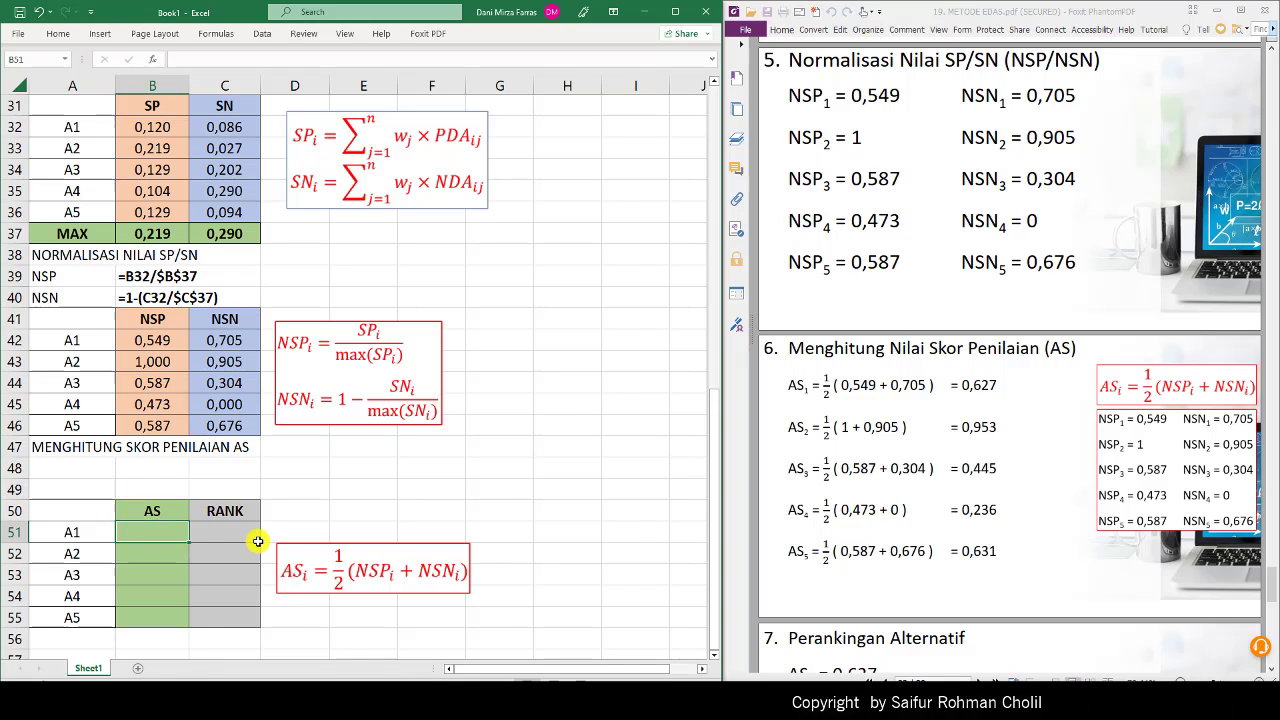
{"action": "type", "text": "="}
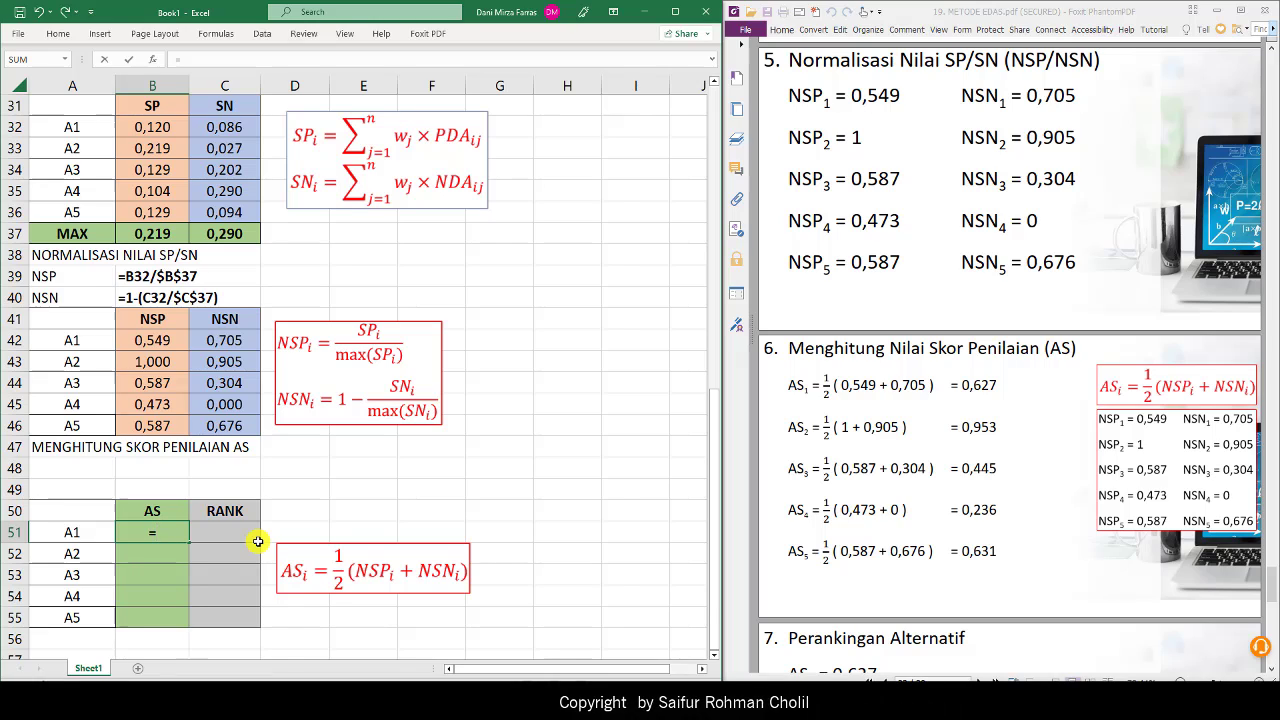
{"action": "type", "text": "0,5*(B42+"}
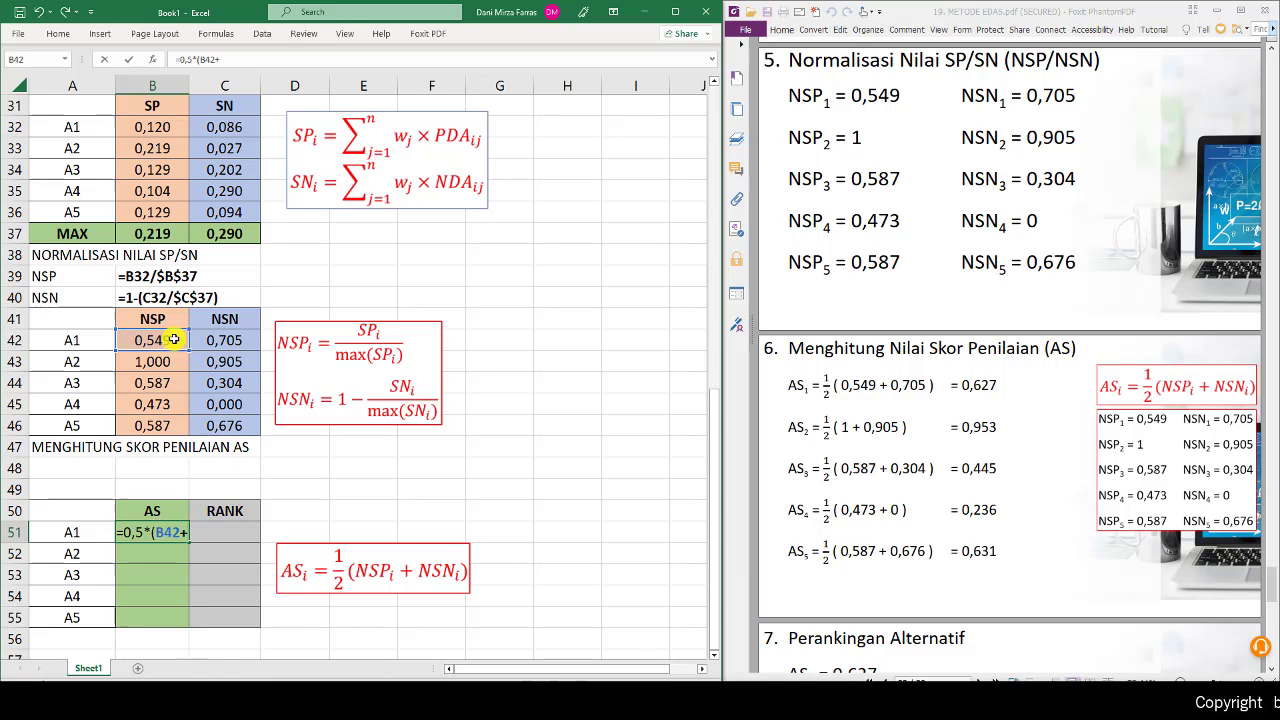
{"action": "left_click", "coordinate": [224, 341]}
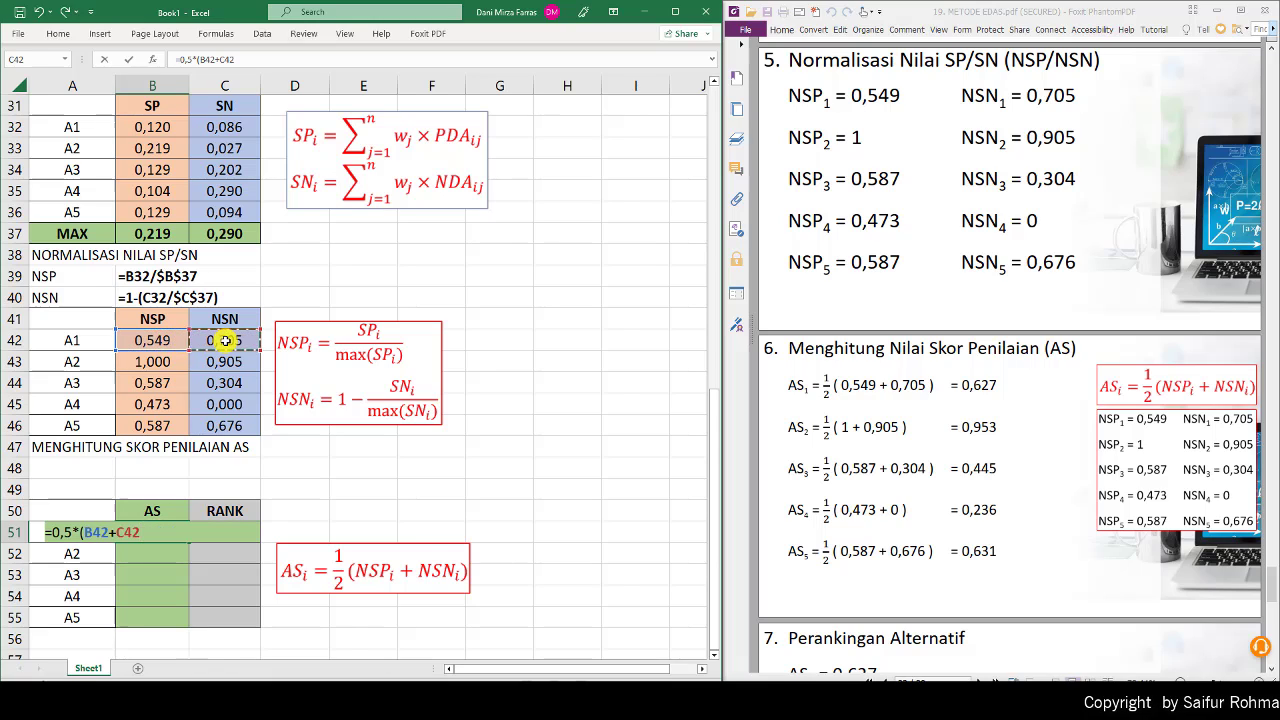
{"action": "type", "text": ")"}
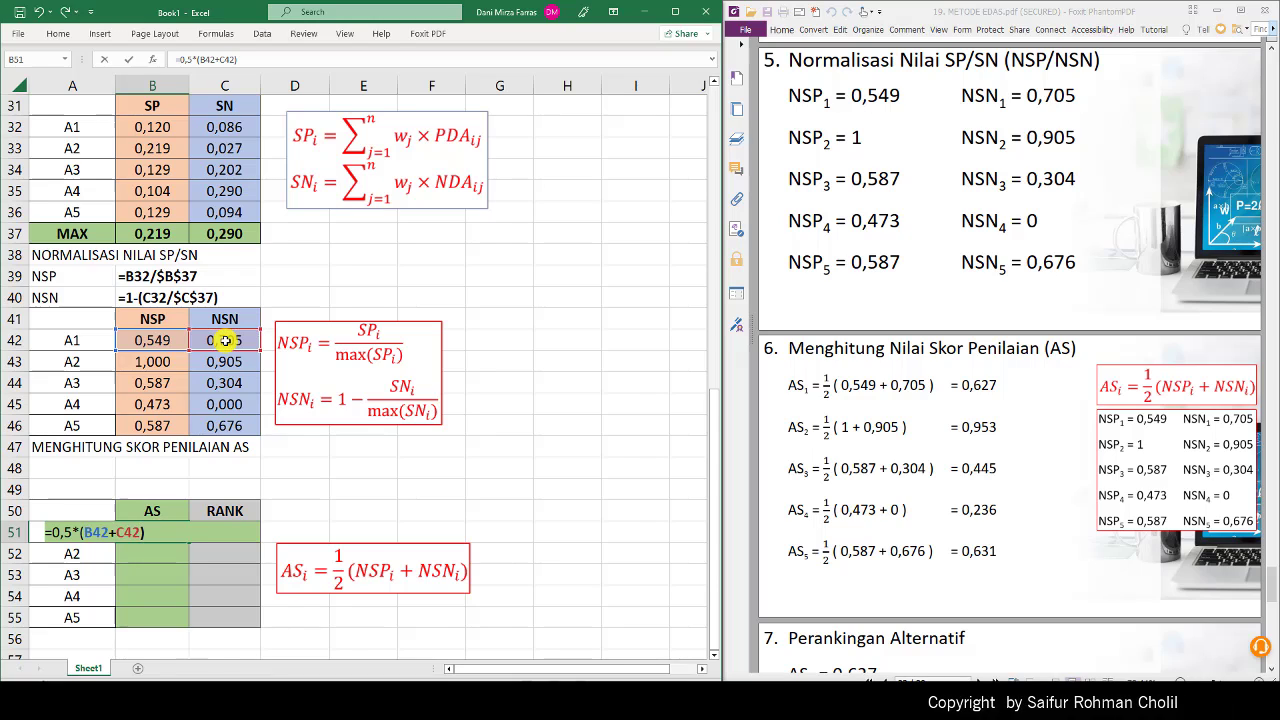
{"action": "key", "text": "ctrl+Return"}
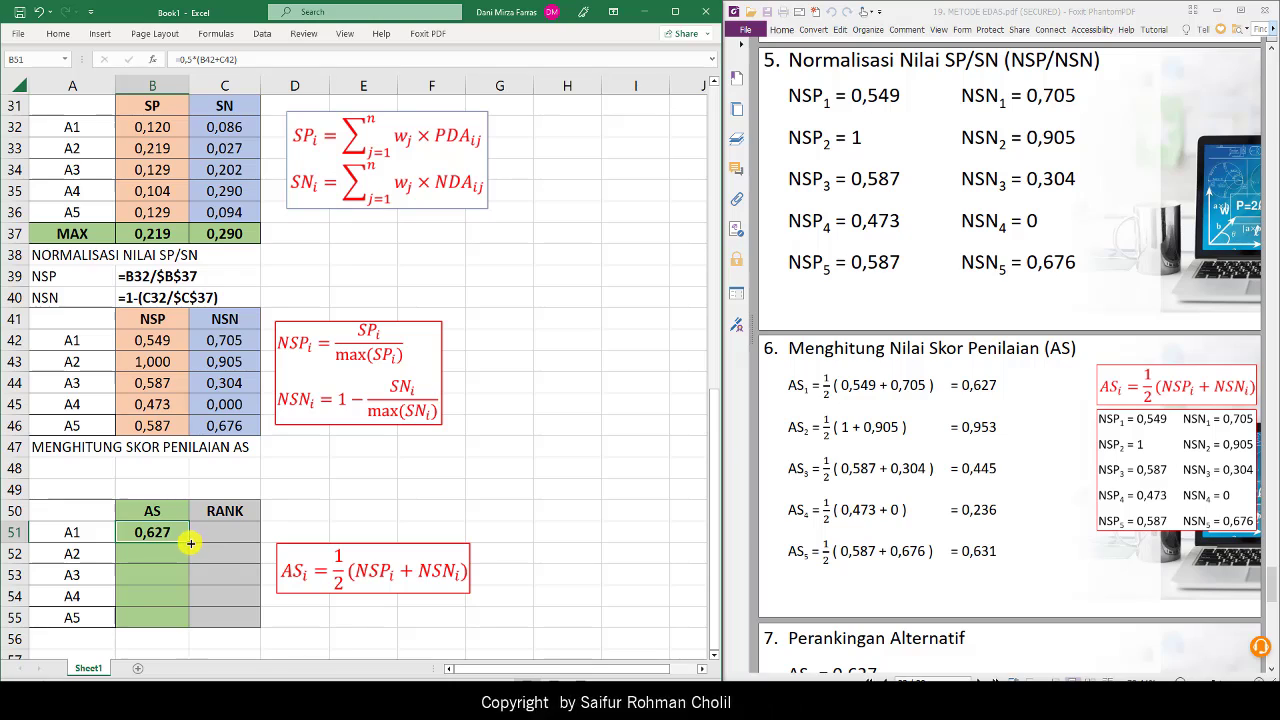
{"action": "left_click_drag", "start_coordinate": [190, 543], "coordinate": [179, 617]}
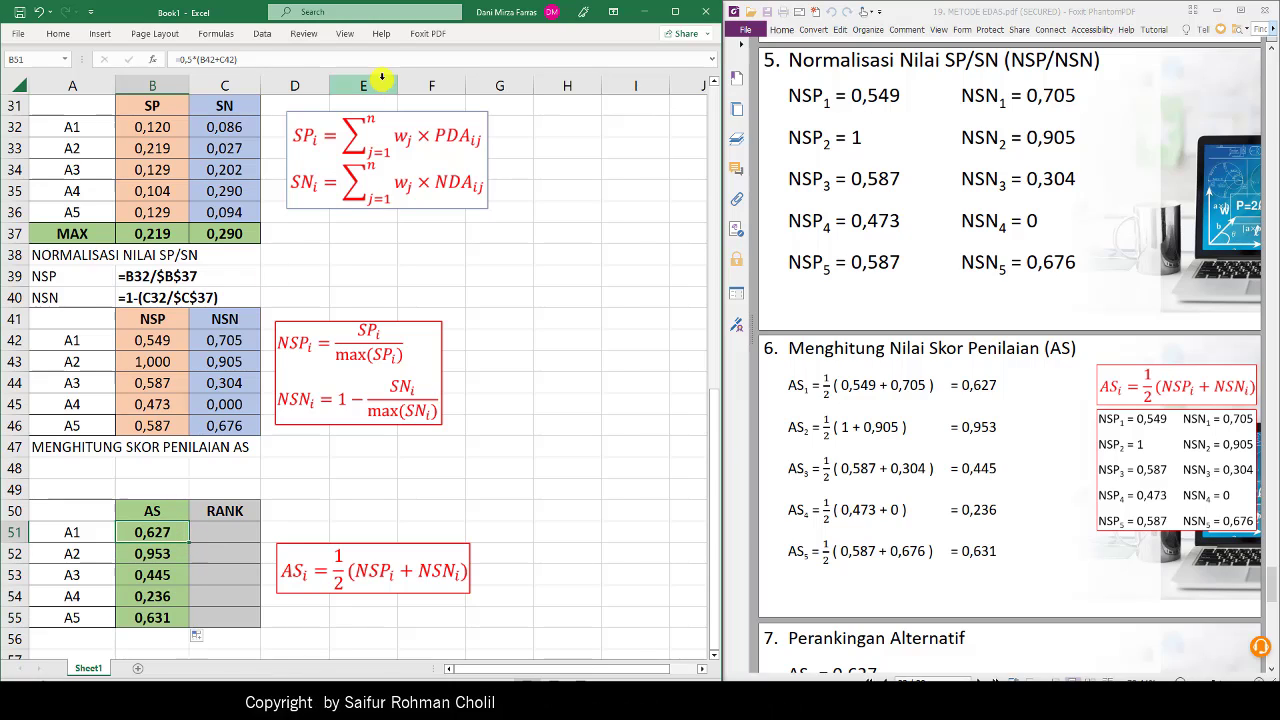
Step: Copy the AS formula of B51 and show it as text in A48 under the MENGHITUNG SKOR PENILAIAN AS heading
{"action": "left_click_drag", "start_coordinate": [251, 59], "coordinate": [51, 63]}
{"action": "key", "text": "ctrl+c"}
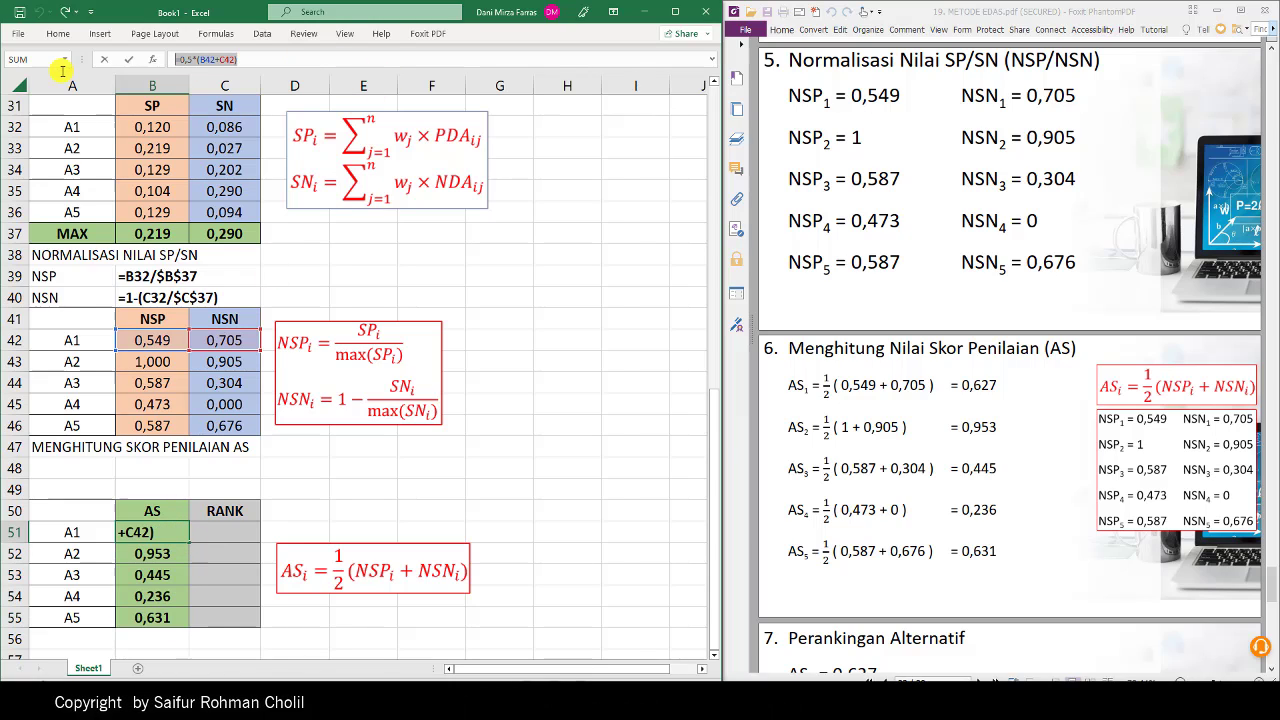
{"action": "key", "text": "Escape"}
{"action": "key", "text": "Up"}
{"action": "key", "text": "Up"}
{"action": "key", "text": "Up"}
{"action": "key", "text": "Left"}
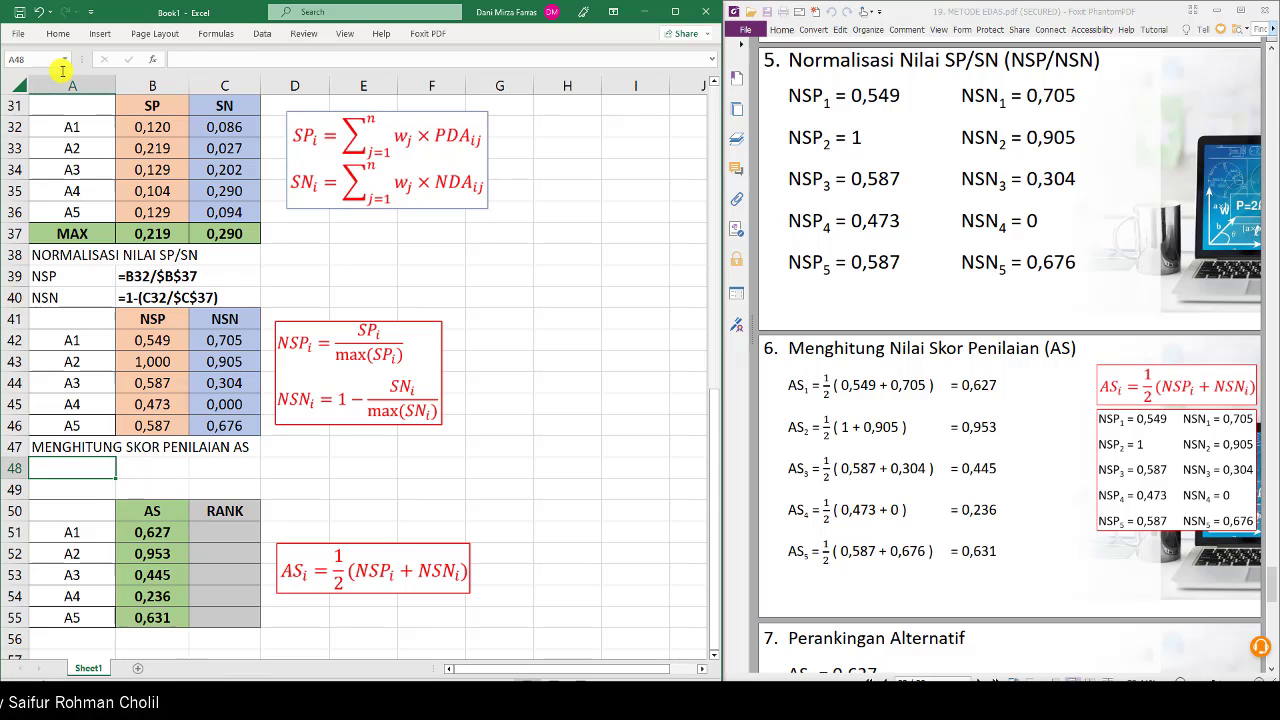
{"action": "key", "text": "ctrl+v"}
{"action": "key", "text": "Return"}
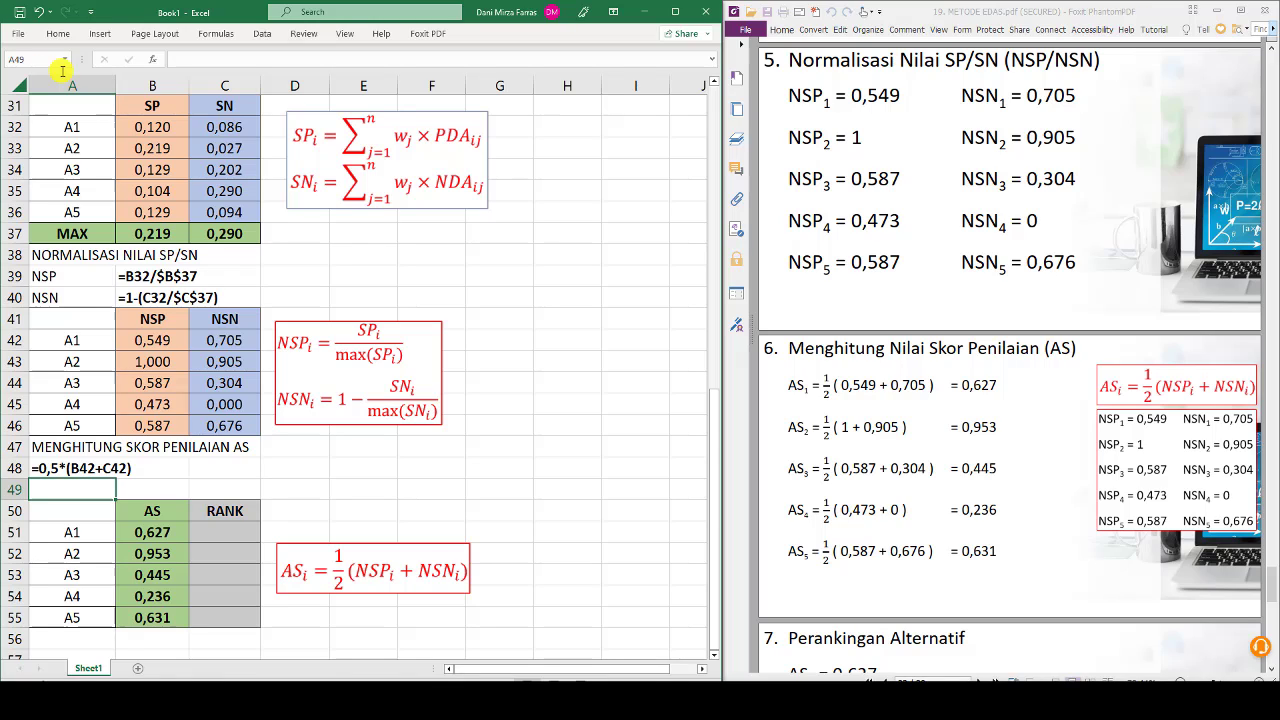
Step: Enter =RANK(B51;$B$51:$B$55;0) in C51 as the descending rank of A1 and fill it down to C55
{"action": "key", "text": "Right"}
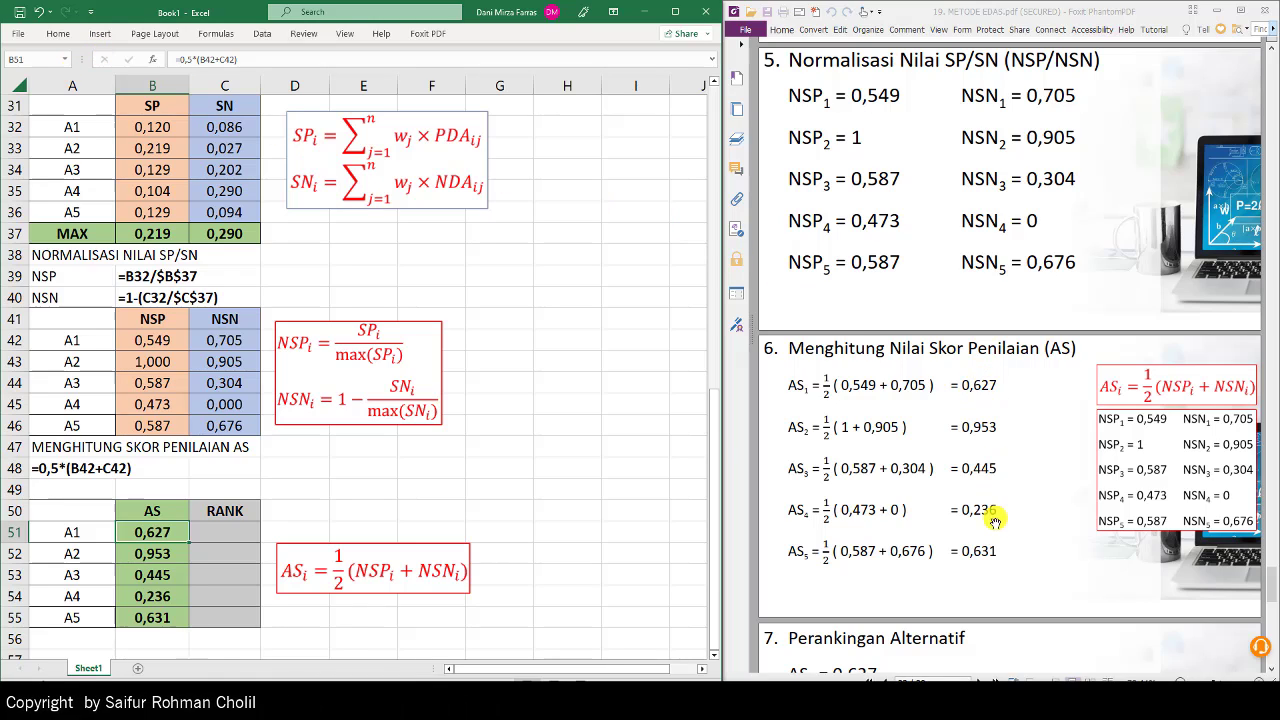
{"action": "left_click", "coordinate": [221, 527]}
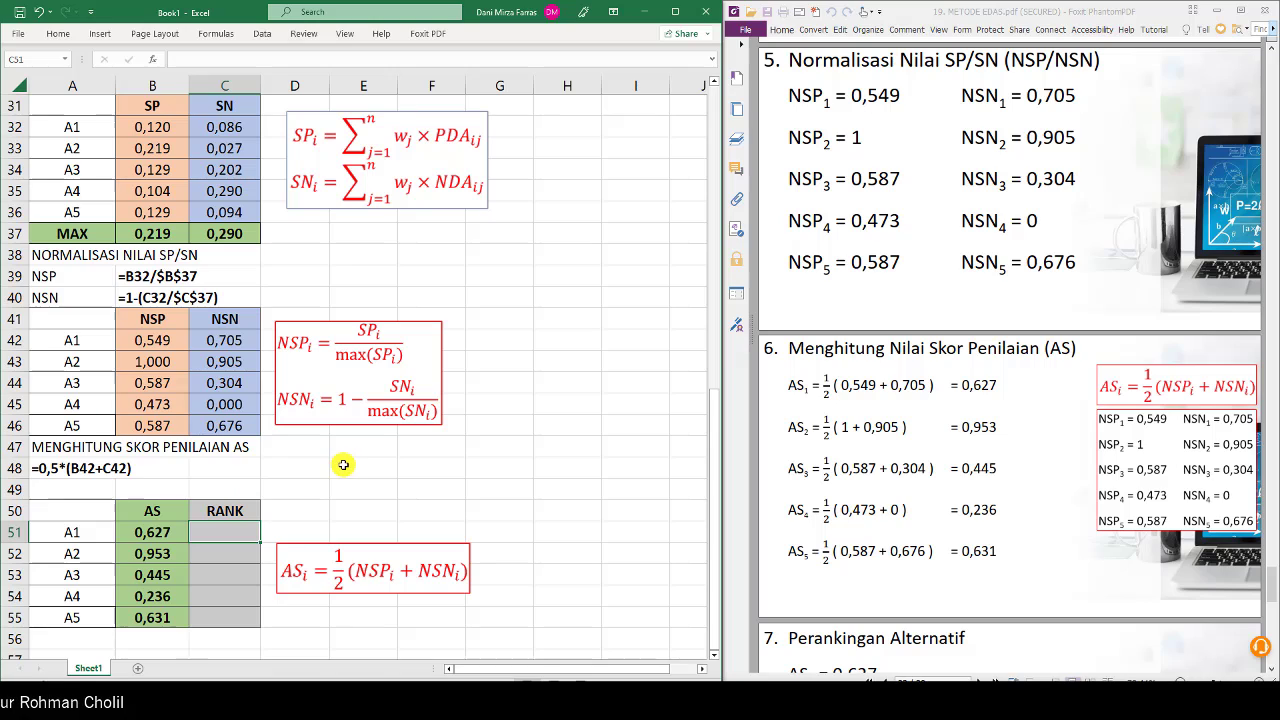
{"action": "type", "text": "=RANK"}
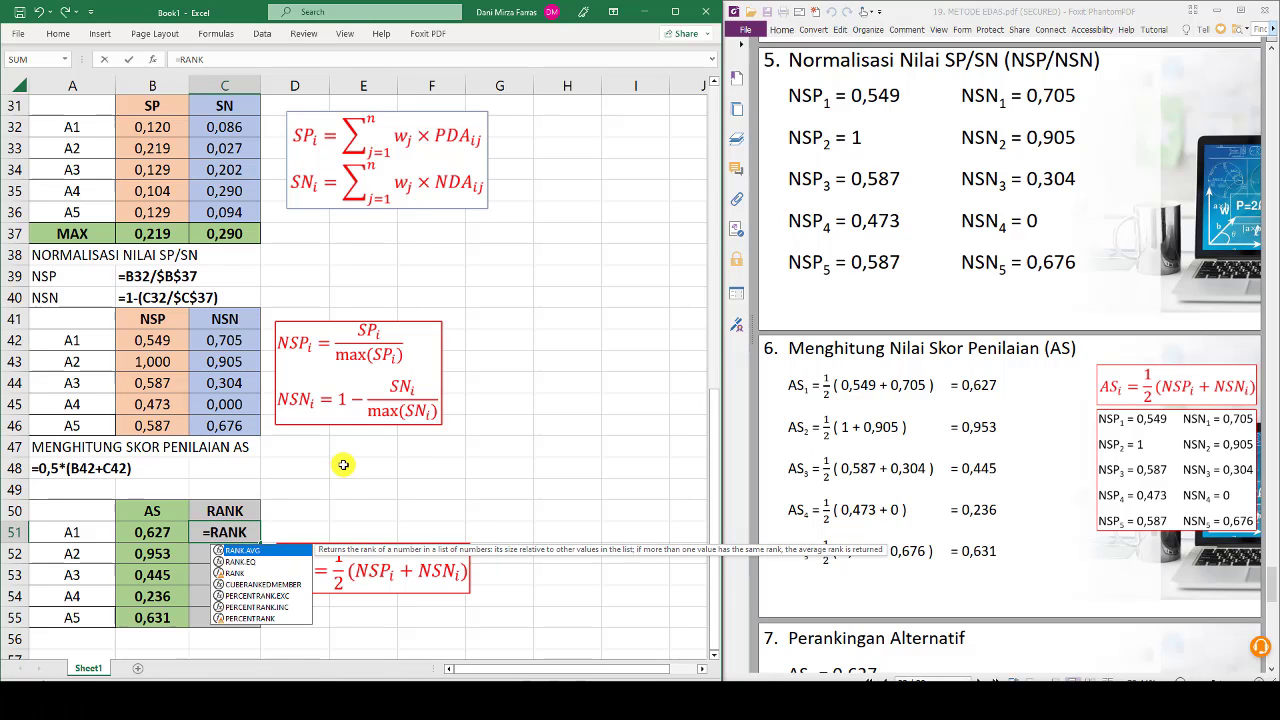
{"action": "type", "text": "("}
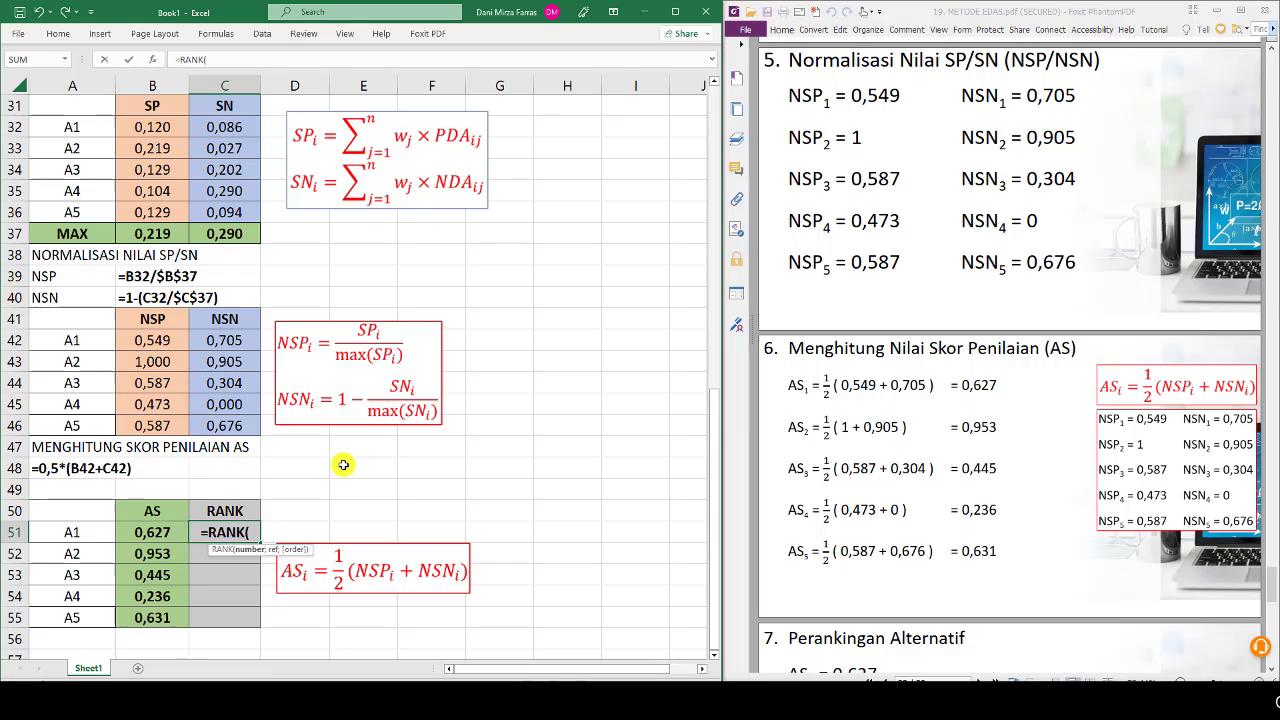
{"action": "type", "text": "B51"}
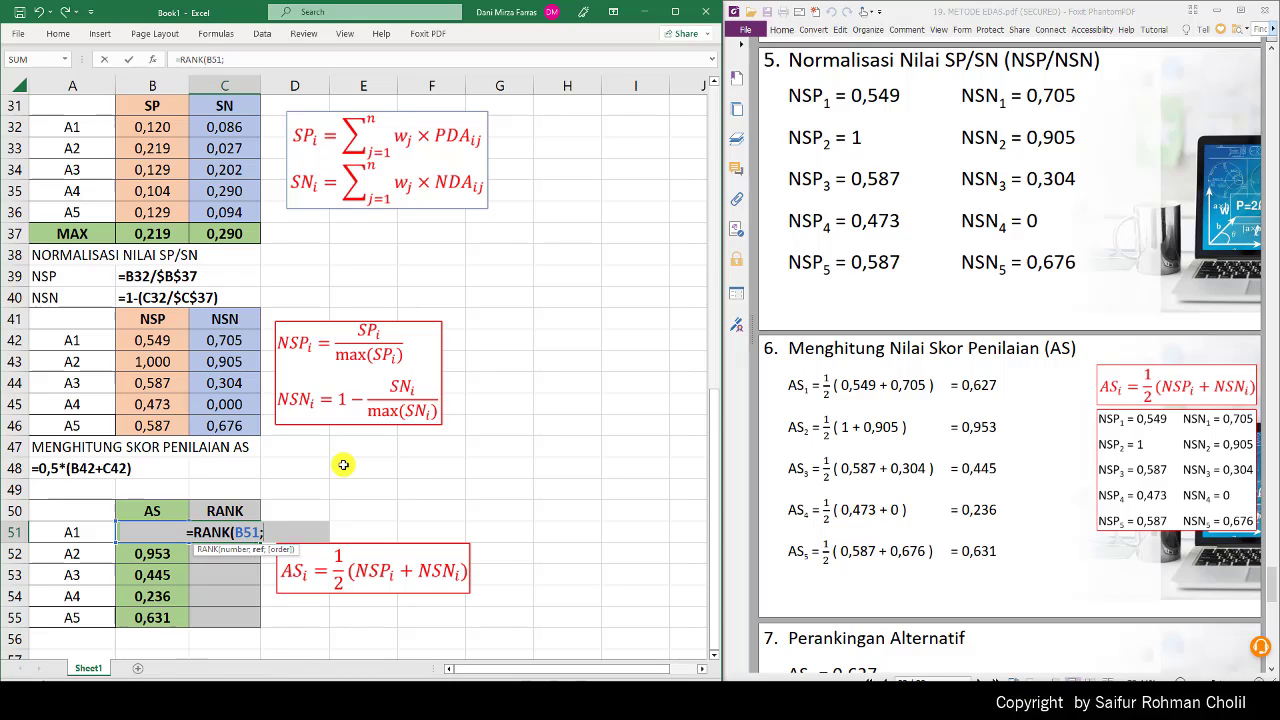
{"action": "type", "text": ";"}
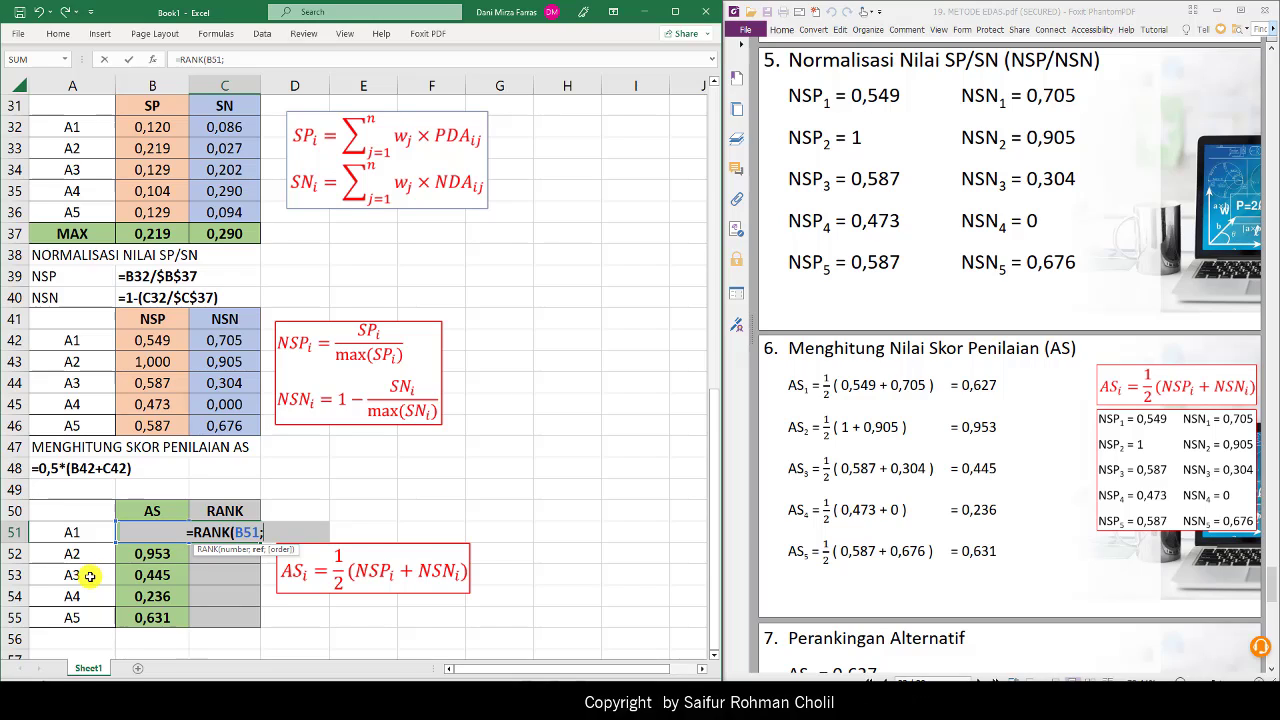
{"action": "type", "text": "B51"}
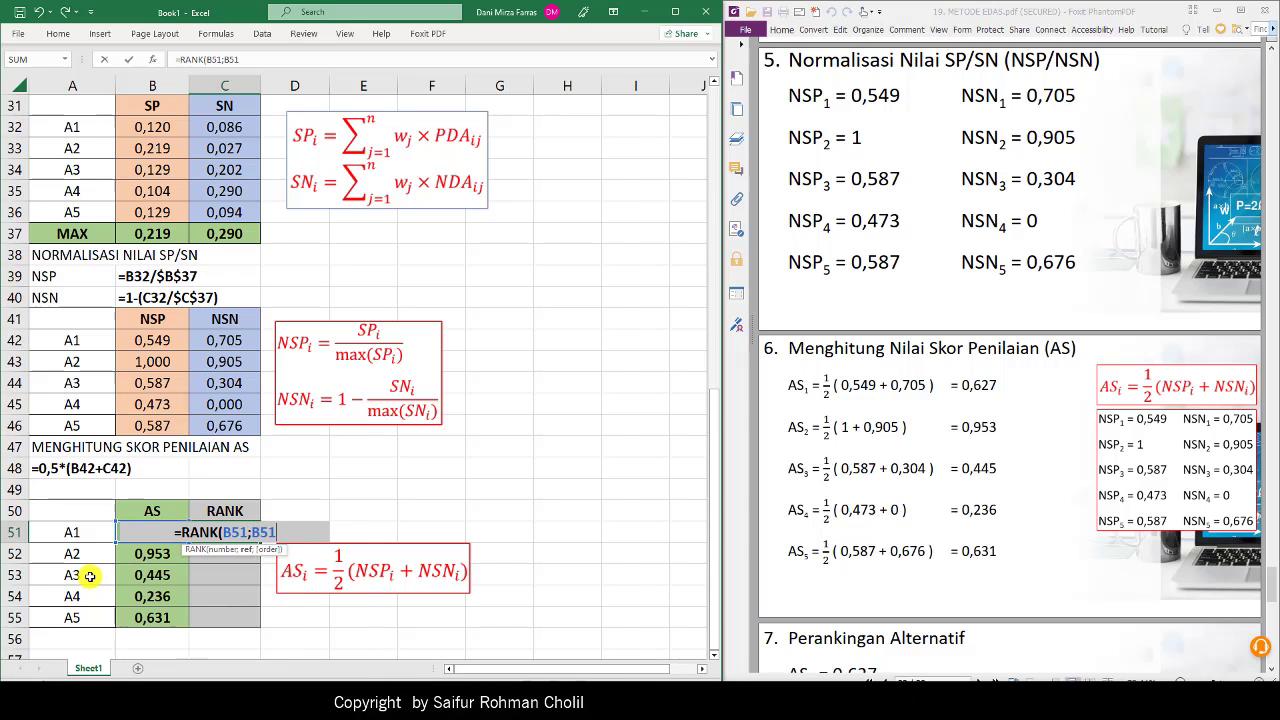
{"action": "type", "text": ":B55"}
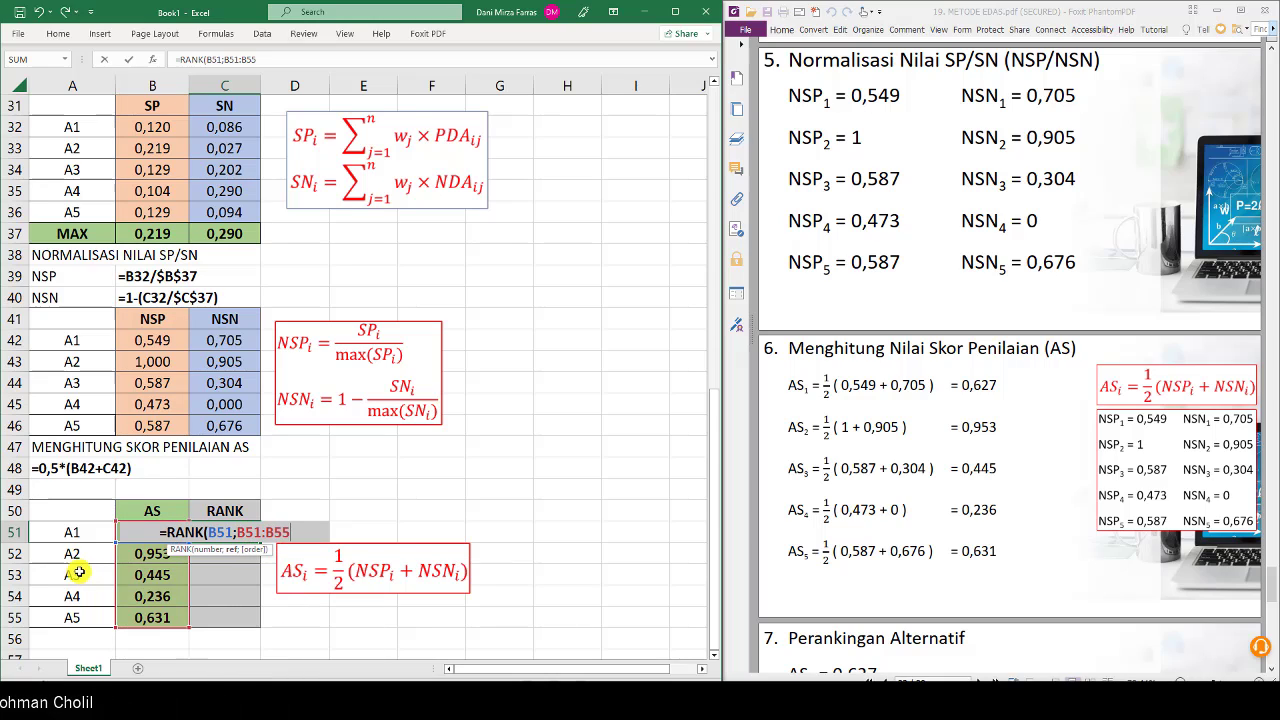
{"action": "key", "text": "F4"}
{"action": "left_click", "coordinate": [212, 535]}
{"action": "key", "text": "F4"}
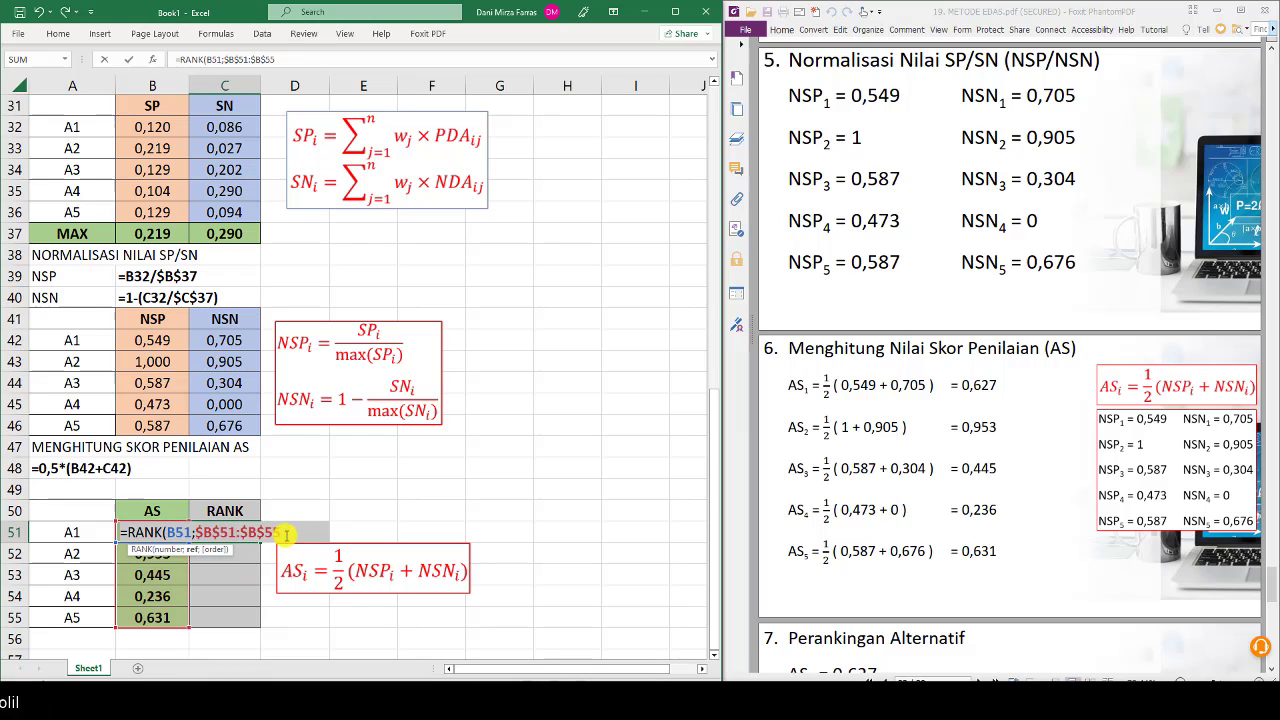
{"action": "type", "text": ";"}
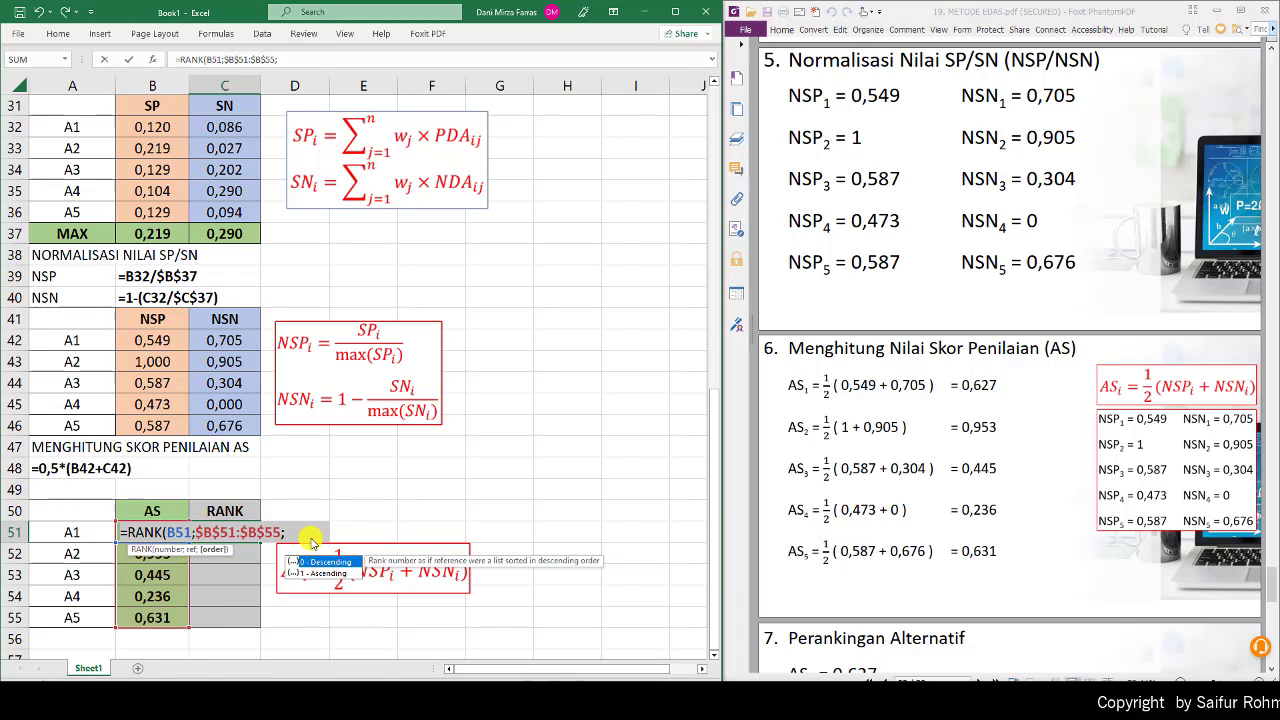
{"action": "type", "text": "0"}
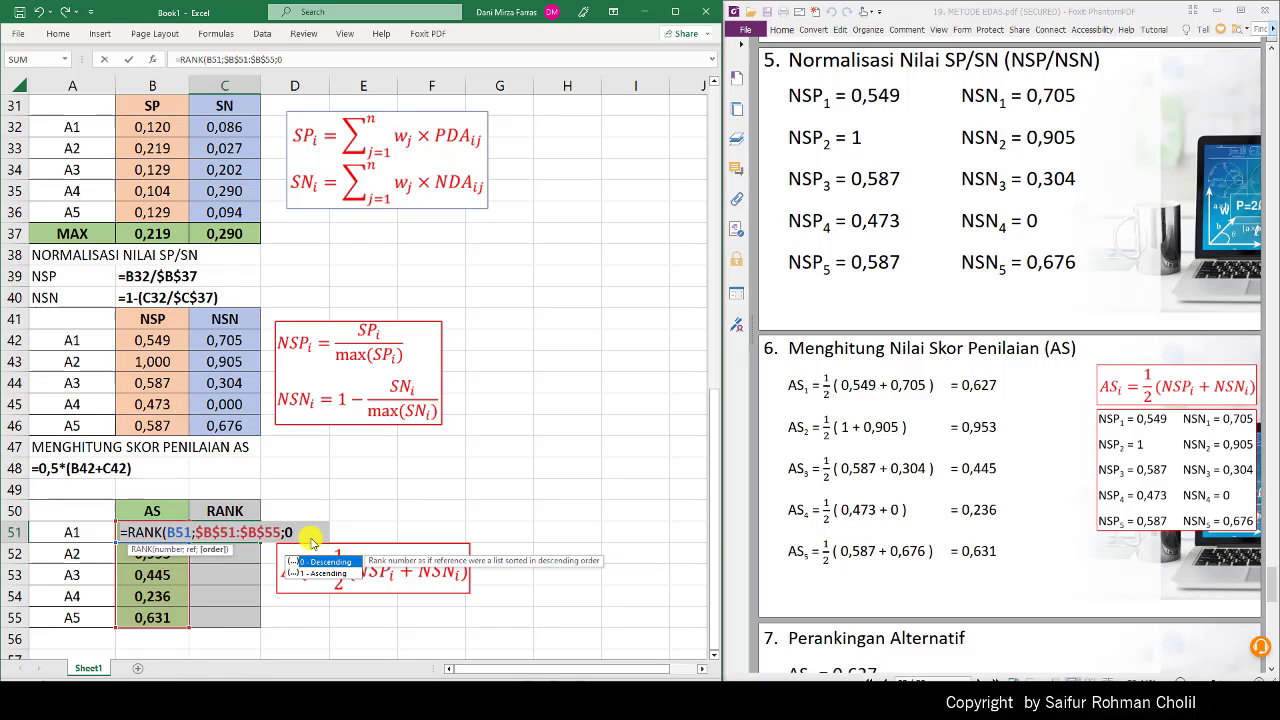
{"action": "type", "text": ")"}
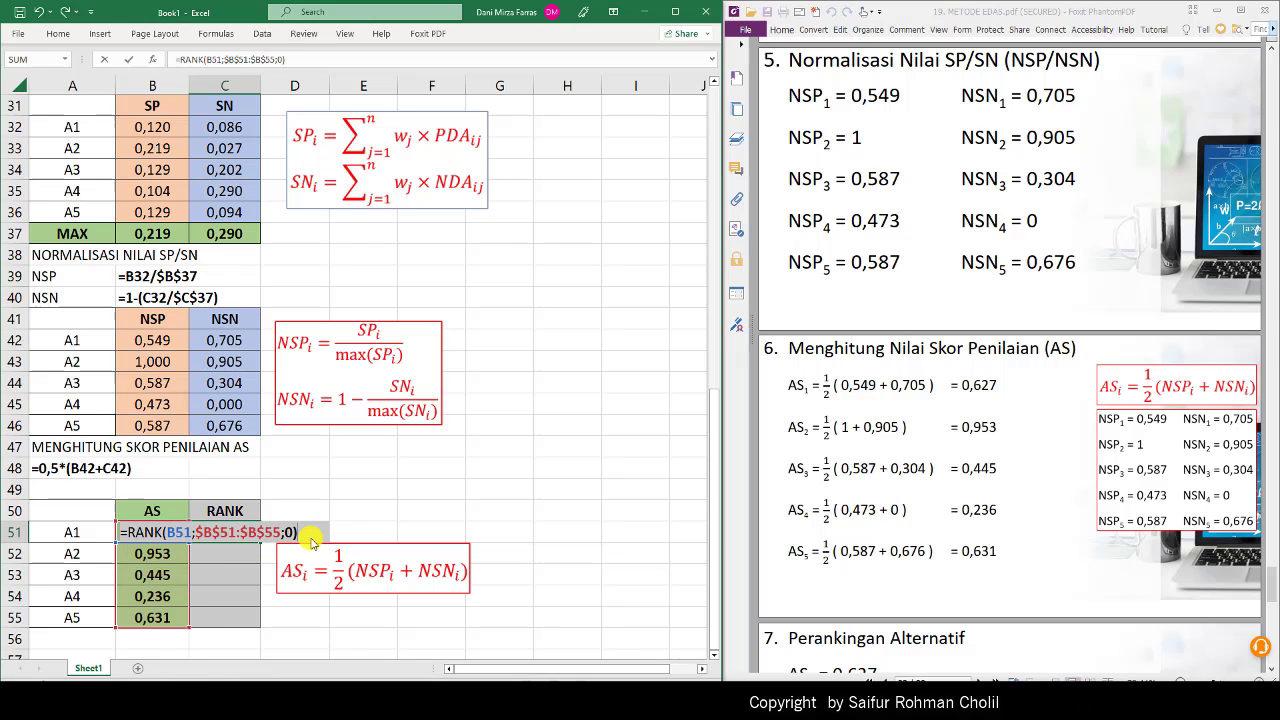
{"action": "key", "text": "ctrl+Return"}
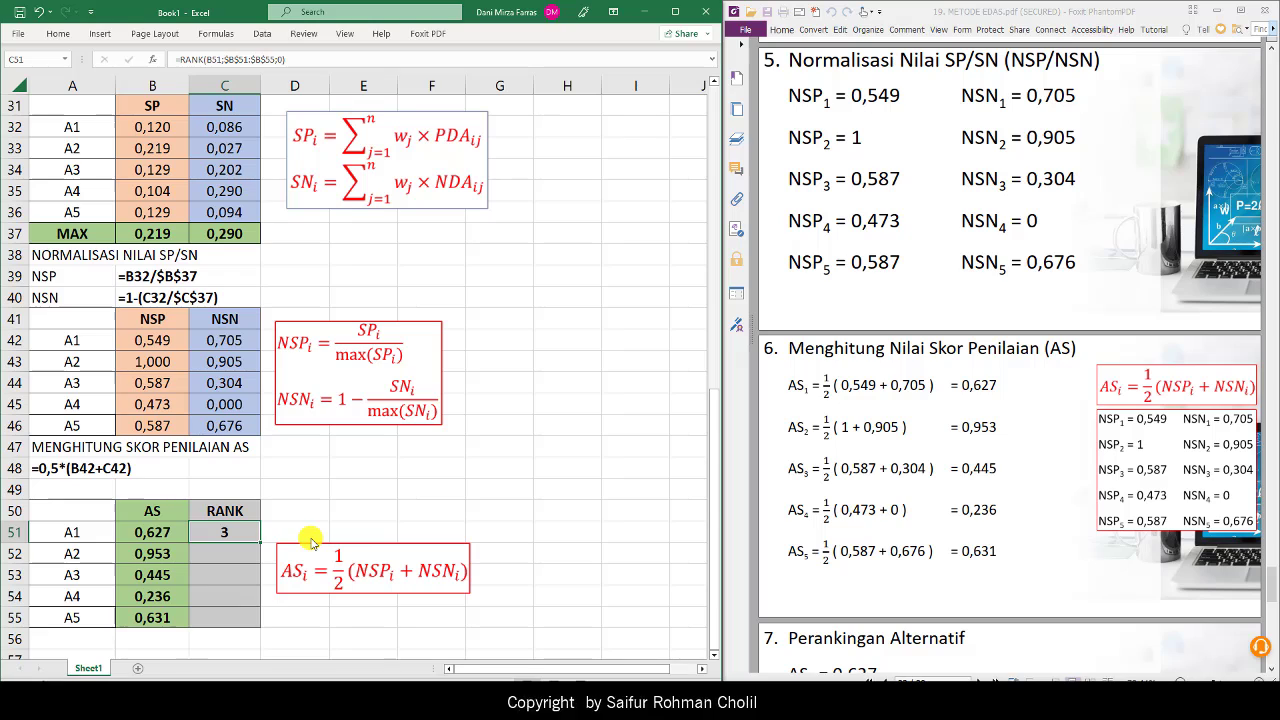
{"action": "left_click_drag", "start_coordinate": [260, 541], "coordinate": [255, 624]}
{"action": "scroll", "coordinate": [919, 520], "scroll_direction": "down", "scroll_amount": 3}
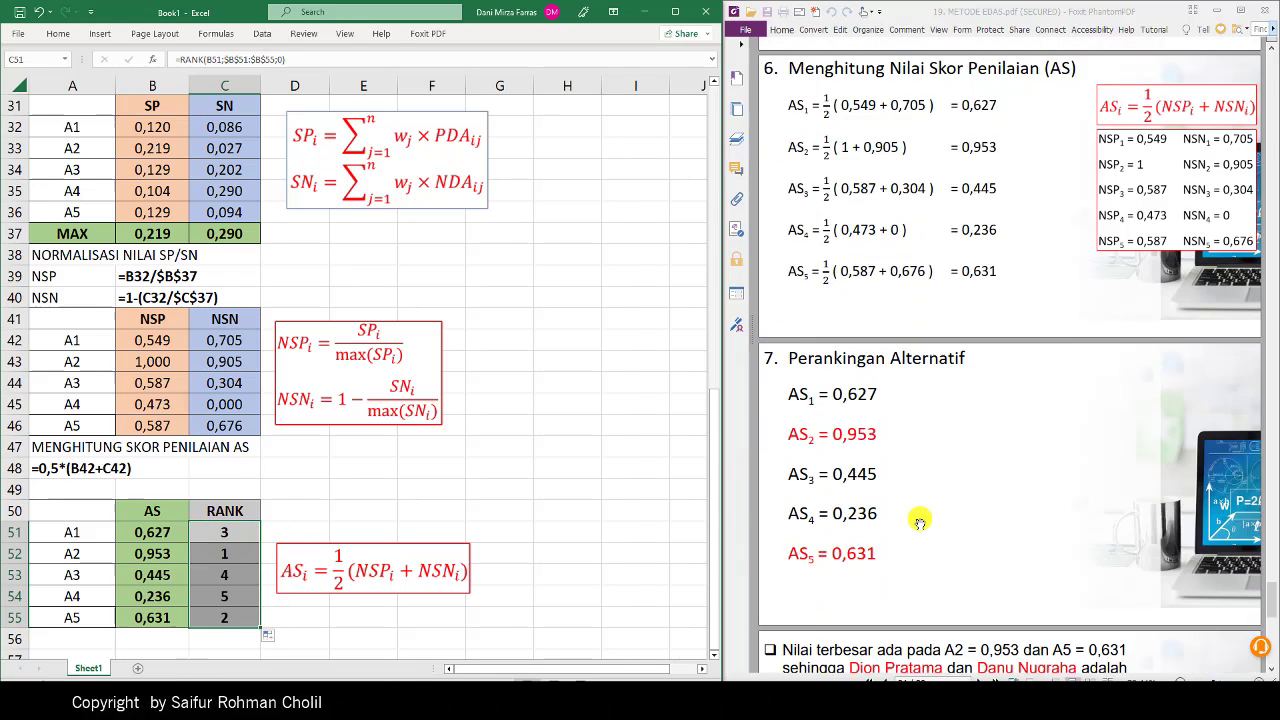
Step: Copy the RANK formula of C51 and show it as text in A49 below the AS formula
{"action": "left_click", "coordinate": [216, 533]}
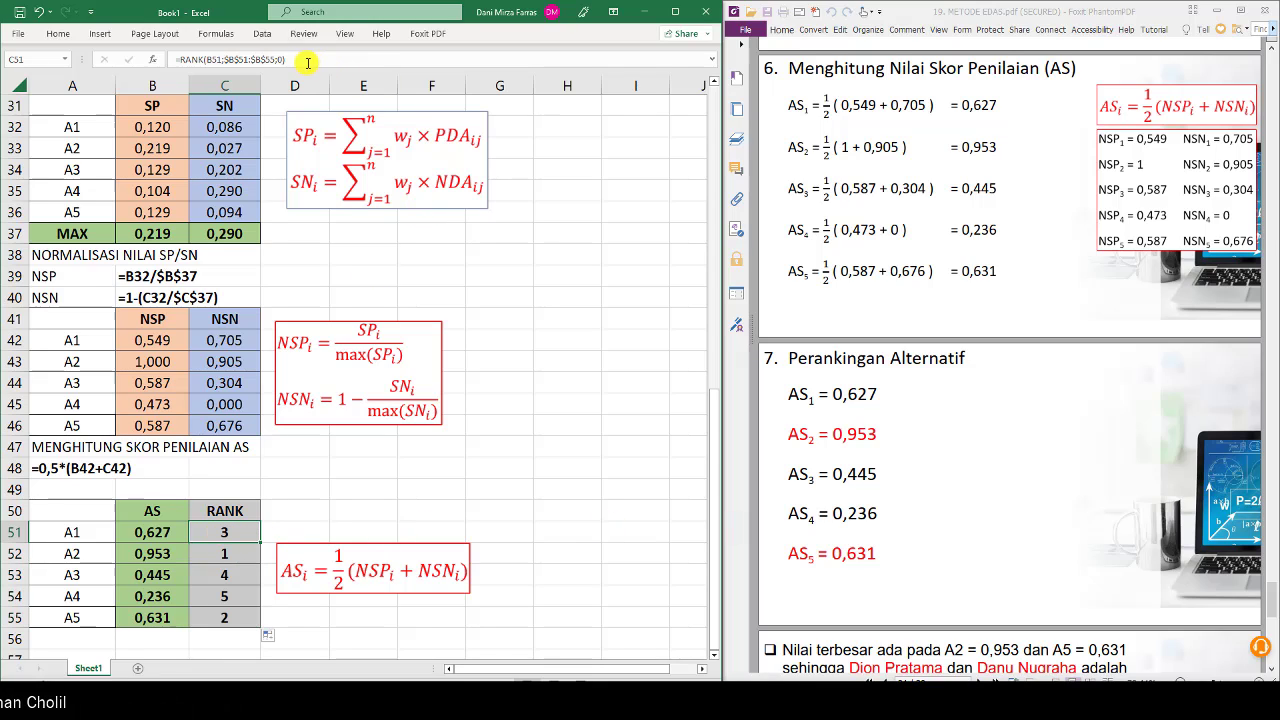
{"action": "left_click_drag", "start_coordinate": [308, 63], "coordinate": [60, 60]}
{"action": "key", "text": "ctrl+c"}
{"action": "key", "text": "Return"}
{"action": "key", "text": "Up"}
{"action": "key", "text": "Up"}
{"action": "key", "text": "Up"}
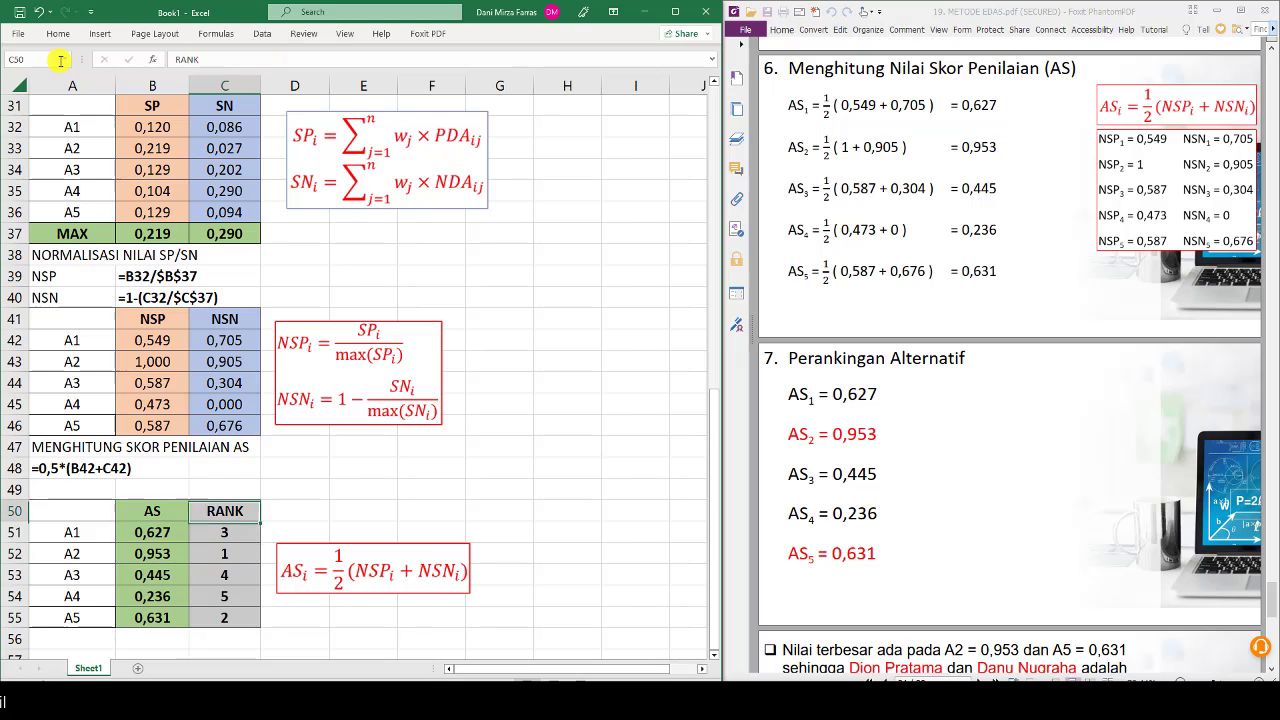
{"action": "key", "text": "Left"}
{"action": "key", "text": "Left"}
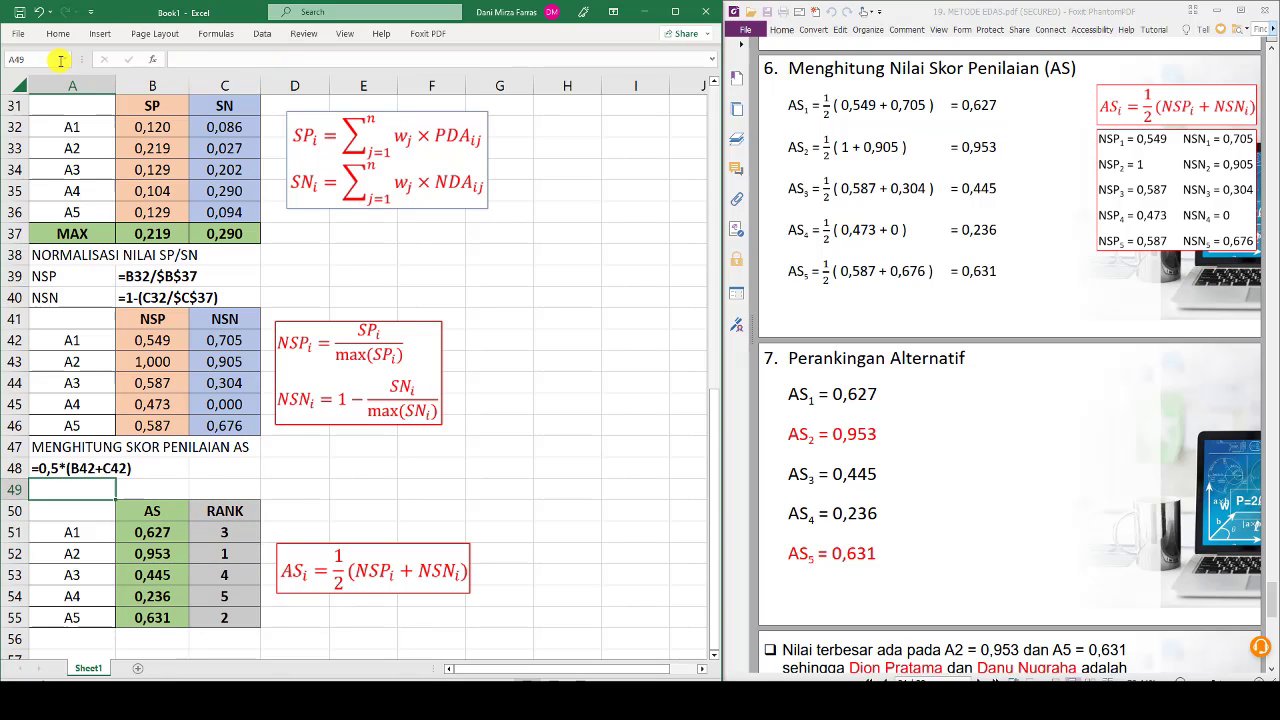
{"action": "key", "text": "ctrl+v"}
{"action": "key", "text": "Return"}
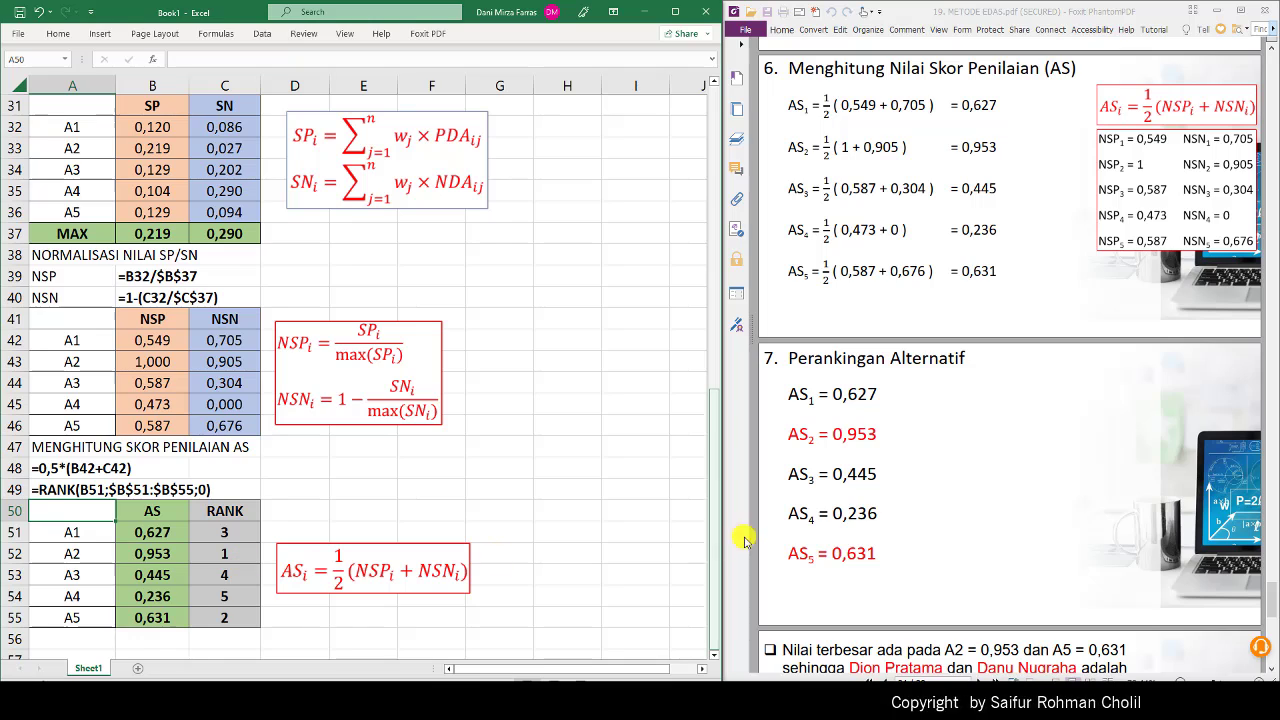
Step: Examine the PDF's conclusion about the selected alternatives below the Perankingan Alternatif section
{"action": "scroll", "coordinate": [1037, 514], "scroll_direction": "down", "scroll_amount": 3}
{"action": "scroll", "coordinate": [868, 514], "scroll_direction": "down", "scroll_amount": 1}
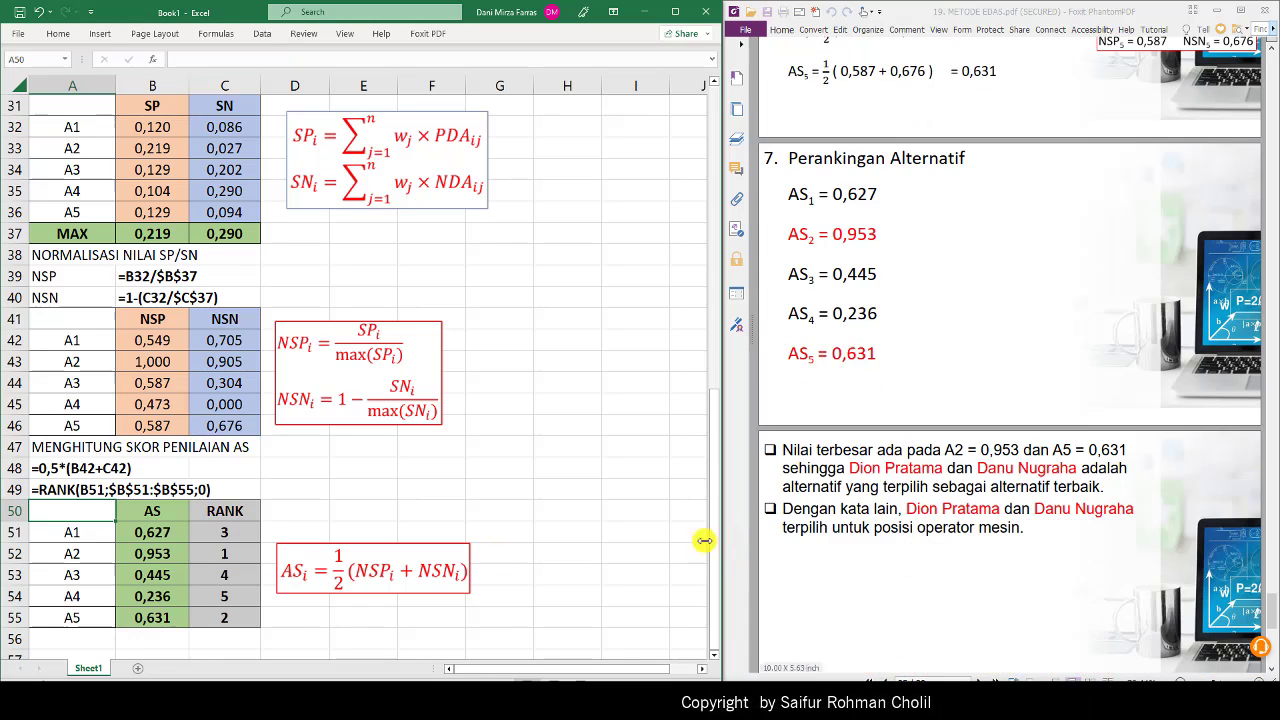